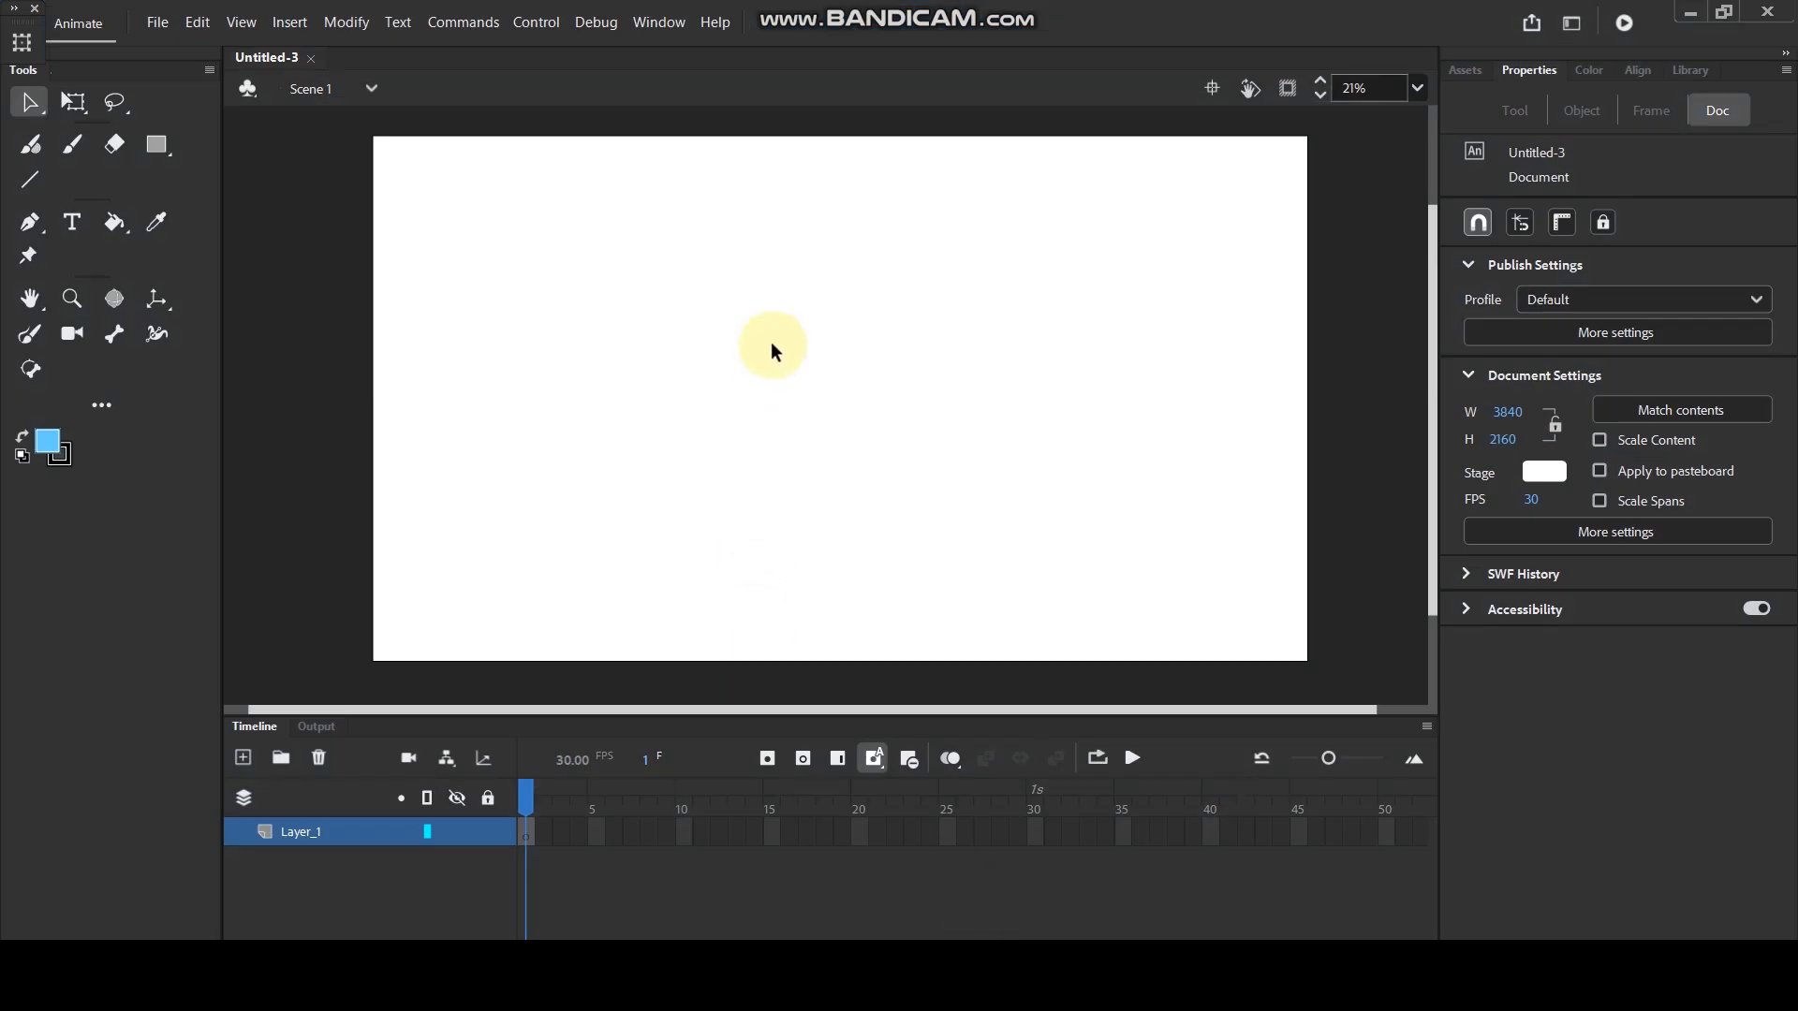
- Draw a light blue rectangle over the lower part of the stage, extending past its side and bottom edges
scroll(784, 346, "down", 1)
scroll(789, 361, "up", 2)
scroll(803, 372, "down", 1)
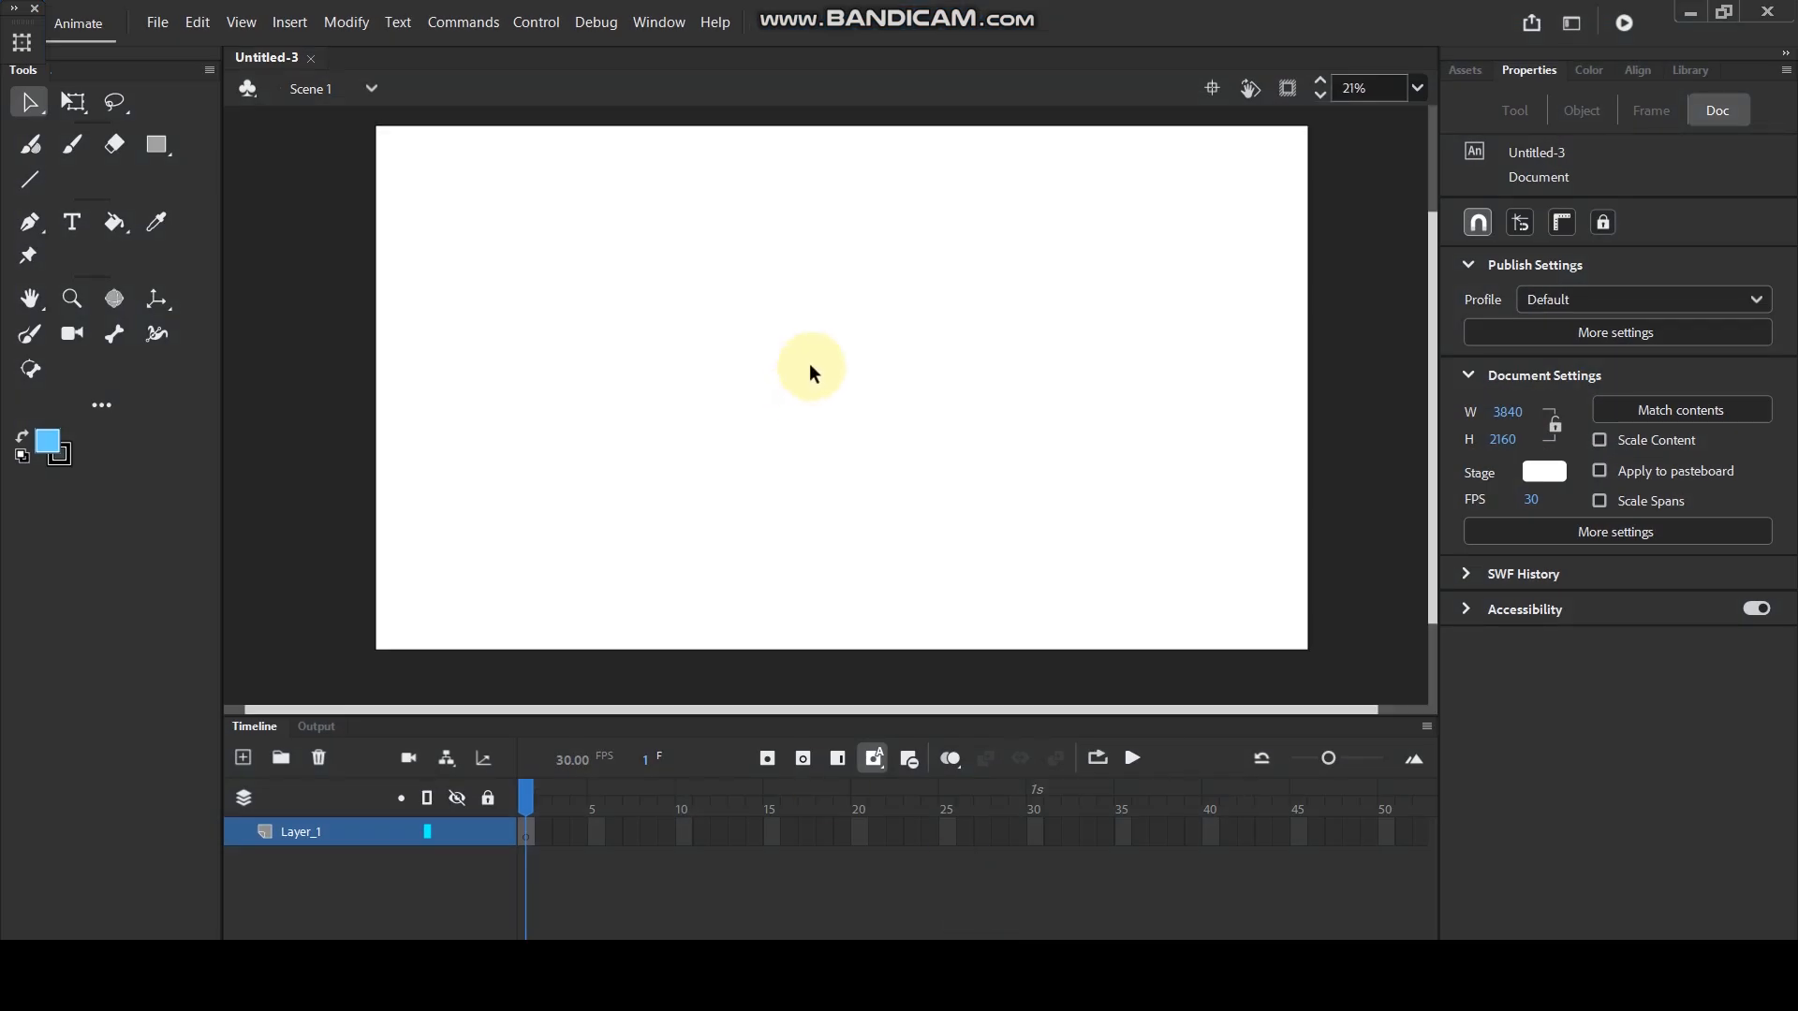
left_click_drag(844, 405, 821, 384)
left_click(163, 148)
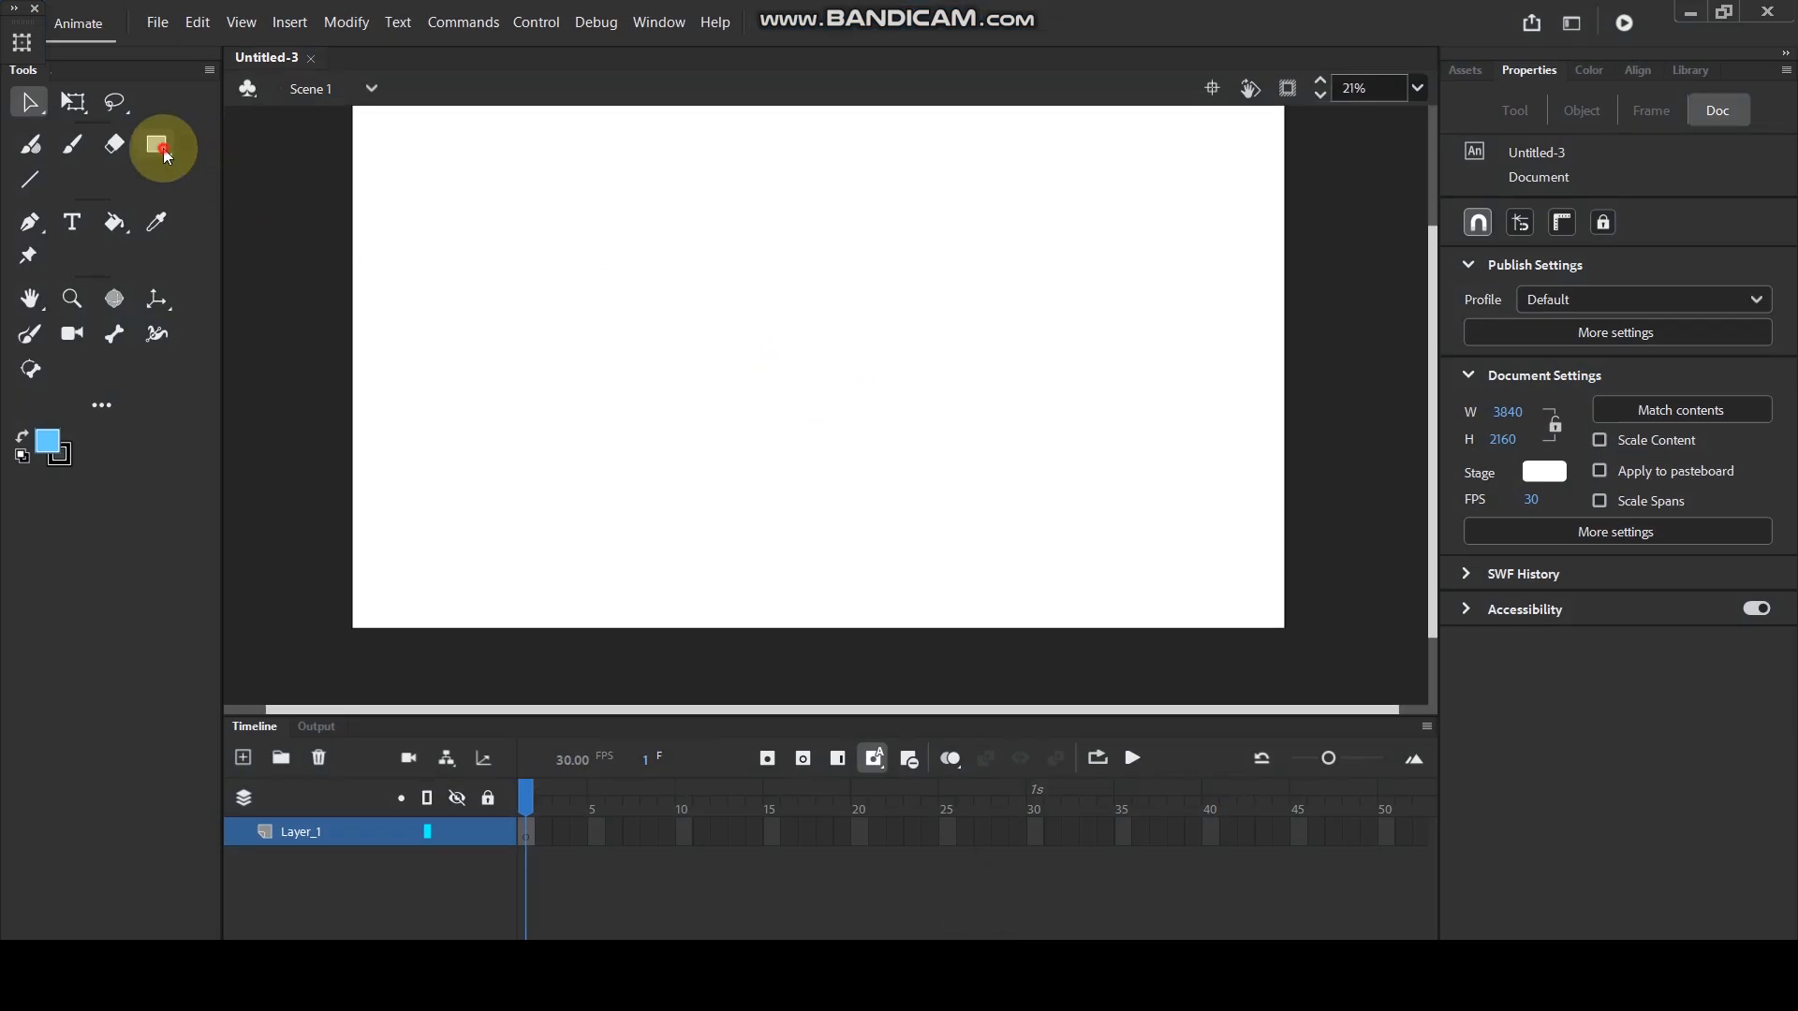
left_click_drag(300, 343, 1348, 670)
key("ctrl+z")
left_click_drag(240, 329, 1386, 693)
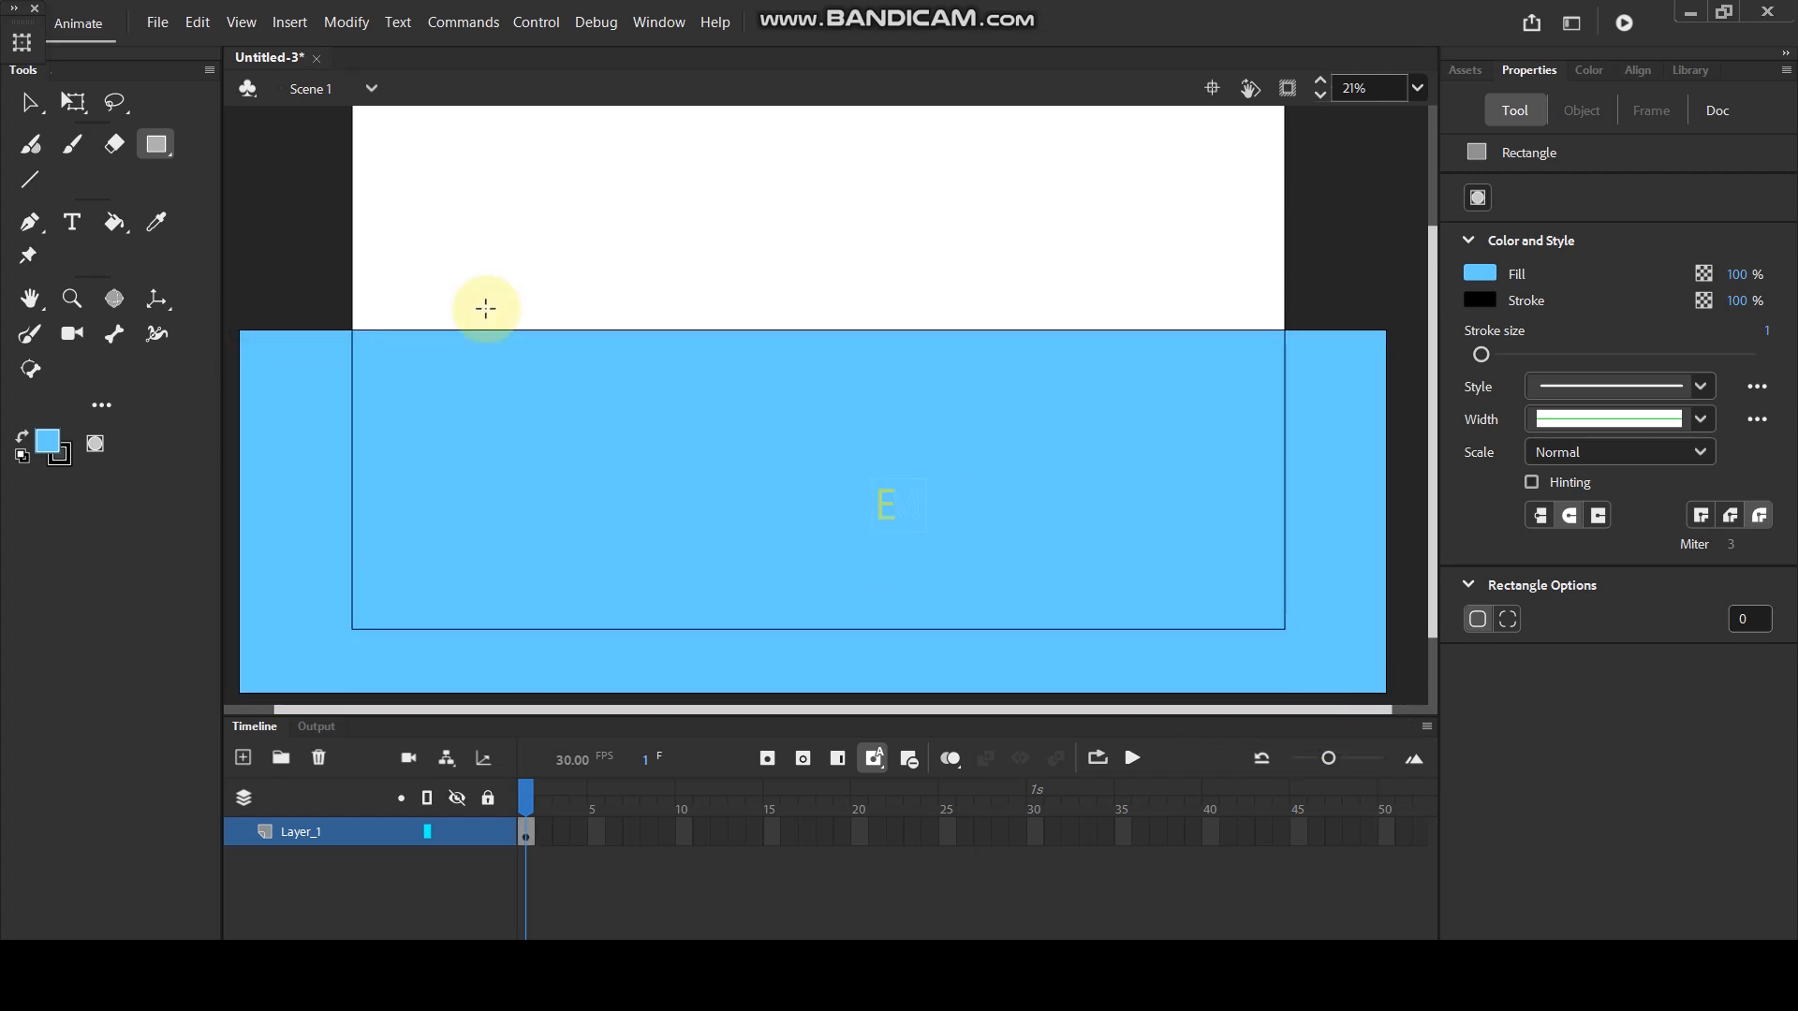
- Delete the black outline around the blue rectangle
left_click(30, 102)
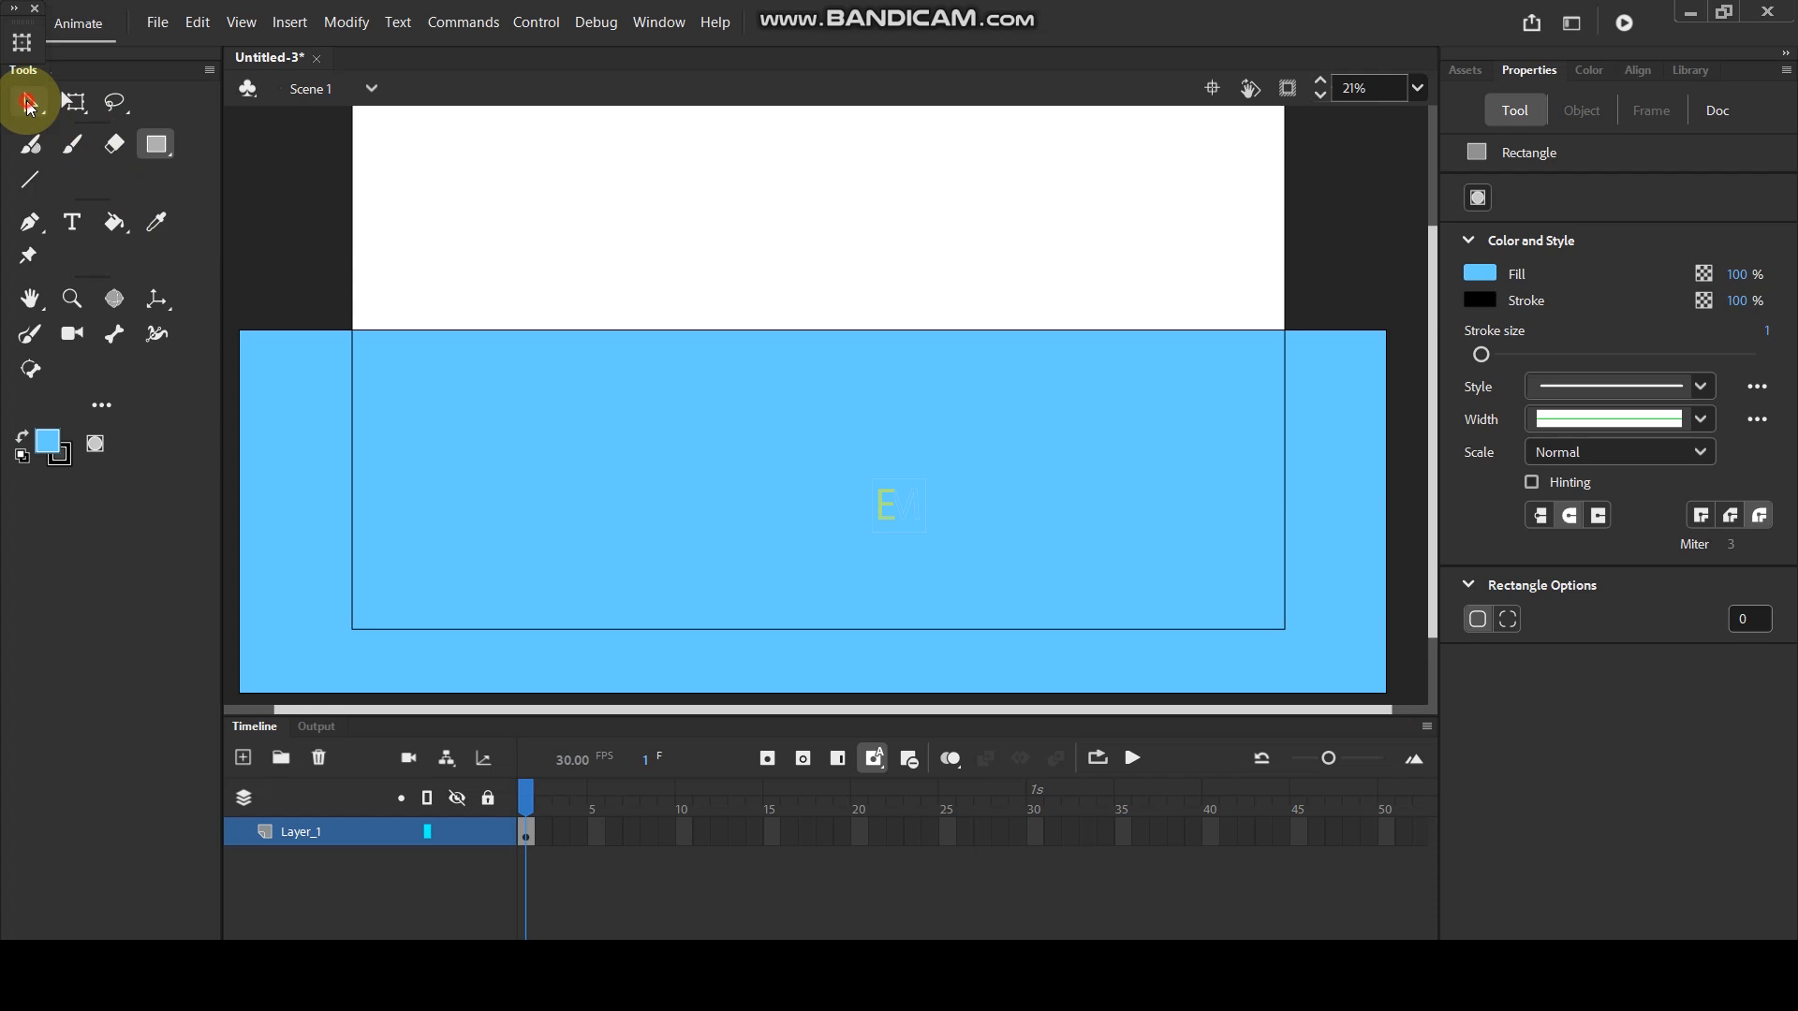
double_click(472, 327)
key("Delete")
- Bend the blue rectangle's upper edge slightly downward into a shallow curve
scroll(306, 323, "up", 1)
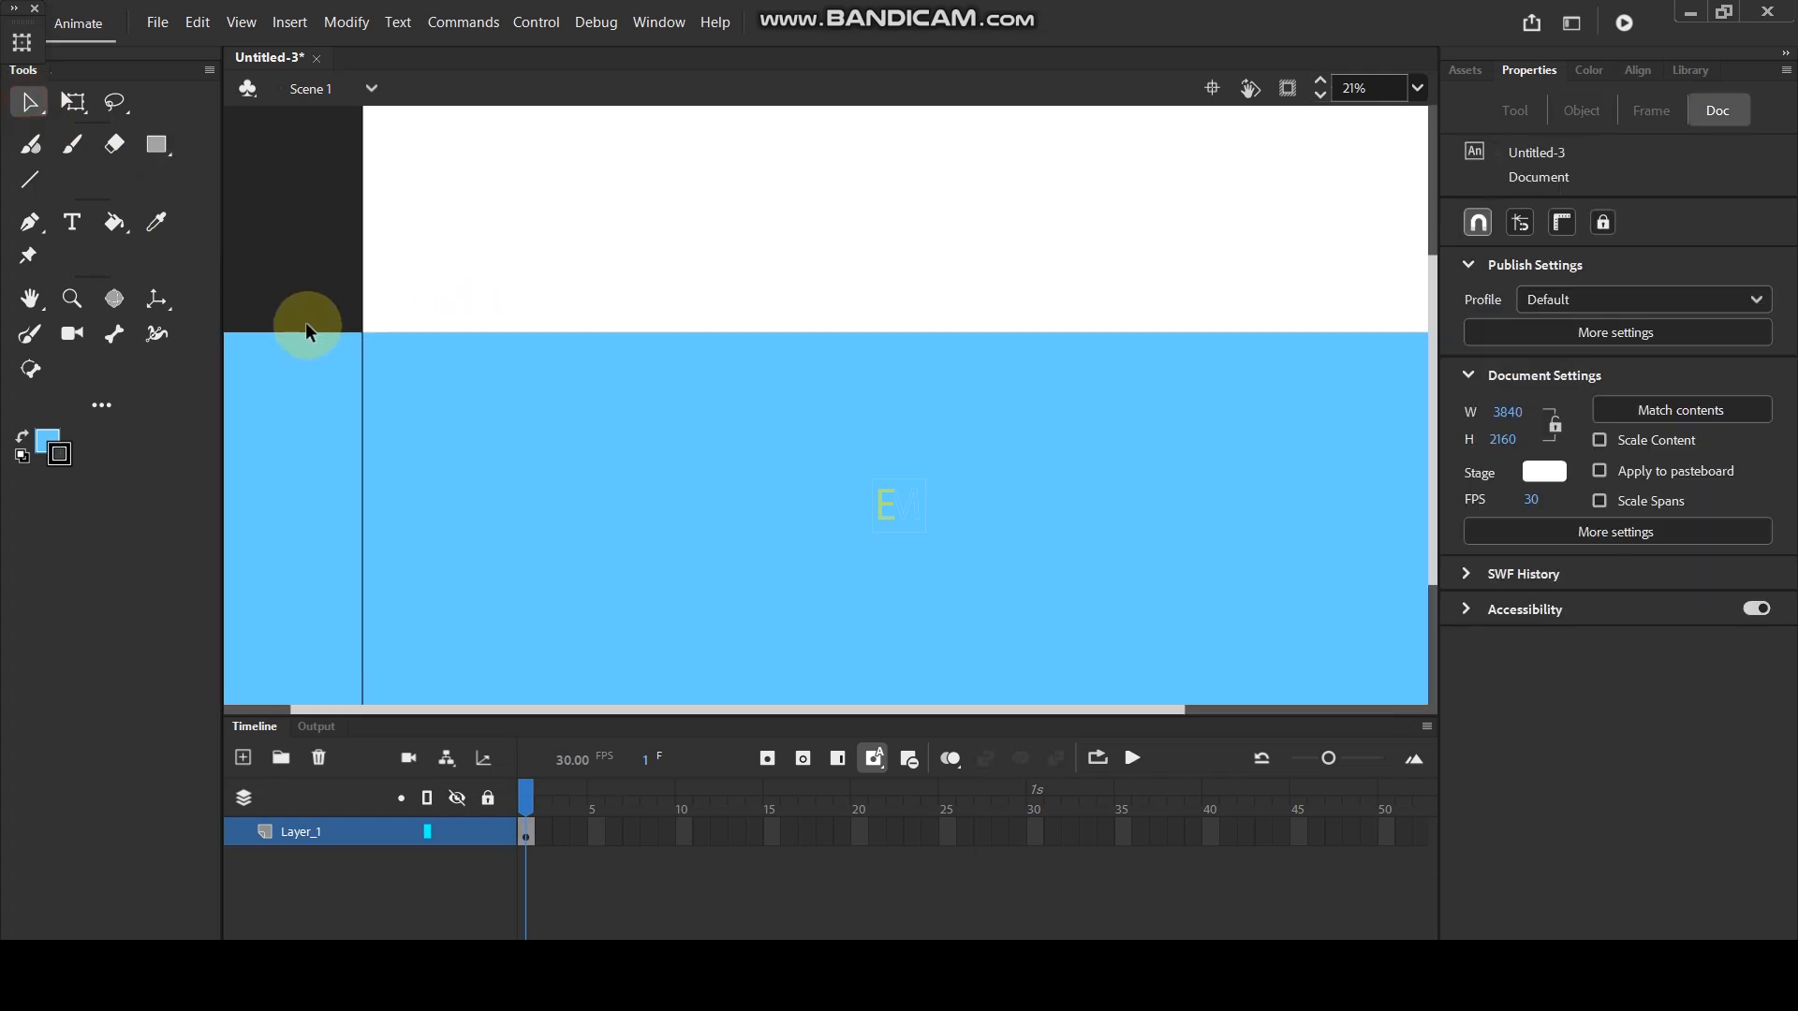
scroll(307, 324, "up", 1)
left_click_drag(306, 295, 498, 404)
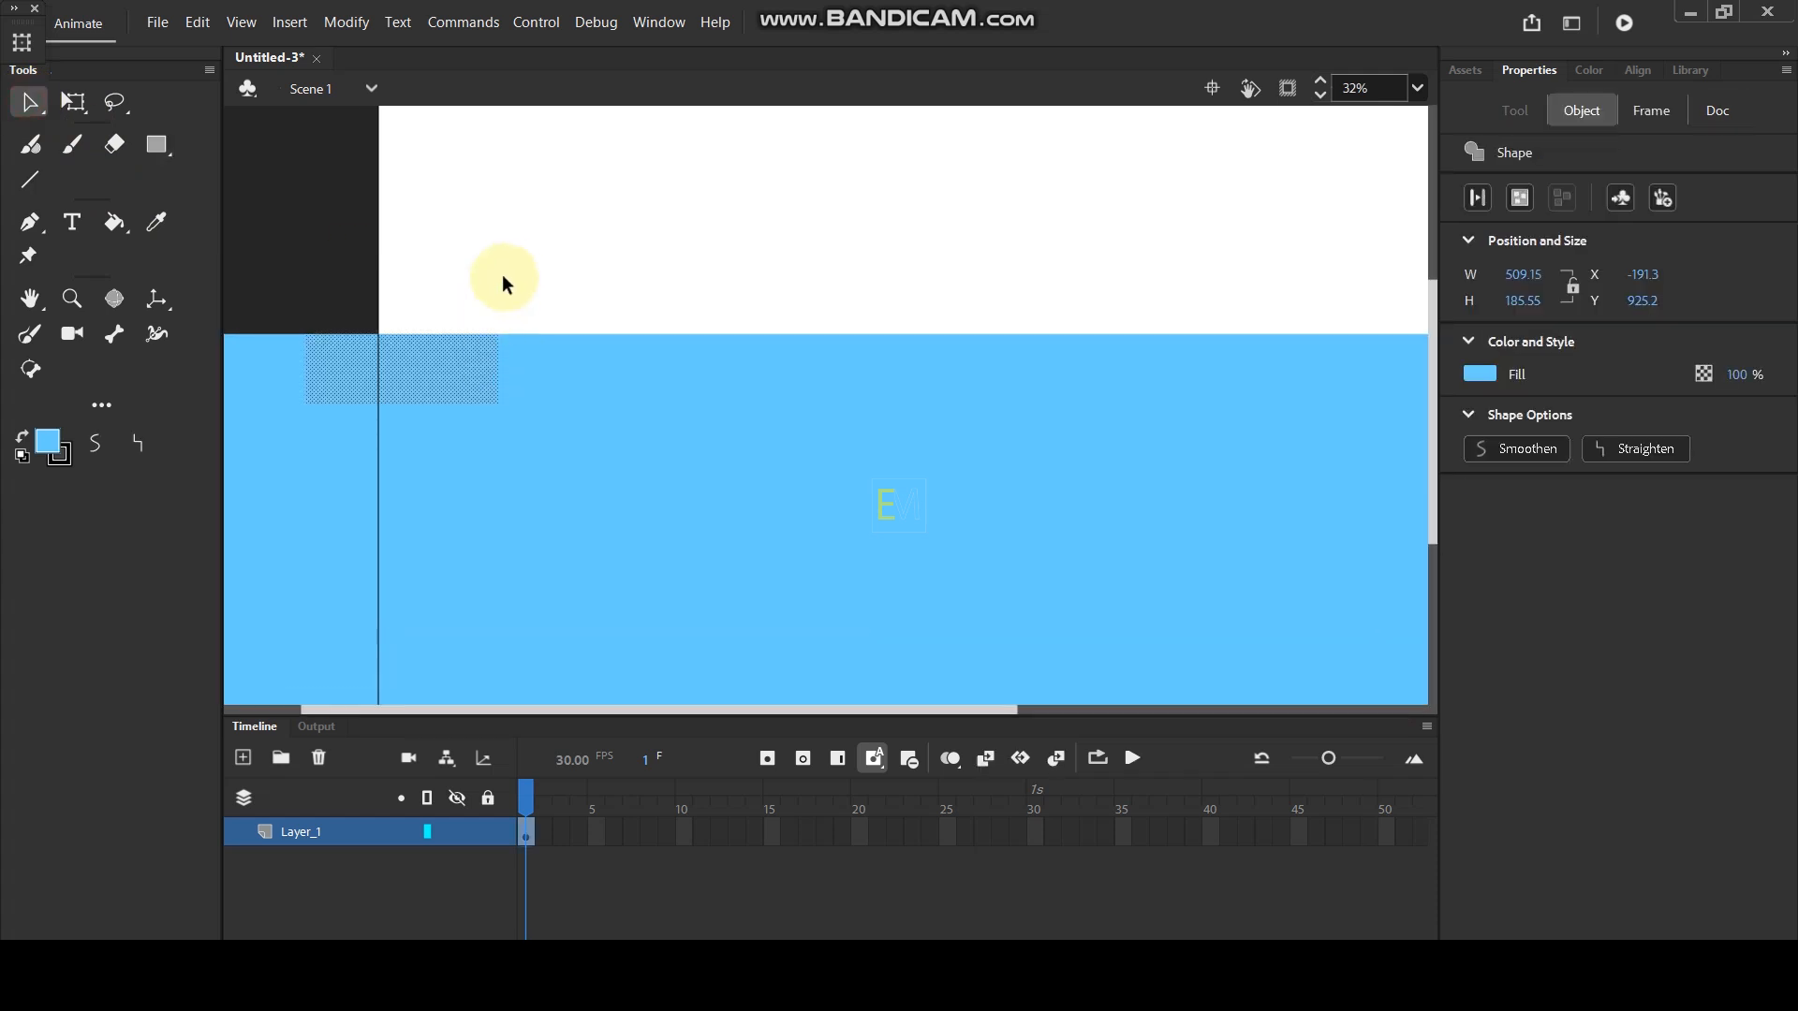
left_click_drag(615, 324, 615, 326)
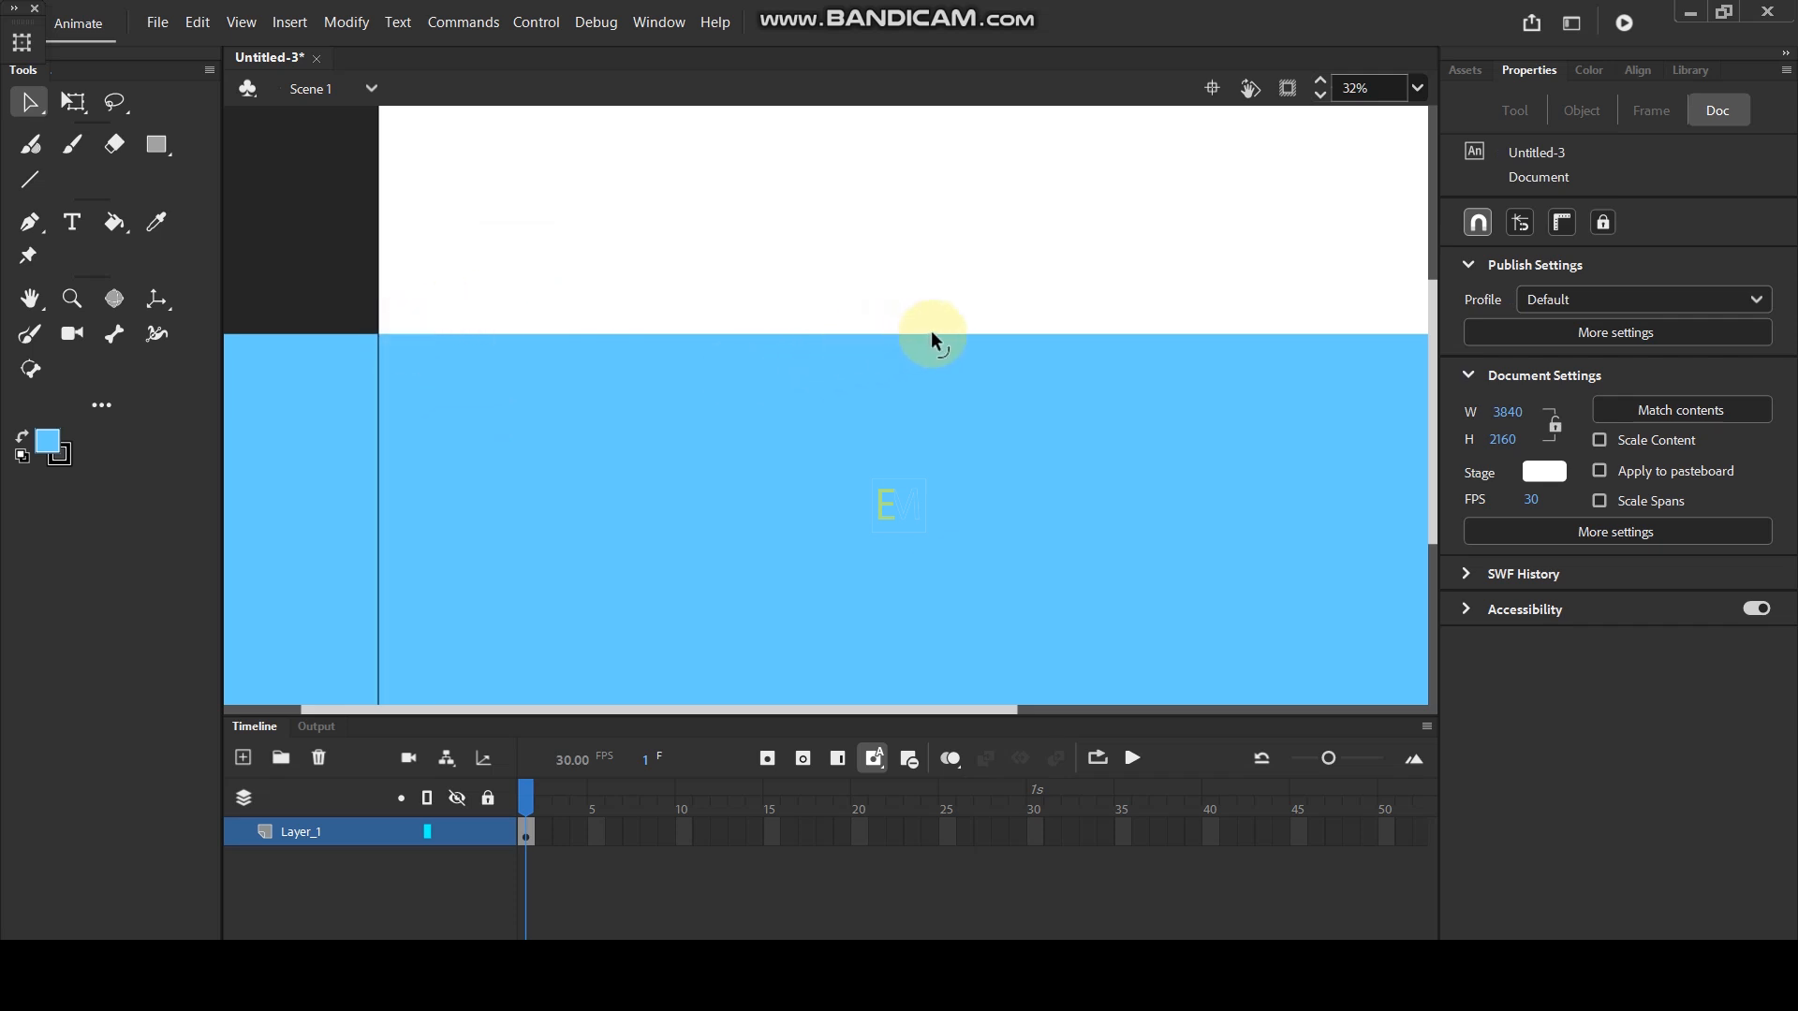
scroll(670, 274, "down", 2)
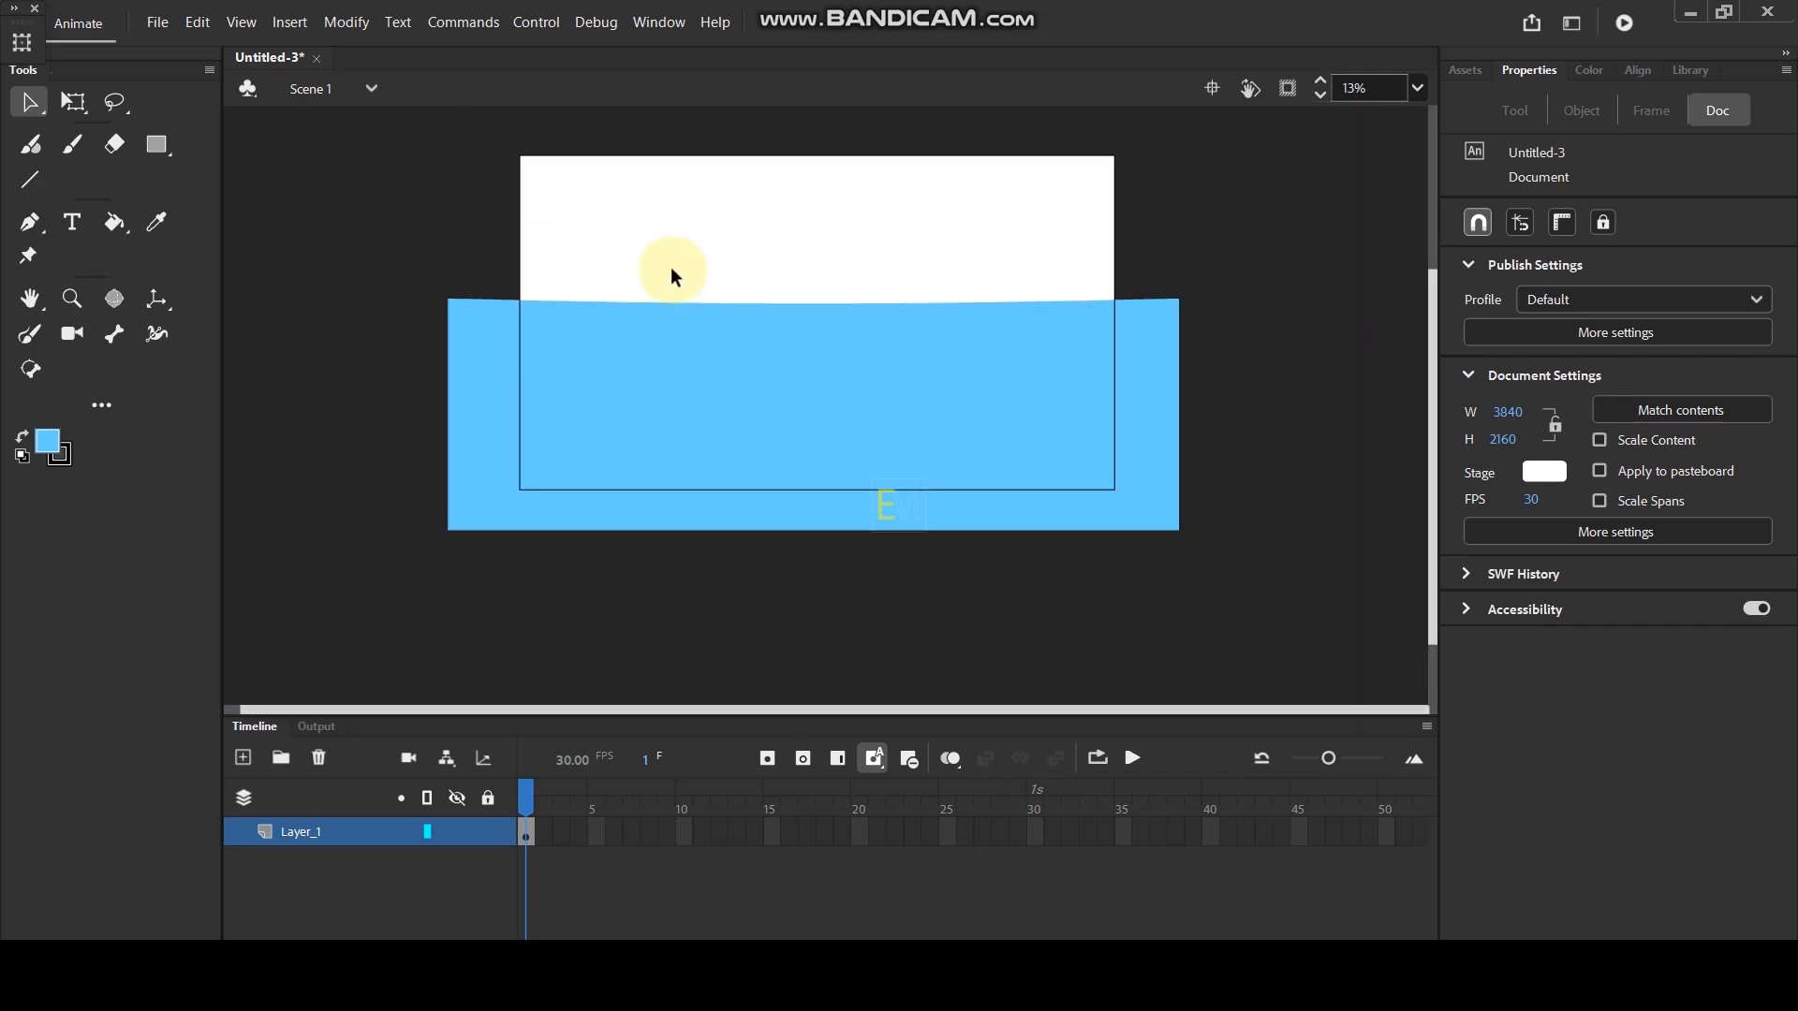
- Pull the water's upper edge up into a low wave crest at the stage's left border
scroll(672, 273, "up", 2)
left_click_drag(339, 272, 485, 362)
left_click(581, 249)
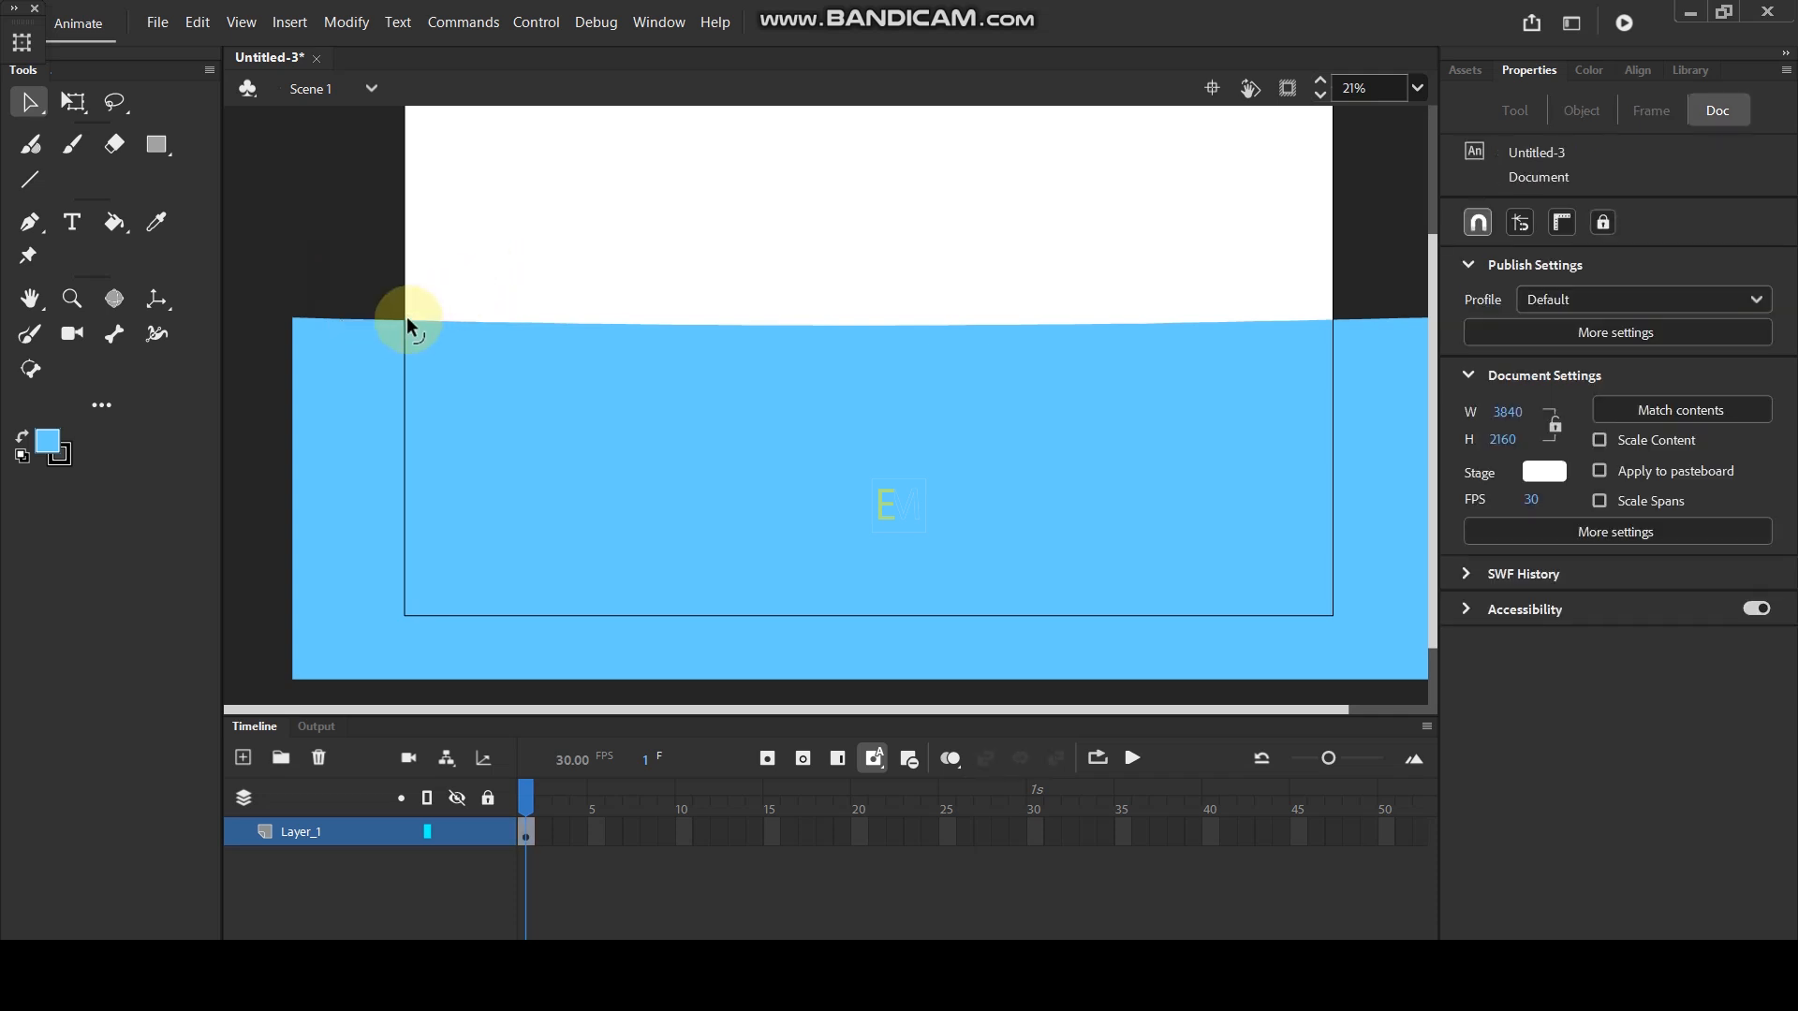
left_click_drag(407, 313, 409, 312)
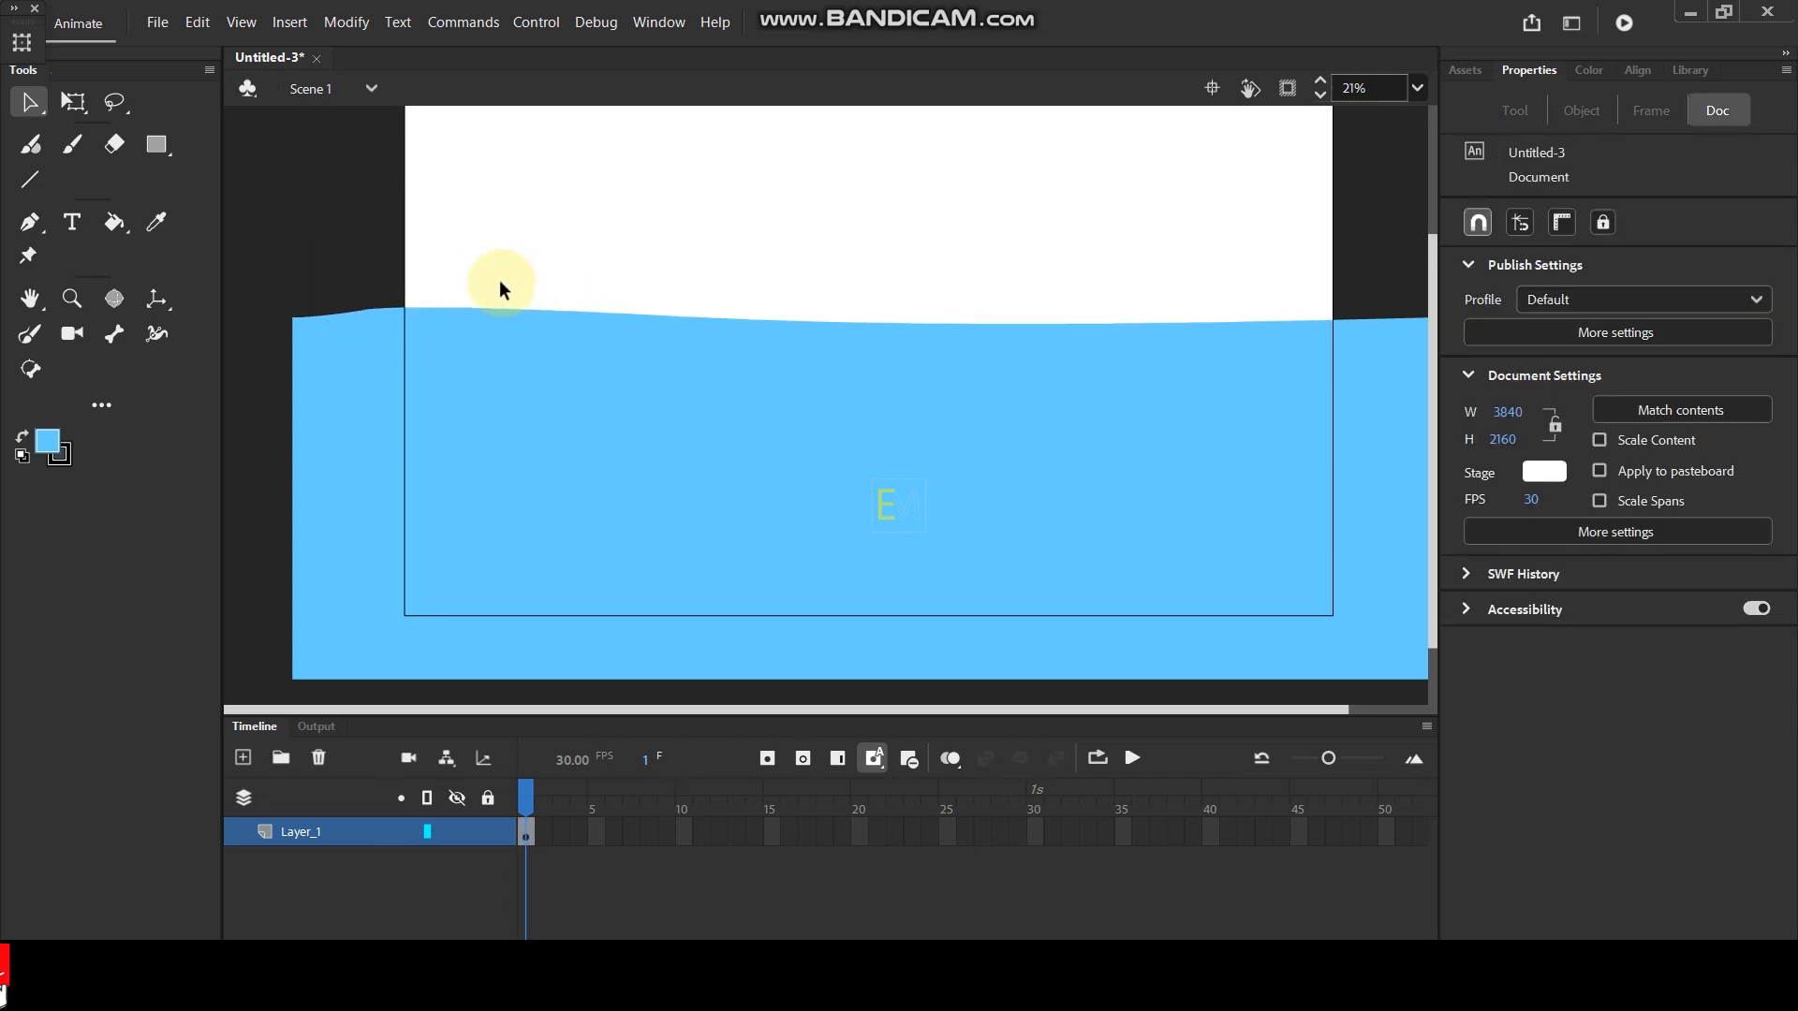
- Shape a second wave crest in the water's surface and a shallow trough between it and the first crest
left_click_drag(470, 279, 626, 340)
left_click(700, 276)
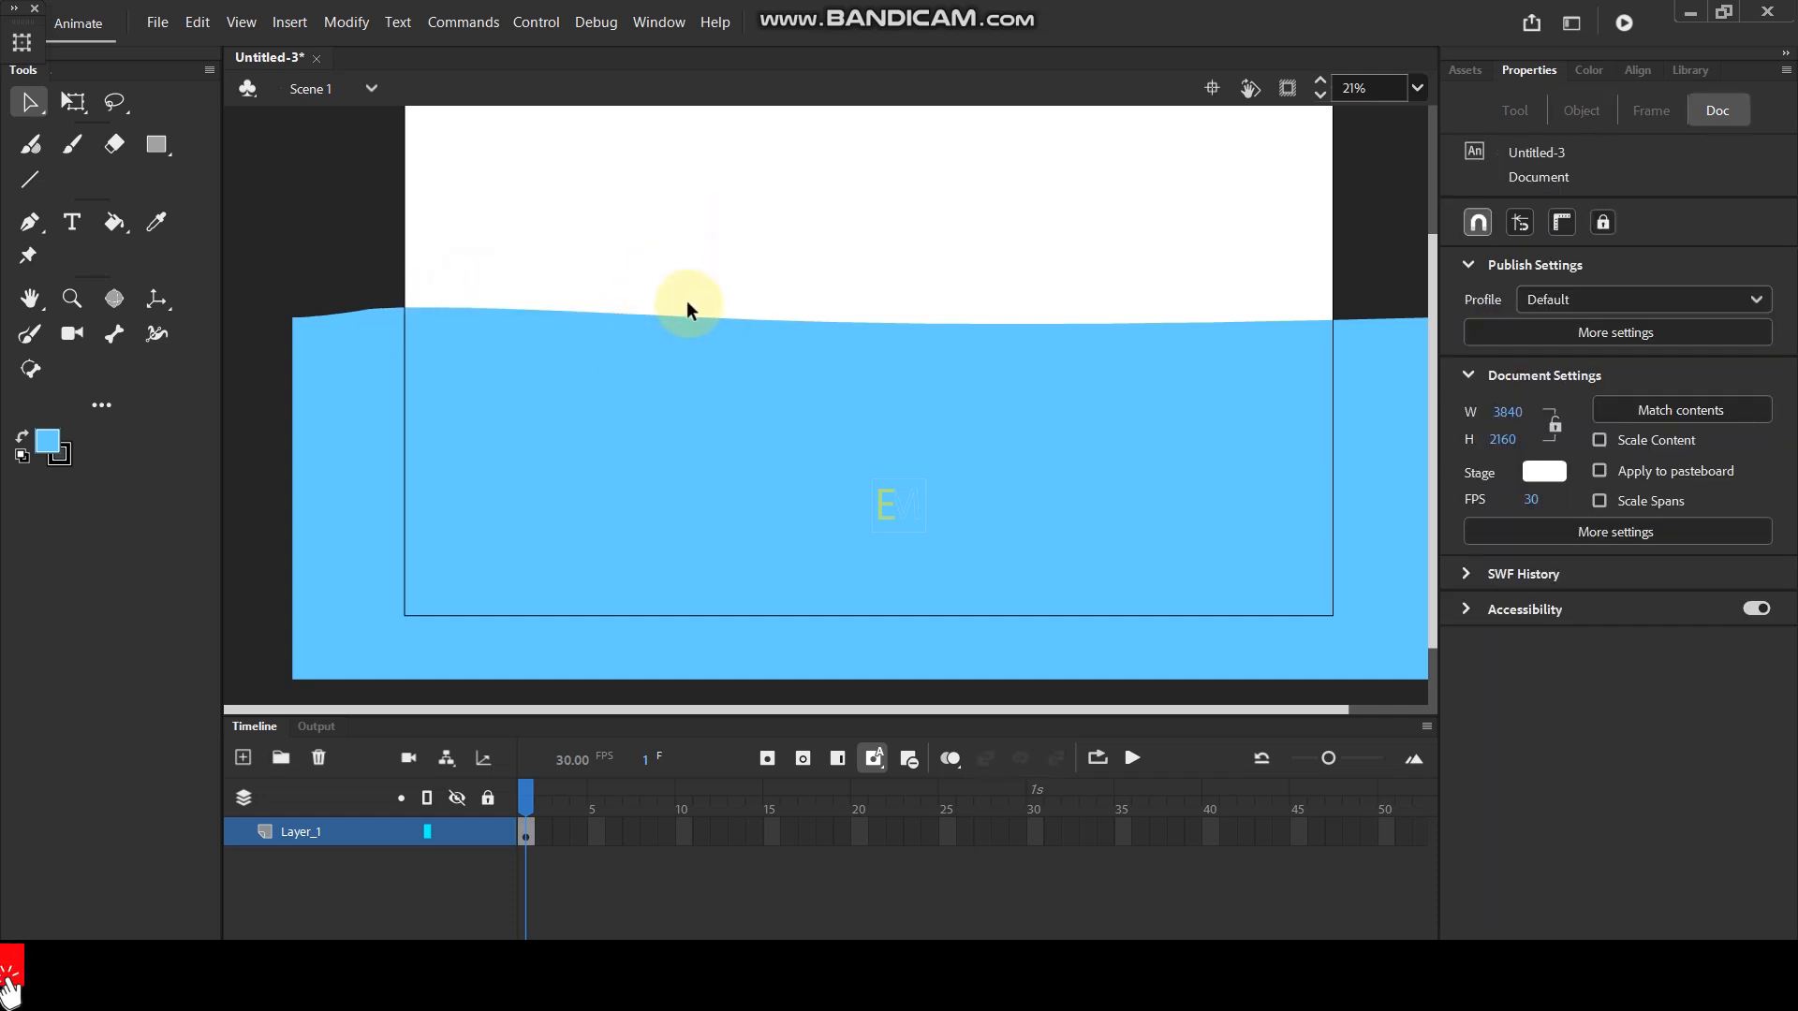
left_click_drag(680, 314, 683, 303)
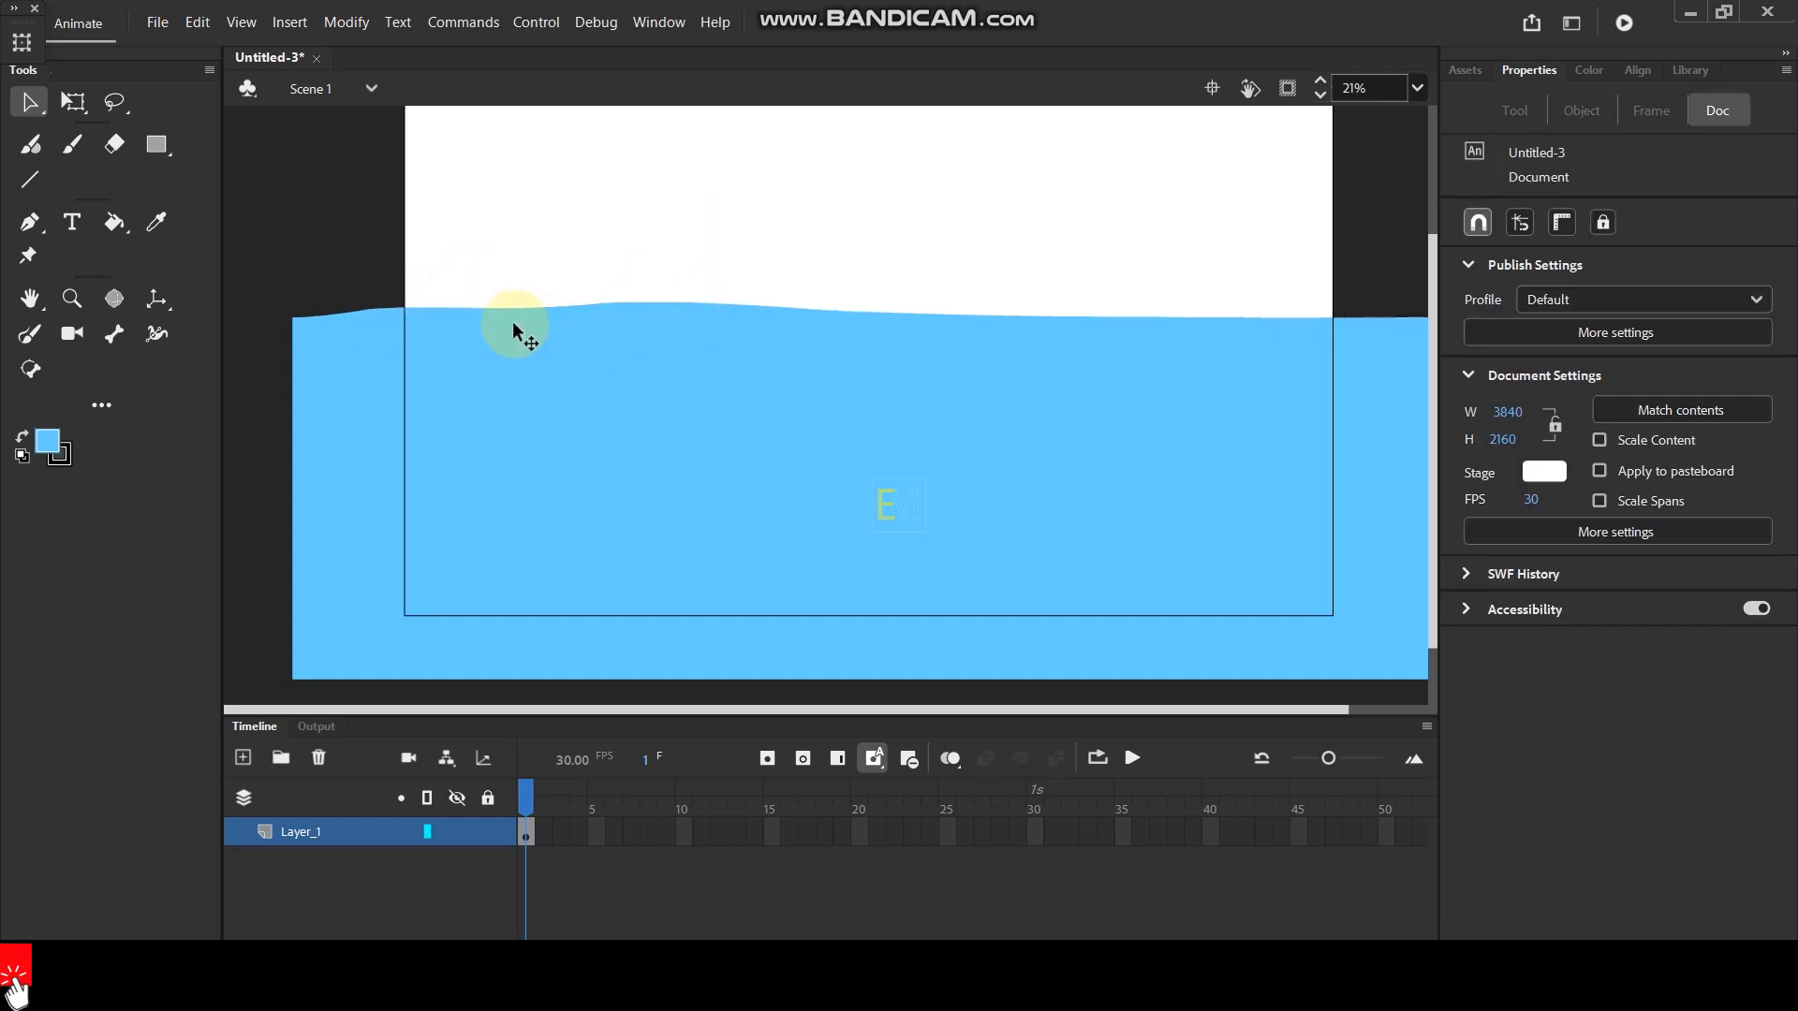
left_click_drag(523, 305, 515, 311)
- Shape a trough near the middle of the water's surface and a third wave crest to its right
left_click_drag(727, 271, 925, 393)
left_click(903, 228)
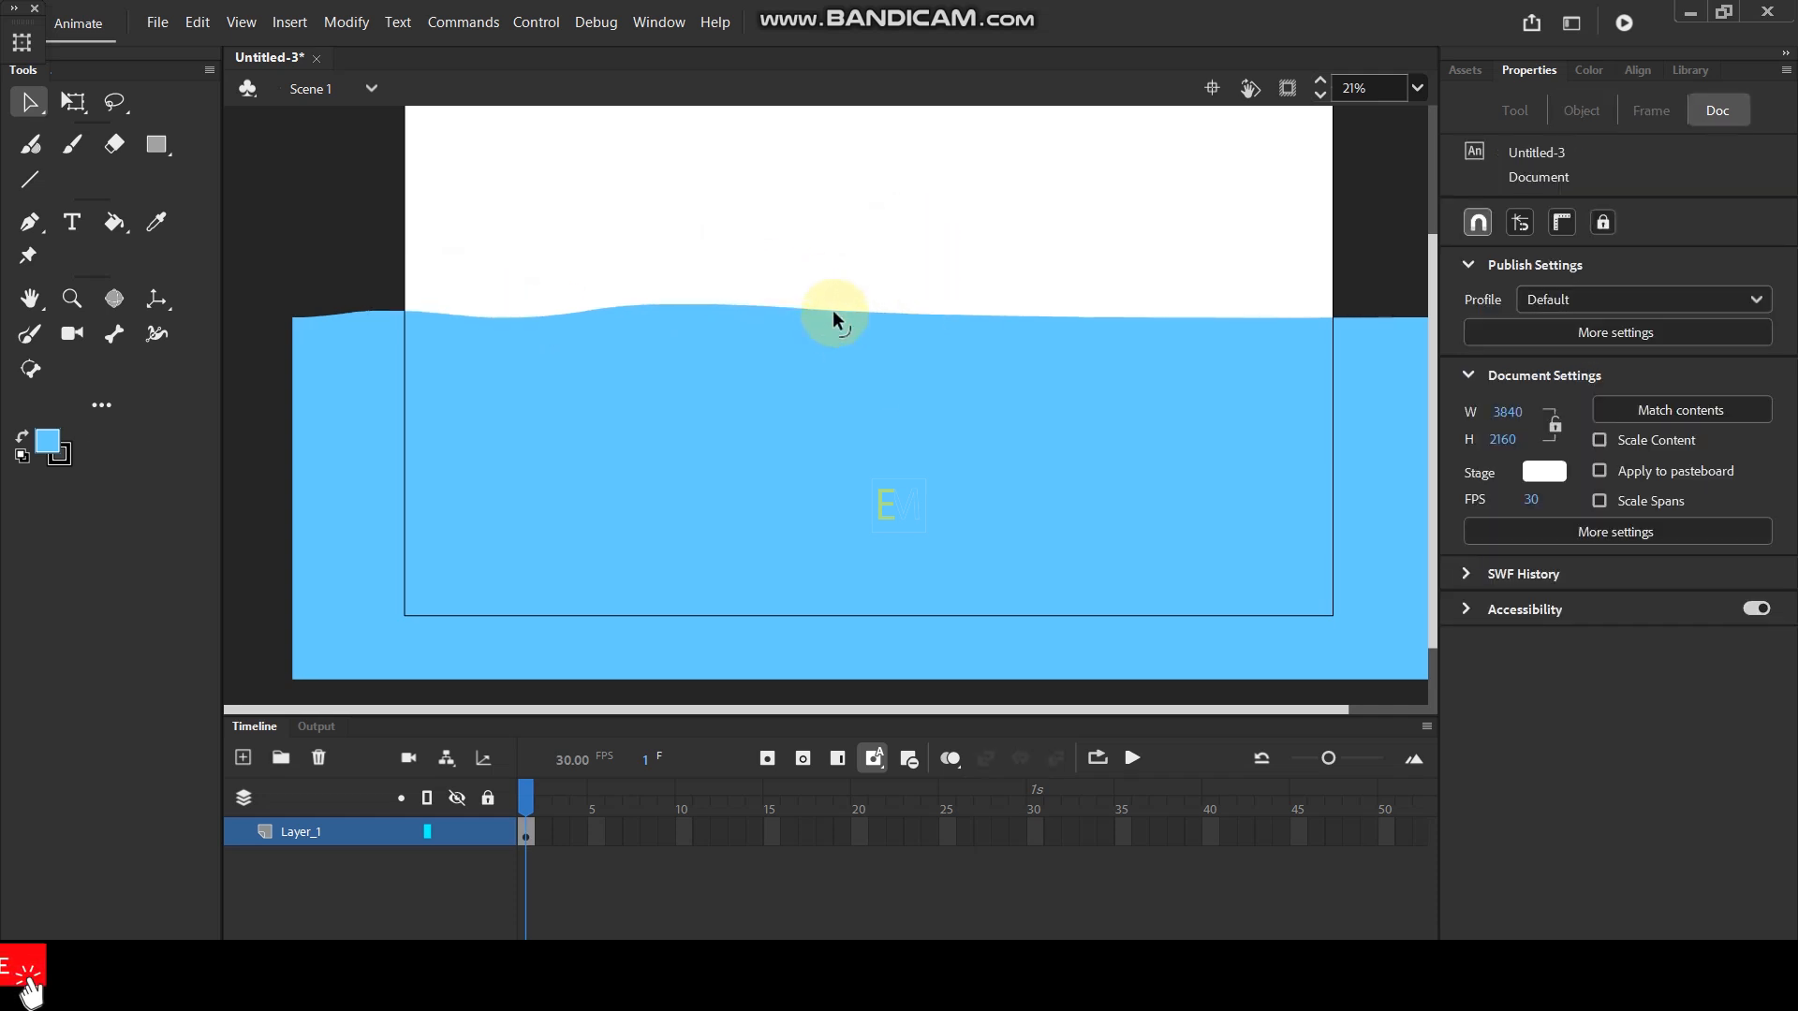
left_click_drag(834, 311, 828, 322)
left_click_drag(927, 273, 1116, 375)
left_click(1068, 274)
left_click_drag(1014, 321, 1016, 307)
- Finish the water's surface with a trough before the stage's right border and a small crest just beyond it
scroll(1161, 286, "right", 2)
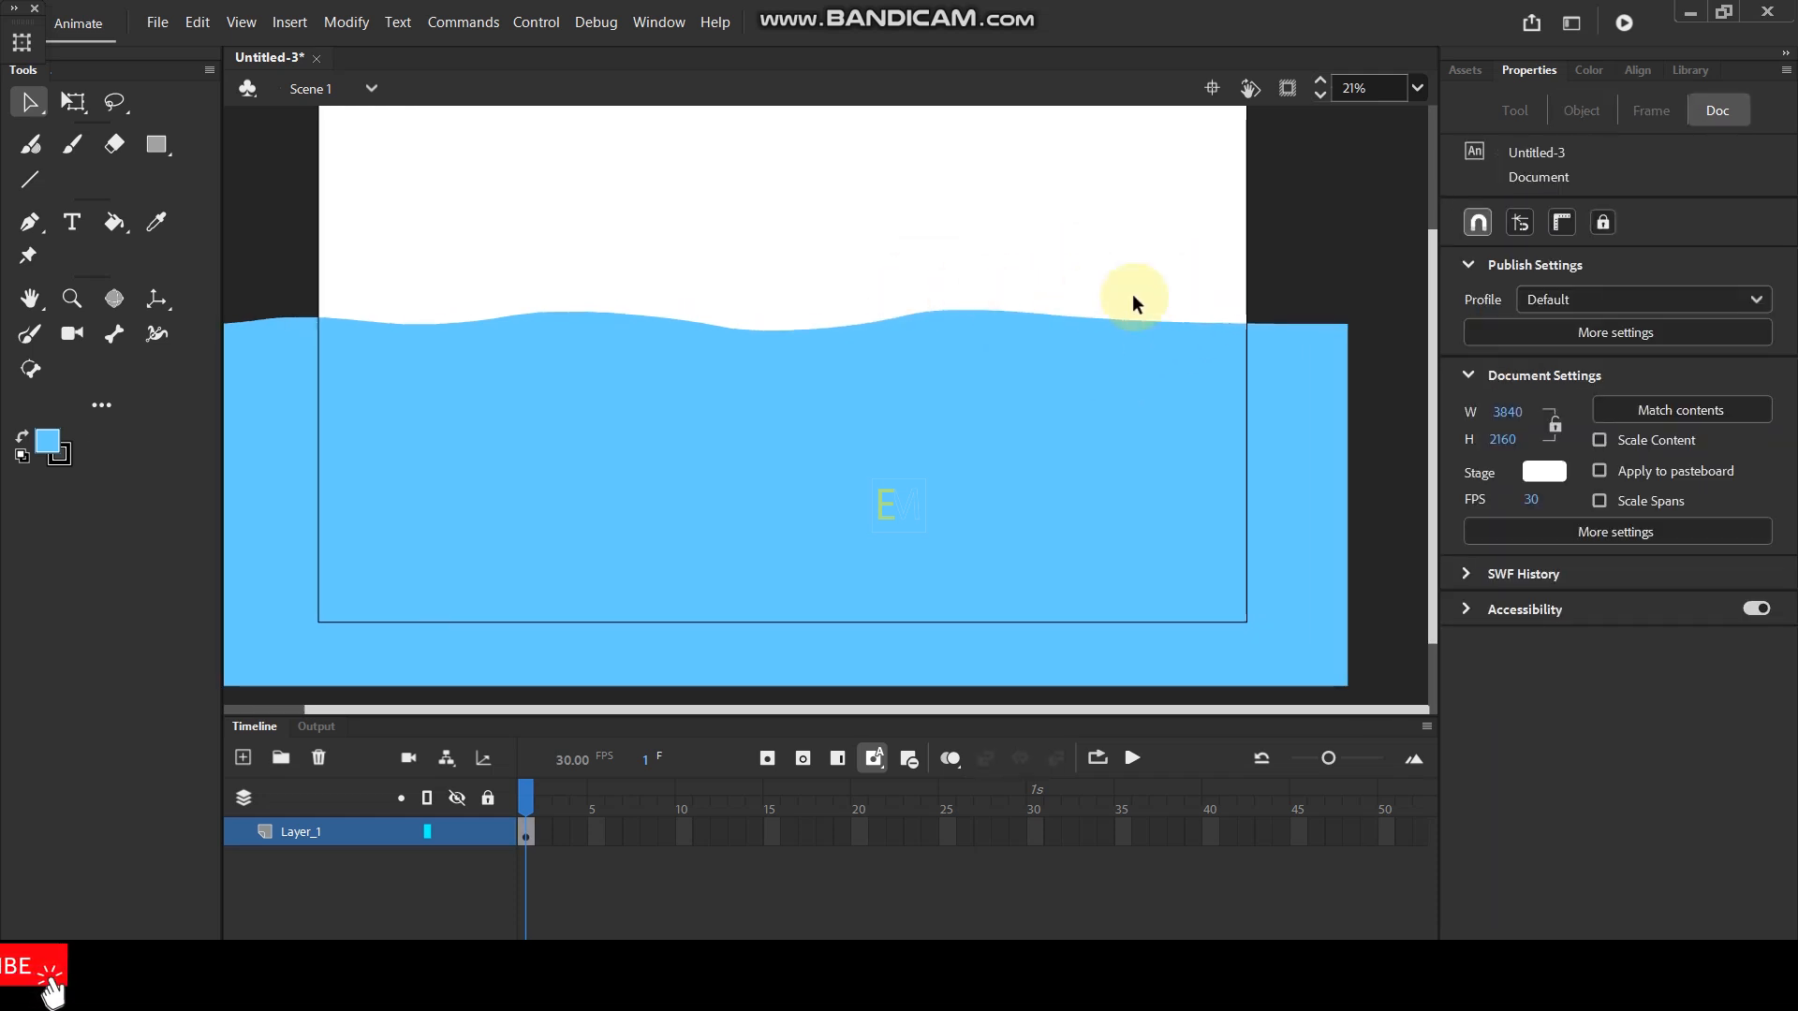
left_click_drag(1081, 288, 1210, 376)
left_click(1147, 245)
left_click_drag(1156, 322, 1306, 348)
left_click(1284, 234)
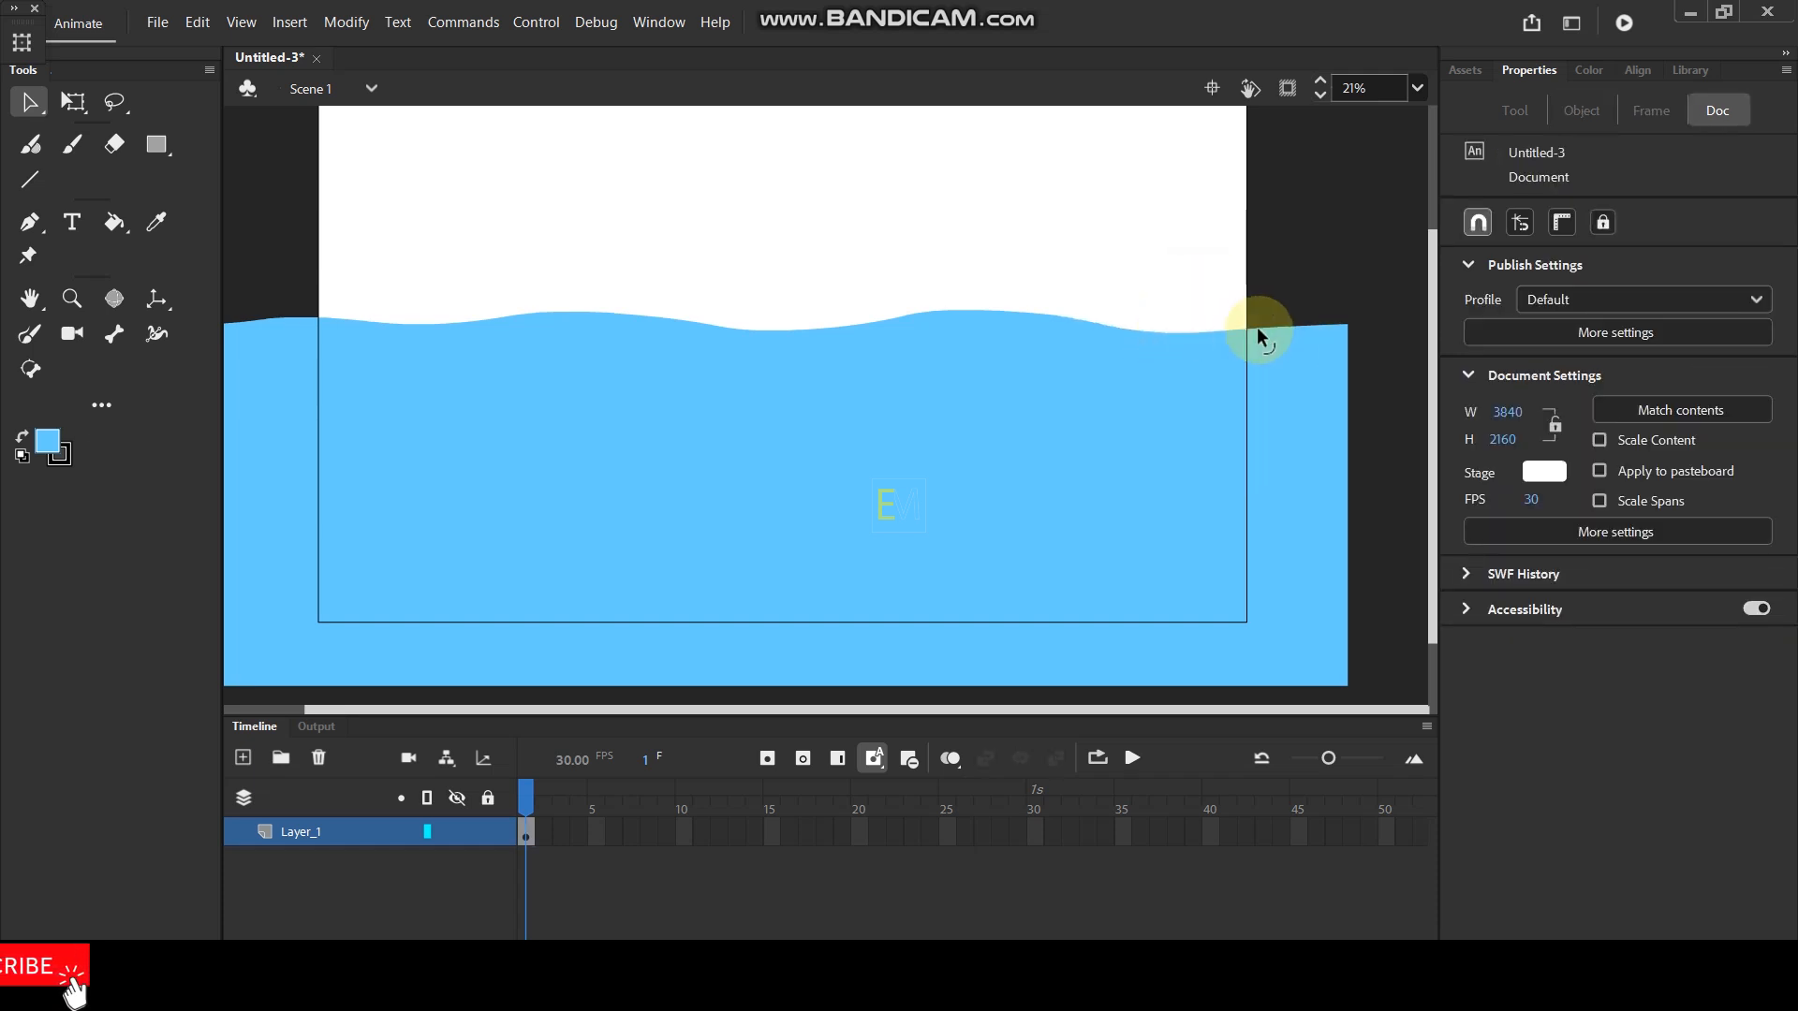
scroll(898, 272, "down", 3)
scroll(936, 309, "up", 1)
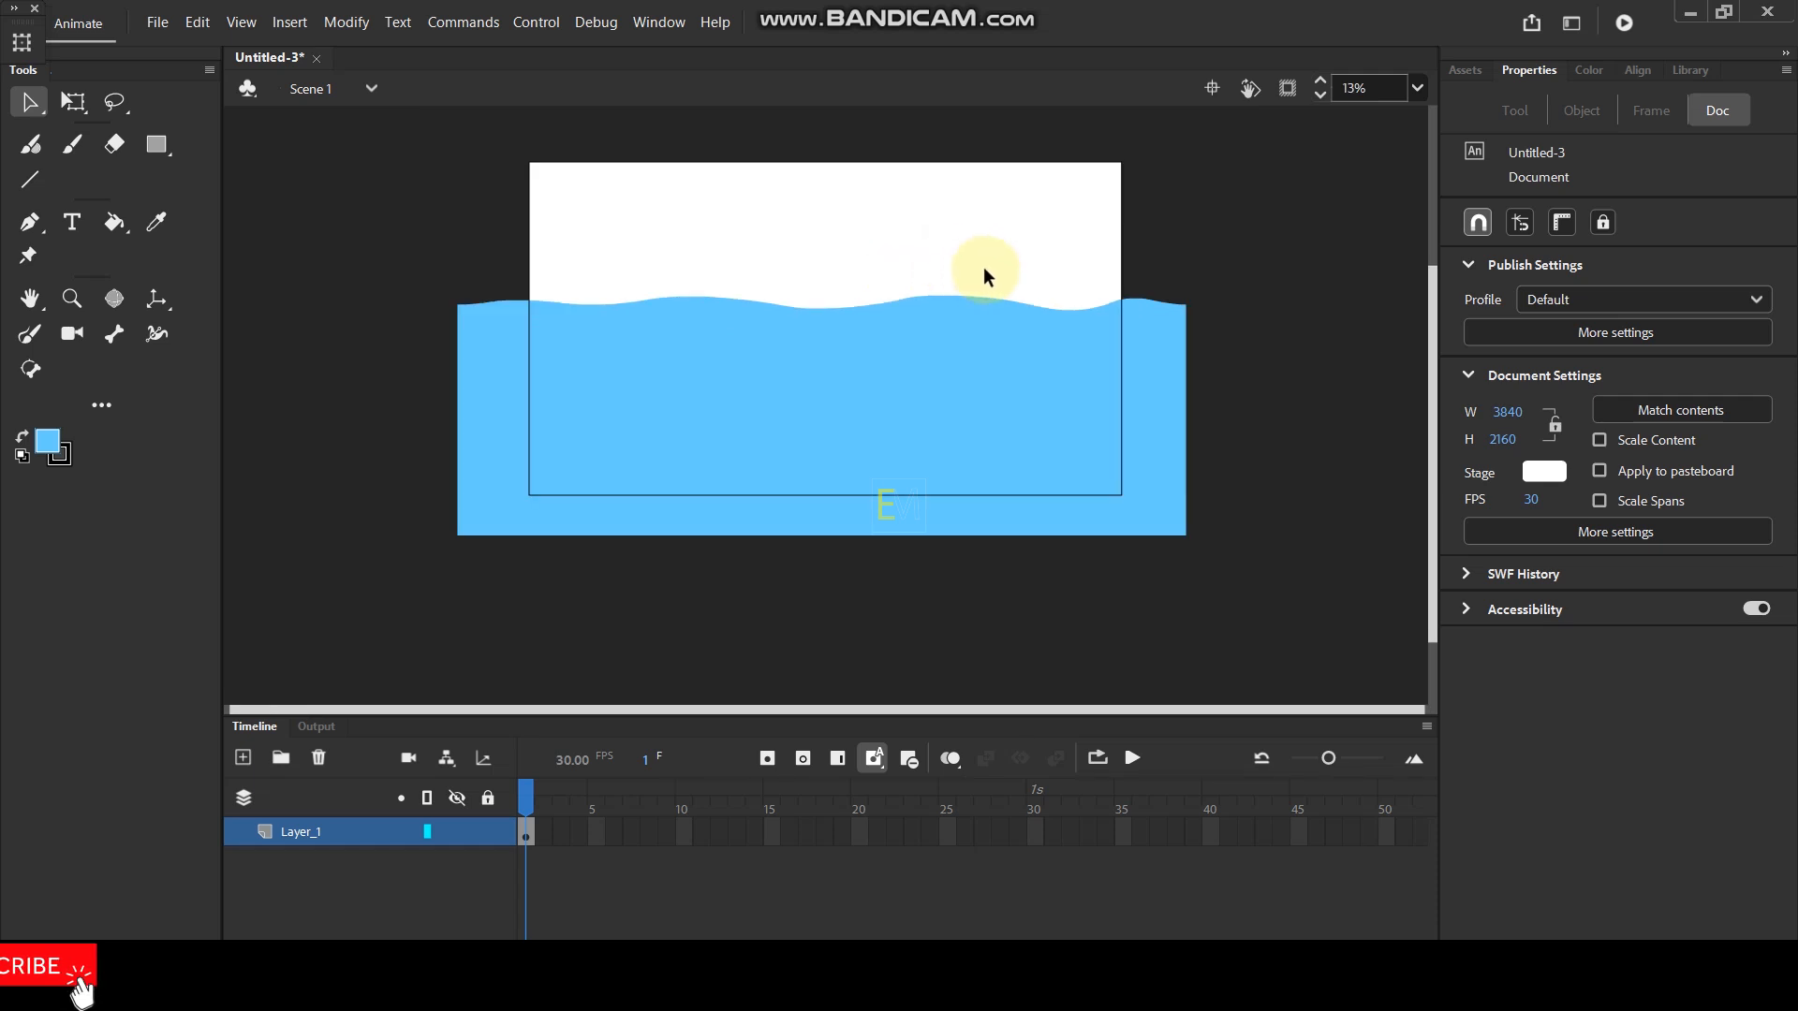
- Convert the water shape to a graphic symbol and open the symbol for editing
left_click(863, 384)
key("F8")
left_click(1058, 176)
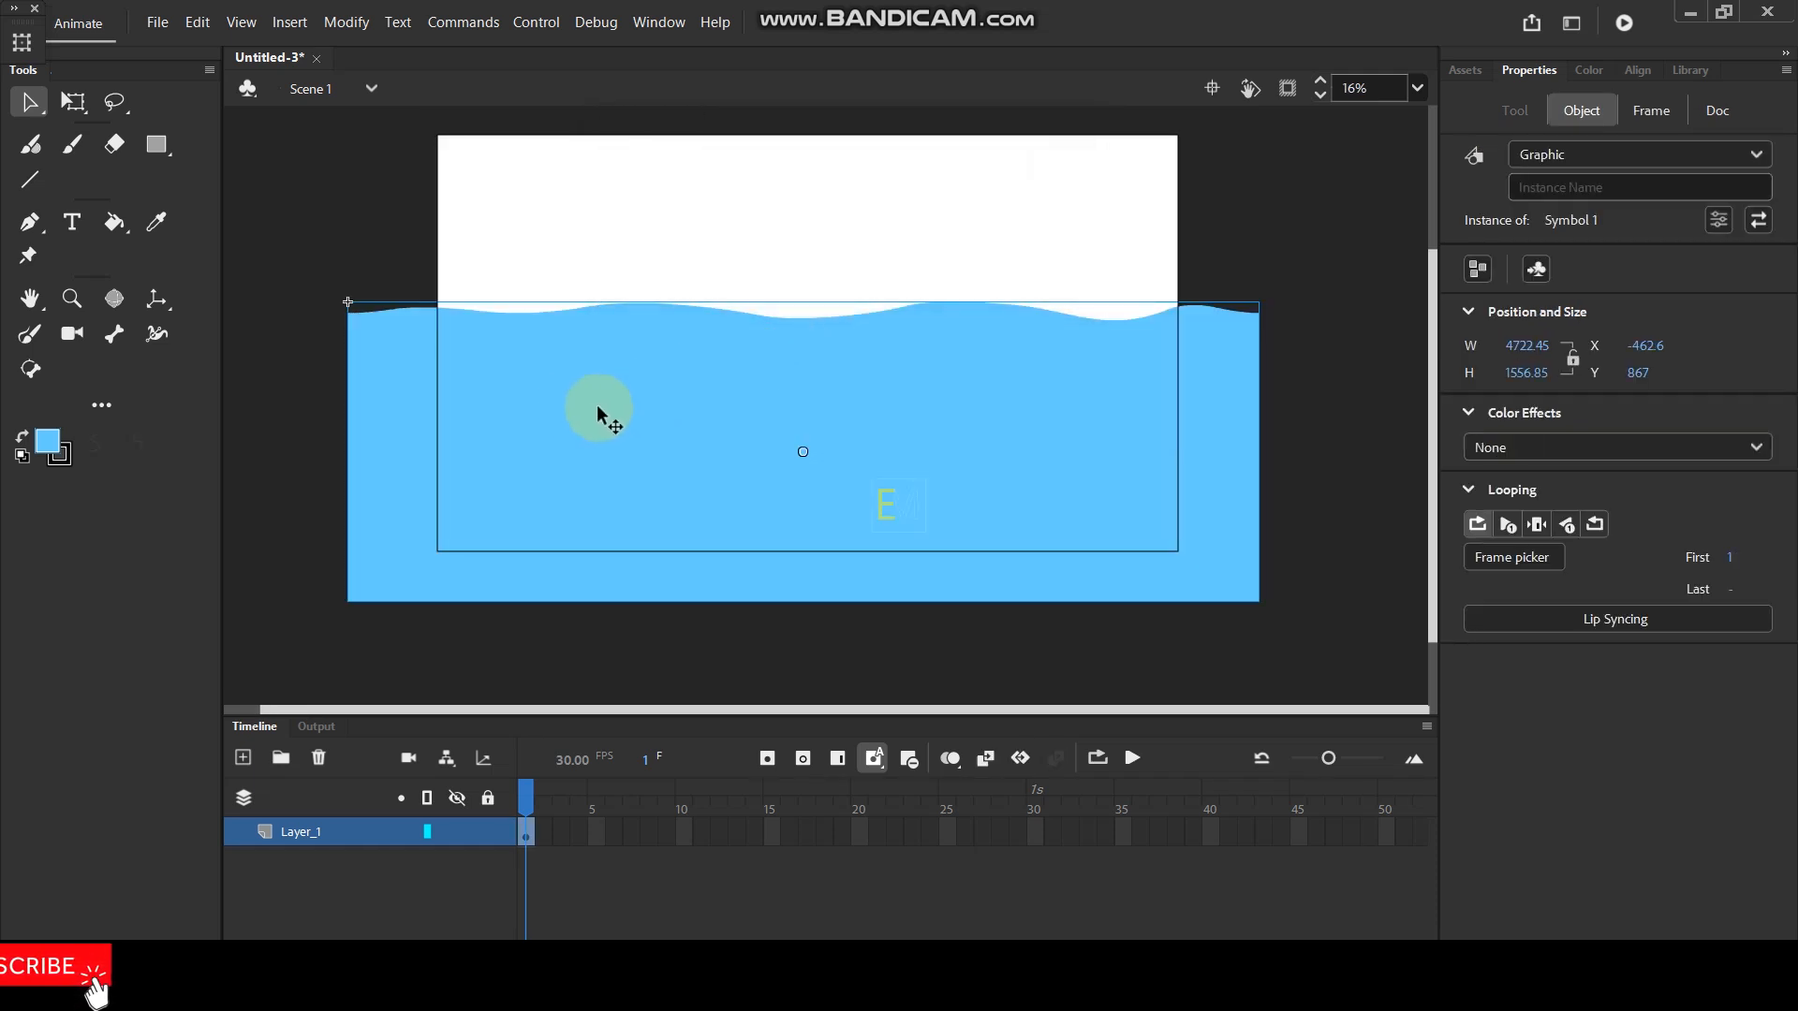
double_click(599, 412)
left_click(298, 372)
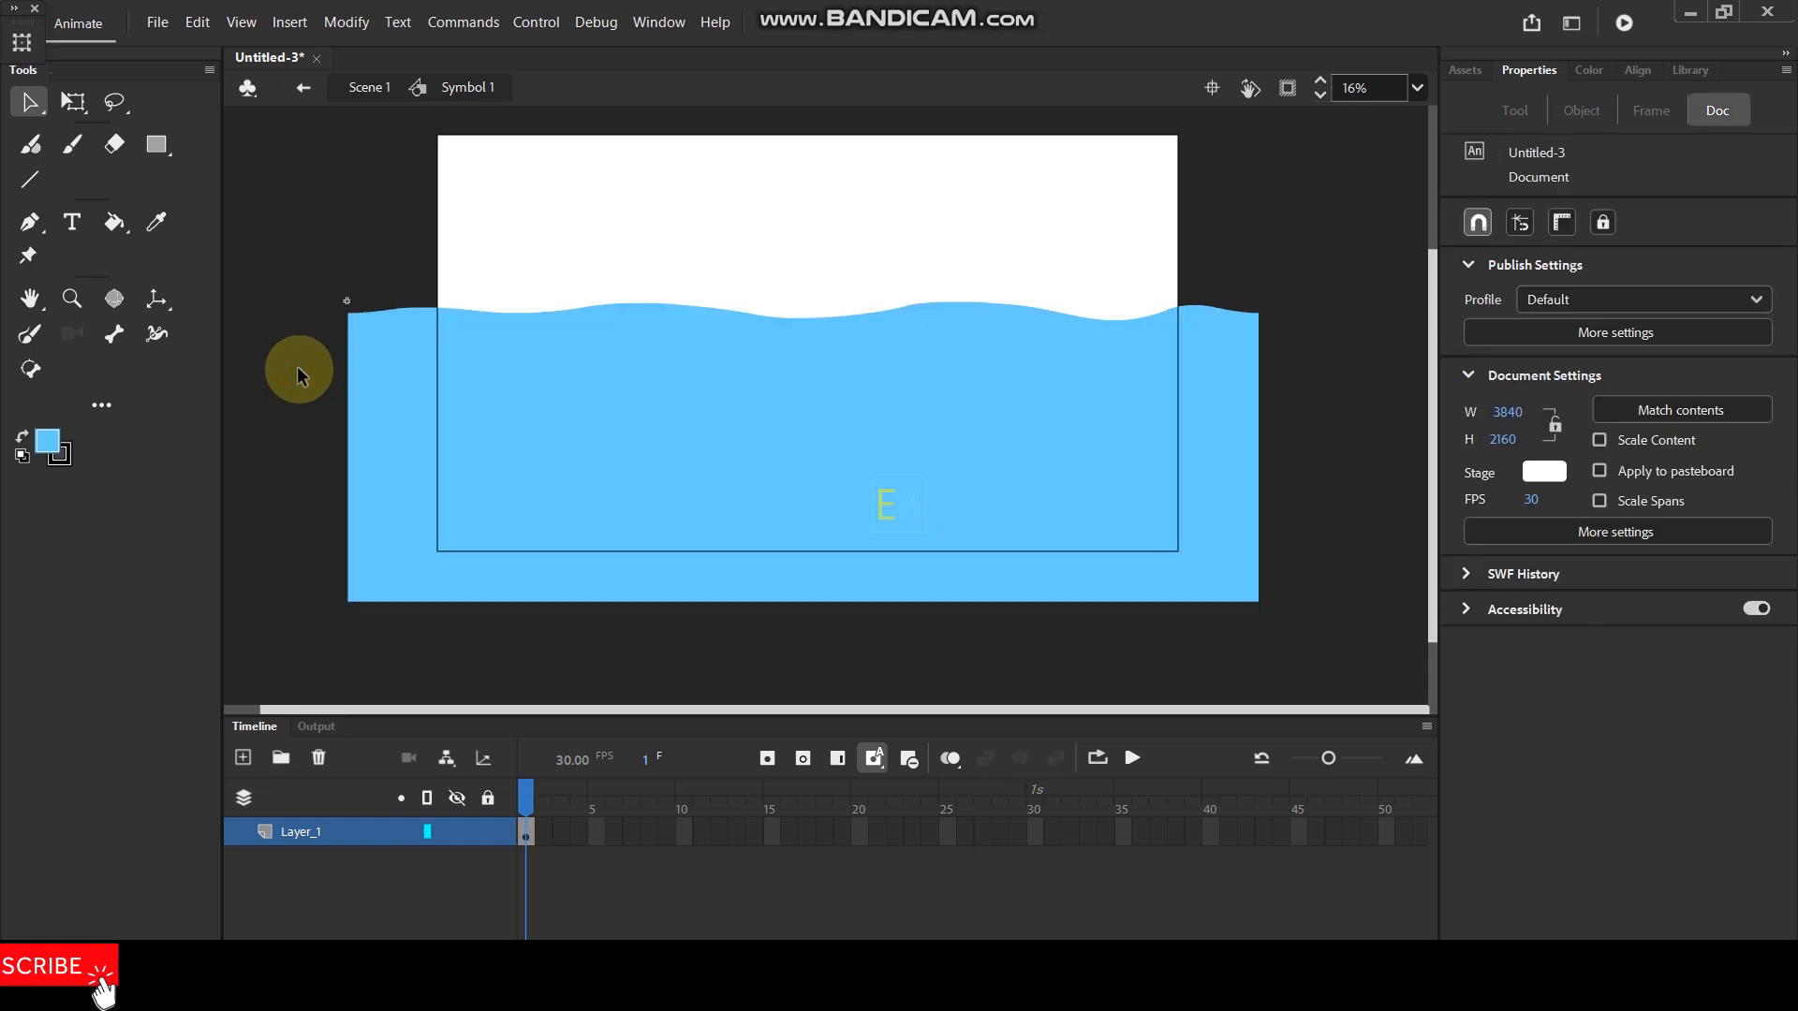
- Show the rulers and, with object snapping turned off, place a vertical guide along the water shape's left edge
left_click_drag(586, 241, 621, 242)
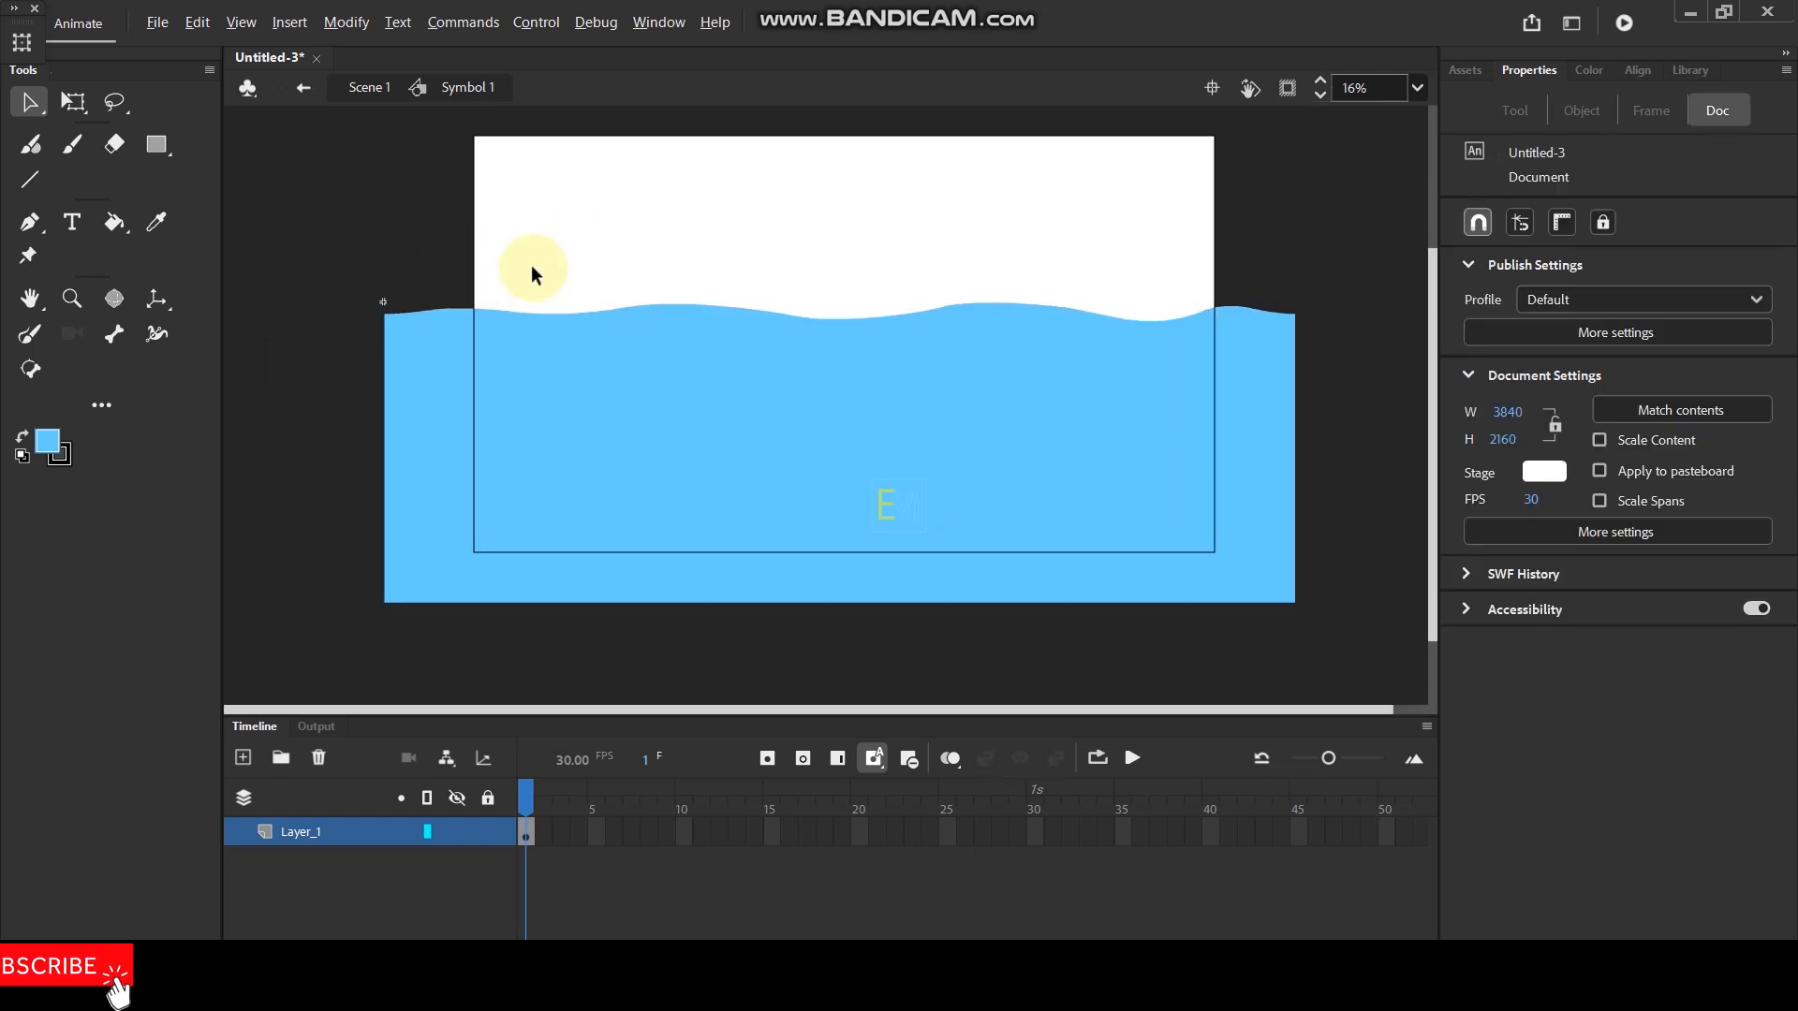
key("ctrl+shift+alt+r")
scroll(308, 355, "up", 1)
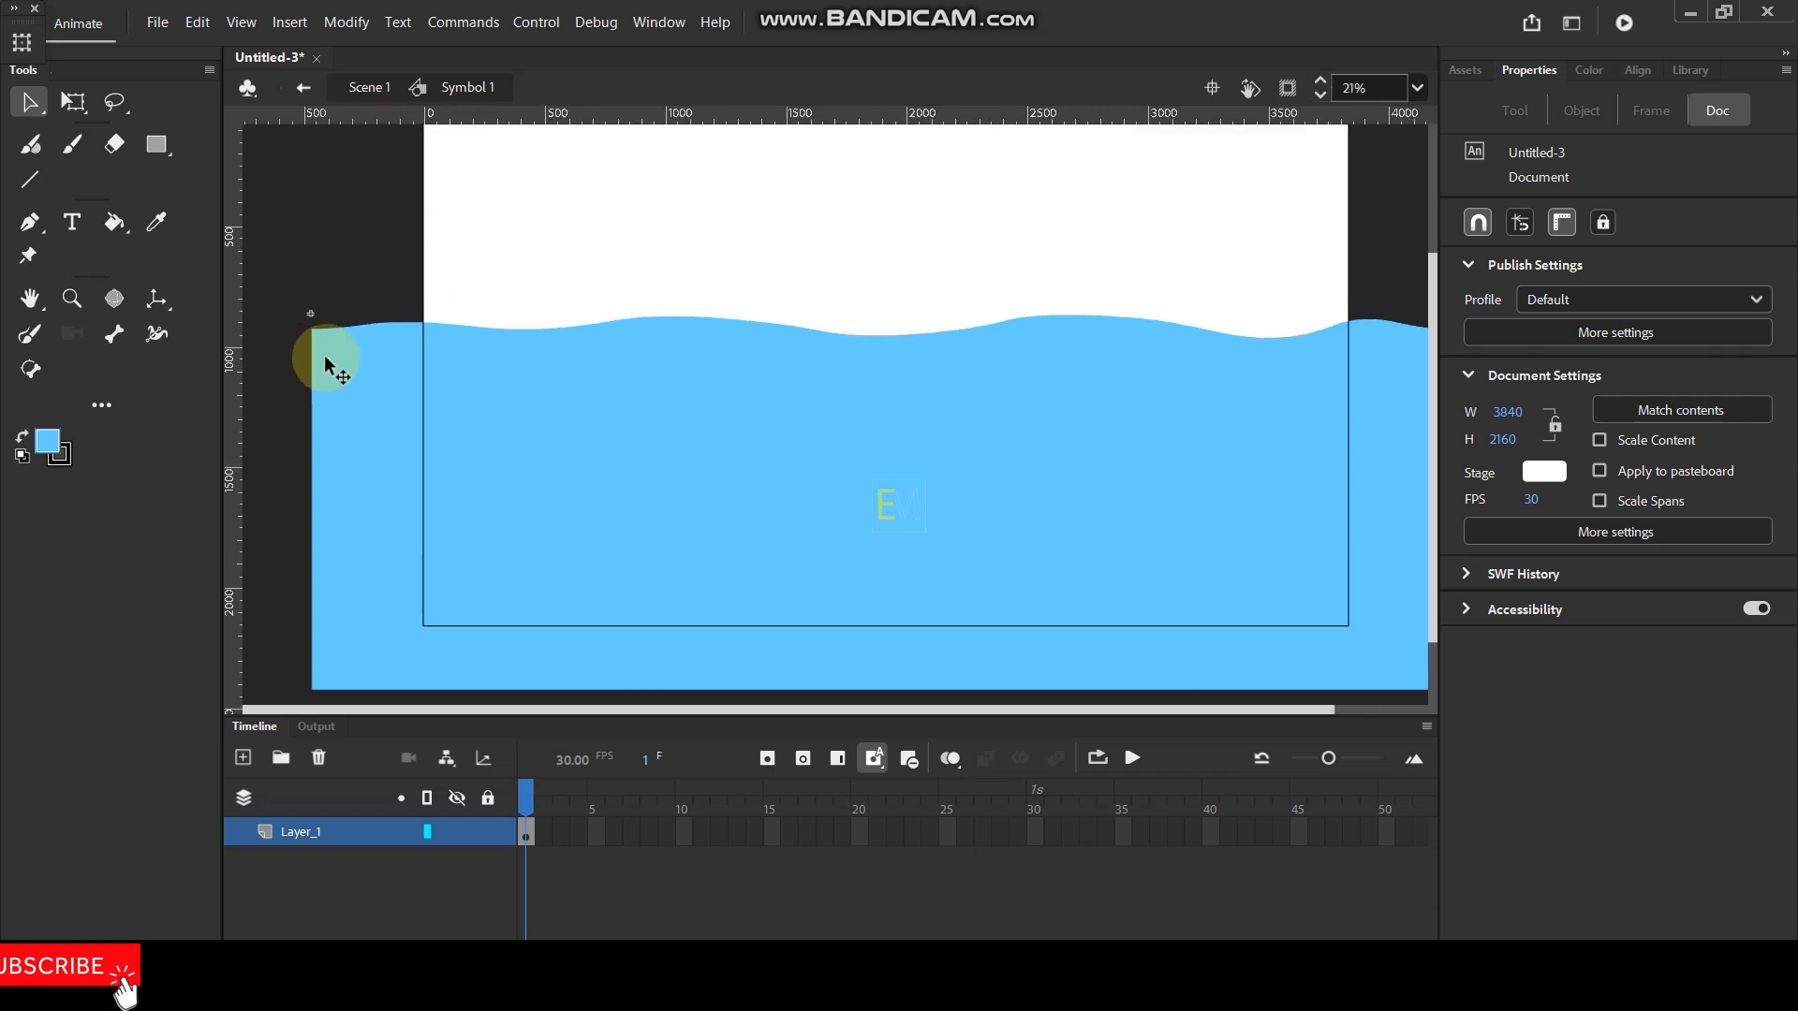
mouse_move(239, 364)
left_mouse_down()
mouse_move(300, 356)
mouse_move(247, 377)
left_mouse_up()
left_click(389, 330)
left_click(463, 254)
left_click(1478, 222)
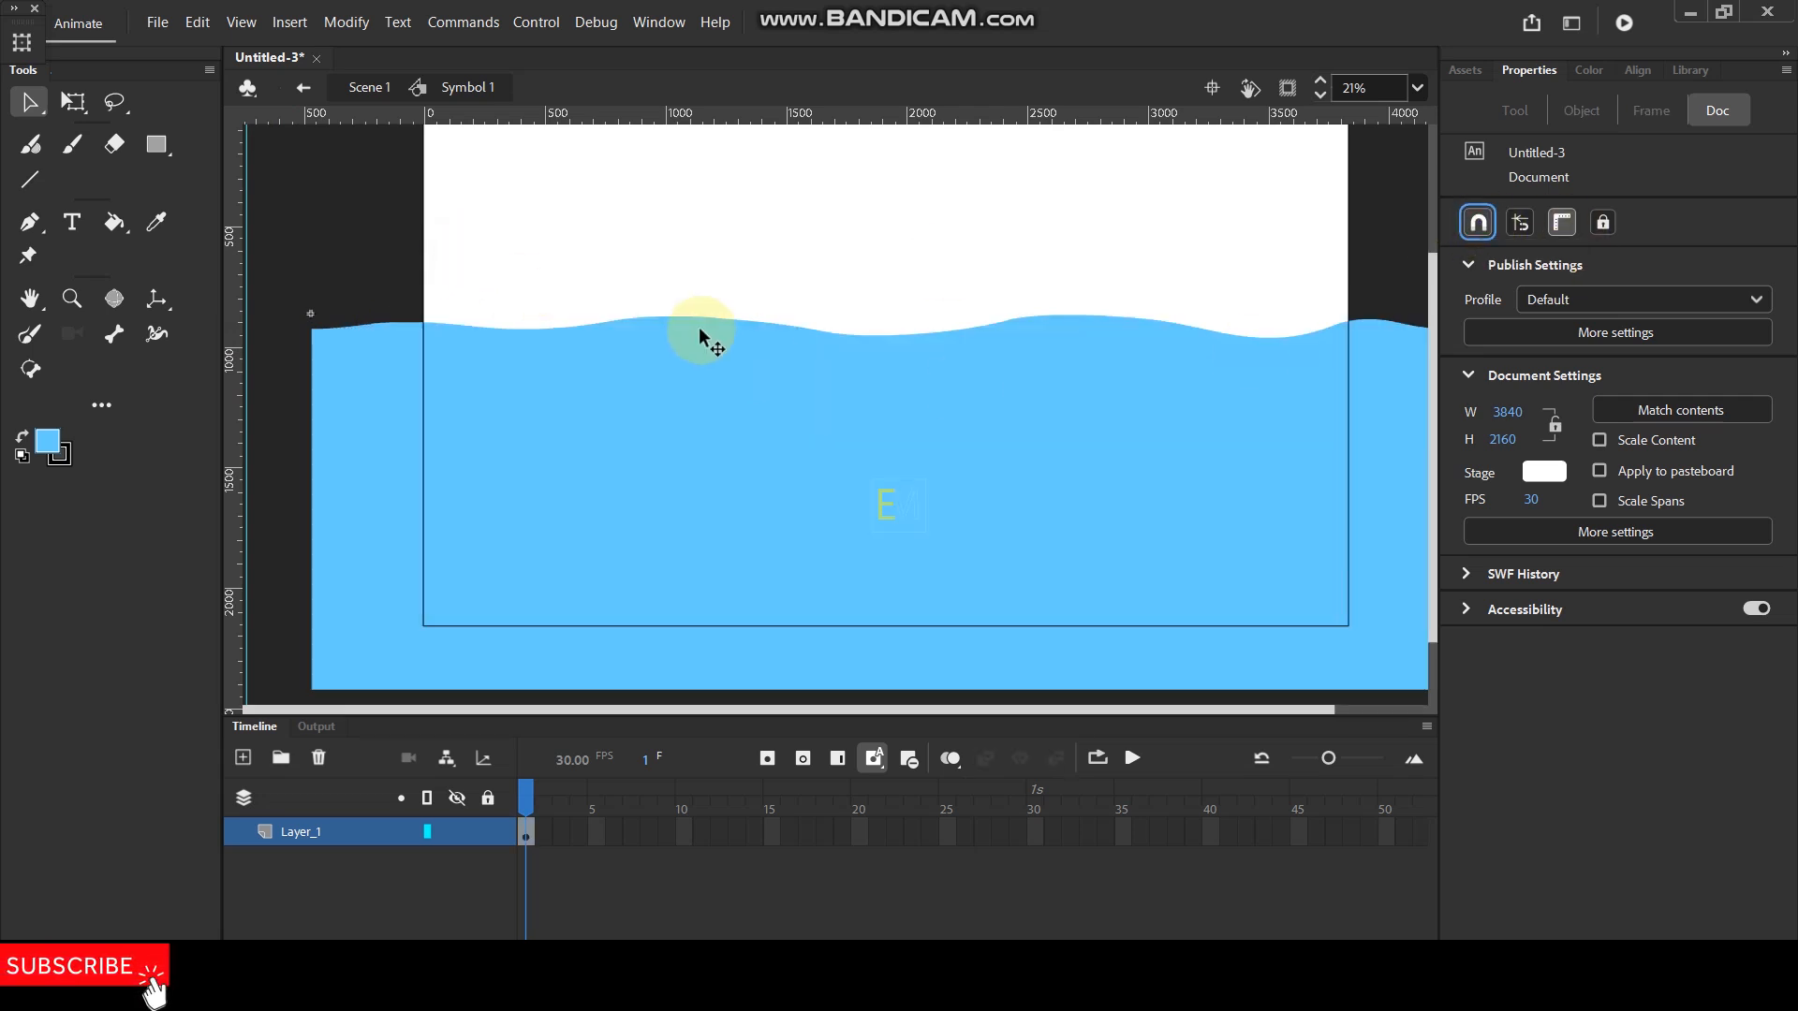
left_click_drag(245, 321, 311, 319)
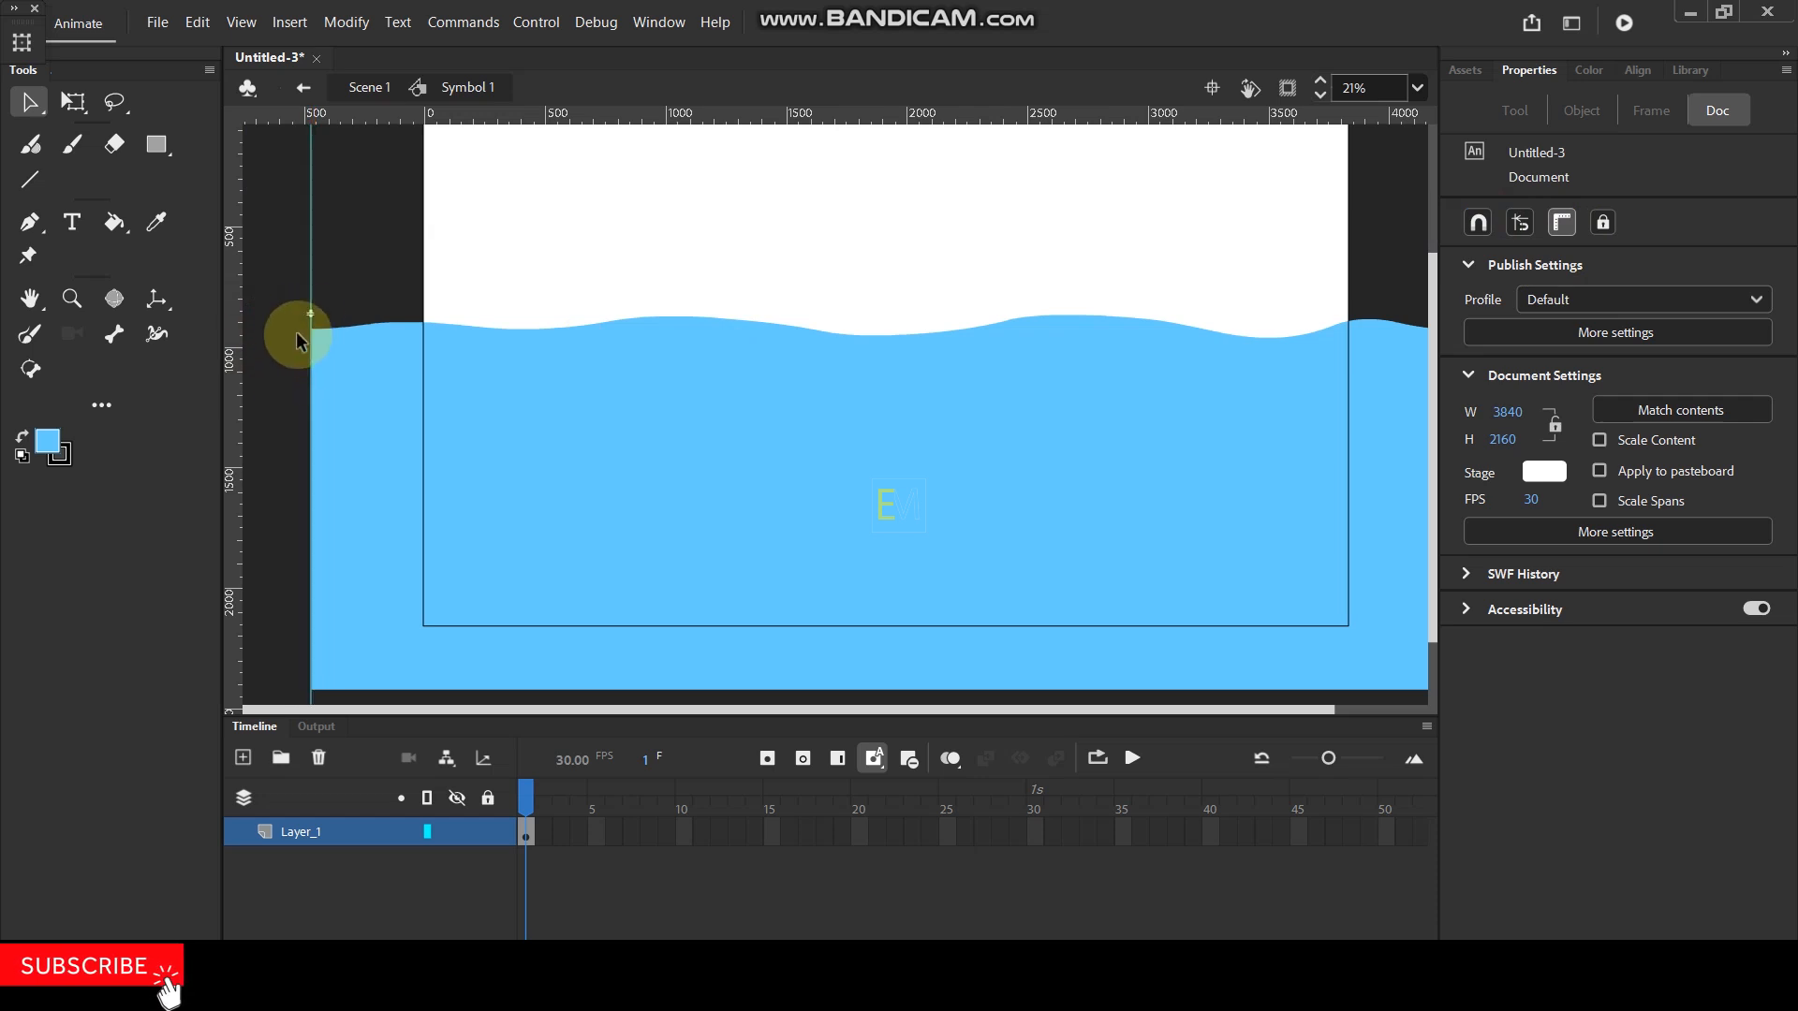
- Fit the vertical guide exactly to the water's left edge with object snapping on, and place a horizontal guide at its upper-left corner
scroll(289, 345, "up", 15)
left_click_drag(442, 348, 523, 346)
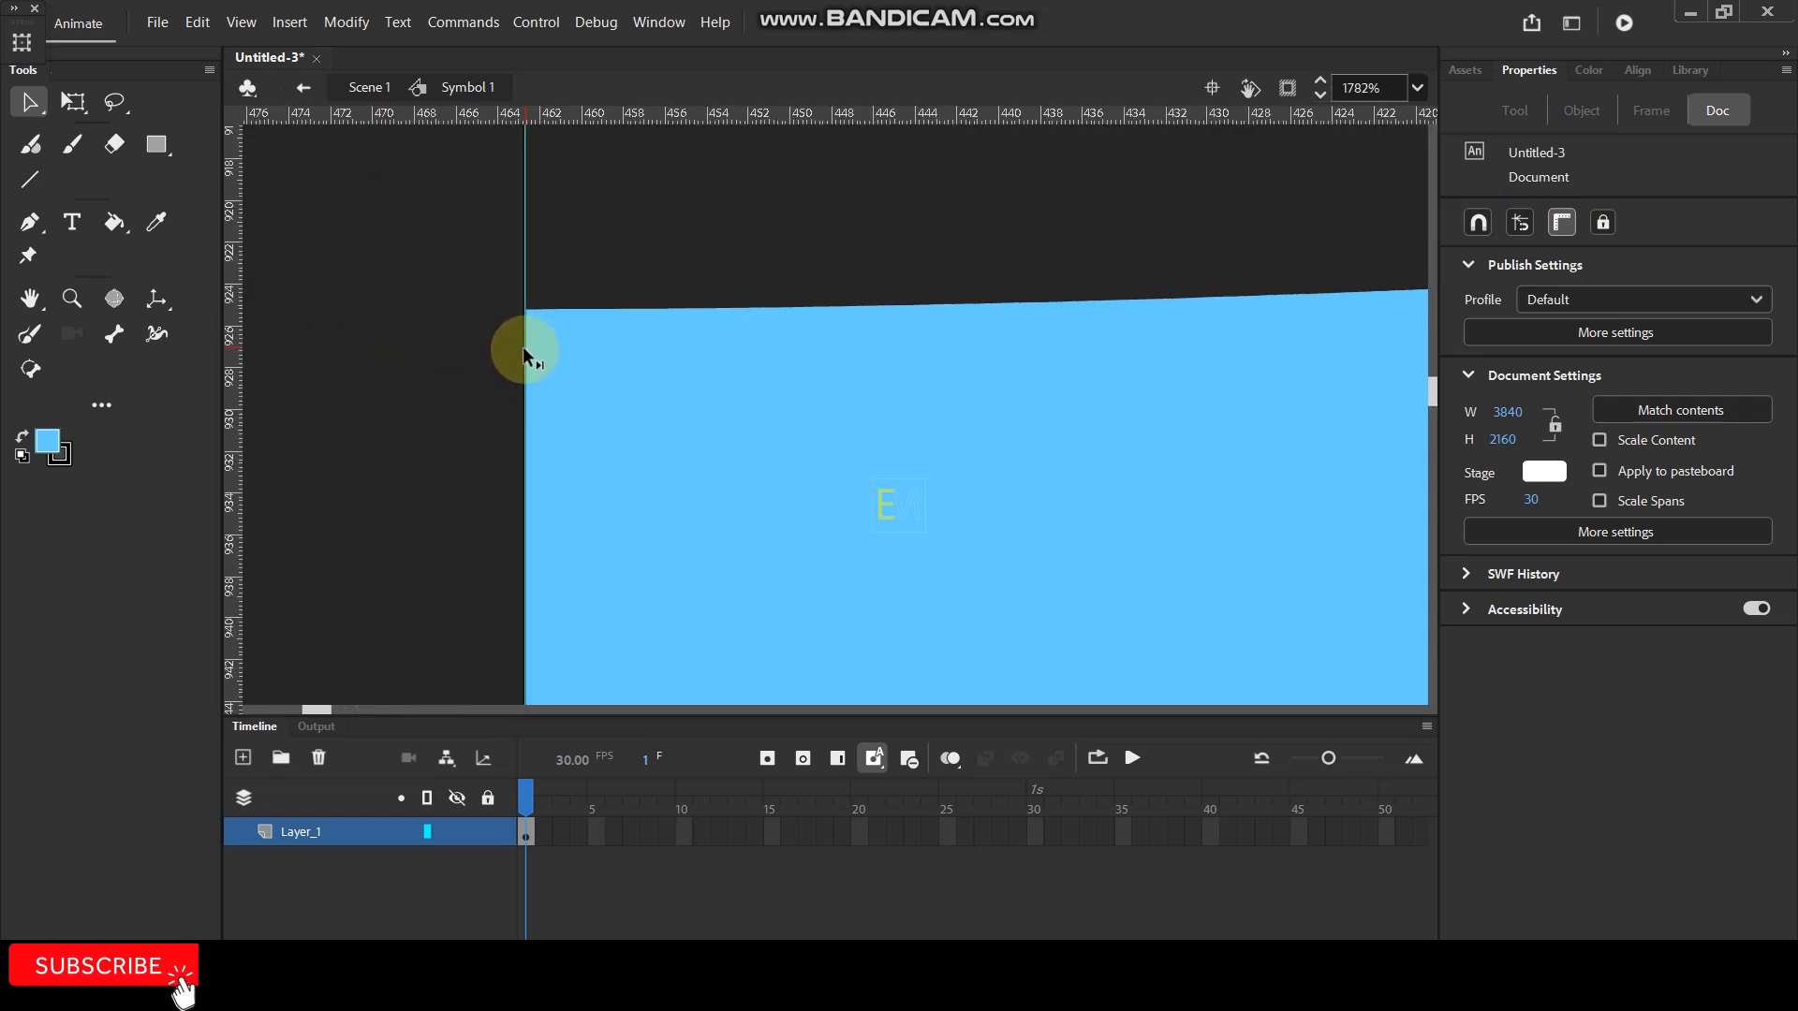
left_click(1477, 222)
left_click_drag(522, 285, 524, 288)
scroll(537, 325, "up", 1)
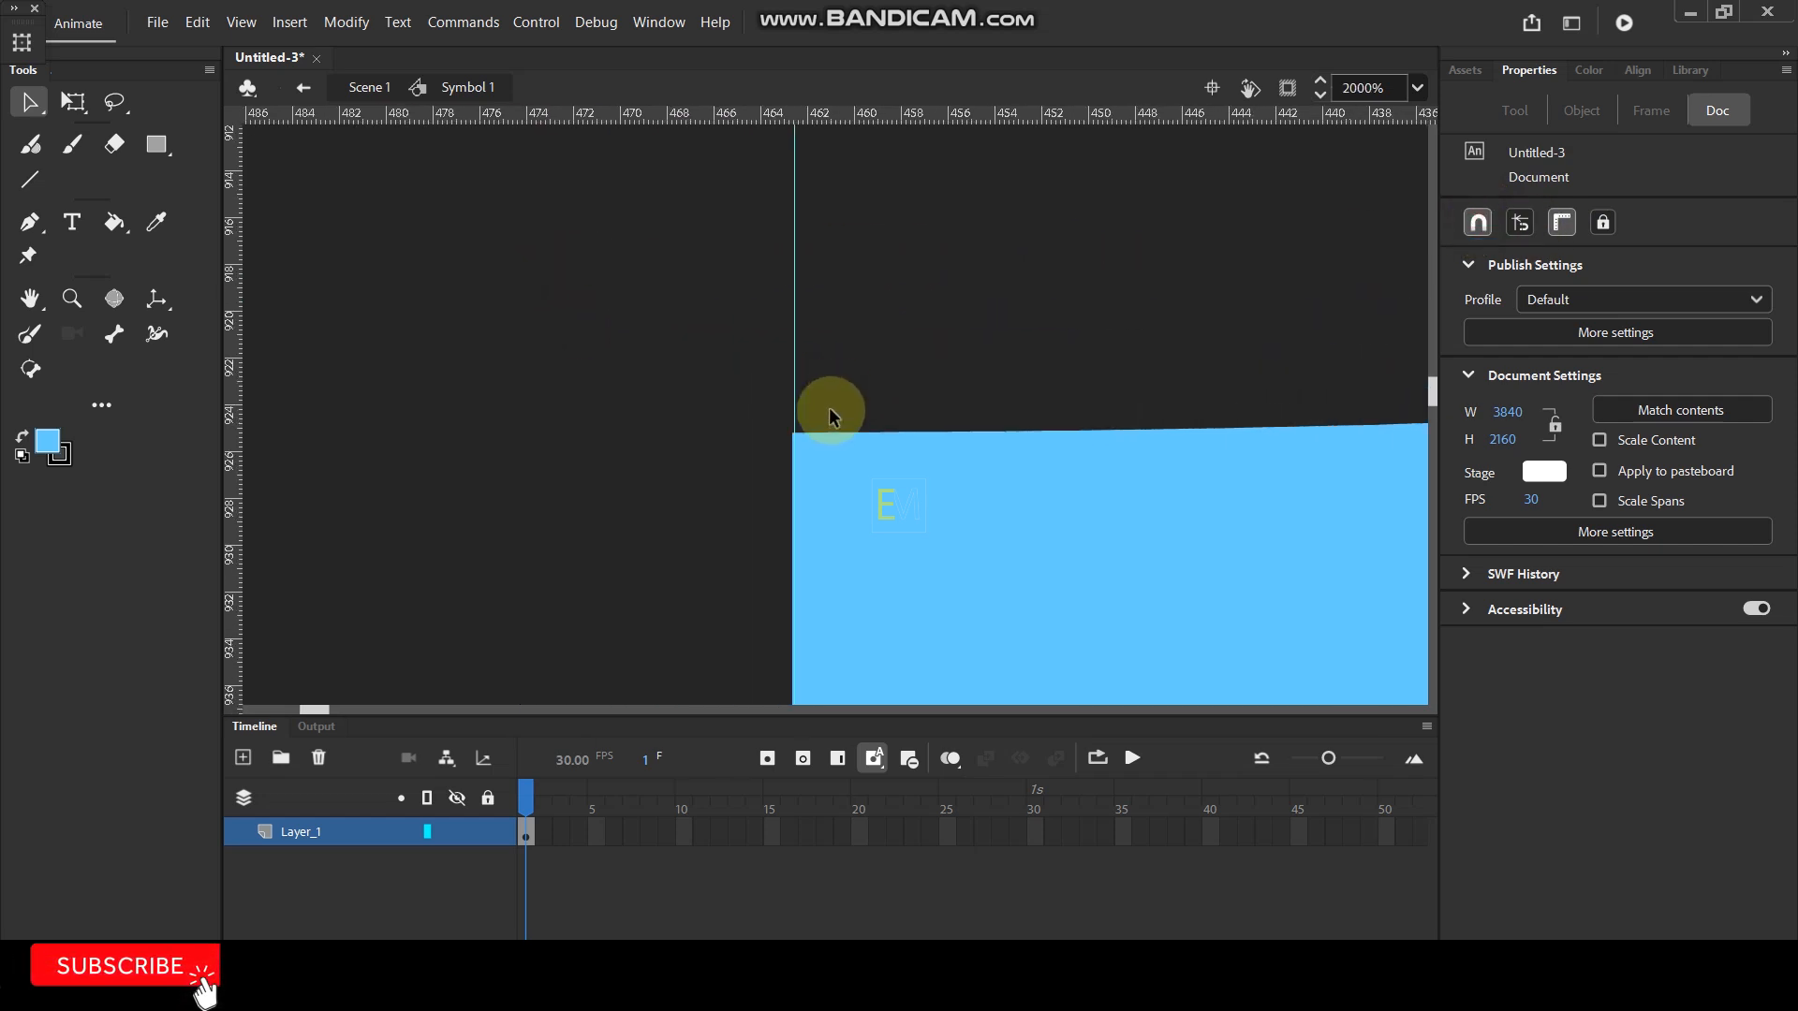
left_click_drag(795, 404, 791, 401)
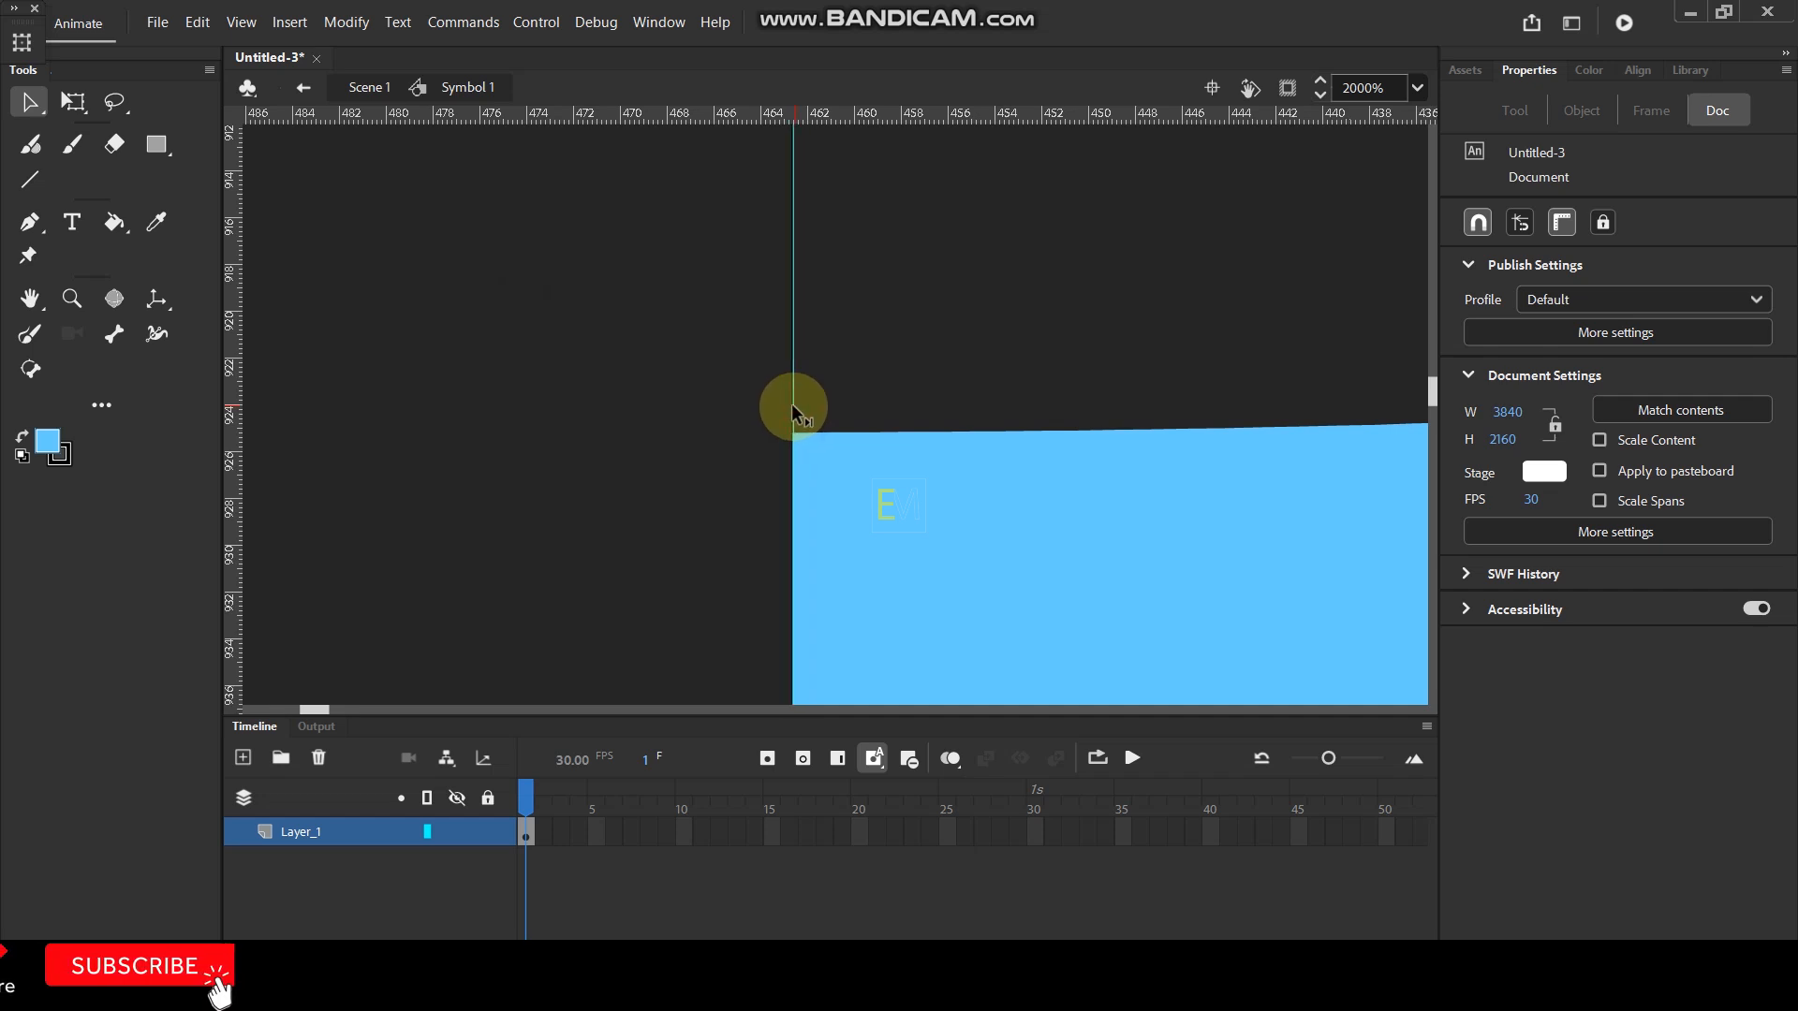
left_click_drag(815, 122, 832, 420)
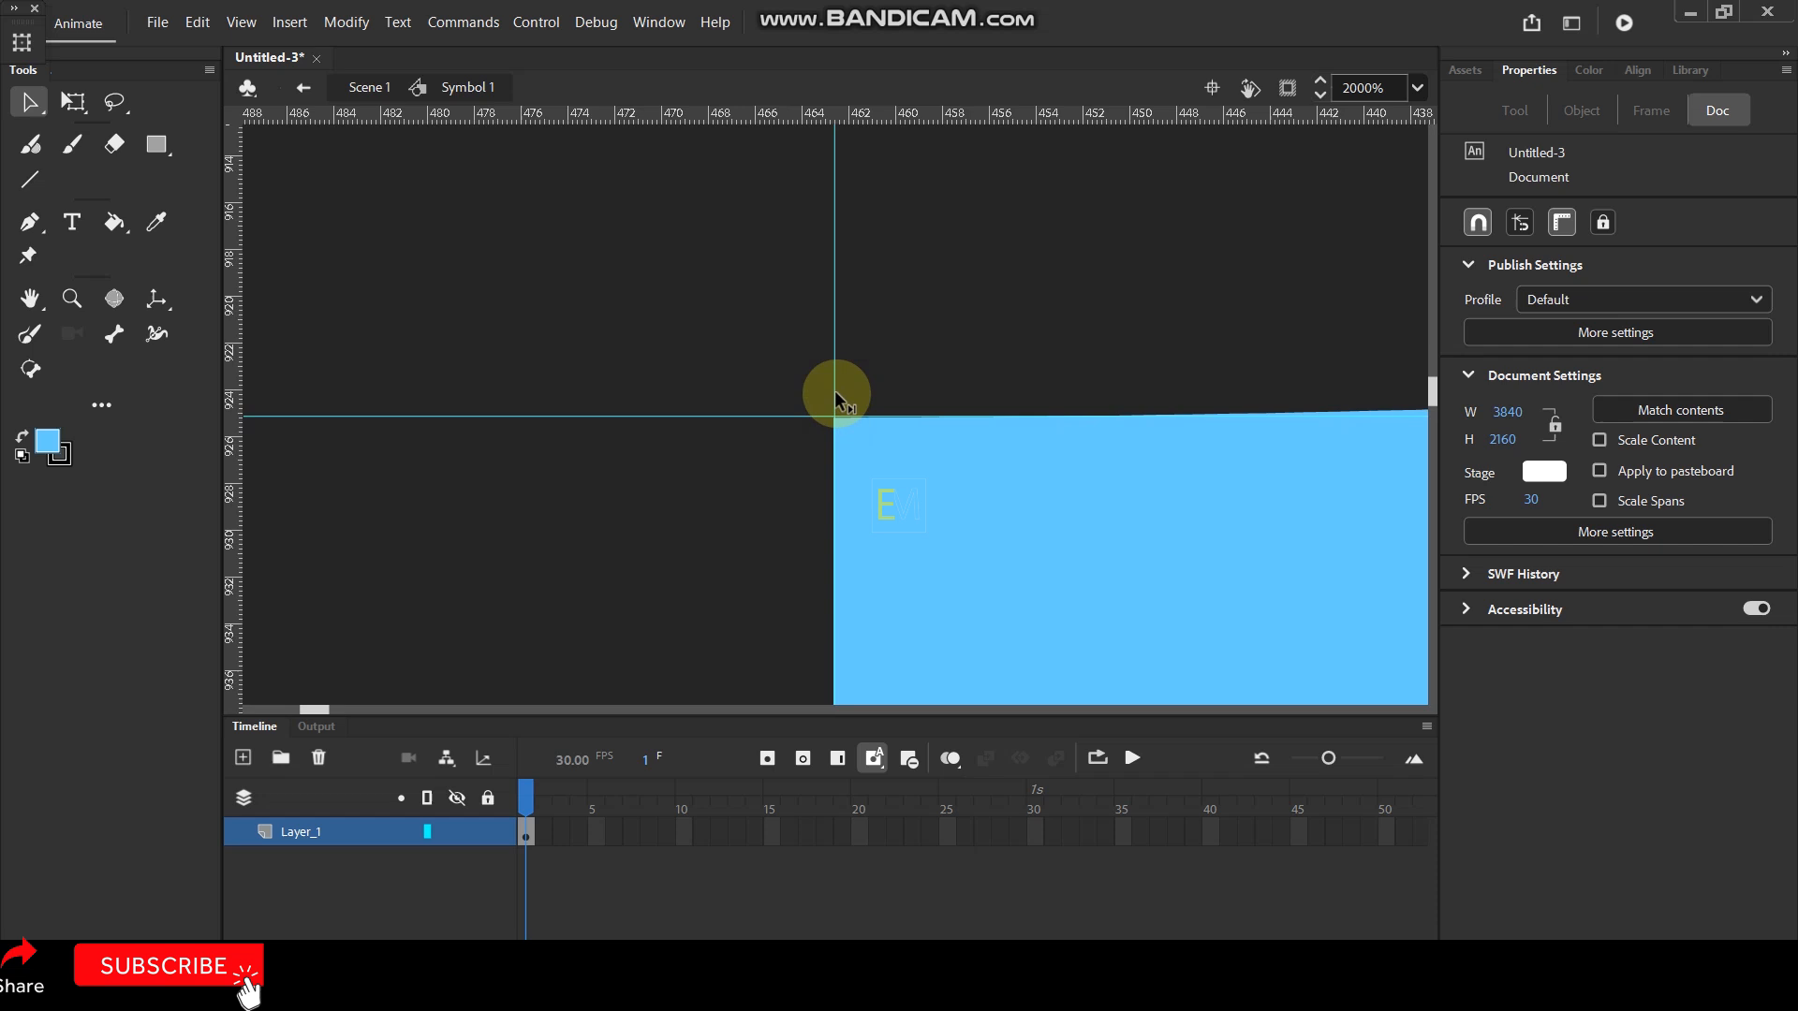
left_click_drag(833, 398, 830, 390)
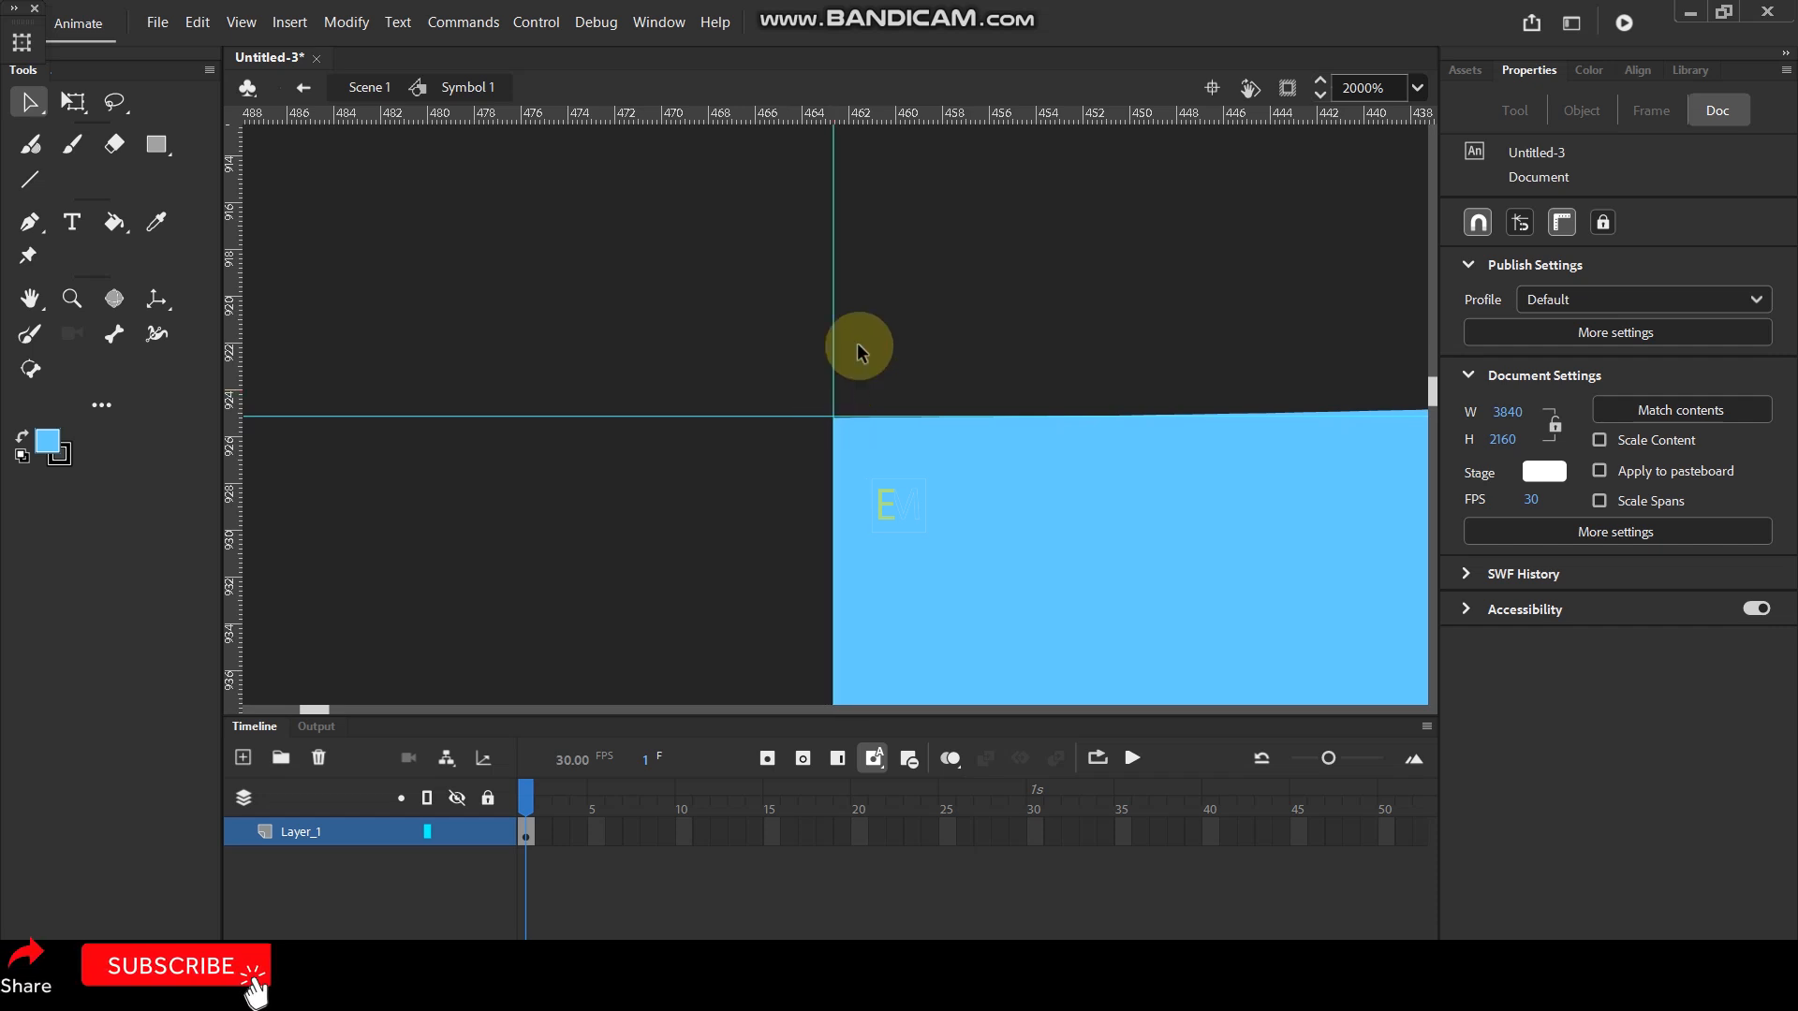
- Place a horizontal guide exactly along the water shape's bottom edge
scroll(855, 342, "down", 3)
scroll(879, 312, "down", 10)
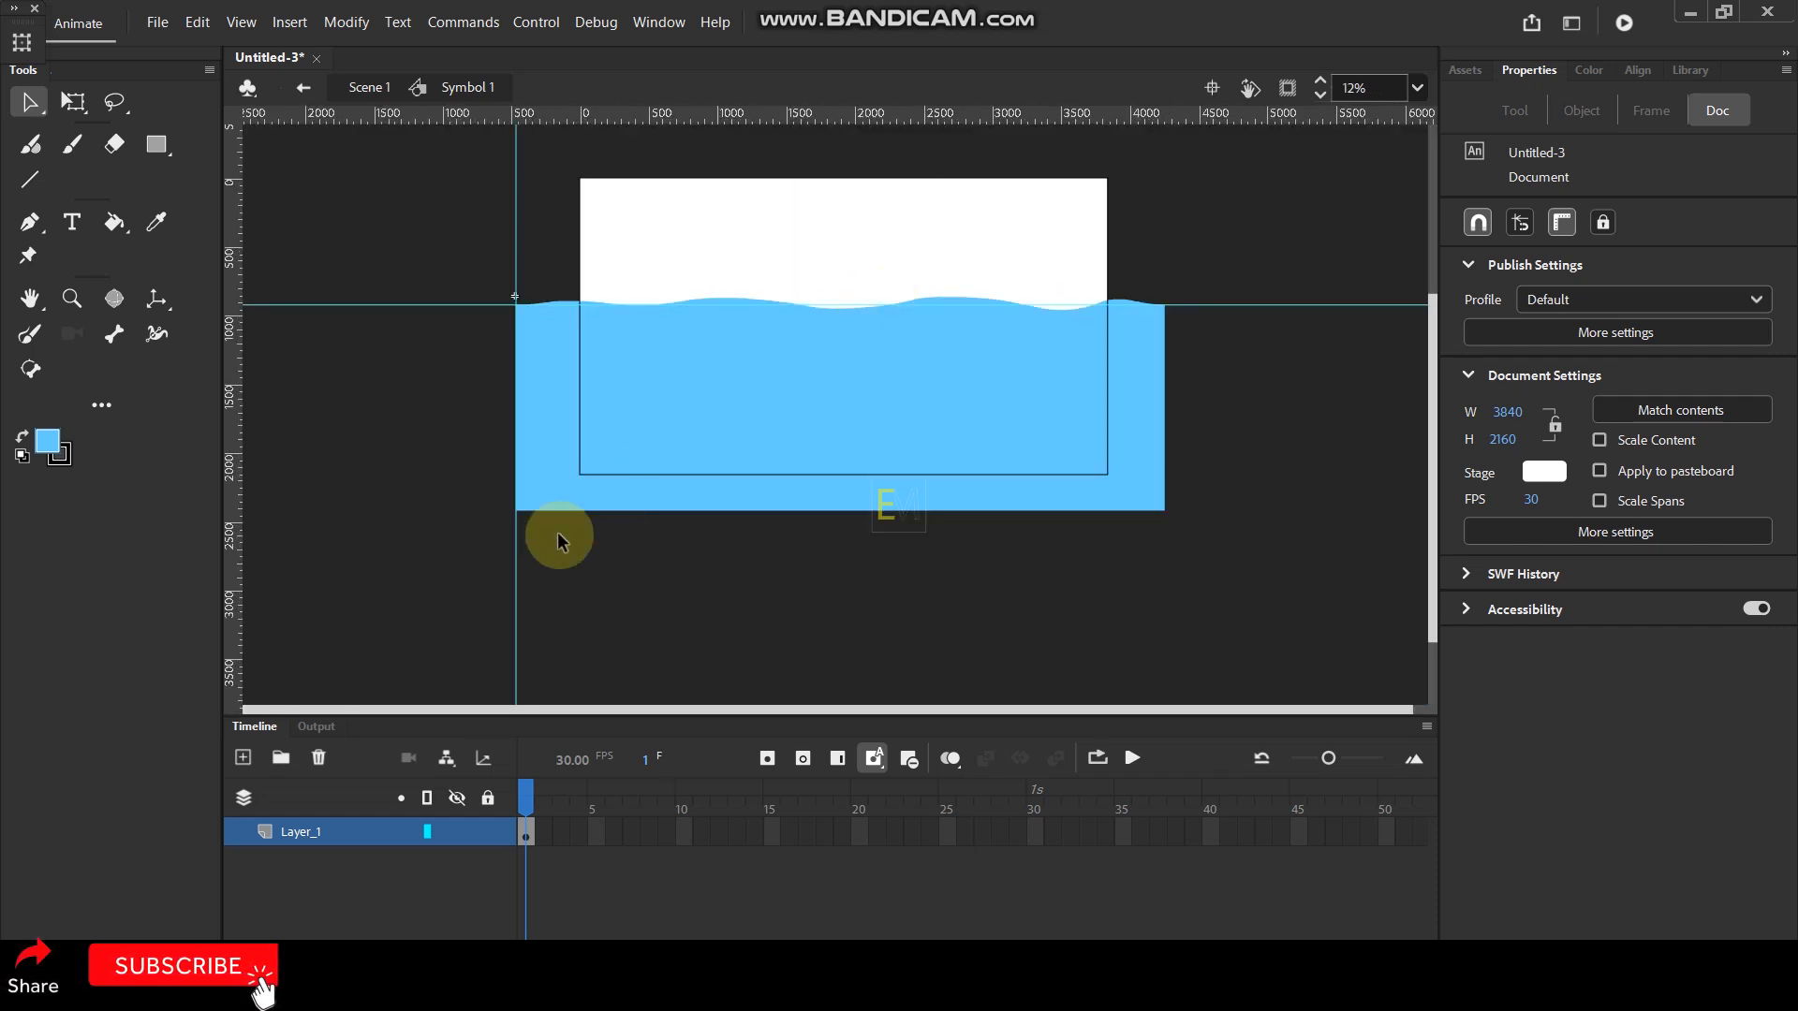
scroll(459, 511, "up", 3)
scroll(357, 533, "up", 6)
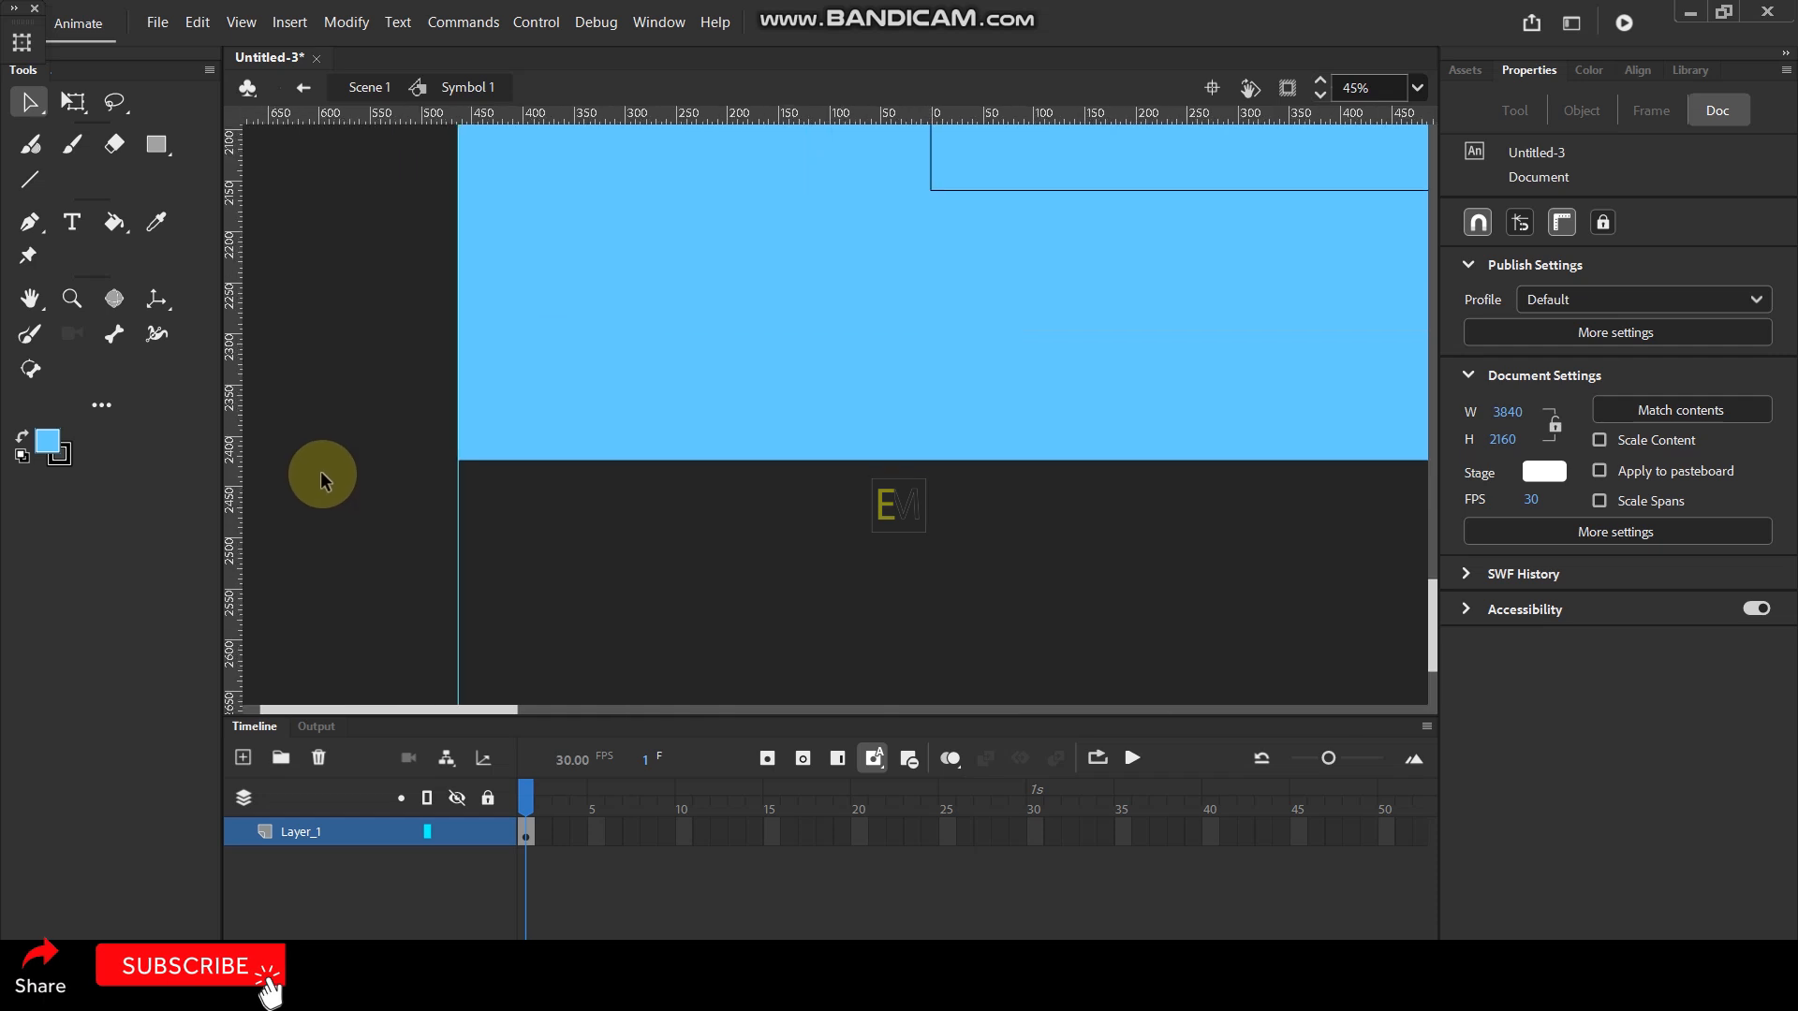
scroll(606, 441, "up", 5)
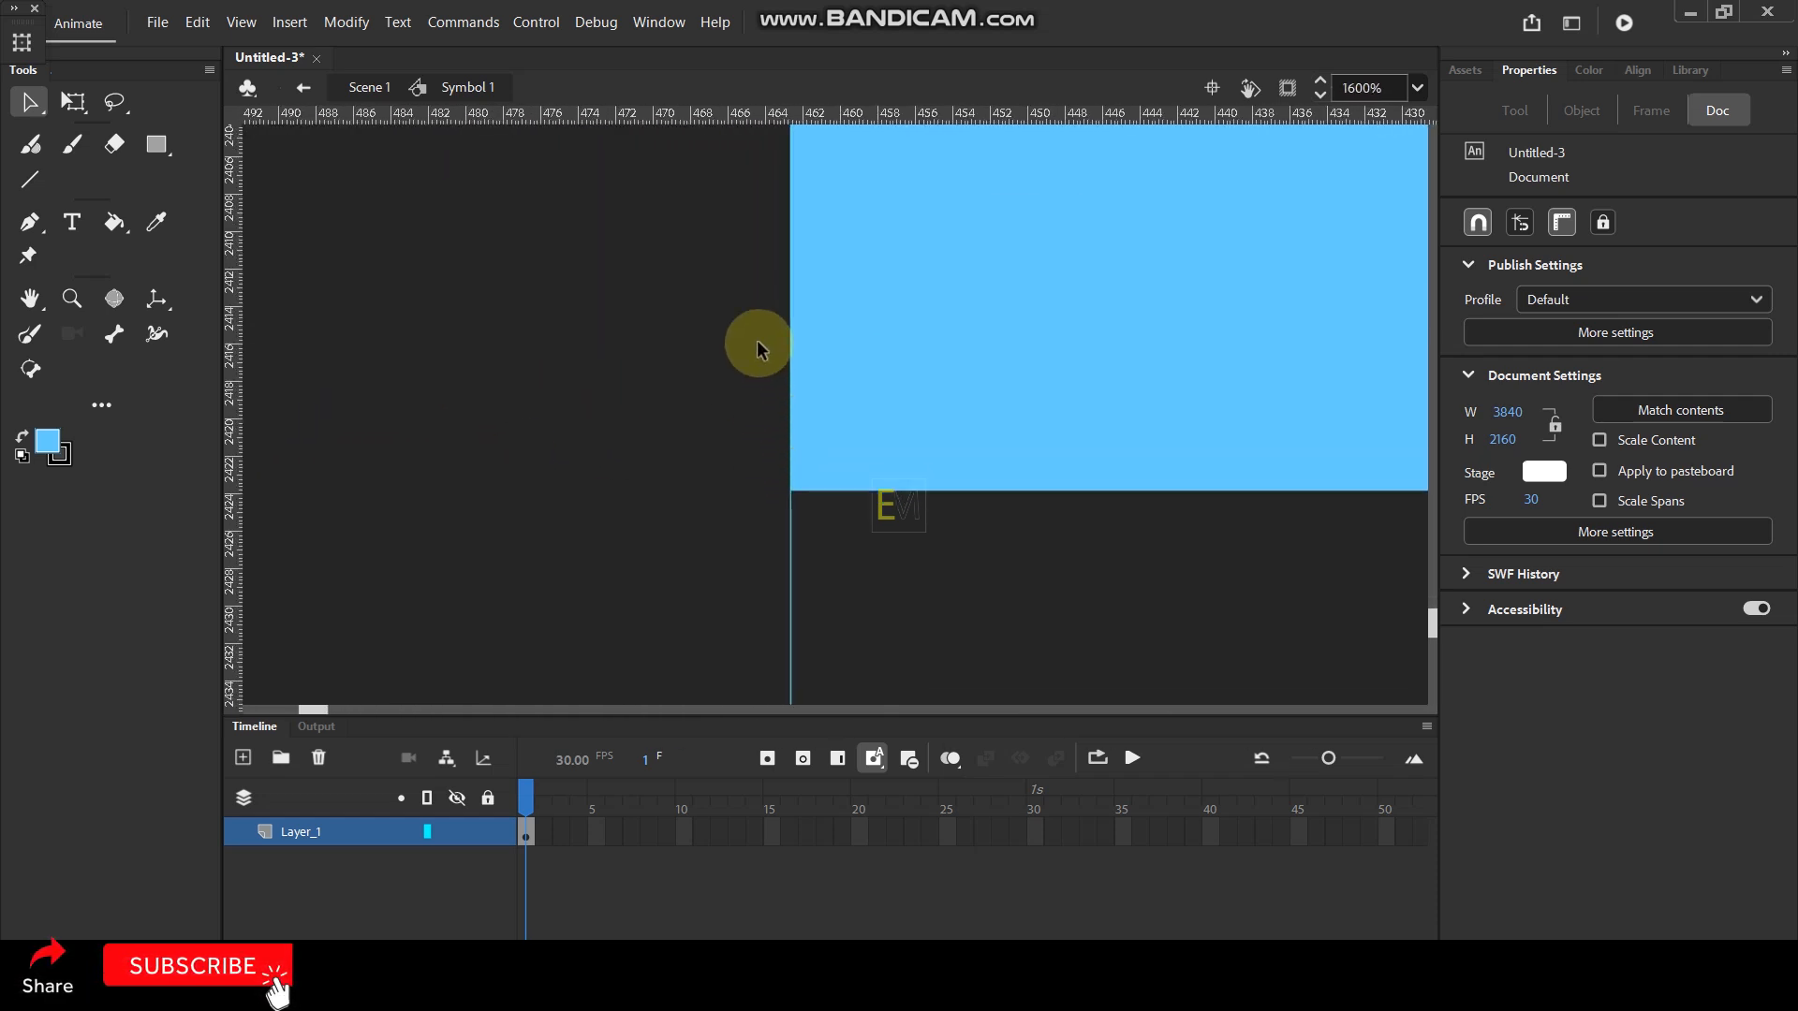
left_click_drag(912, 185, 874, 497)
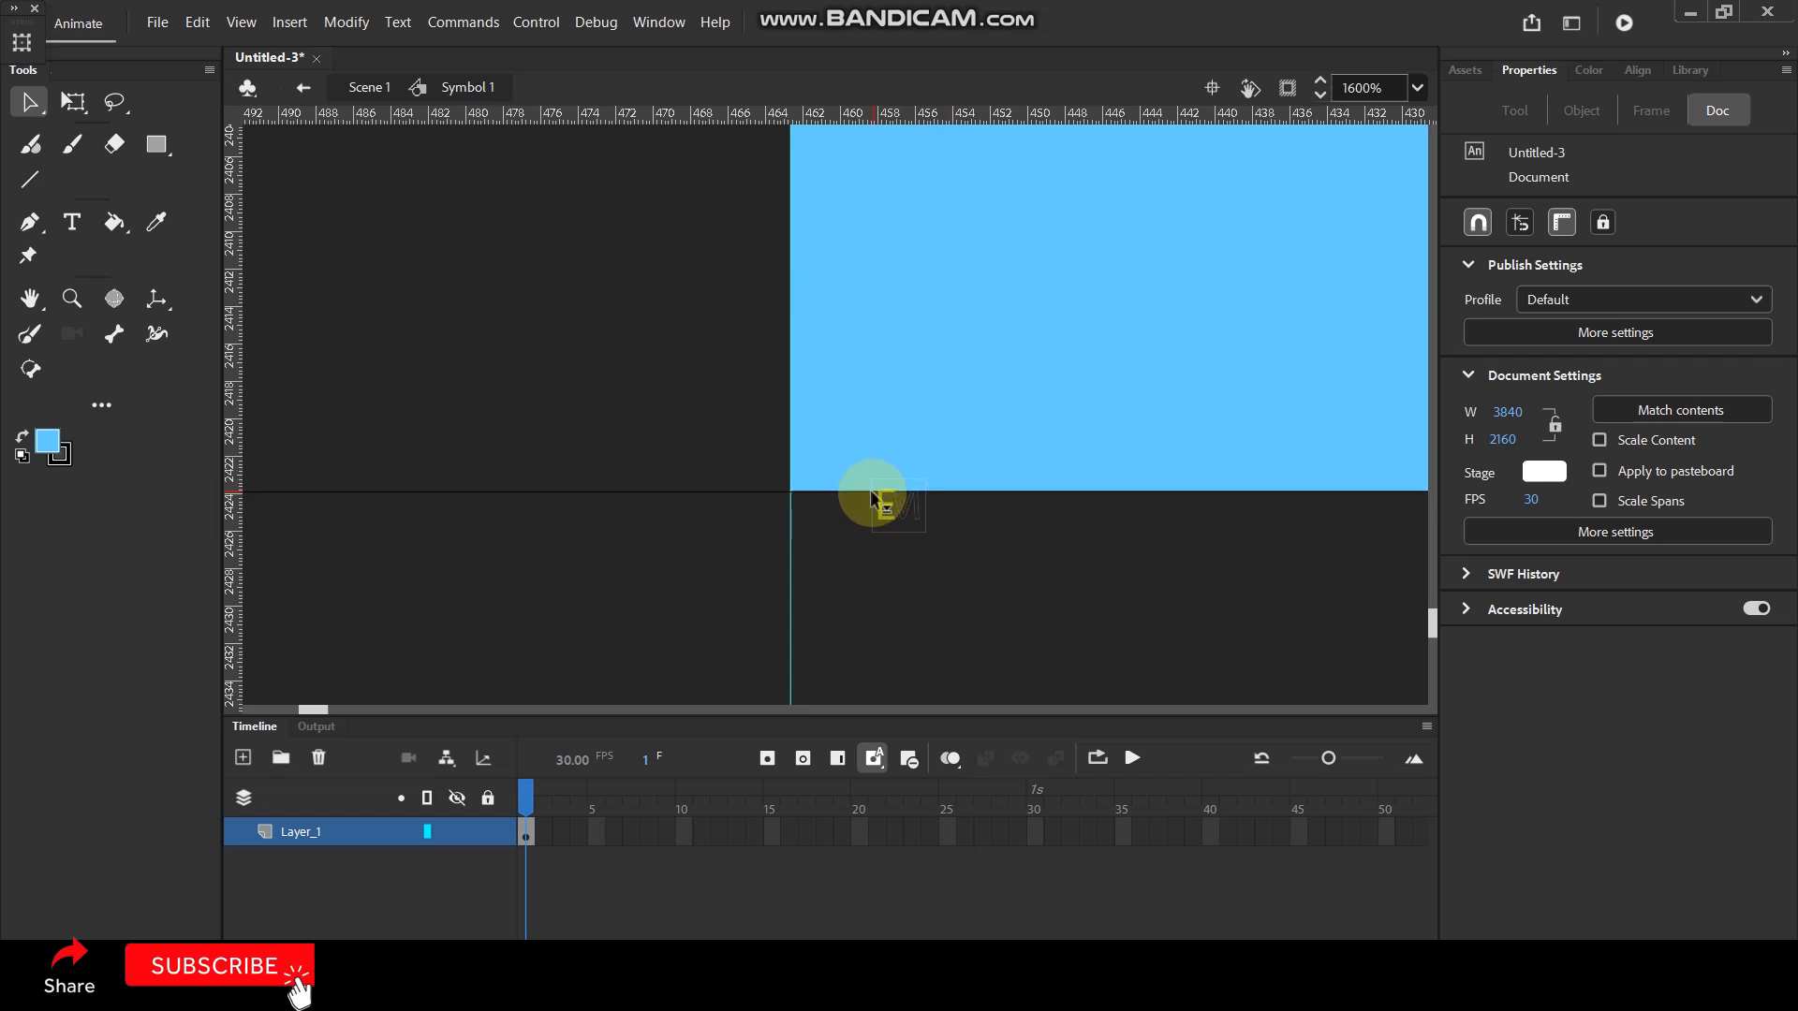
- Place a vertical guide exactly along the water shape's right edge
scroll(803, 390, "down", 5)
scroll(811, 487, "down", 8)
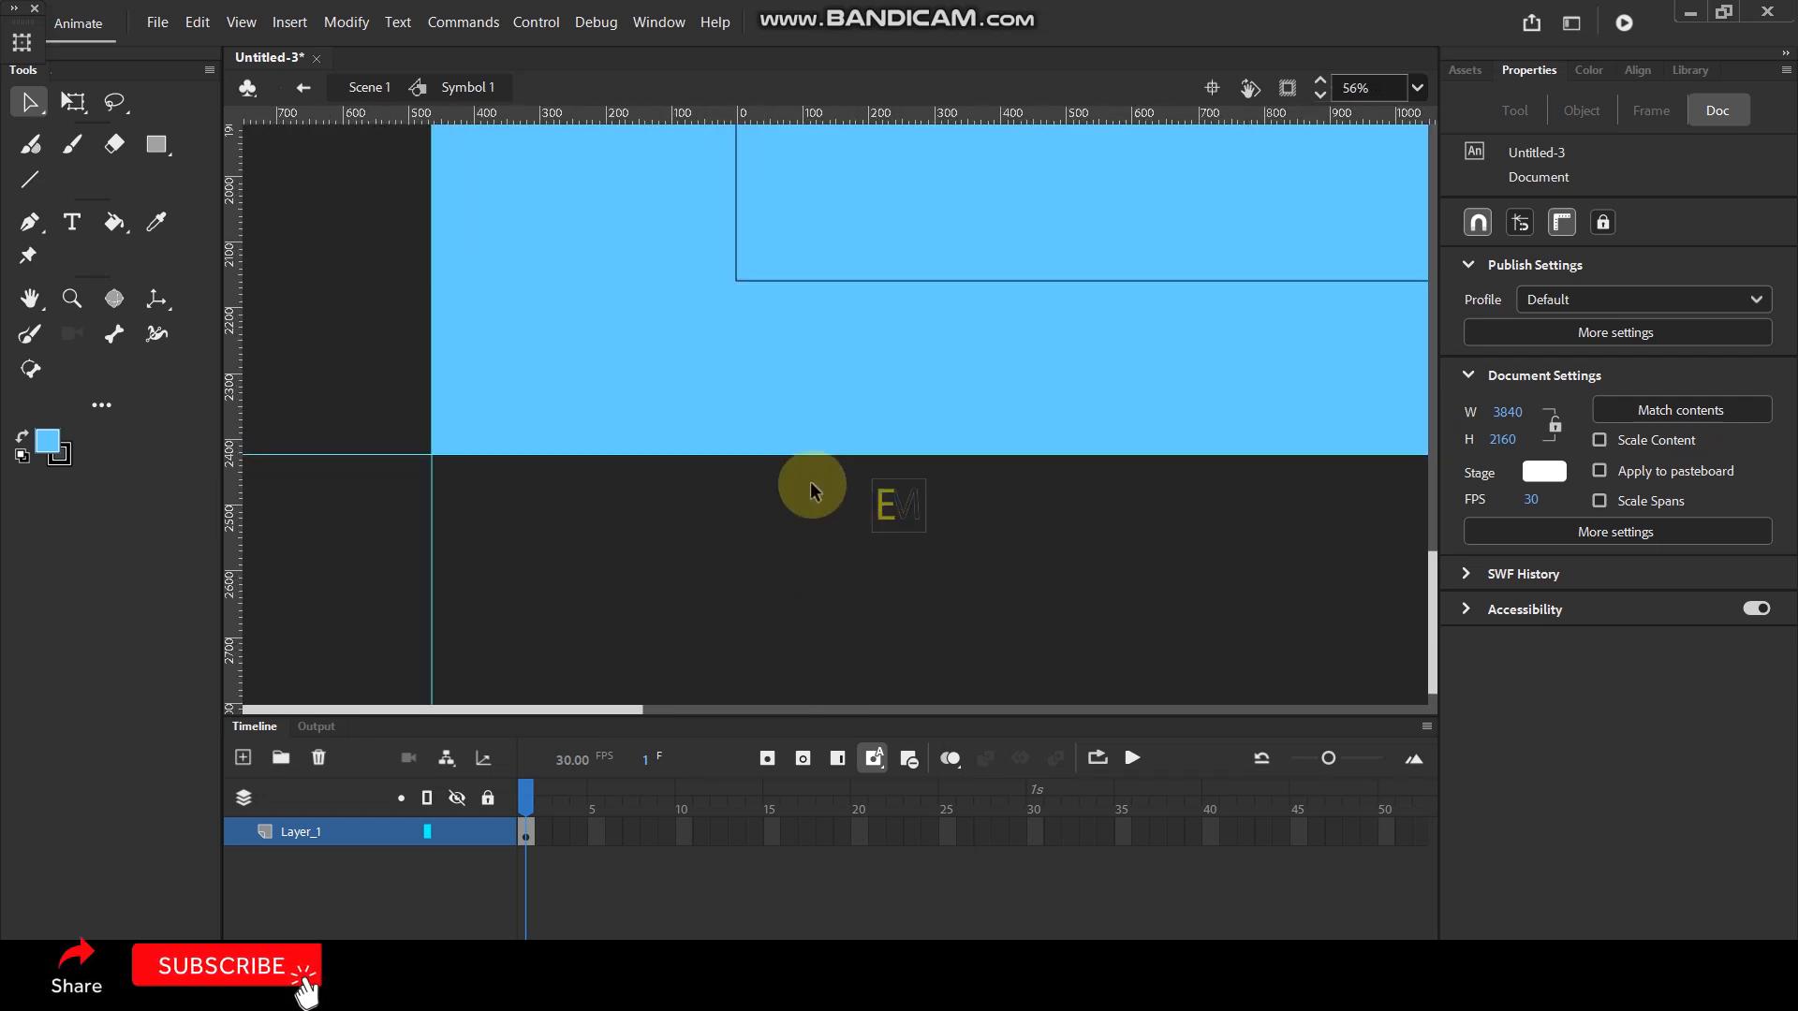
scroll(1199, 379, "up", 3)
scroll(1268, 361, "up", 4)
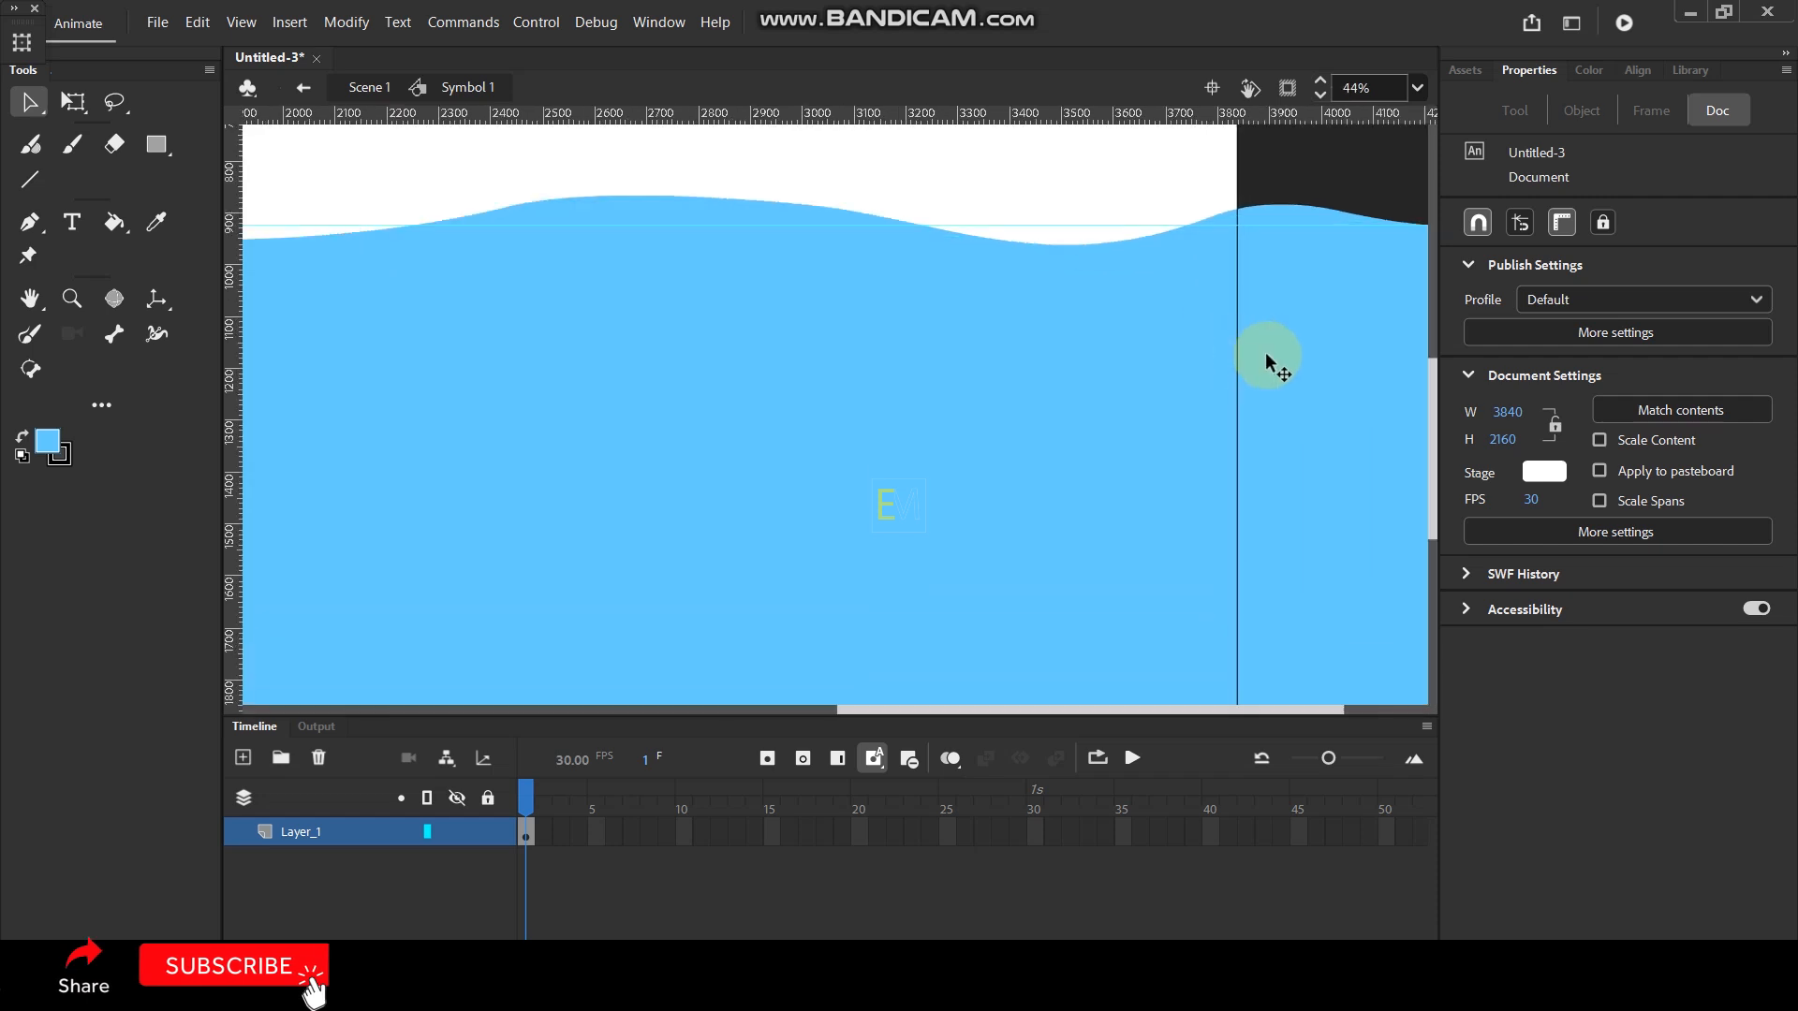
scroll(1238, 248, "up", 2)
scroll(1262, 279, "up", 6)
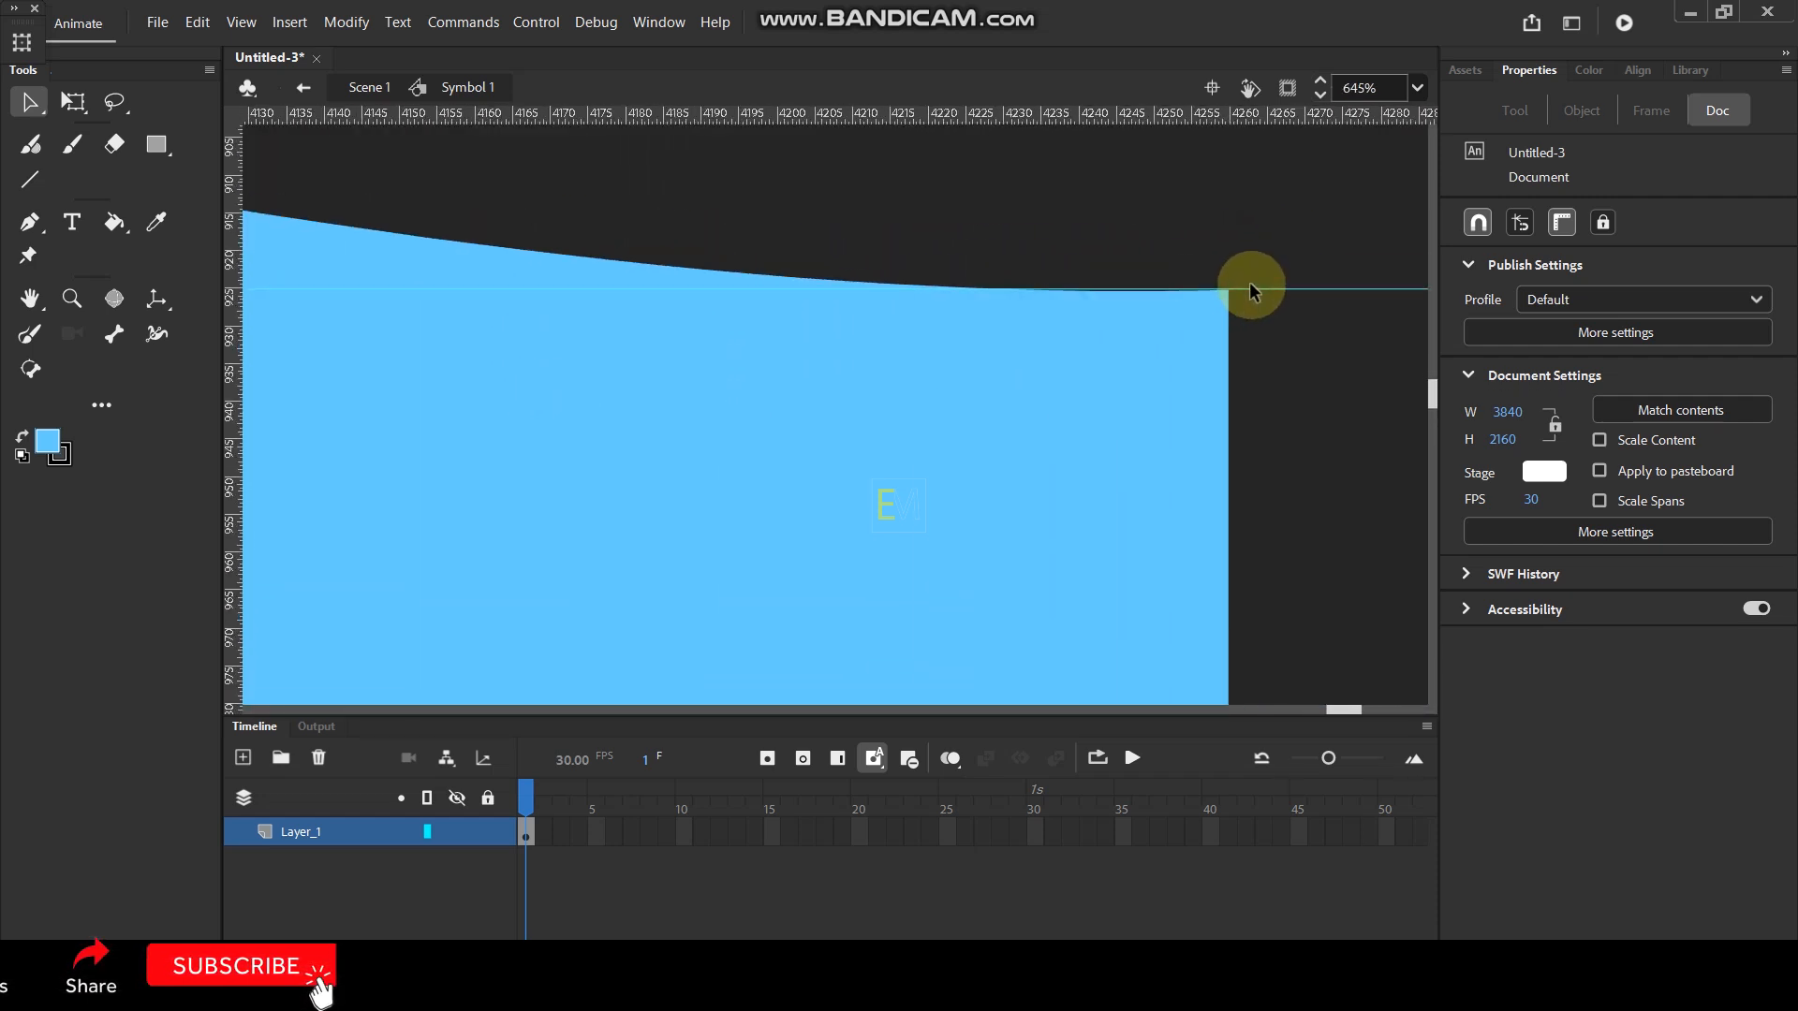
left_click_drag(228, 391, 870, 413)
scroll(935, 309, "down", 5)
scroll(955, 324, "down", 5)
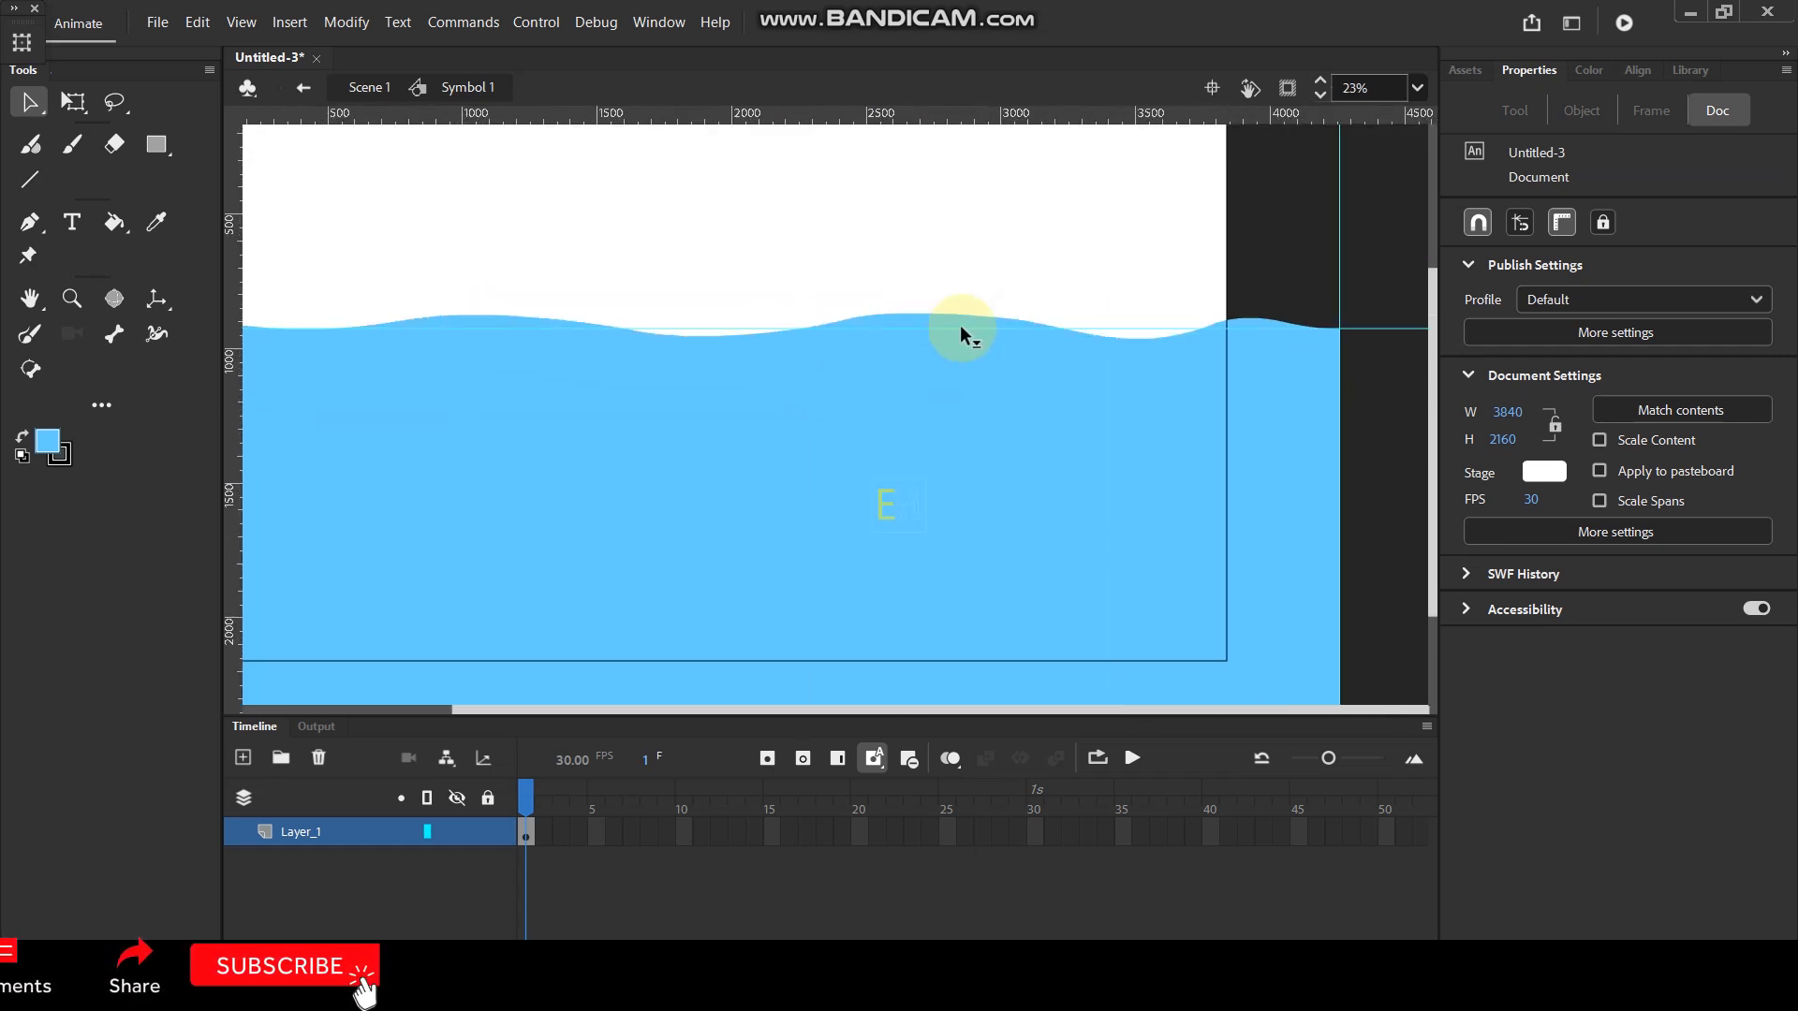
scroll(861, 334, "up", 1)
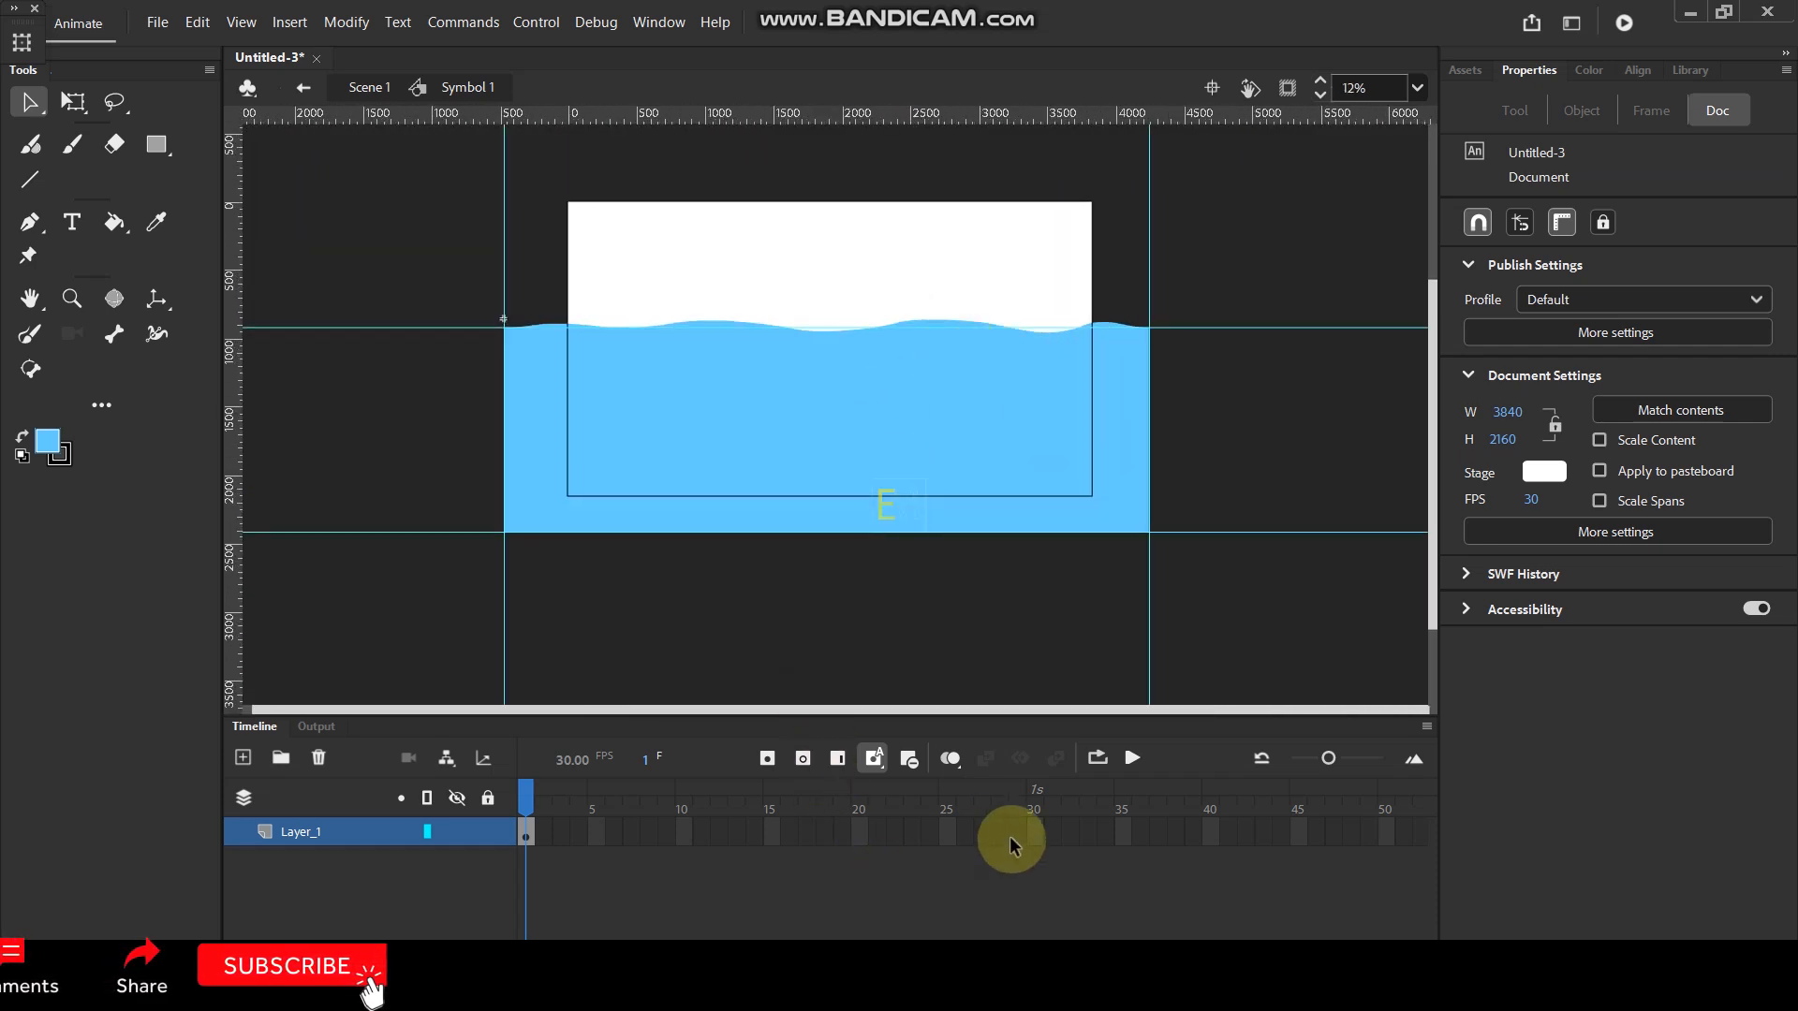
- Insert a keyframe at frame 30 of Layer_1 and create a shape tween between frames 1 and 30
key("F6")
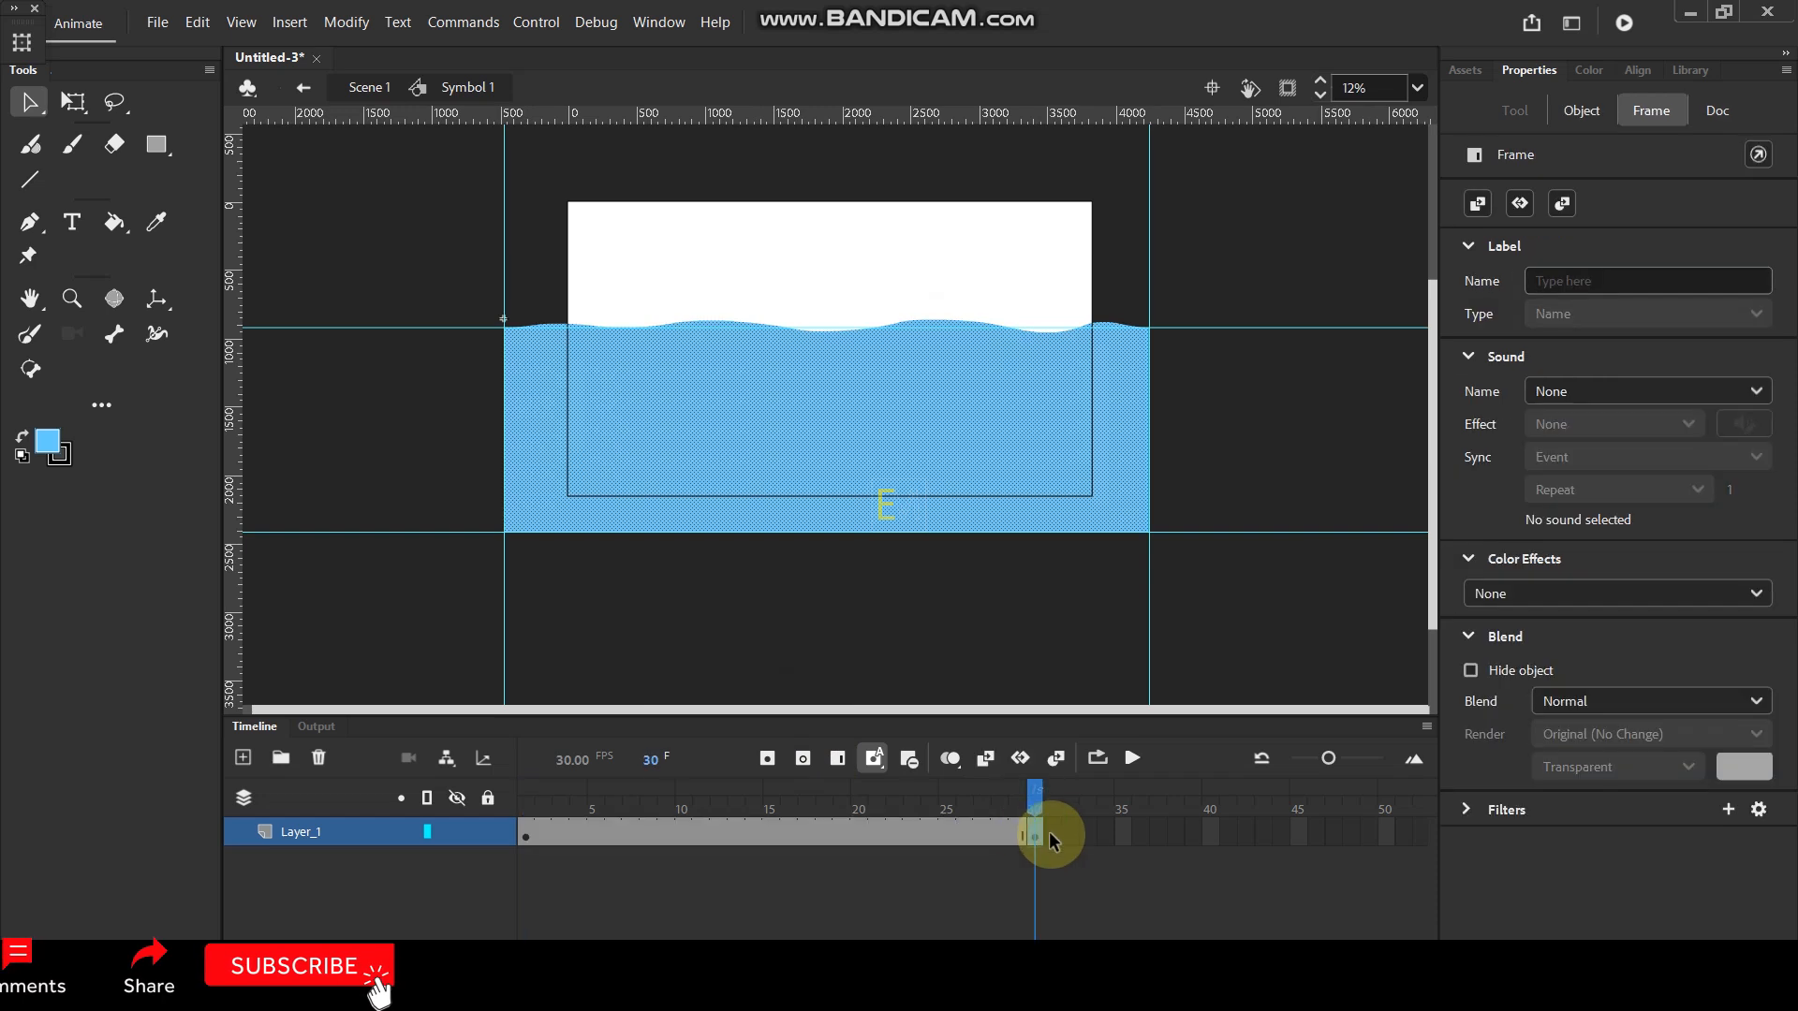
left_click_drag(1073, 830, 527, 833)
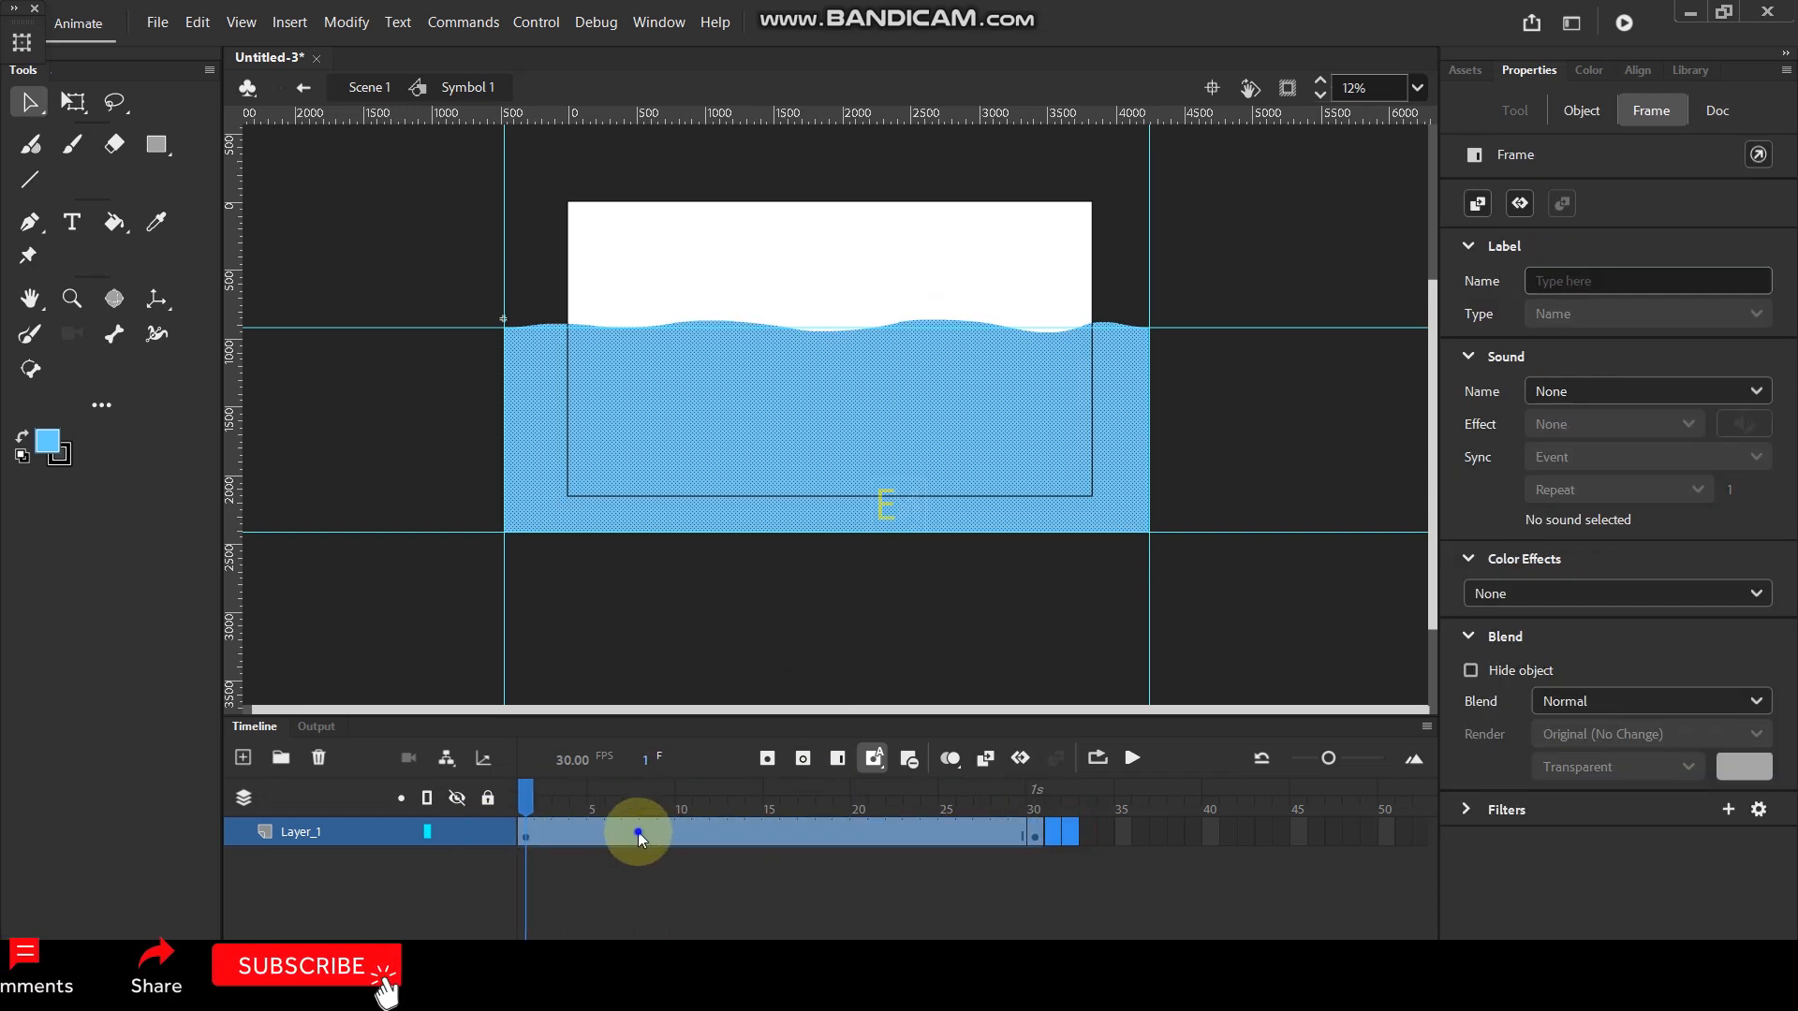
right_click(637, 828)
left_click(642, 890)
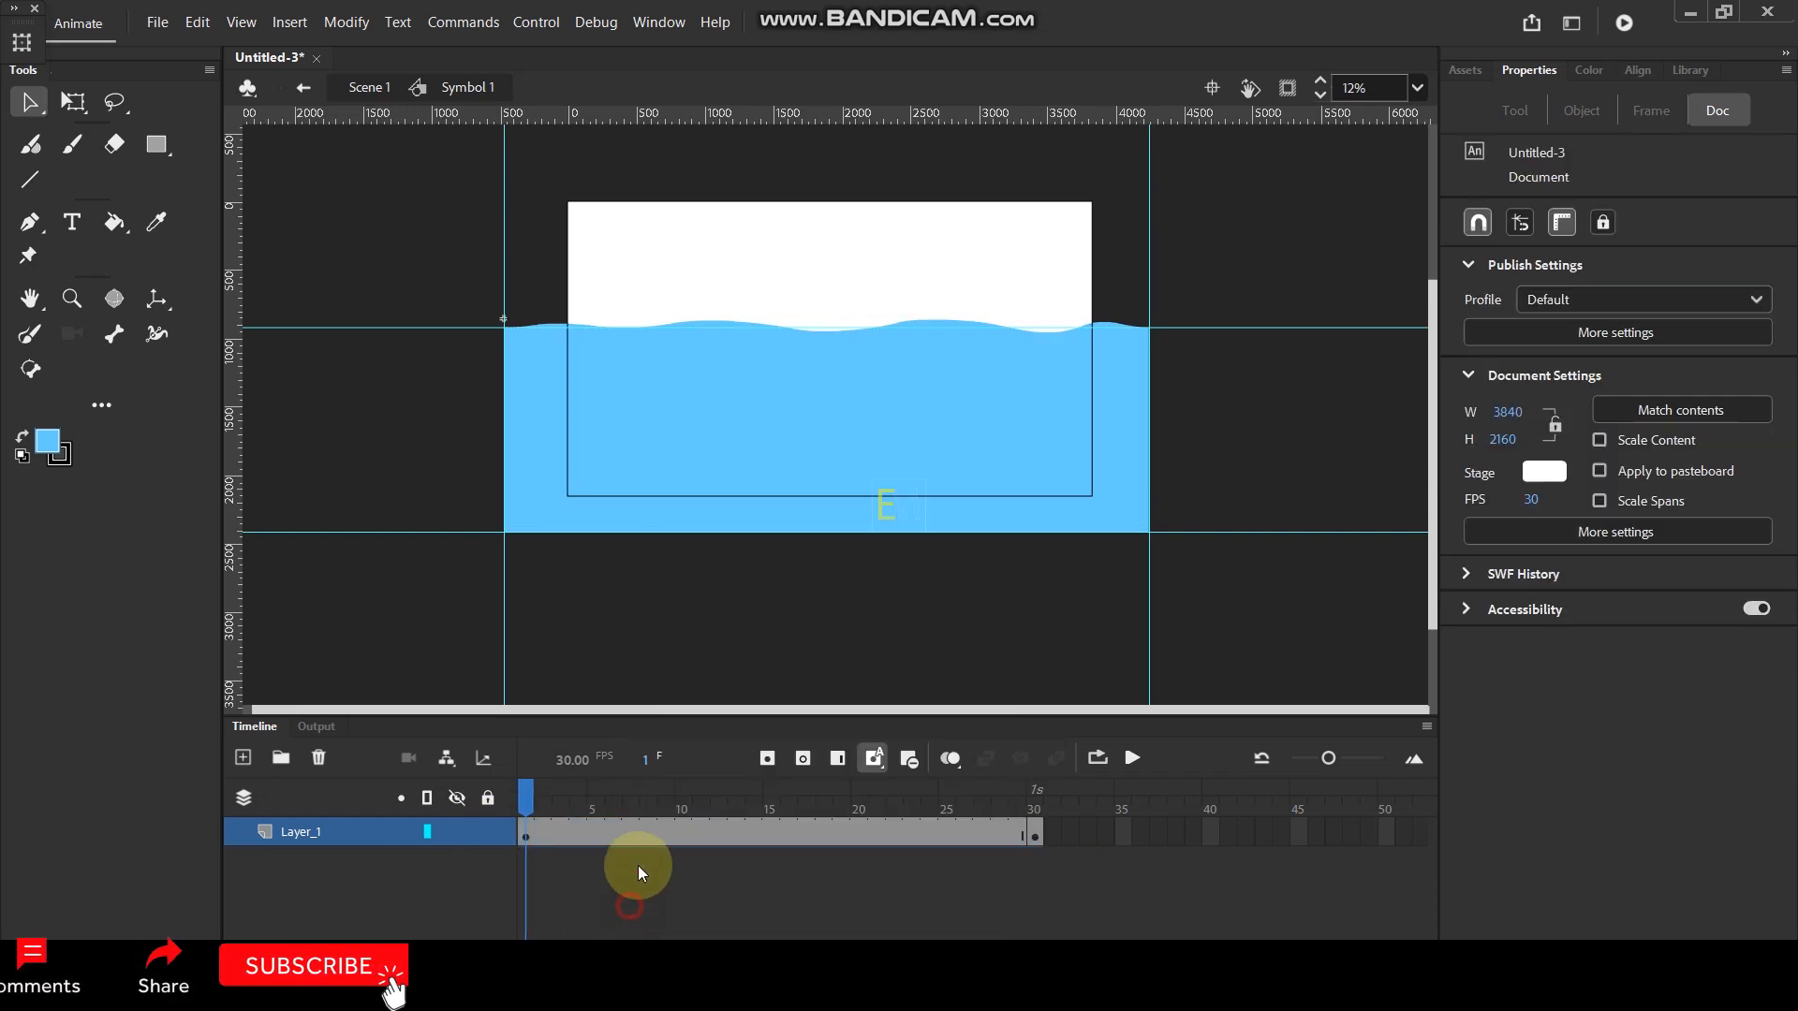
right_click(648, 831)
left_click(805, 294)
left_click(441, 273)
- At frame 1, add a shape hint and snap it to the water shape's upper-left corner
left_click(504, 813)
scroll(500, 333, "up", 3)
scroll(552, 204, "down", 1)
scroll(553, 204, "up", 1)
left_click(347, 21)
mouse_move(390, 221)
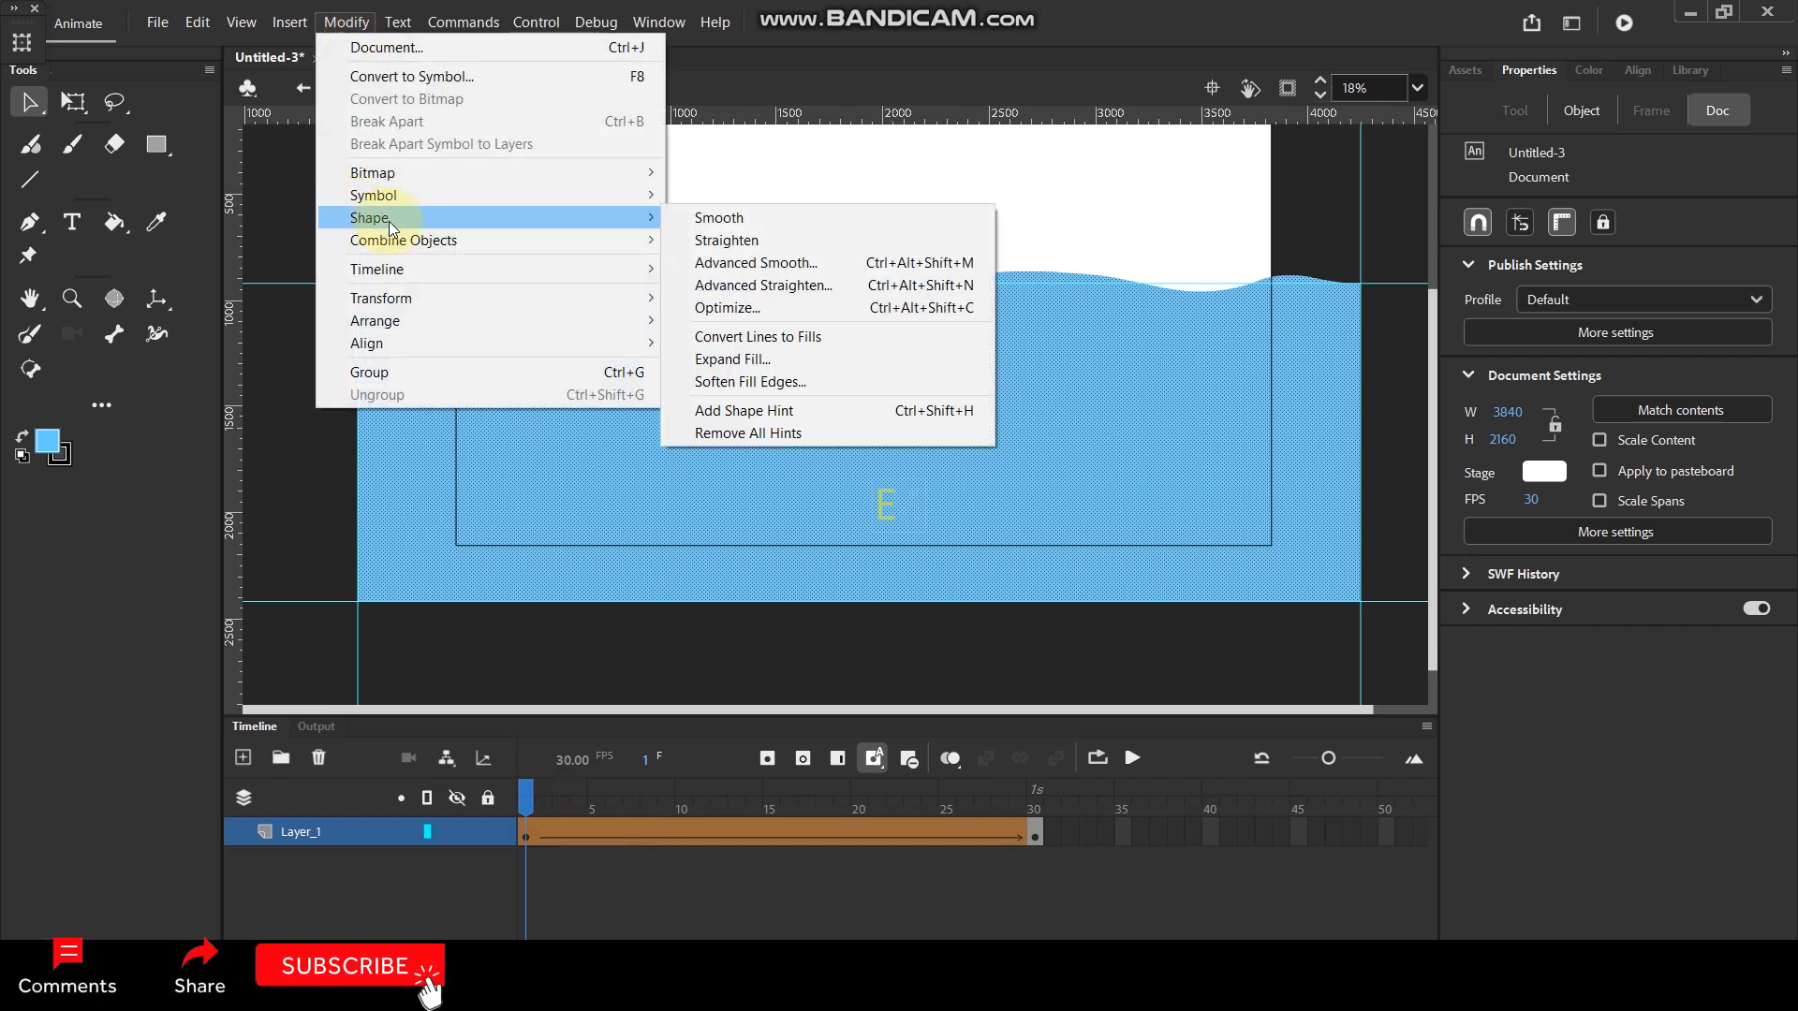
left_click(756, 412)
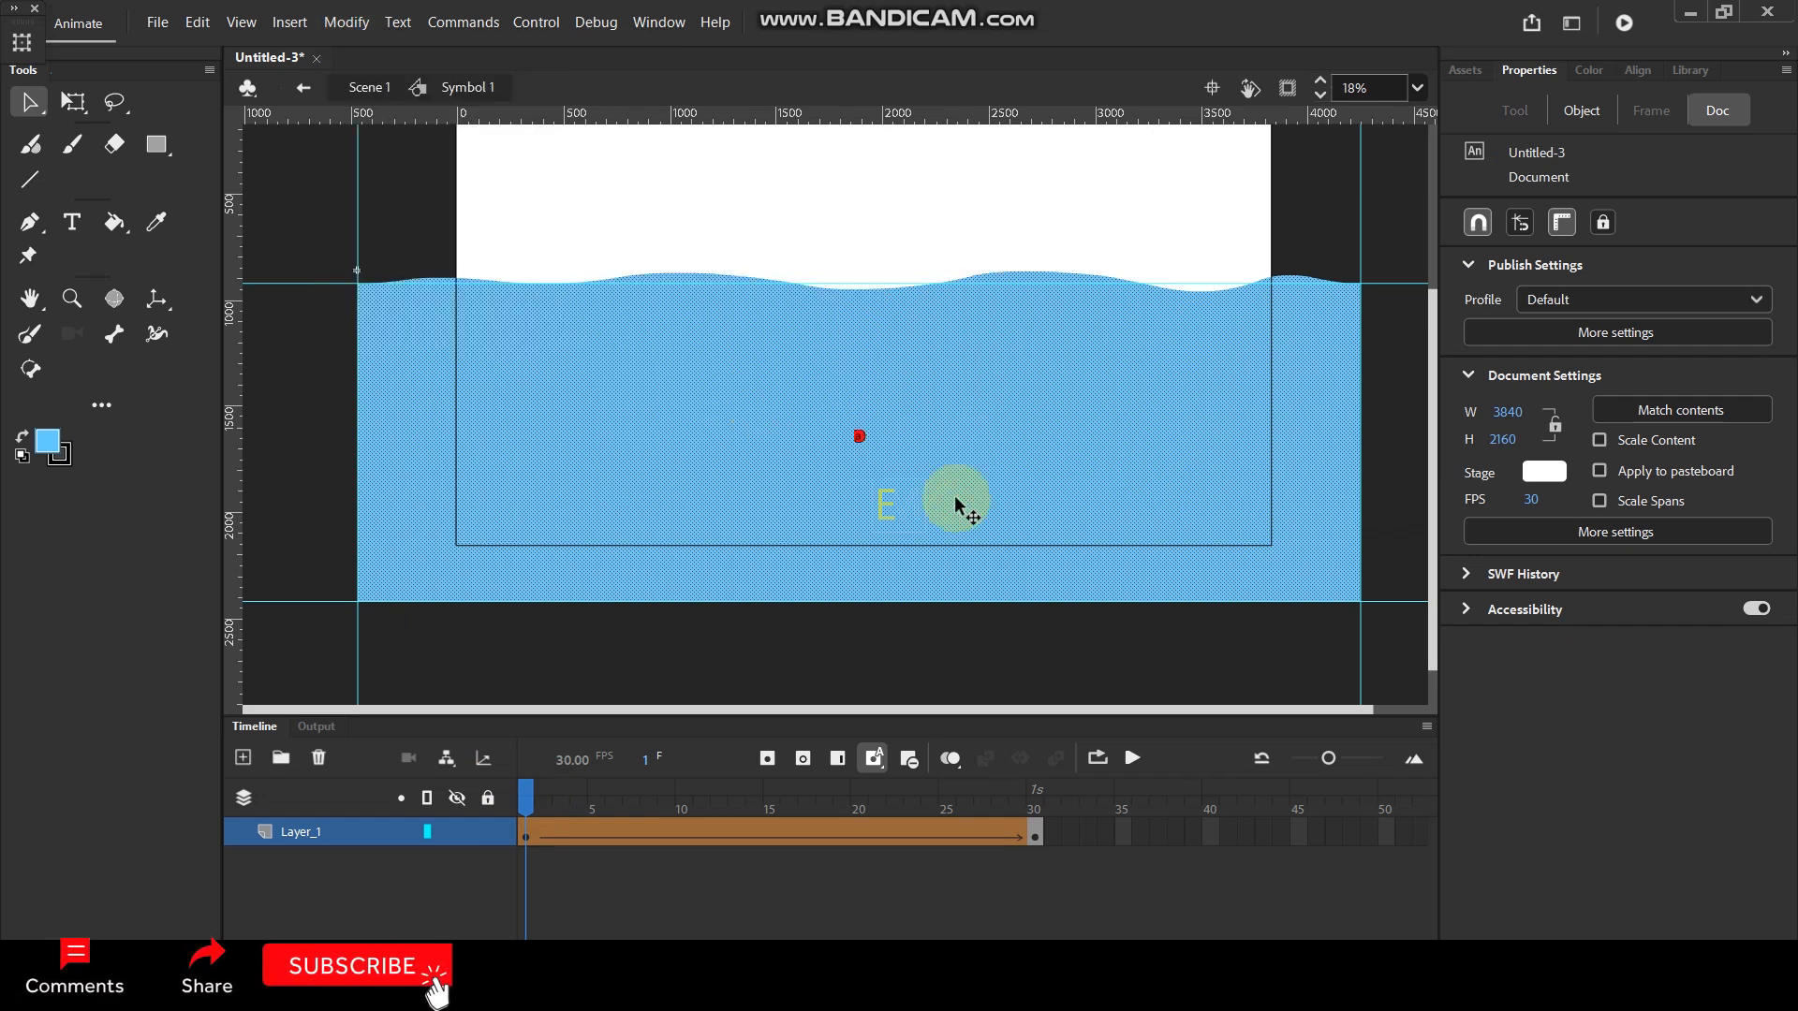
left_click(952, 198)
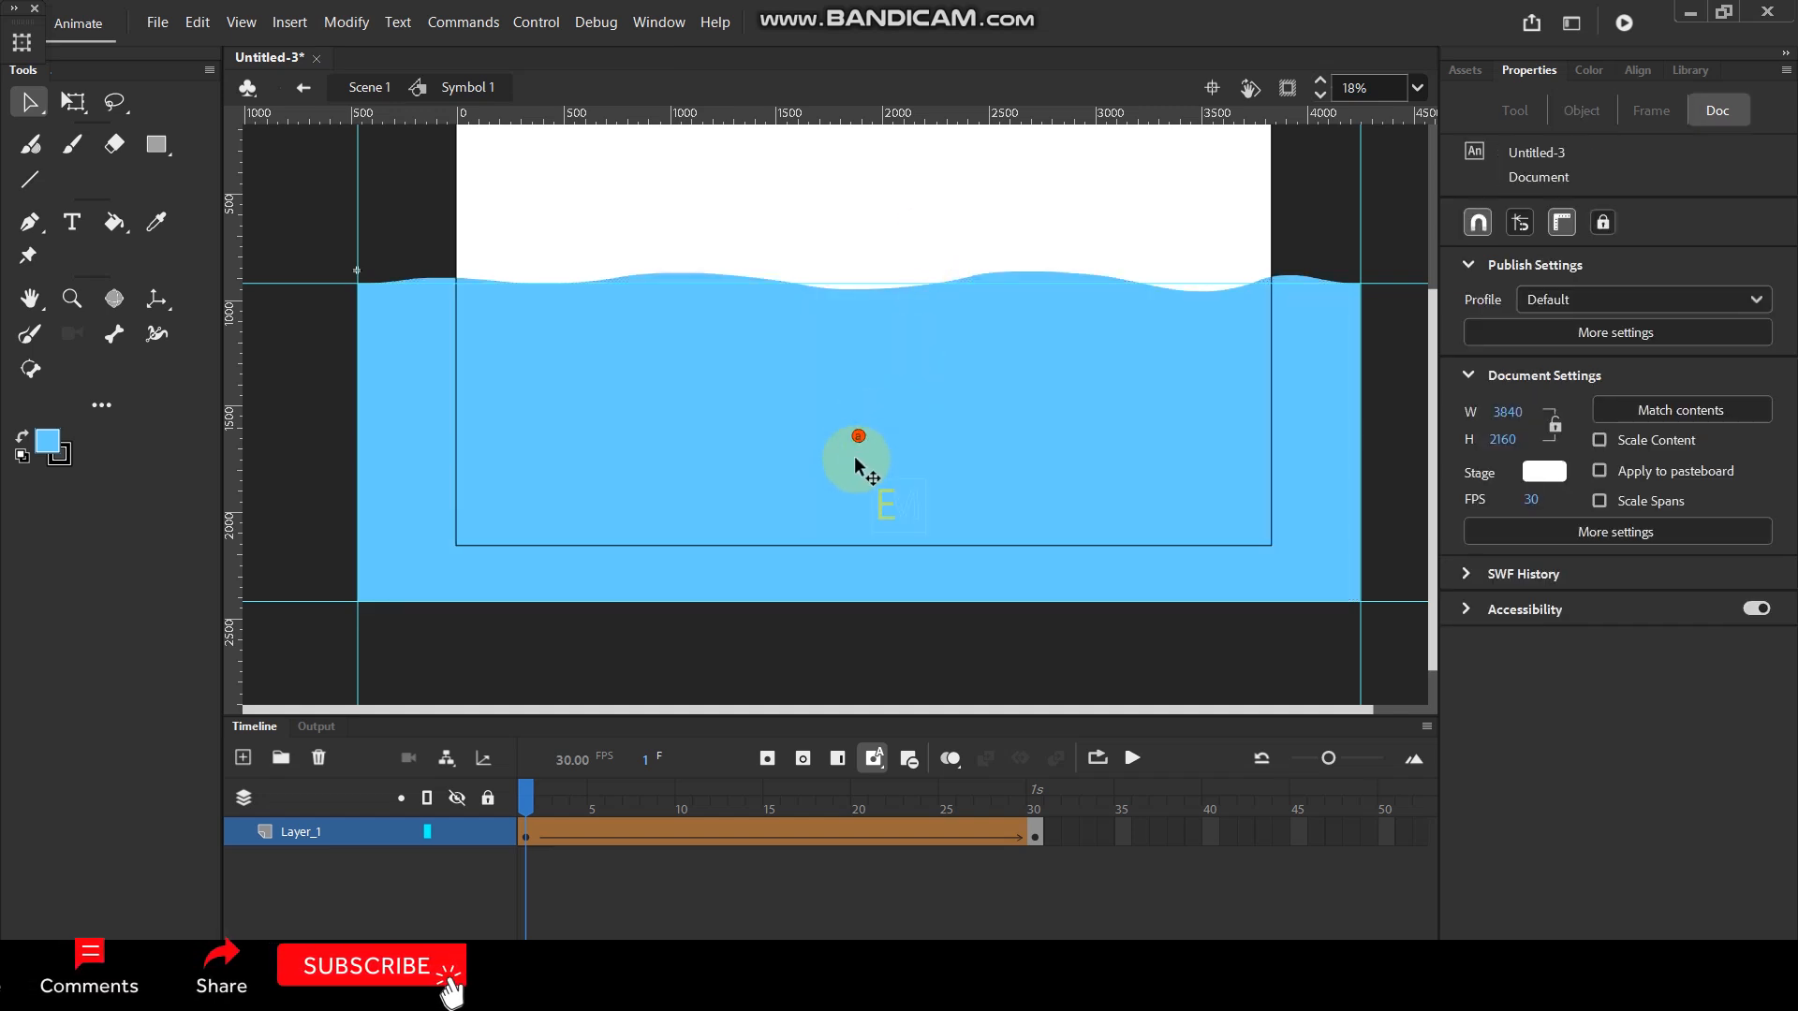
mouse_move(860, 437)
left_mouse_down()
mouse_move(573, 369)
mouse_move(358, 283)
left_mouse_up()
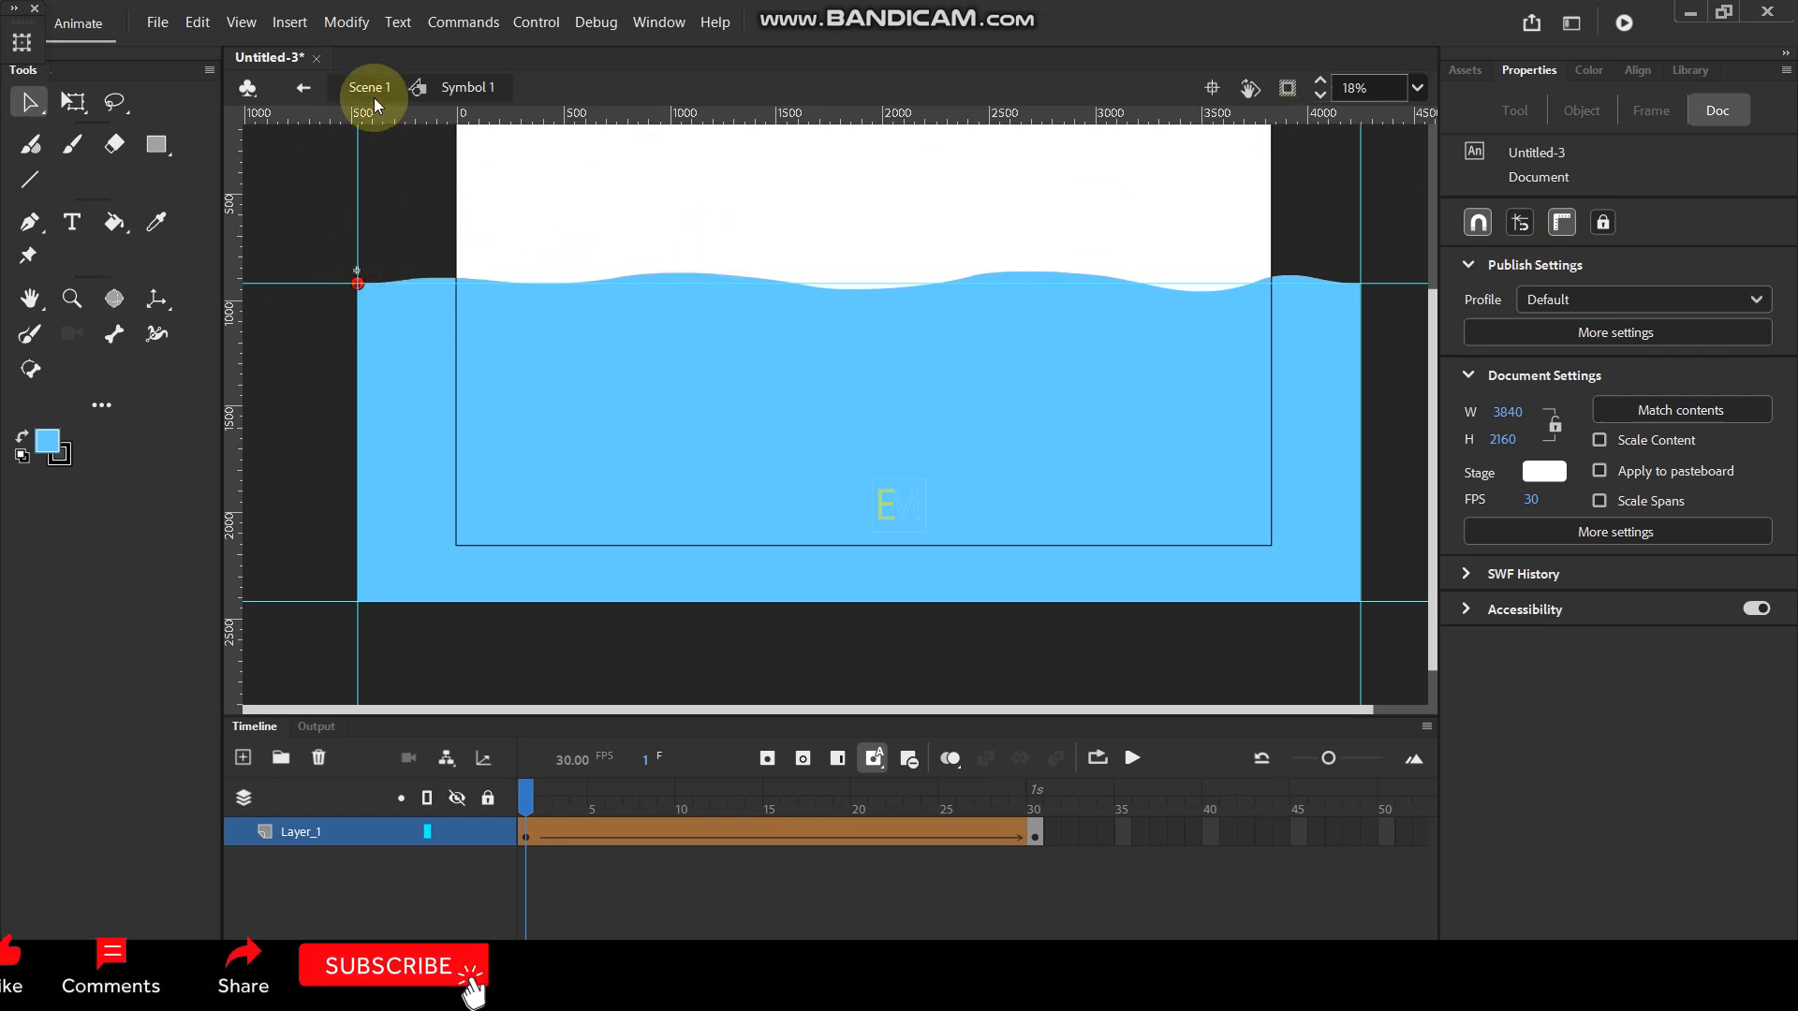
- Add a second shape hint and snap it to the water shape's upper-right corner
left_click(347, 23)
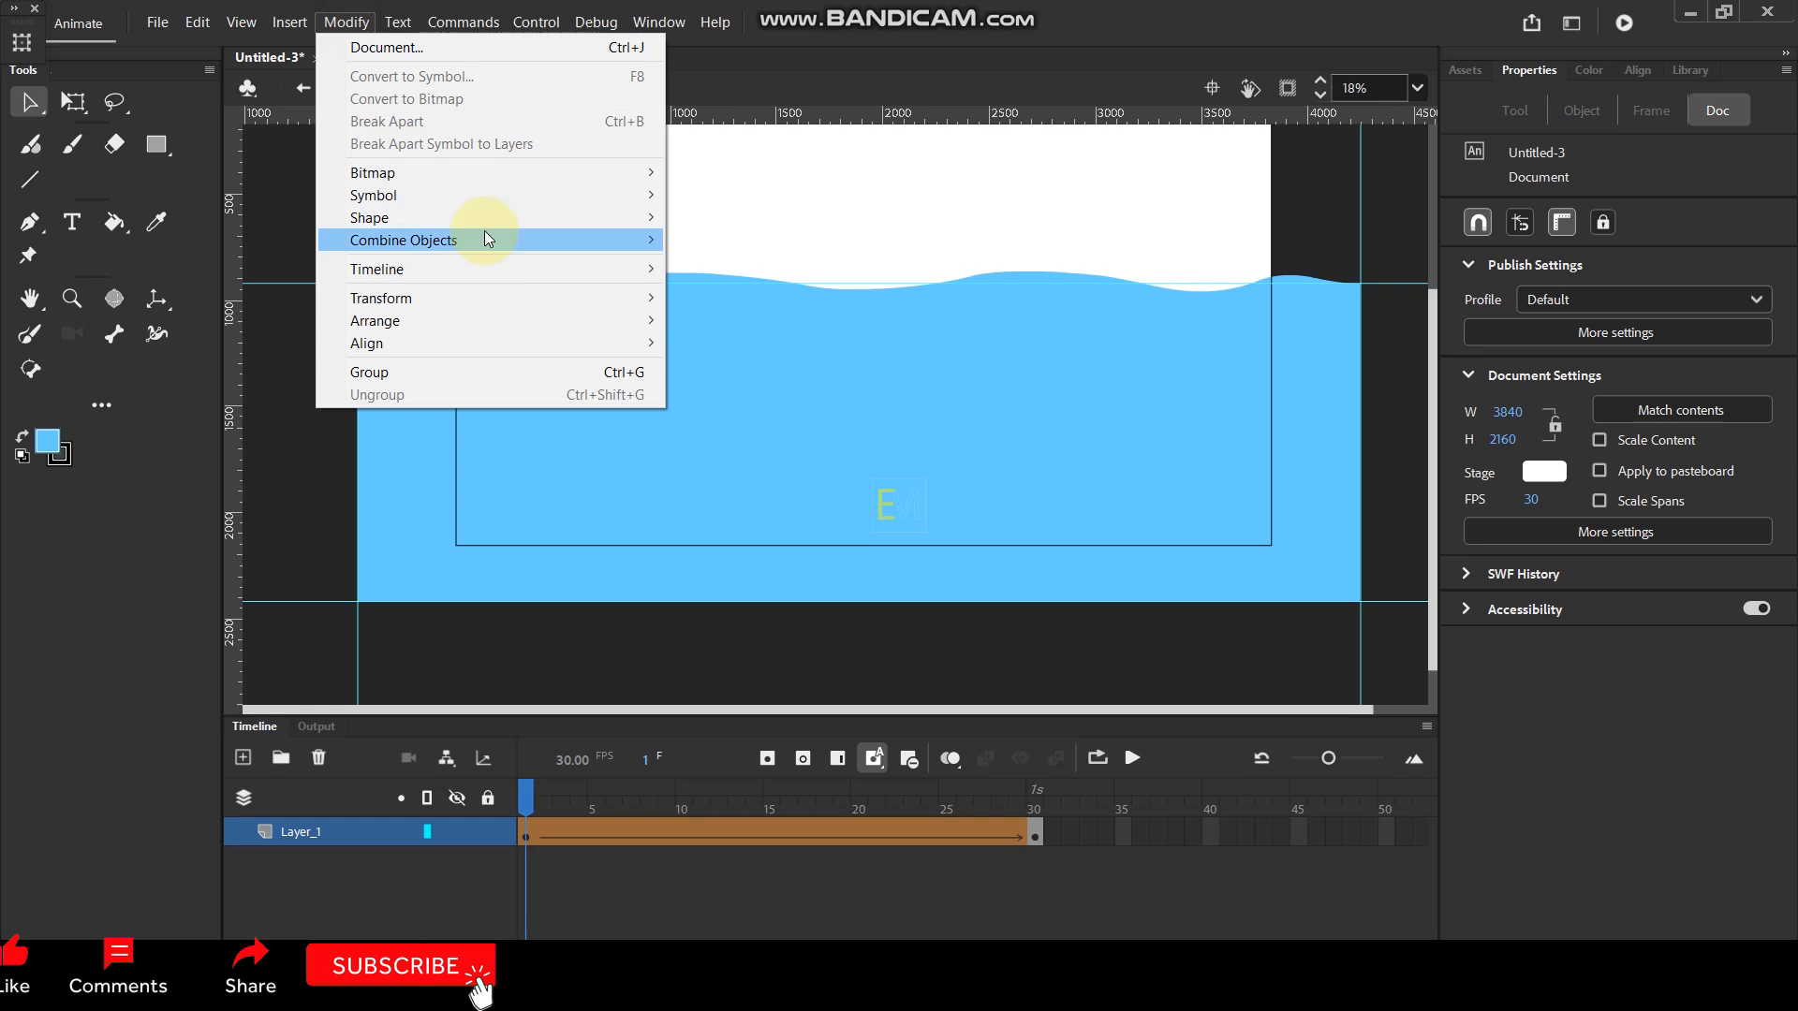
mouse_move(463, 217)
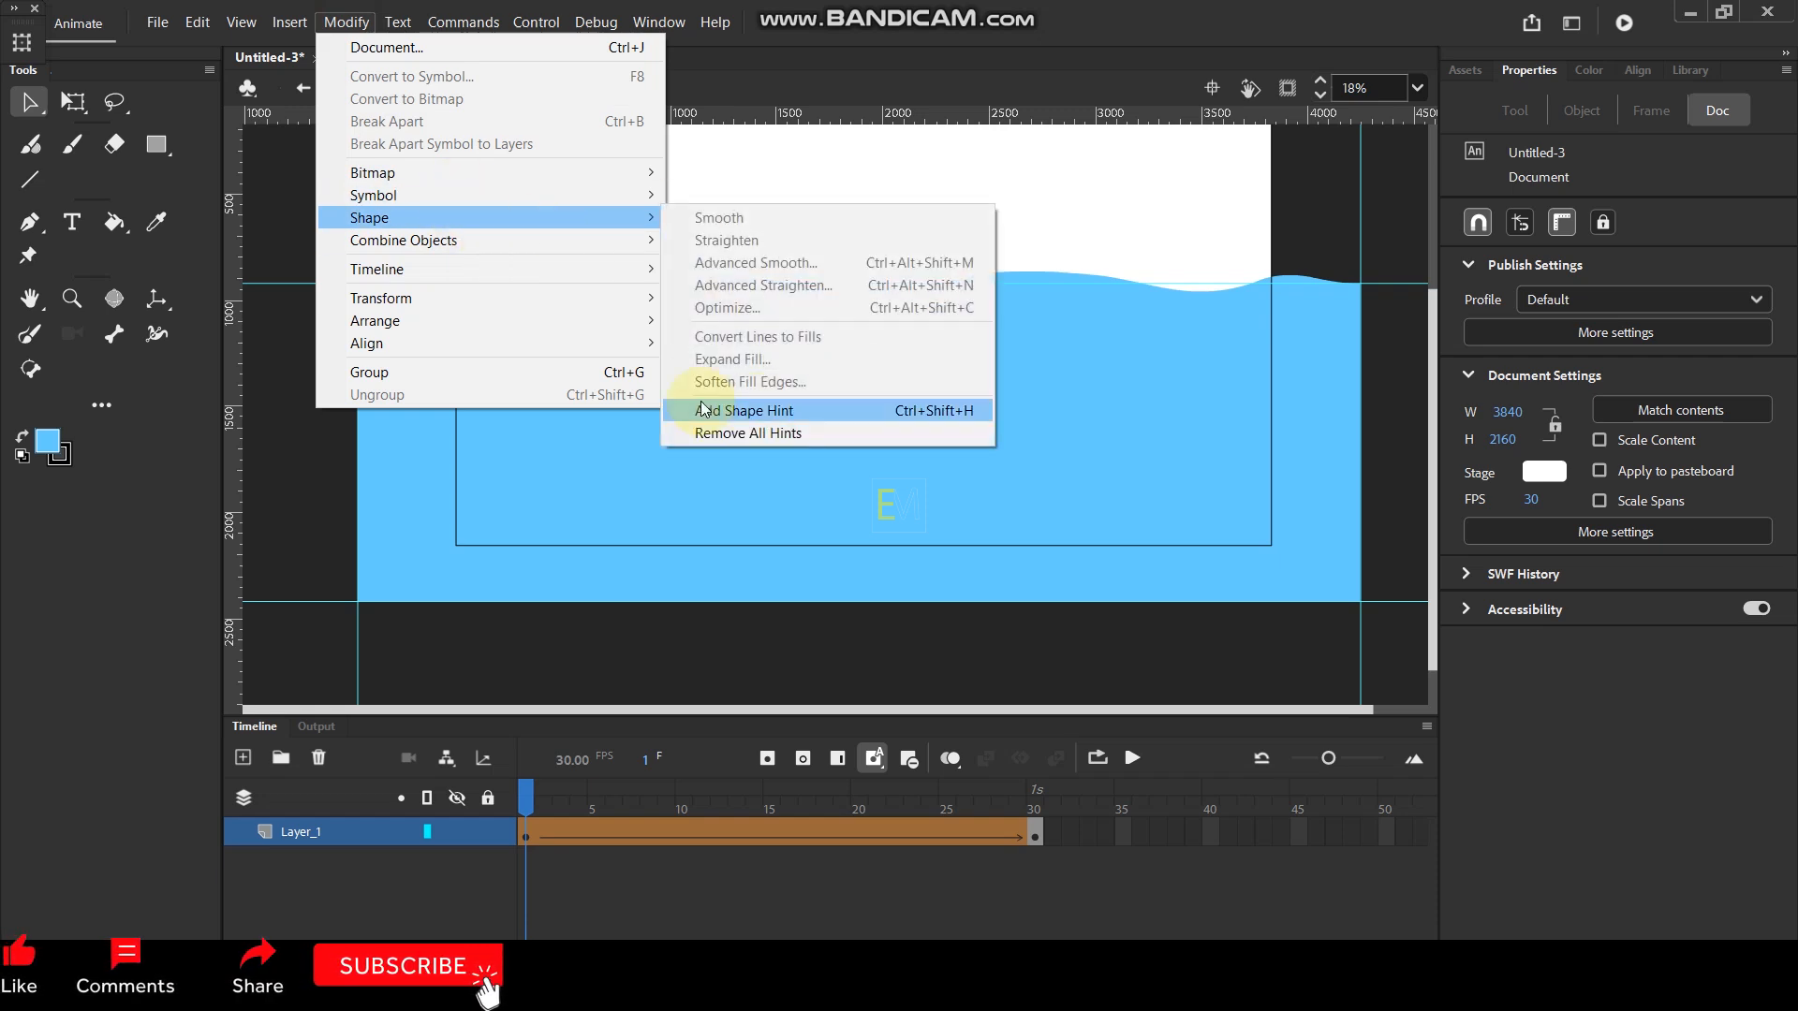
left_click(783, 410)
left_click_drag(858, 437, 1361, 285)
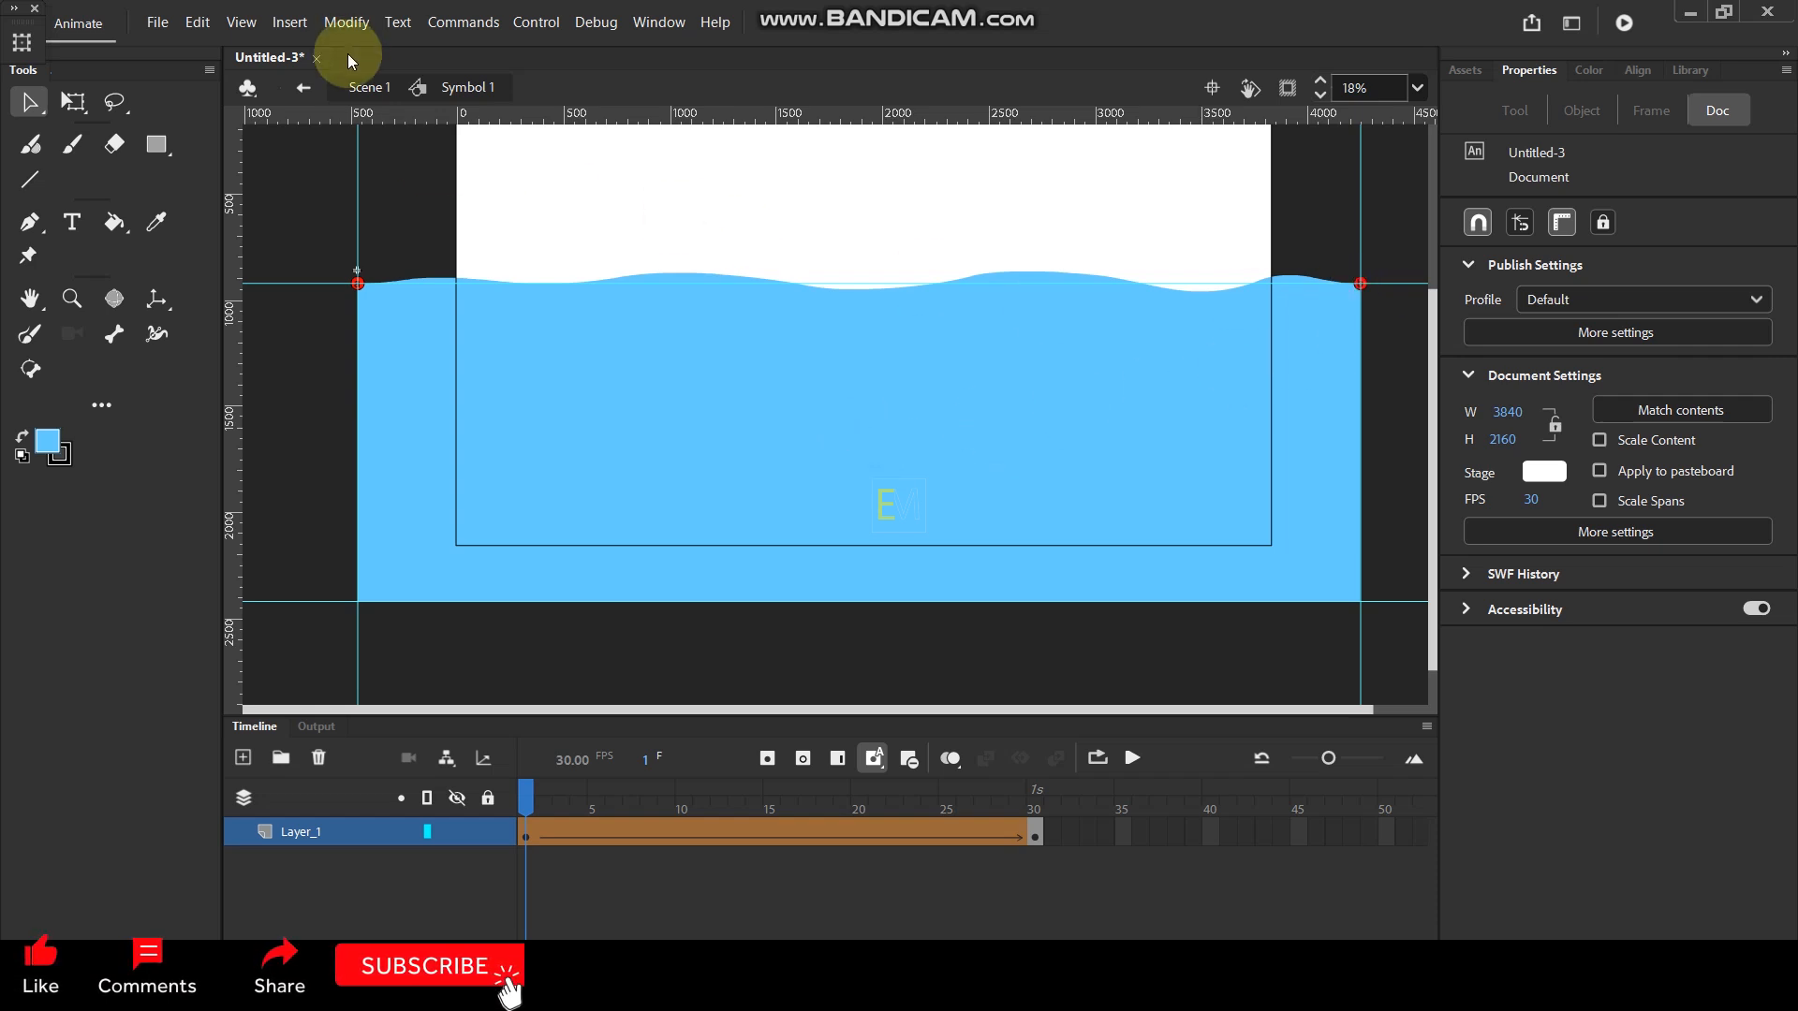
- Add a third shape hint and snap it to the water shape's lower-left corner
left_click(348, 22)
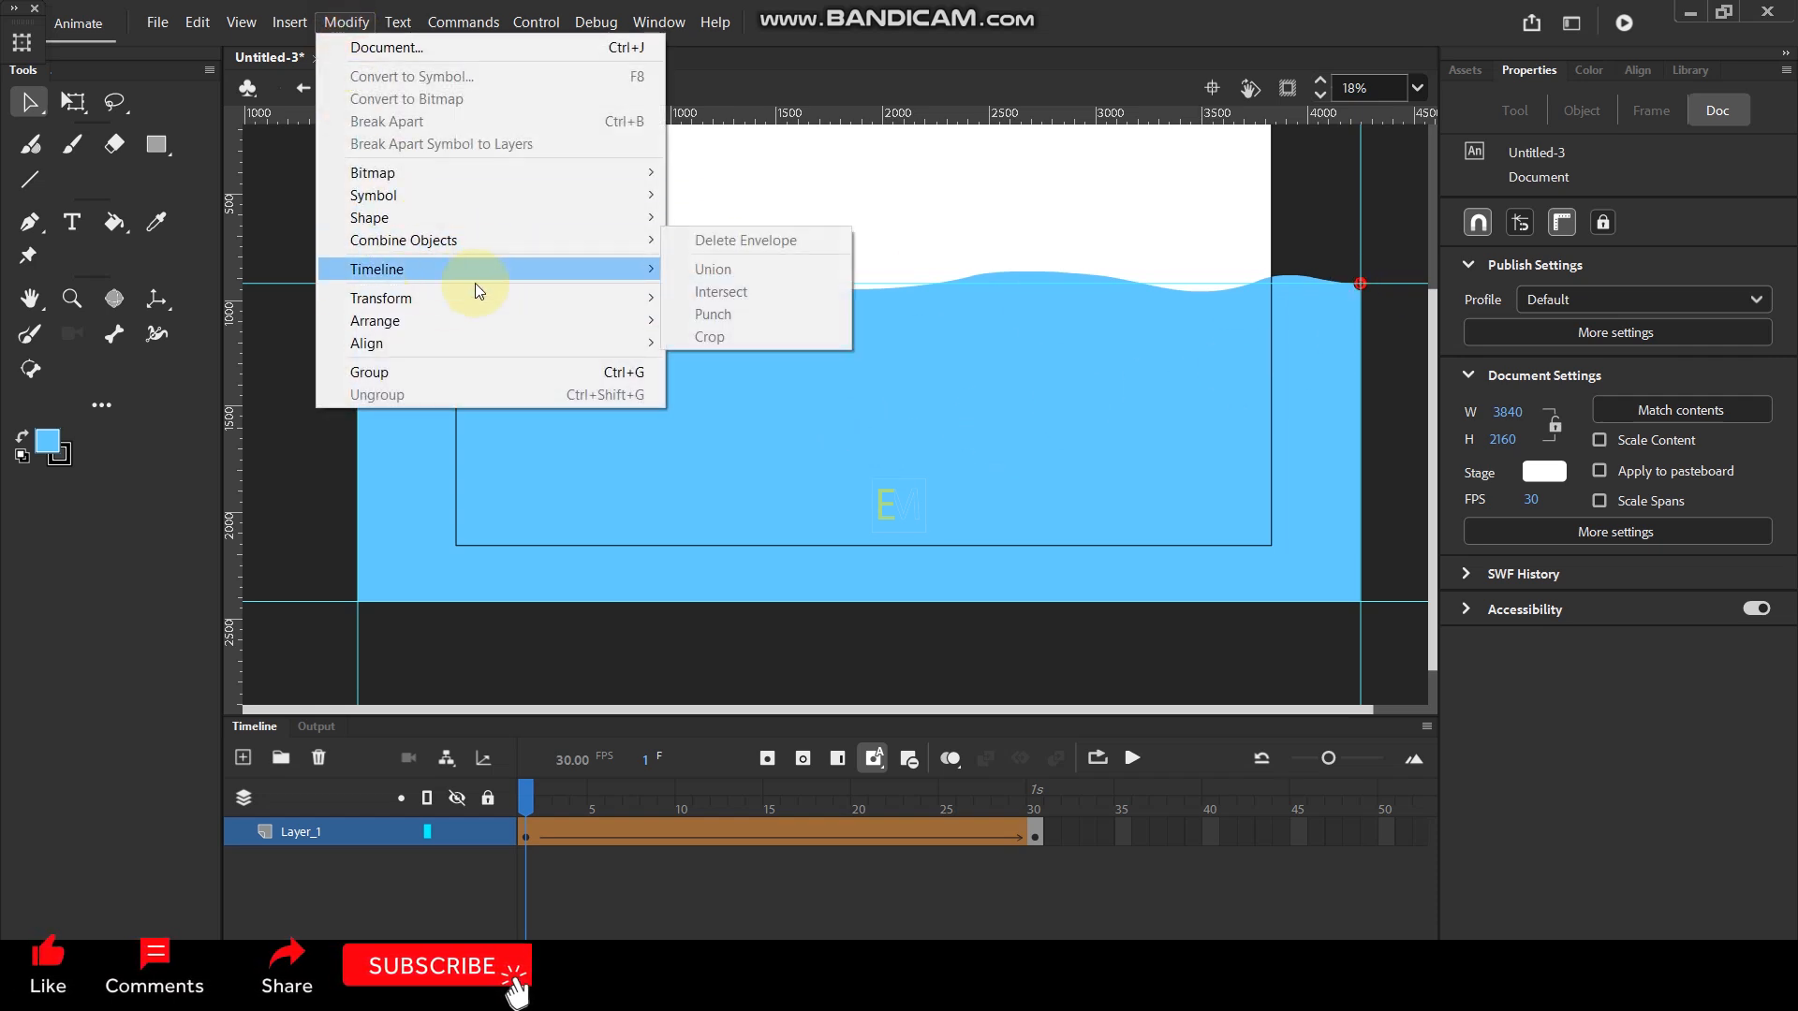
mouse_move(492, 220)
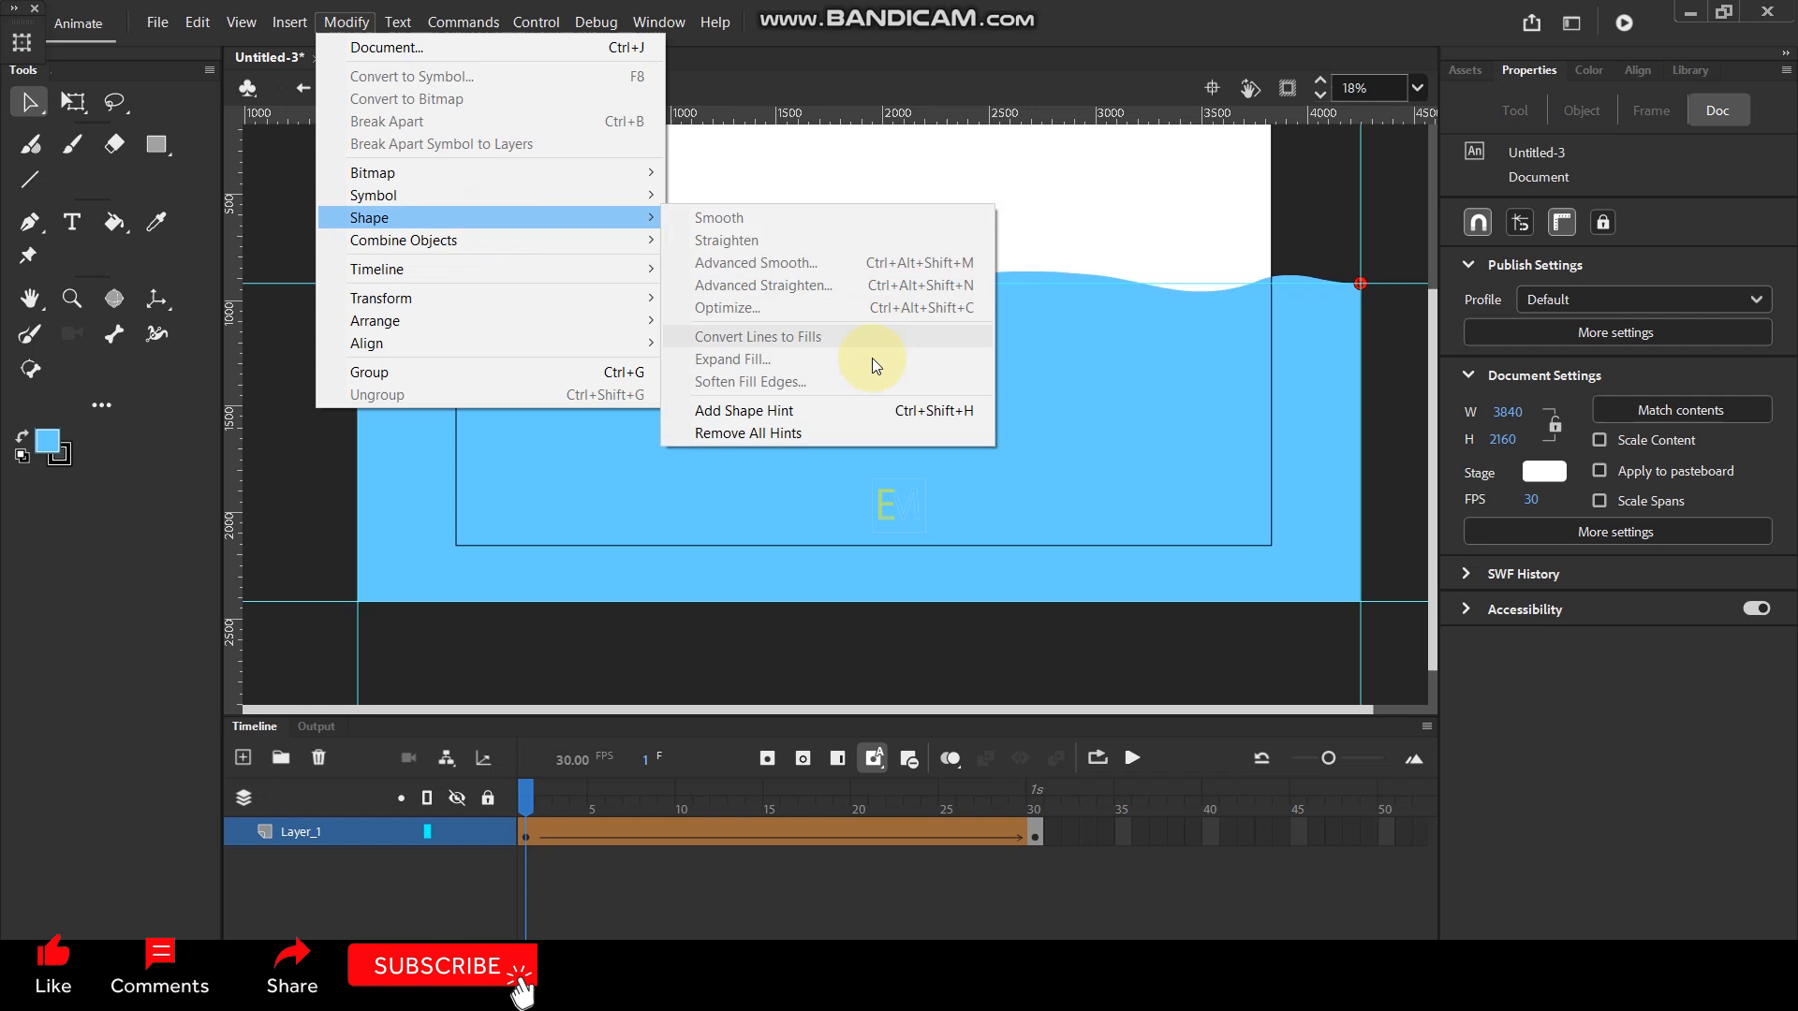
left_click(768, 410)
left_click_drag(857, 436, 358, 601)
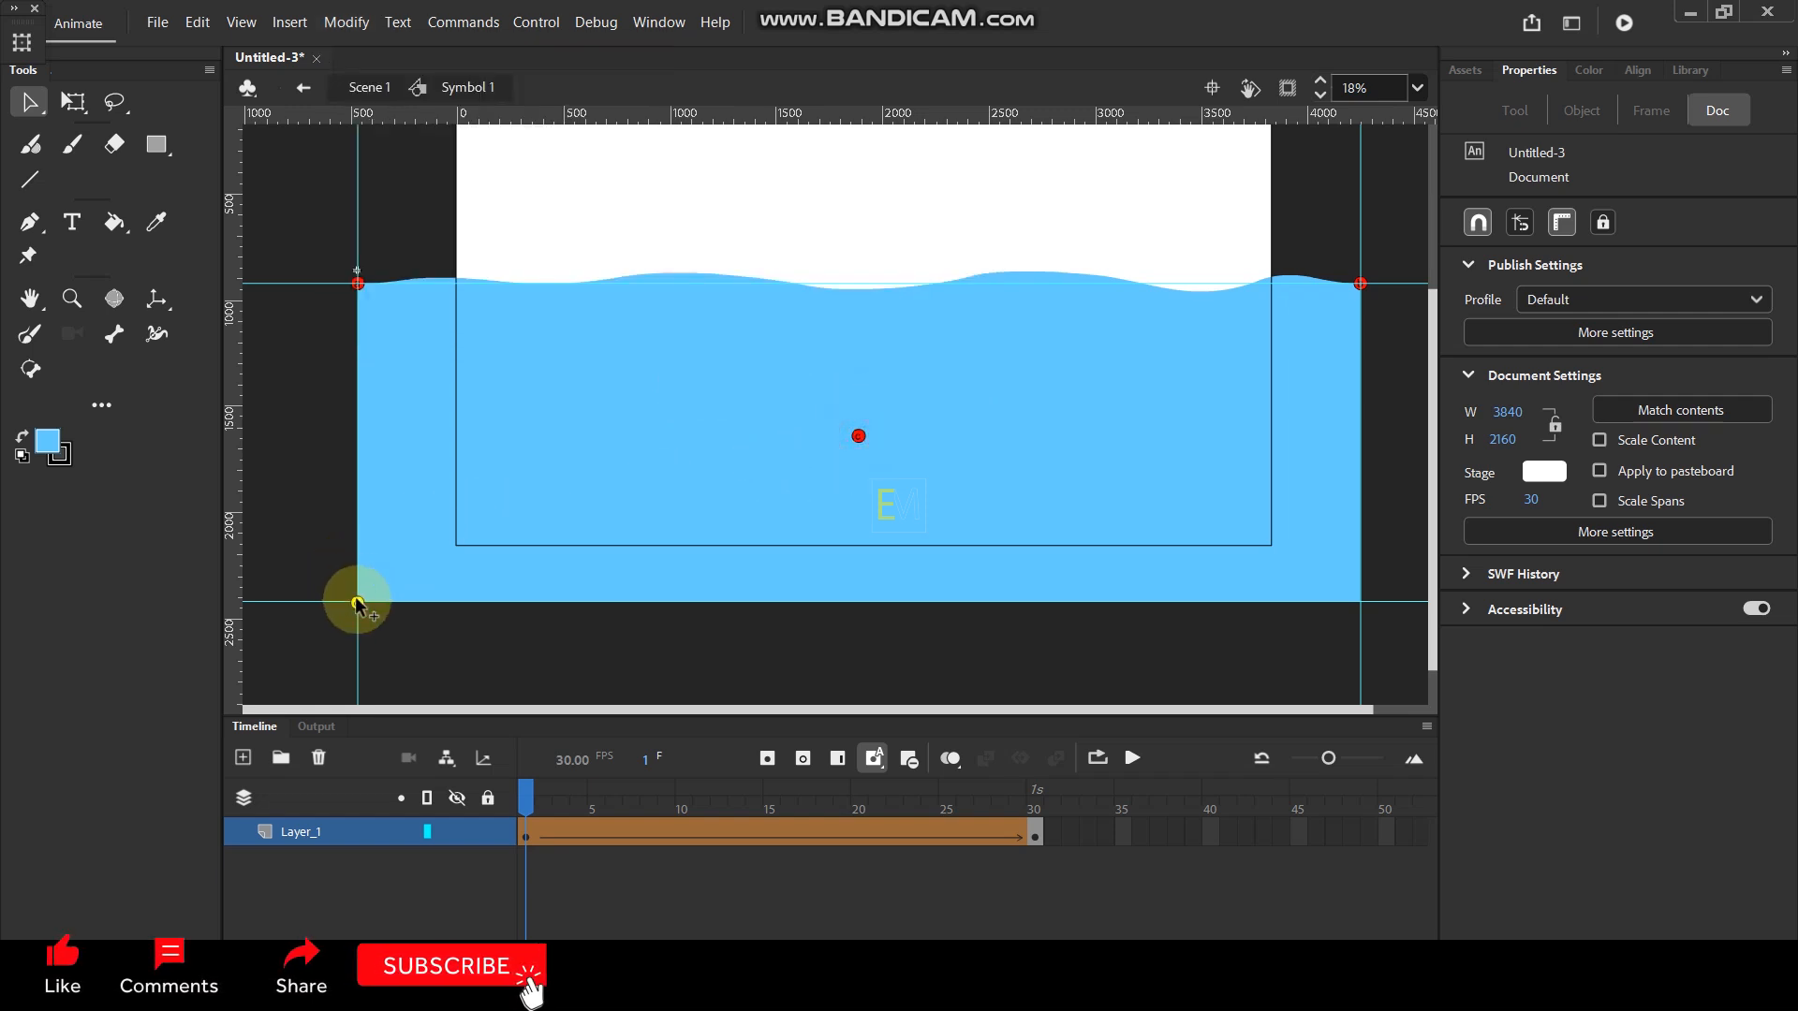
- Add a fourth shape hint and snap it to the water shape's lower-right corner
left_click(347, 21)
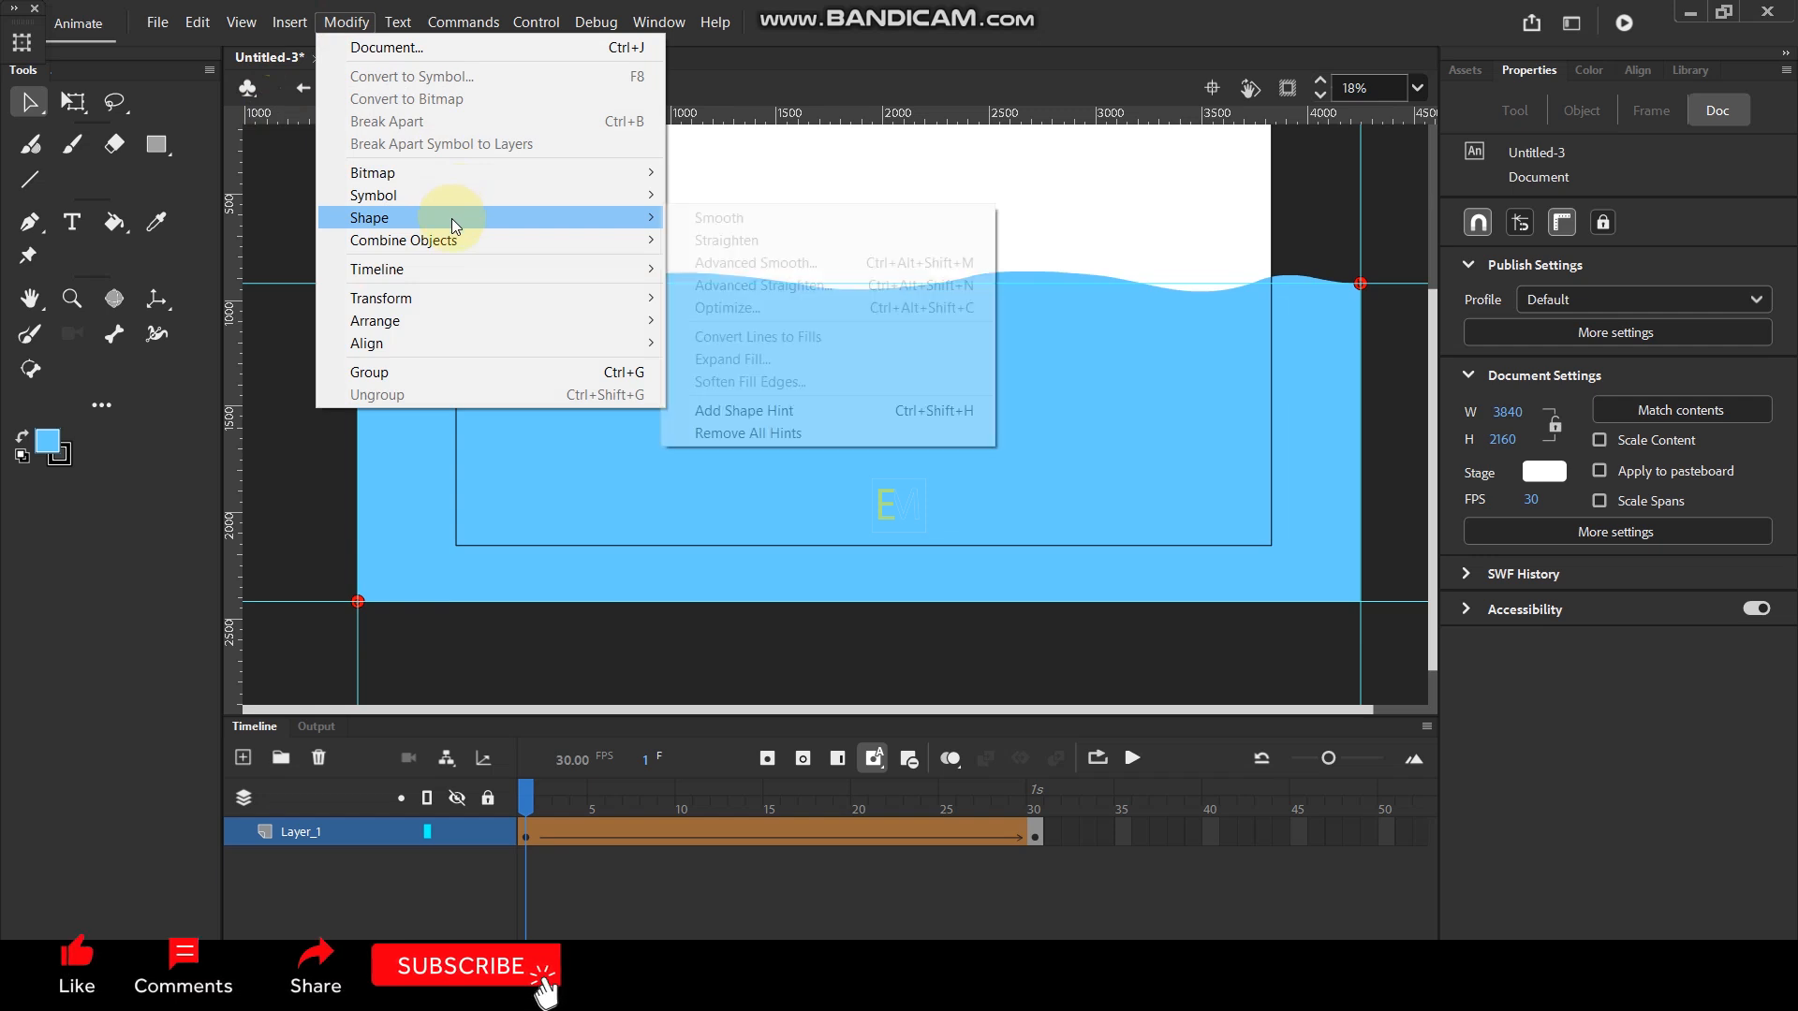
left_click(755, 410)
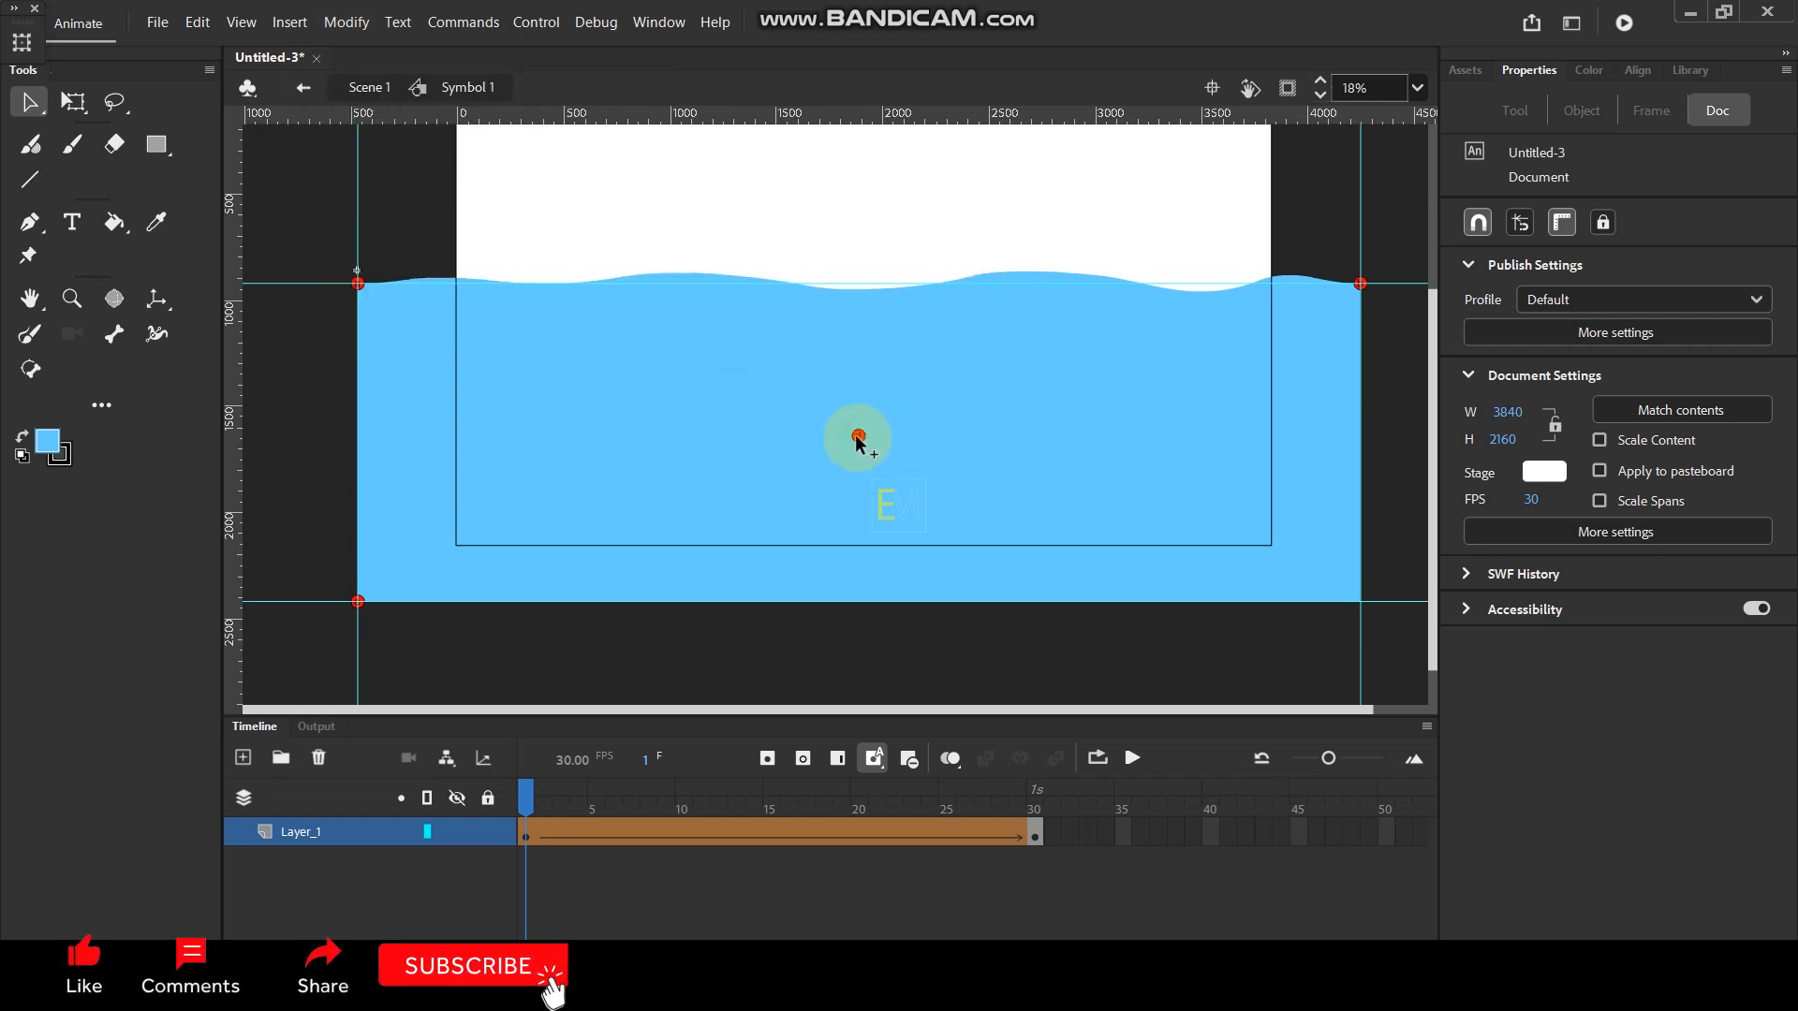
left_click_drag(1352, 598, 1352, 596)
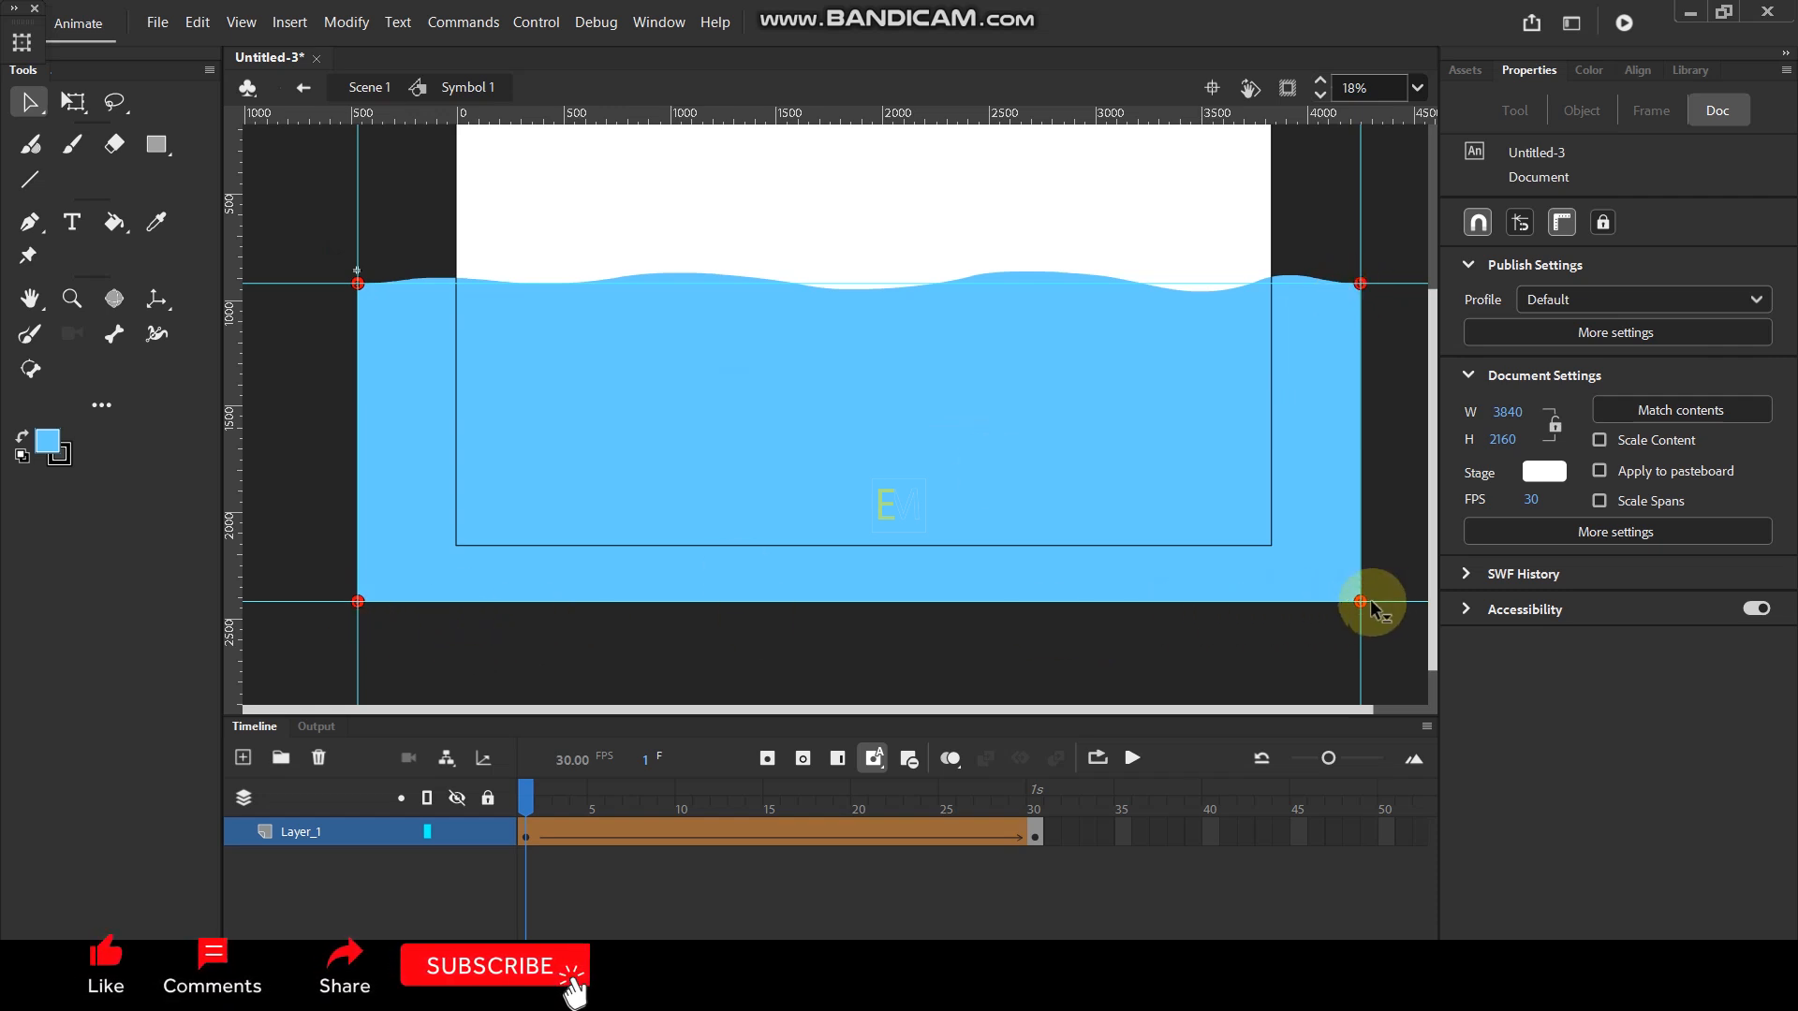
- At frame 30, move the four shape hints onto the same corners of the water shape as in frame 1
left_click(1034, 805)
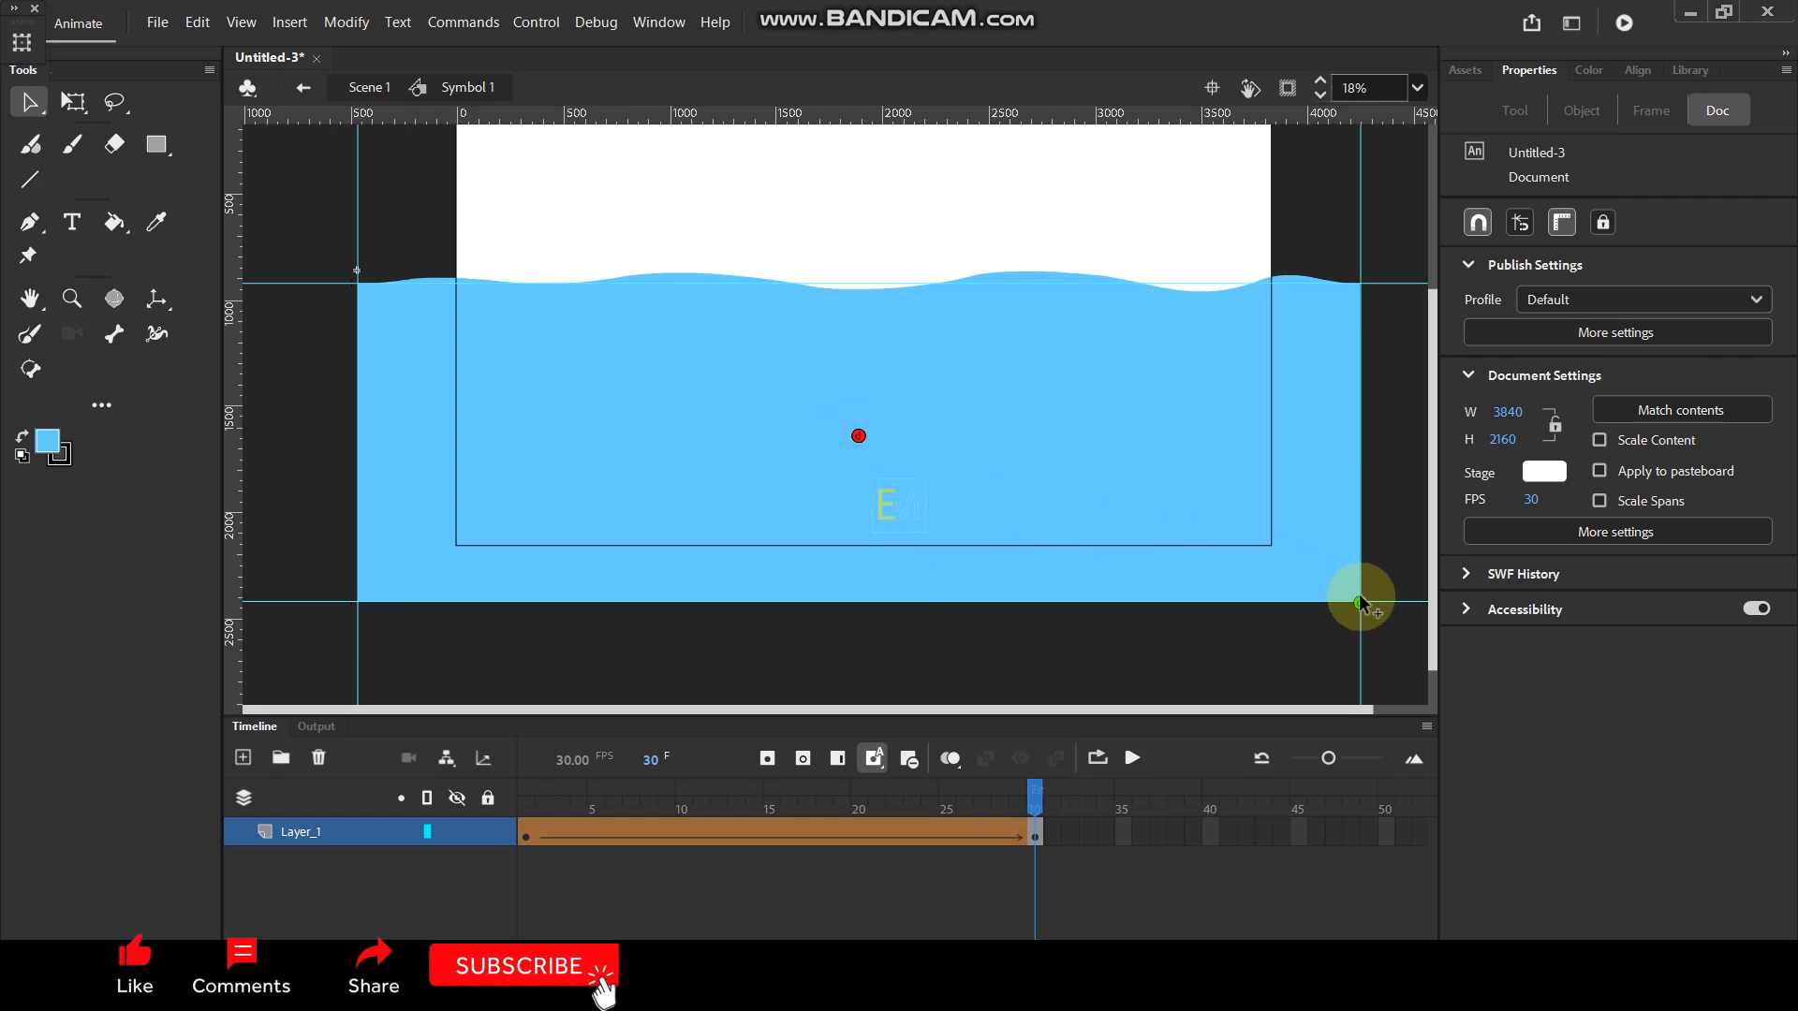
left_click_drag(859, 437, 443, 583)
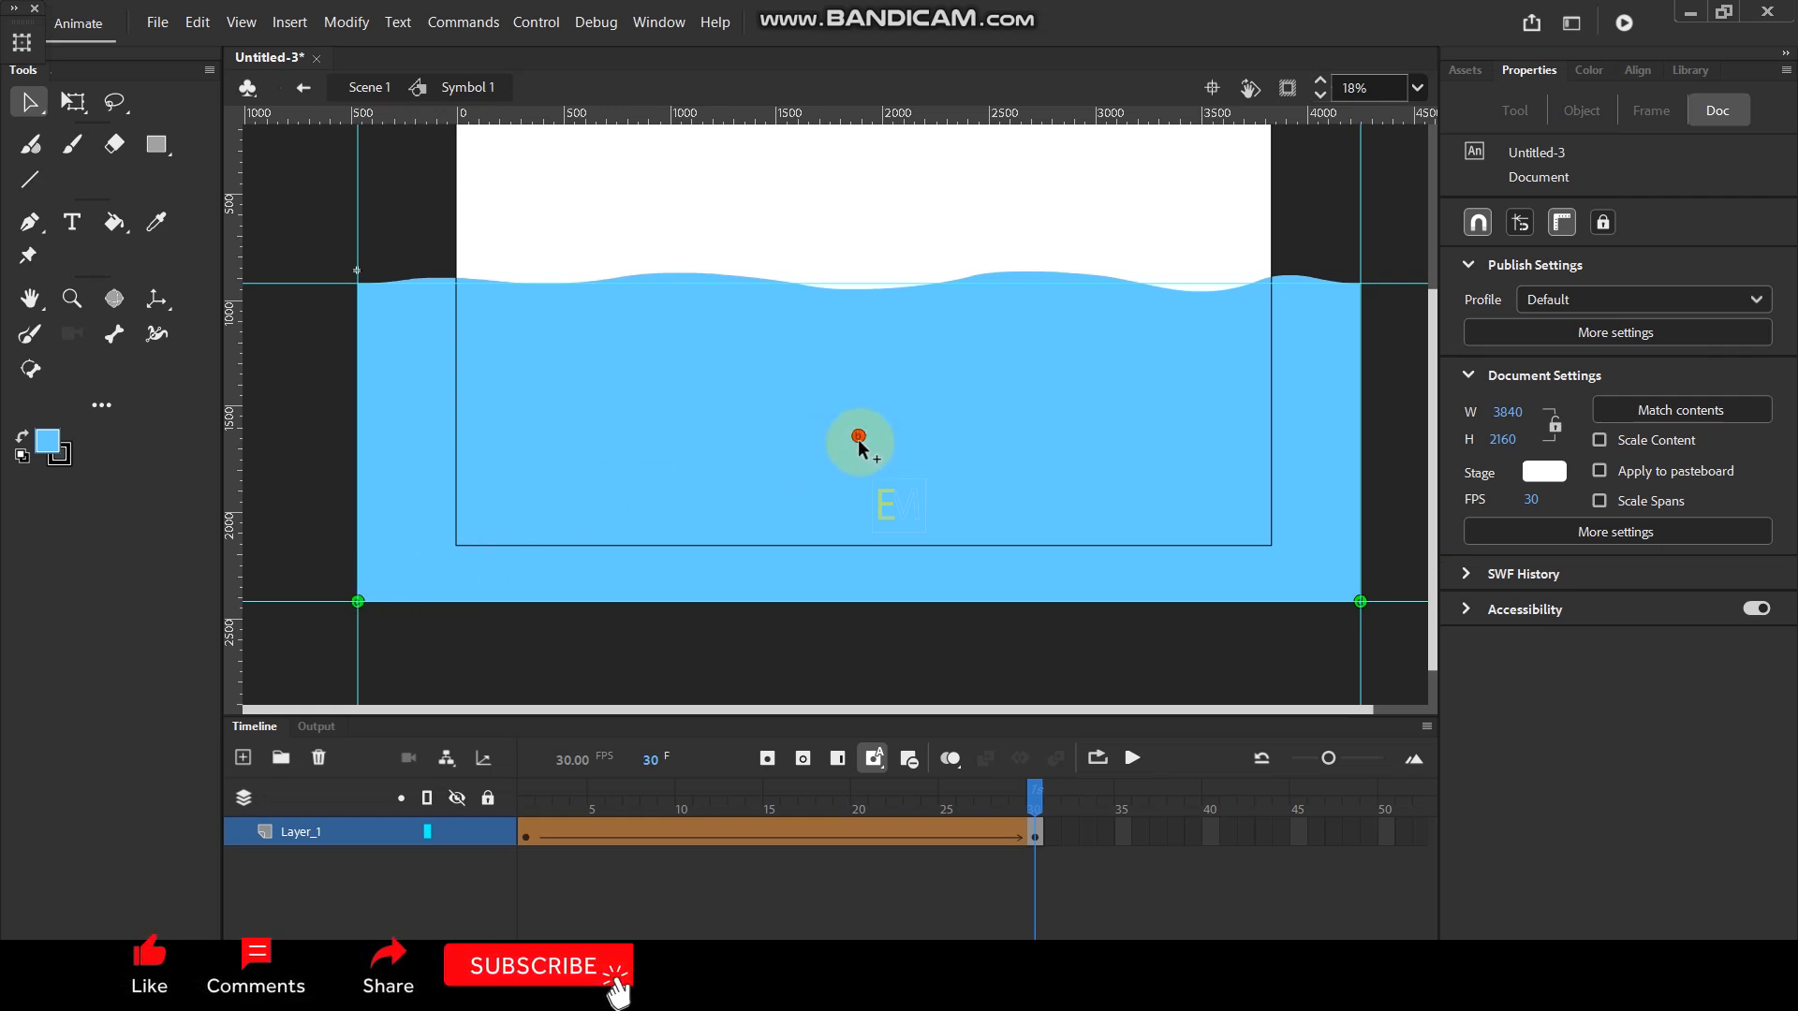
mouse_move(859, 438)
left_mouse_down()
mouse_move(1364, 341)
mouse_move(1360, 283)
left_mouse_up()
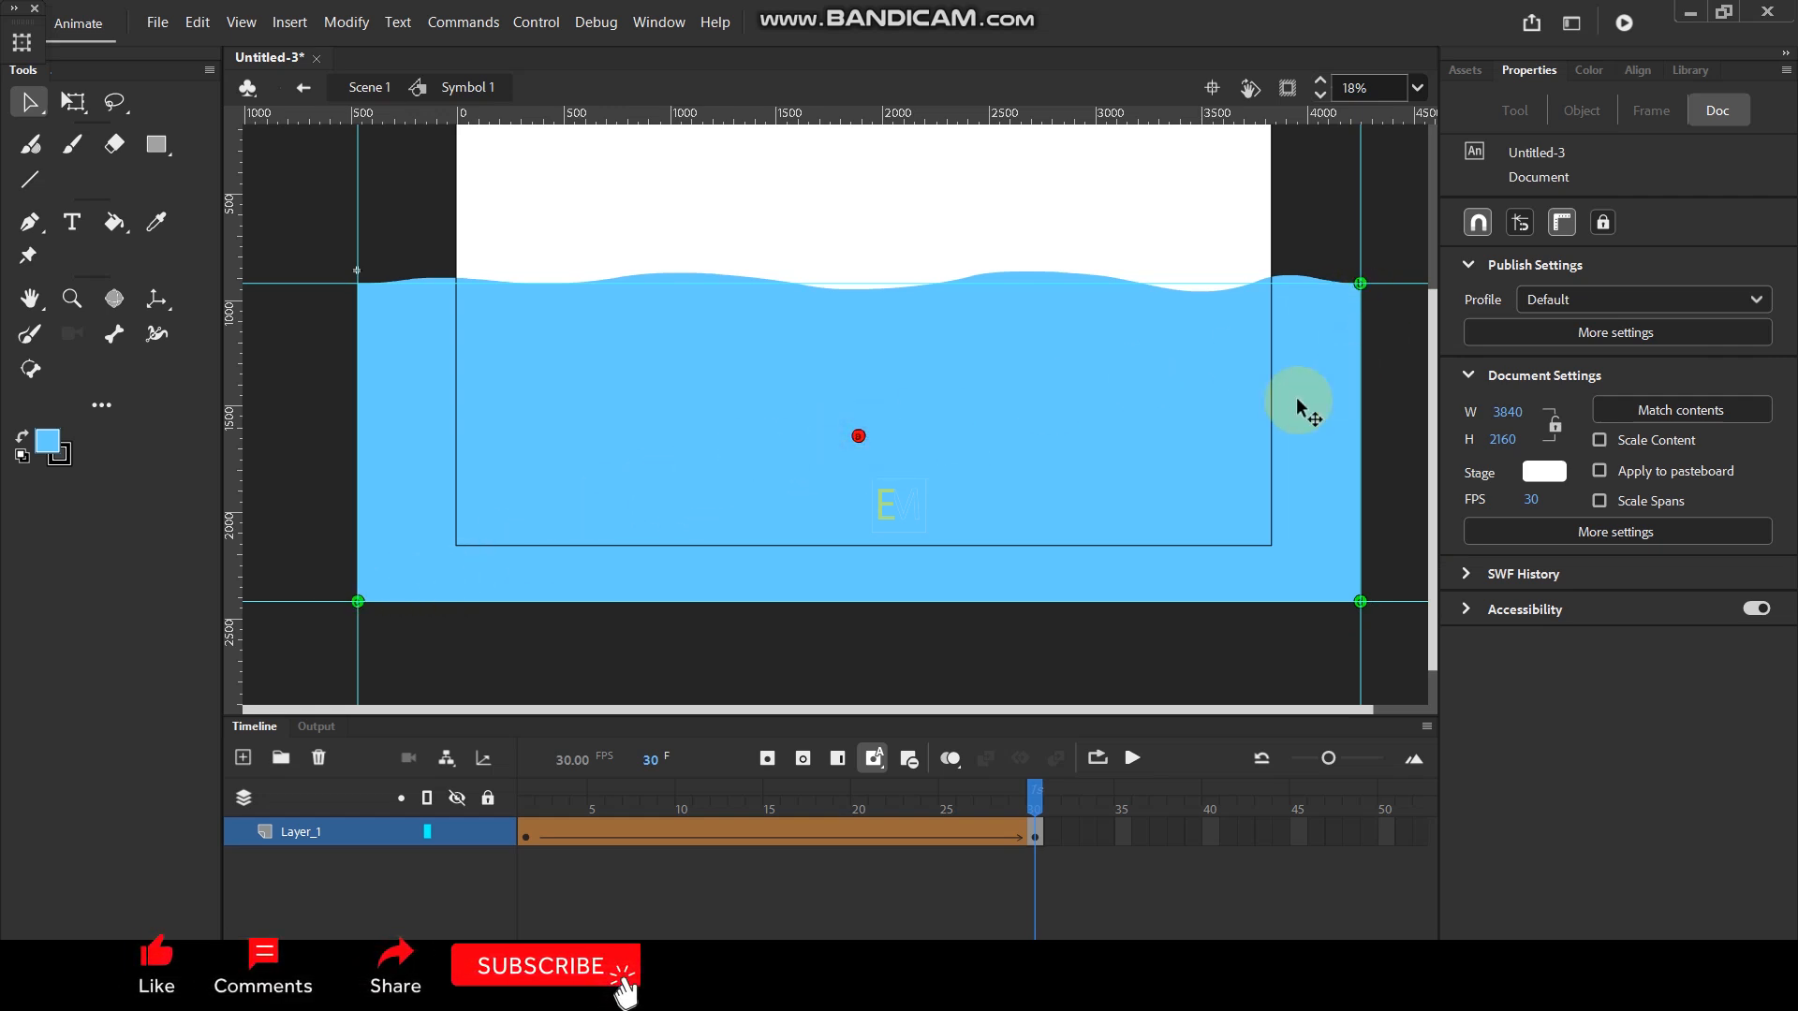
left_click_drag(858, 436, 530, 325)
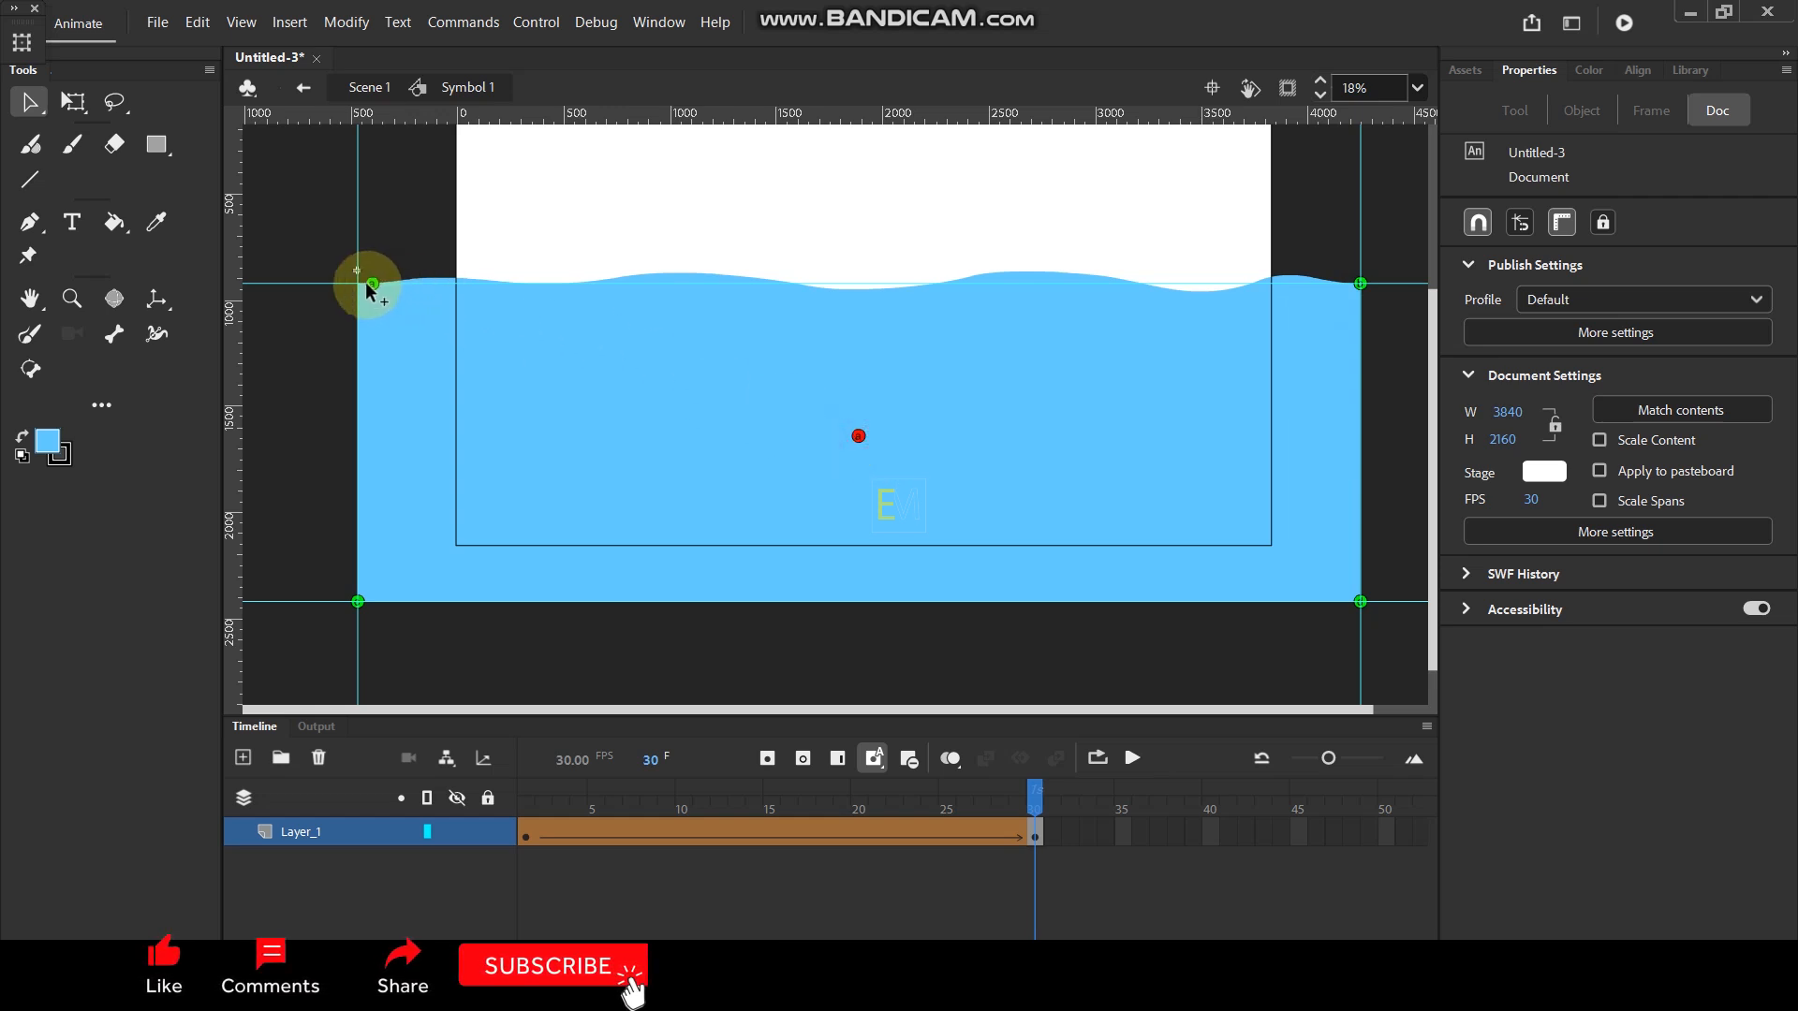
left_click_drag(347, 288, 348, 286)
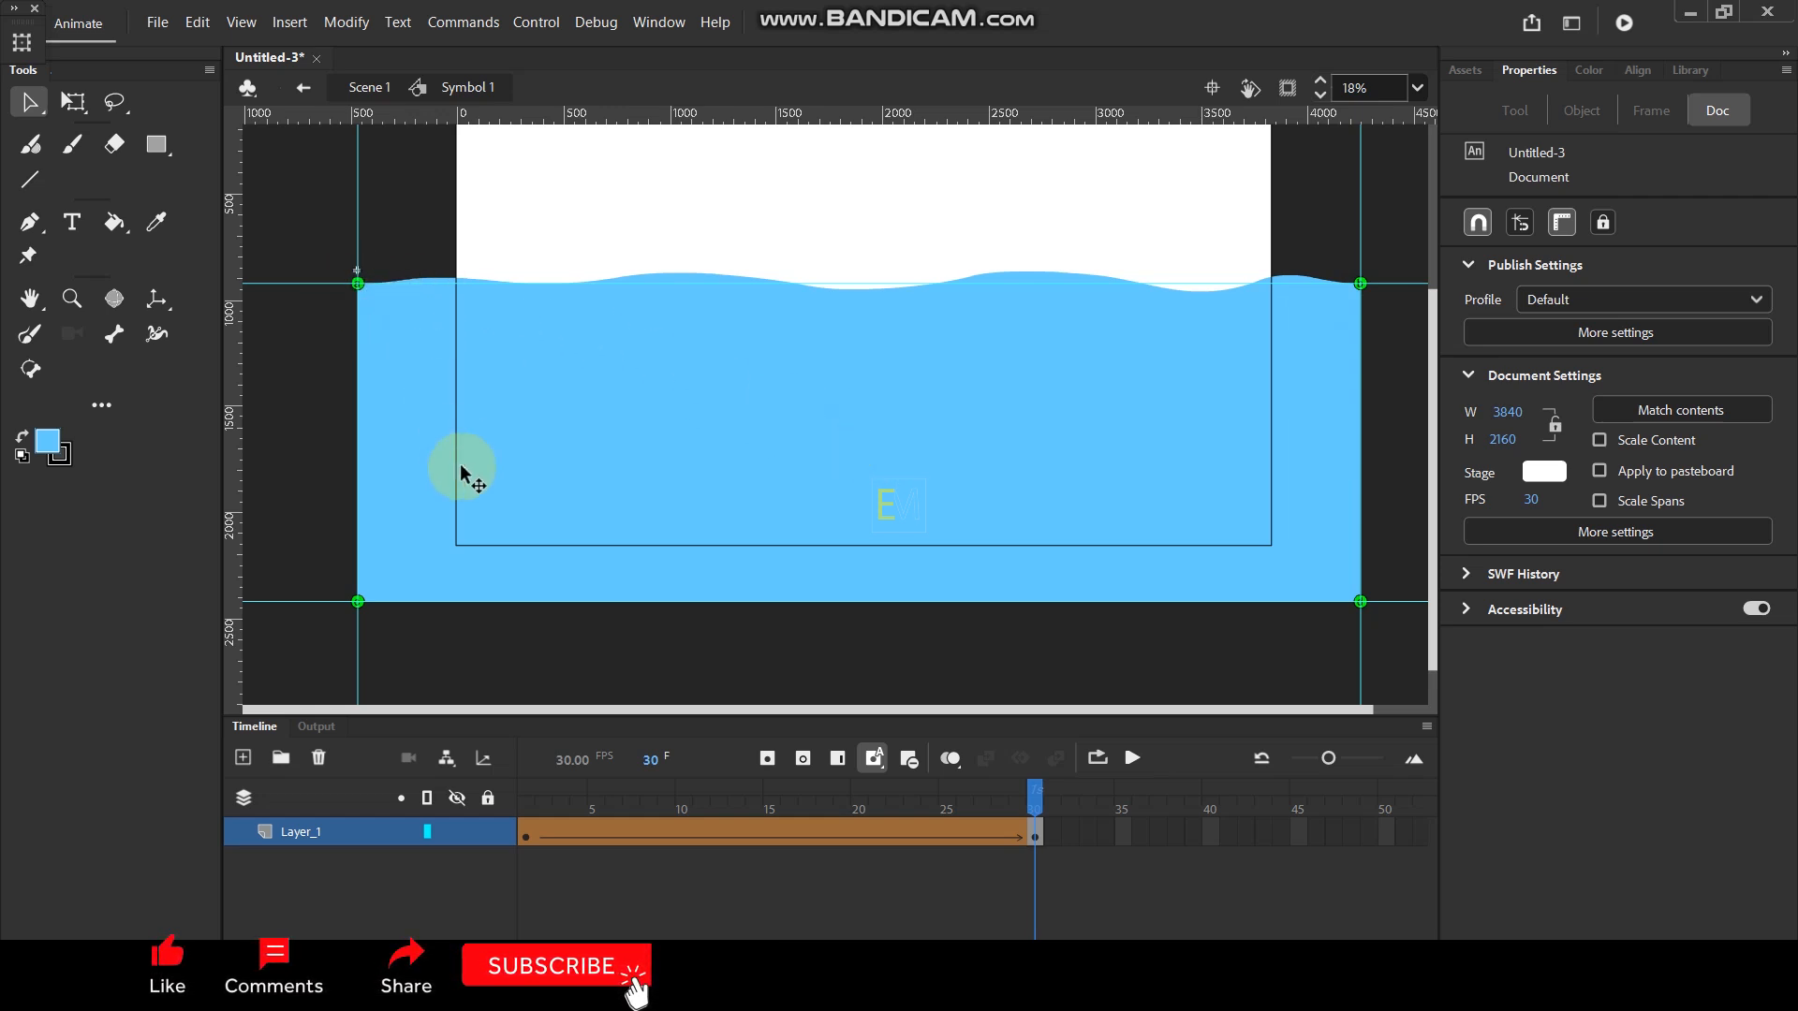
- At frame 1, add a fifth shape hint and place it where the water surface crosses the stage's left edge
left_click(525, 801)
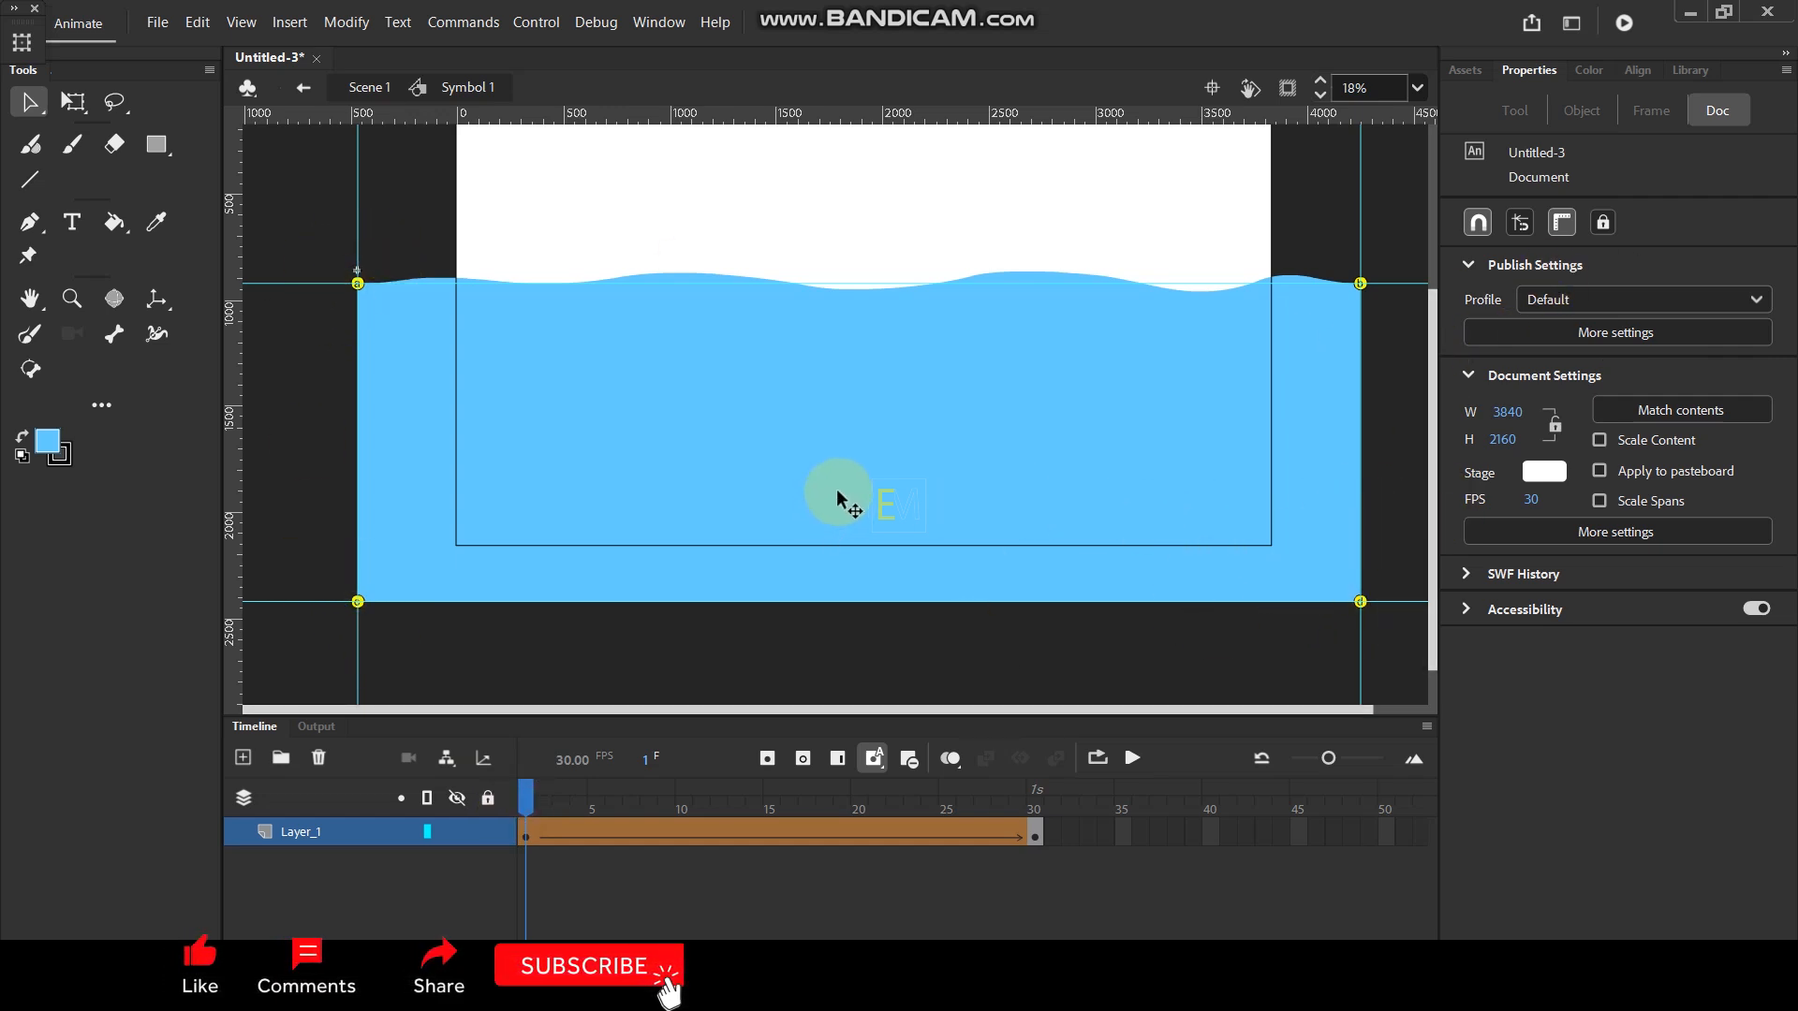
left_click(359, 28)
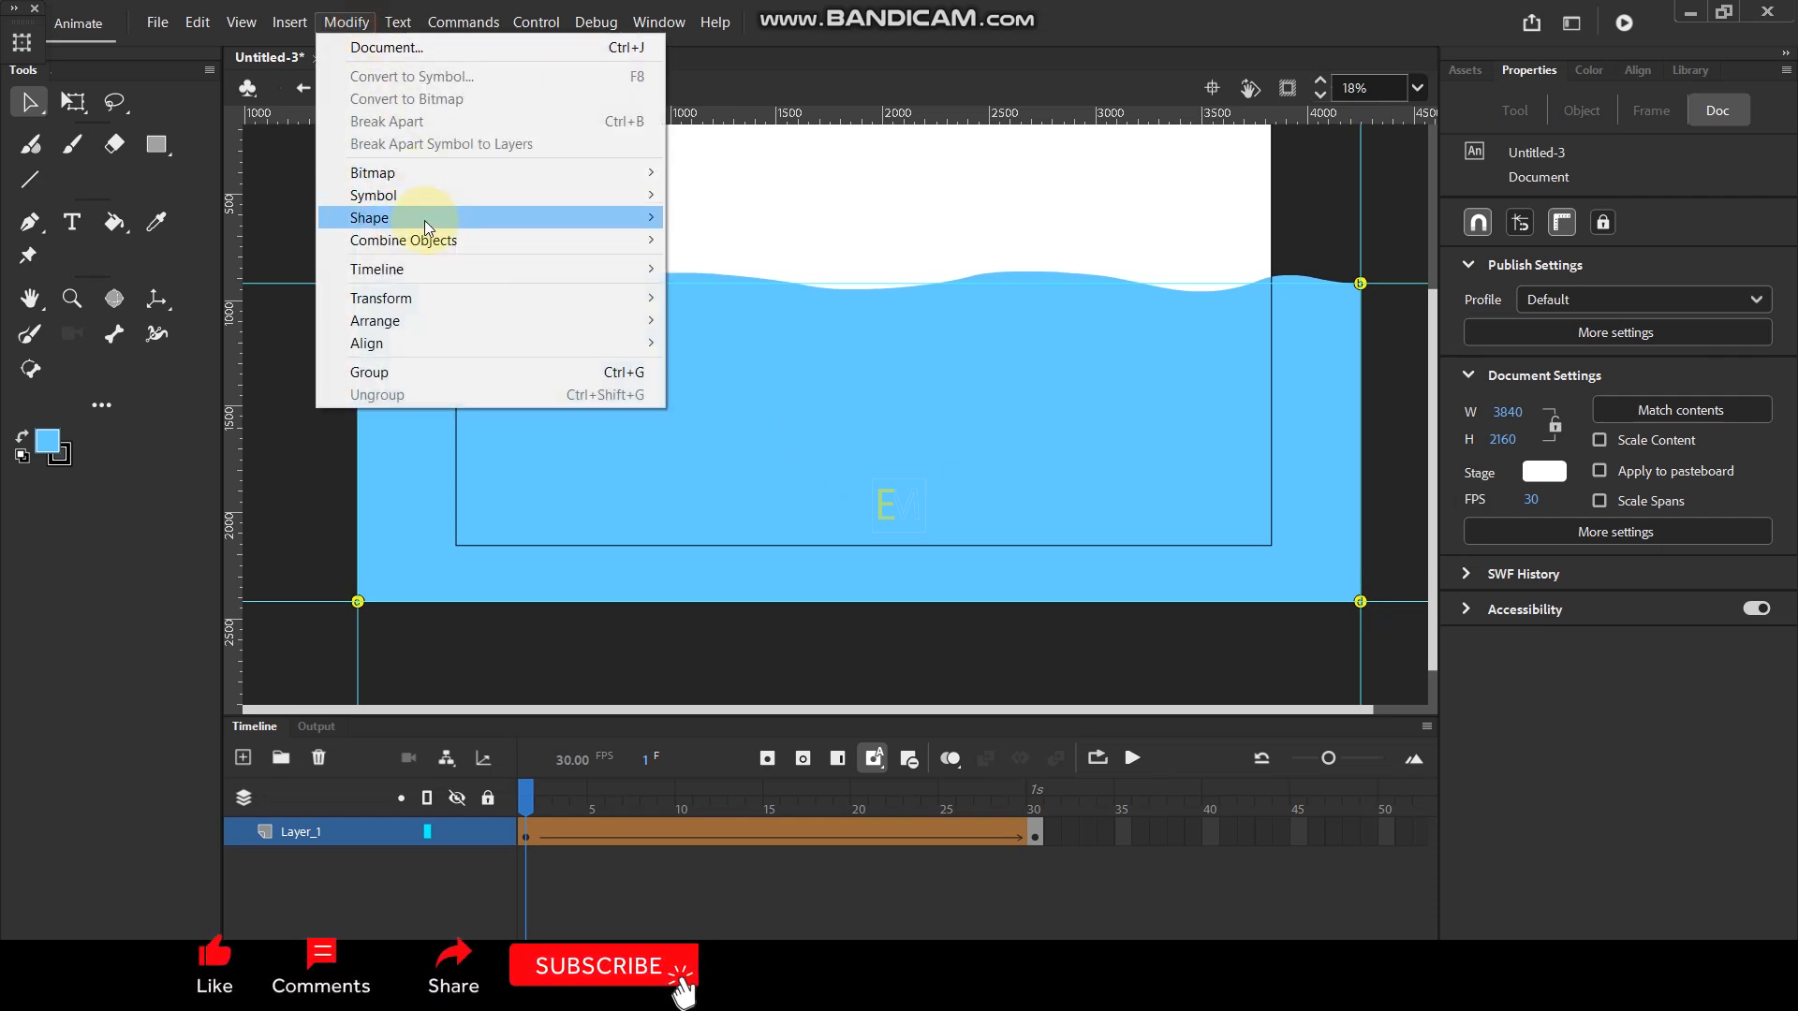
mouse_move(429, 217)
left_click(755, 412)
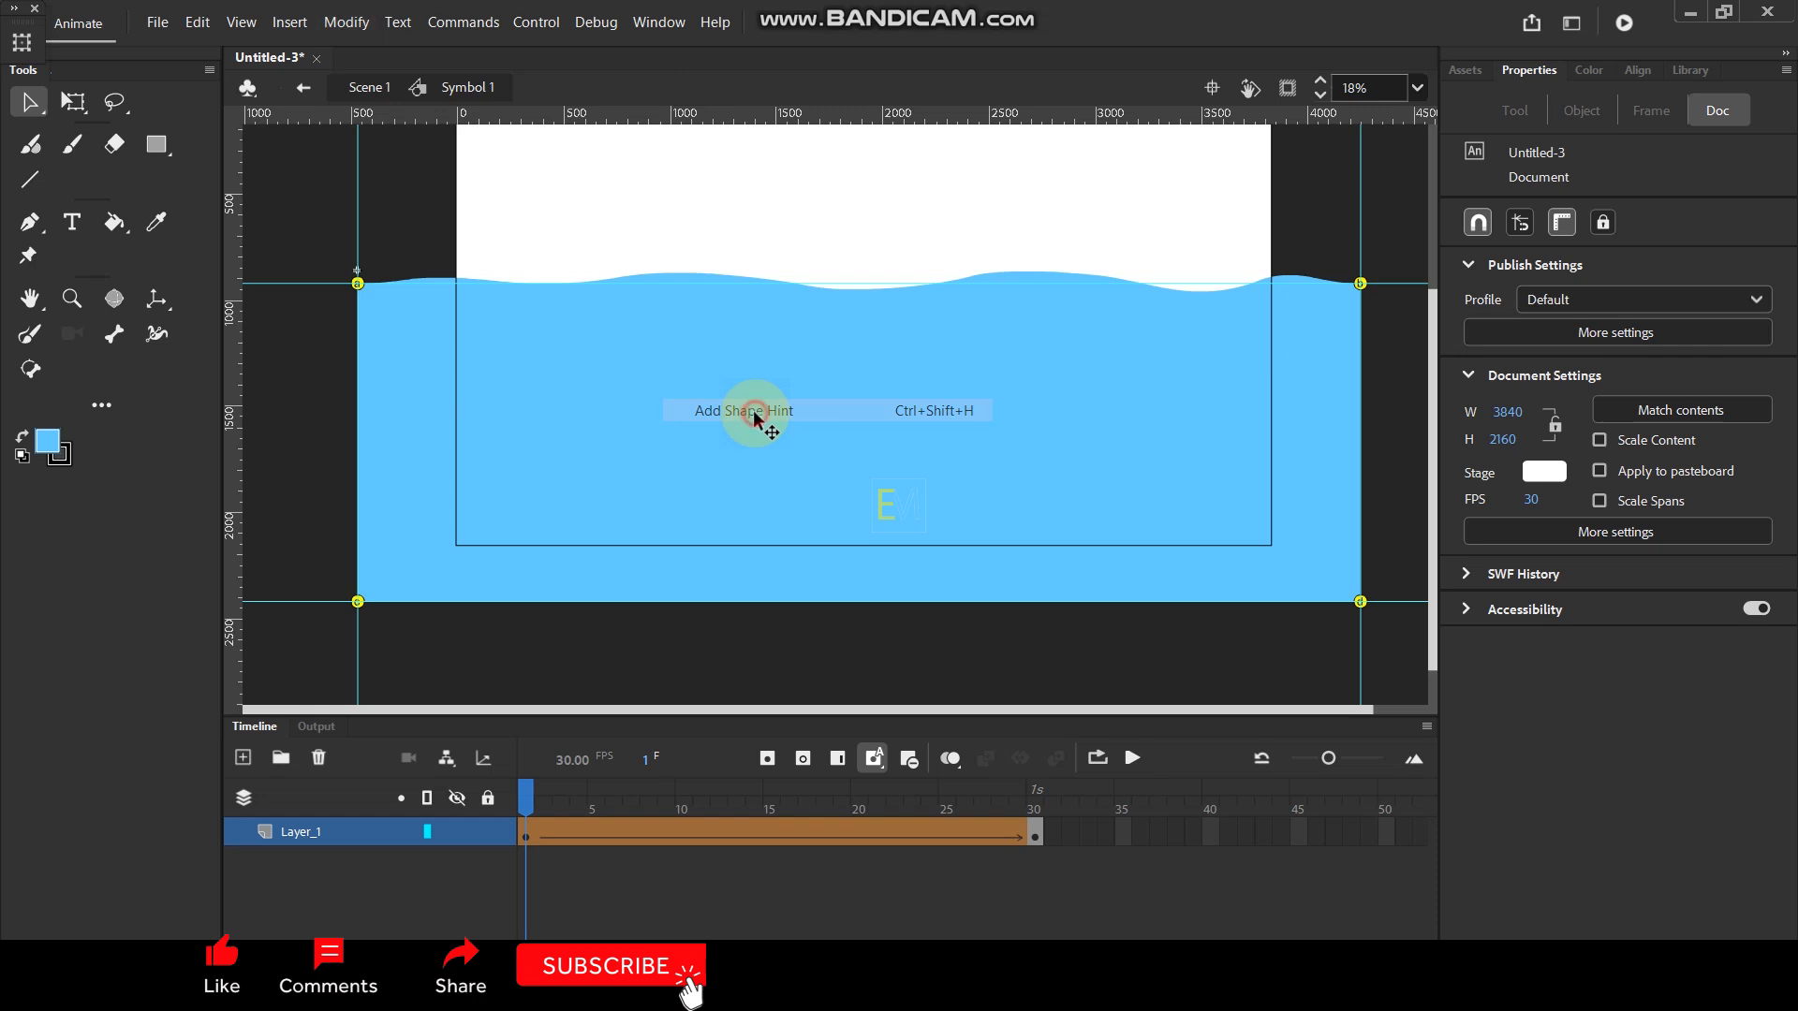
left_click_drag(859, 438, 453, 285)
scroll(459, 279, "up", 10)
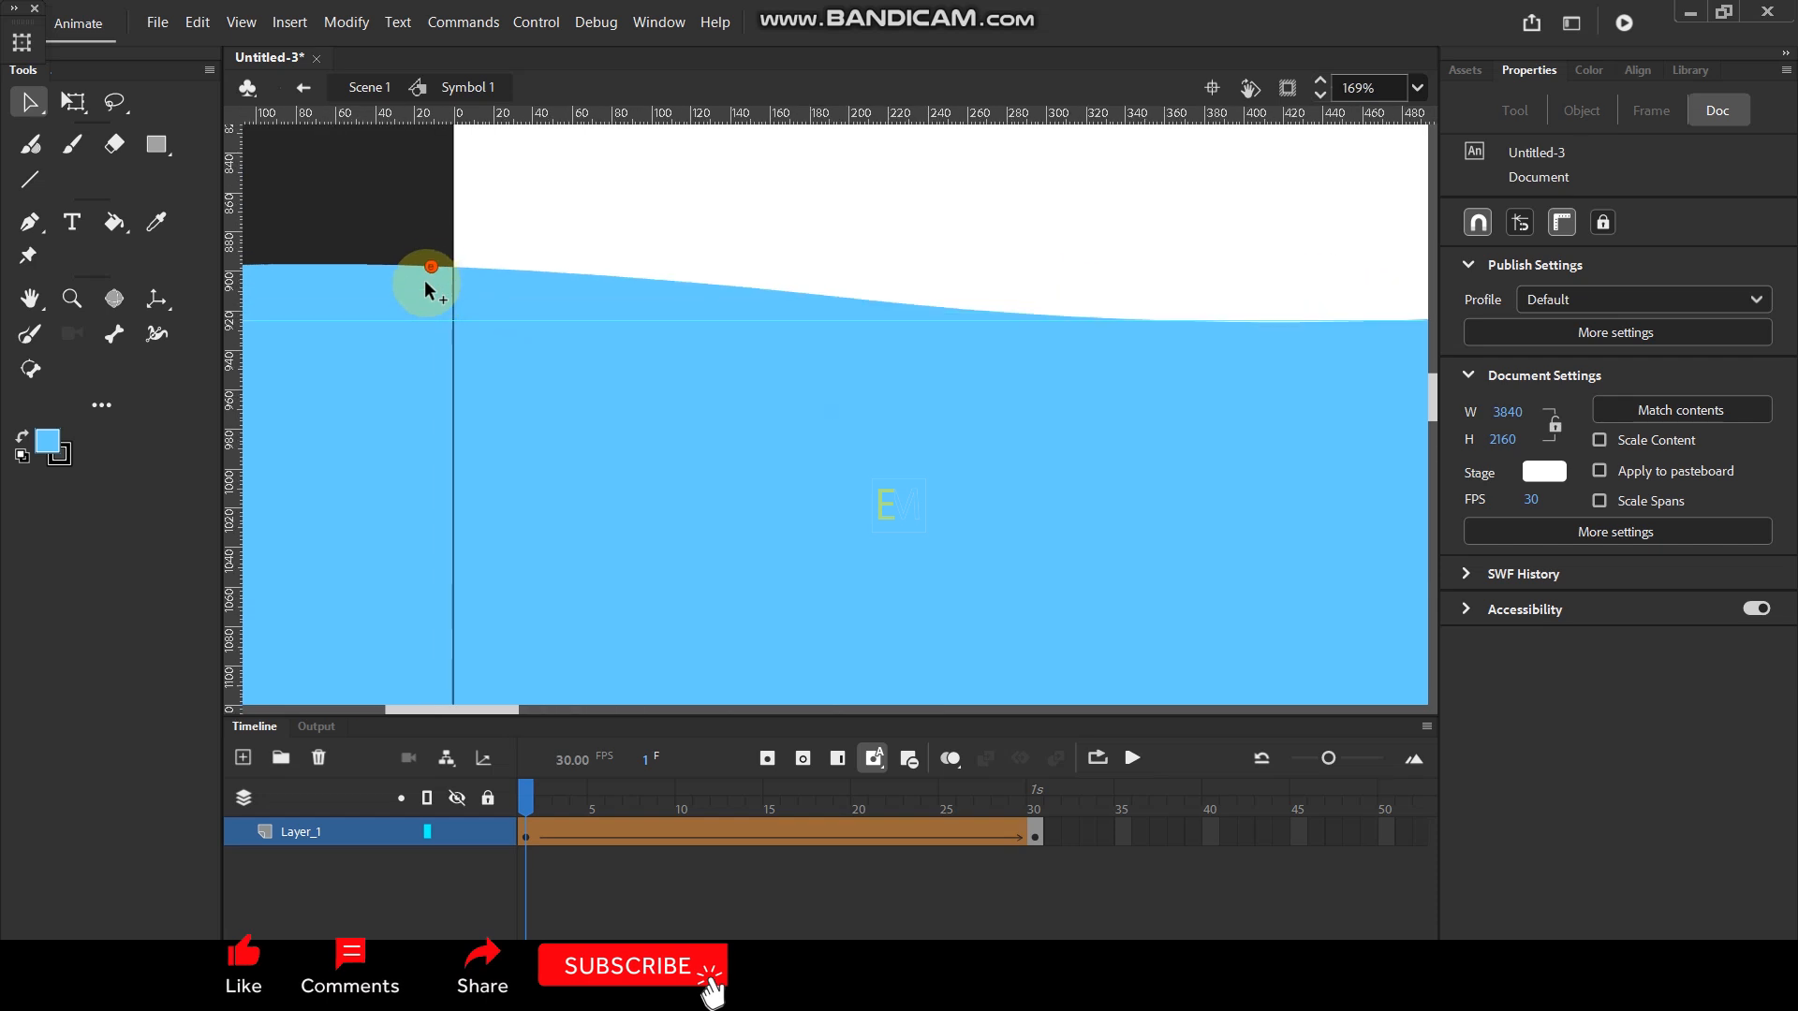
left_click_drag(364, 278, 491, 282)
scroll(562, 274, "down", 10)
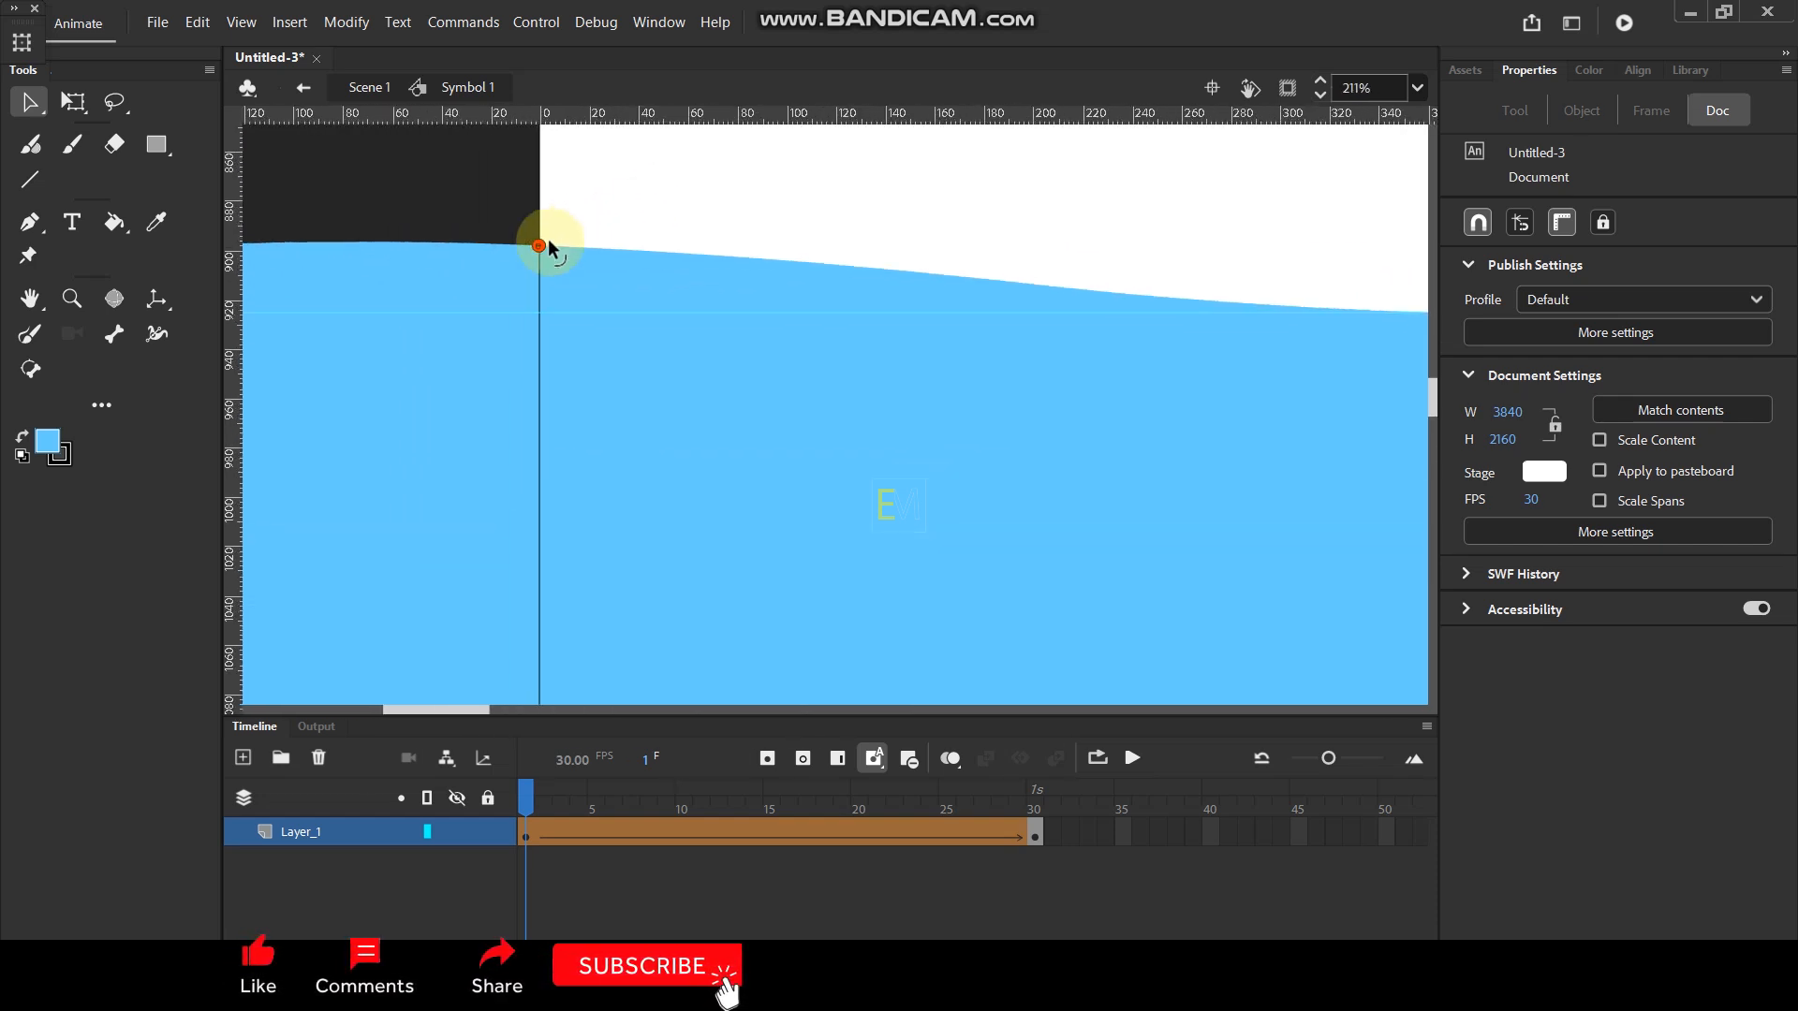
scroll(627, 284, "down", 3)
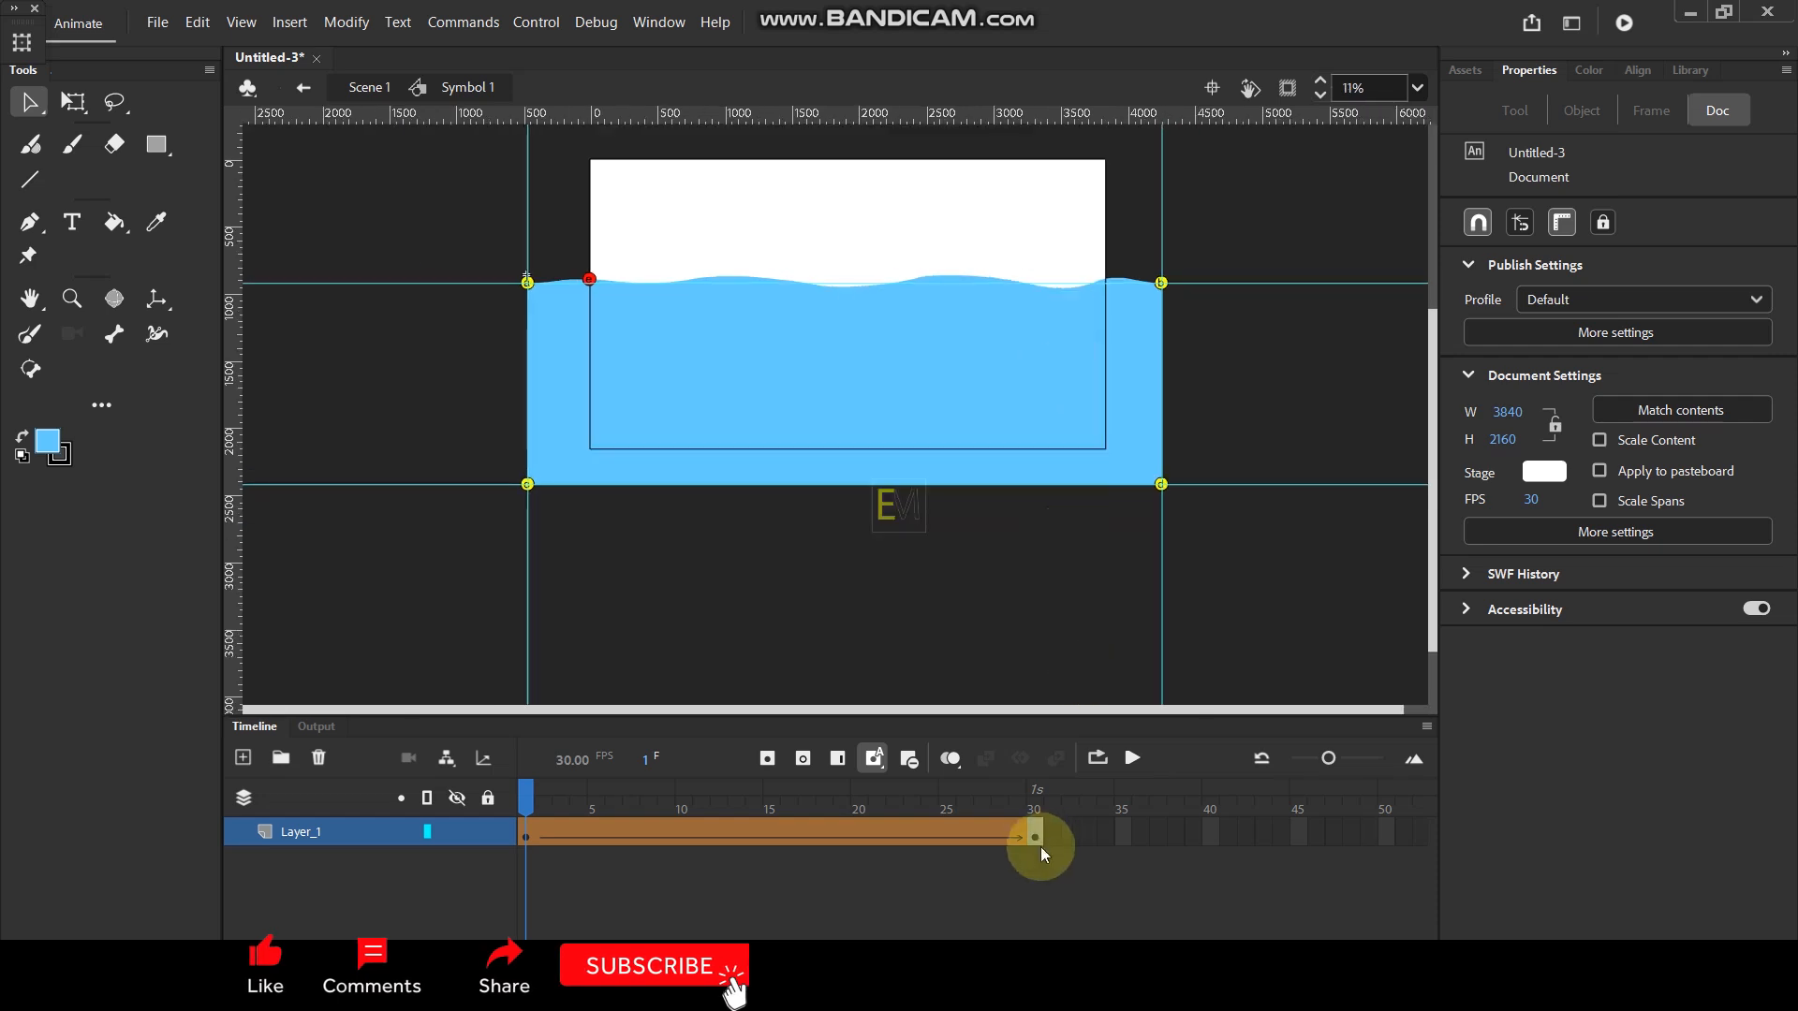
- At frame 30, move the fifth shape hint to where the water surface crosses the stage's right edge, and preview the tween
left_click(1036, 805)
scroll(1163, 362, "up", 4)
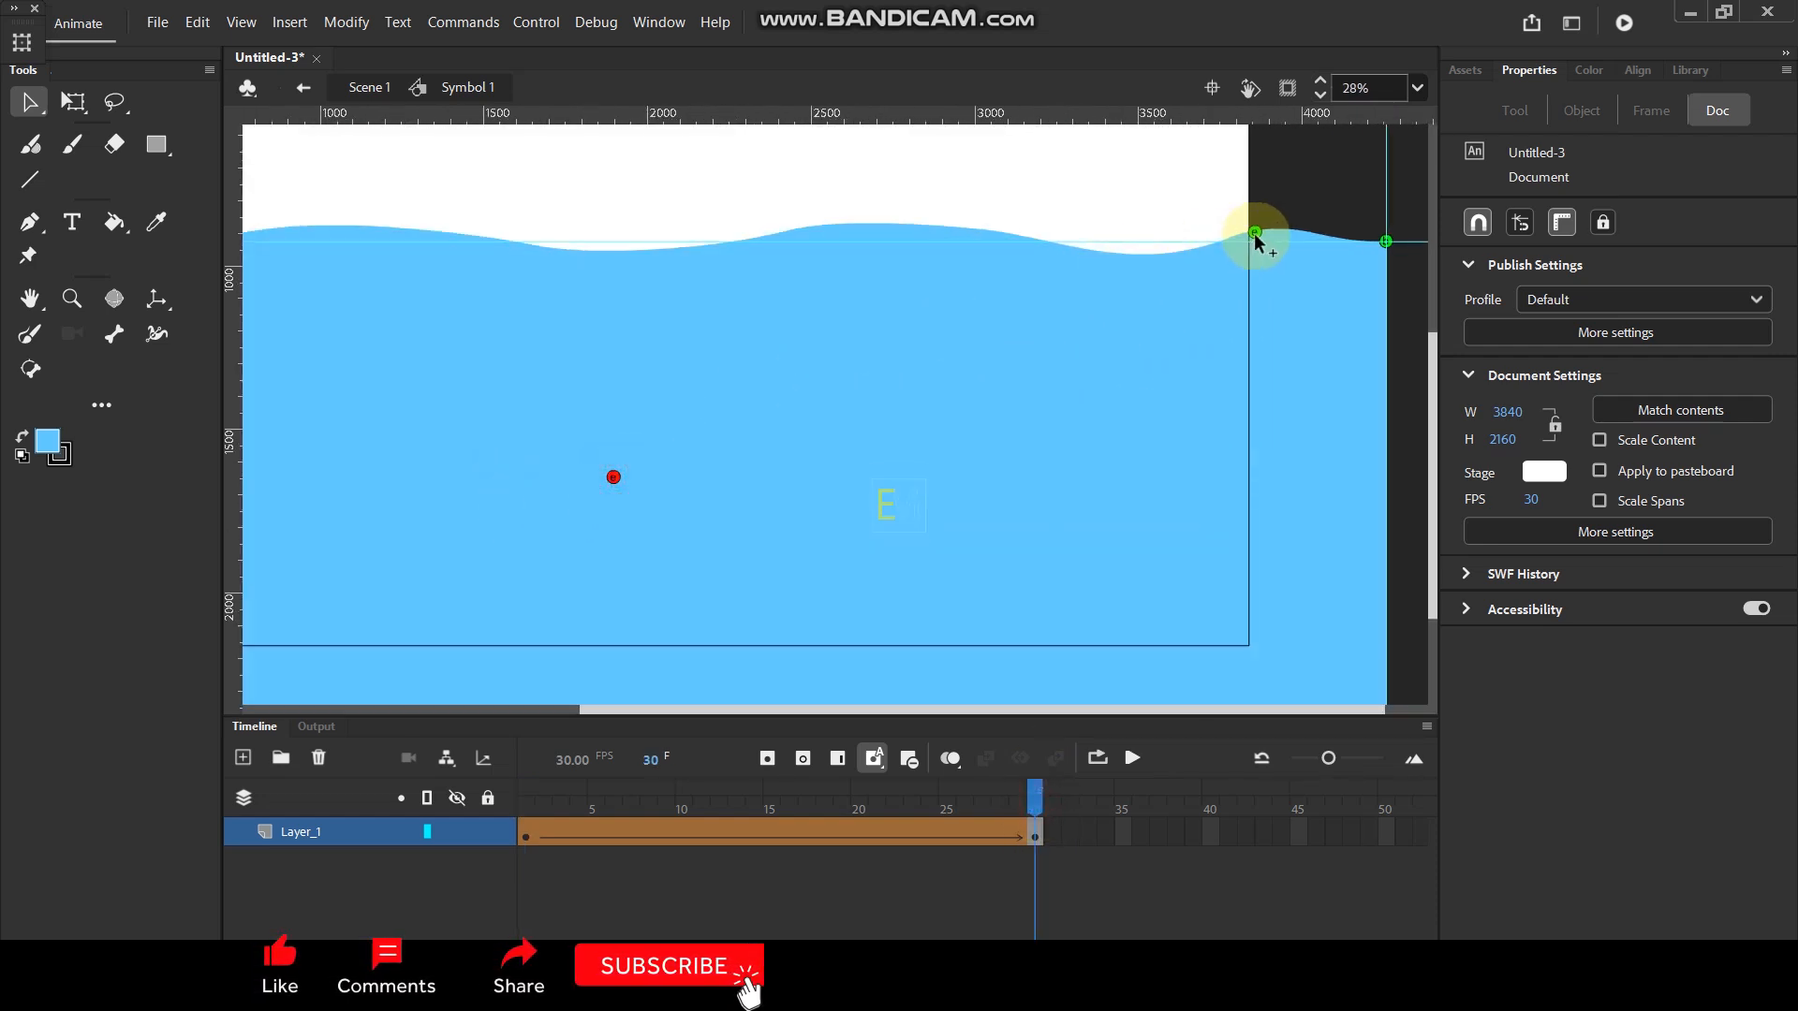
scroll(1257, 241, "up", 8)
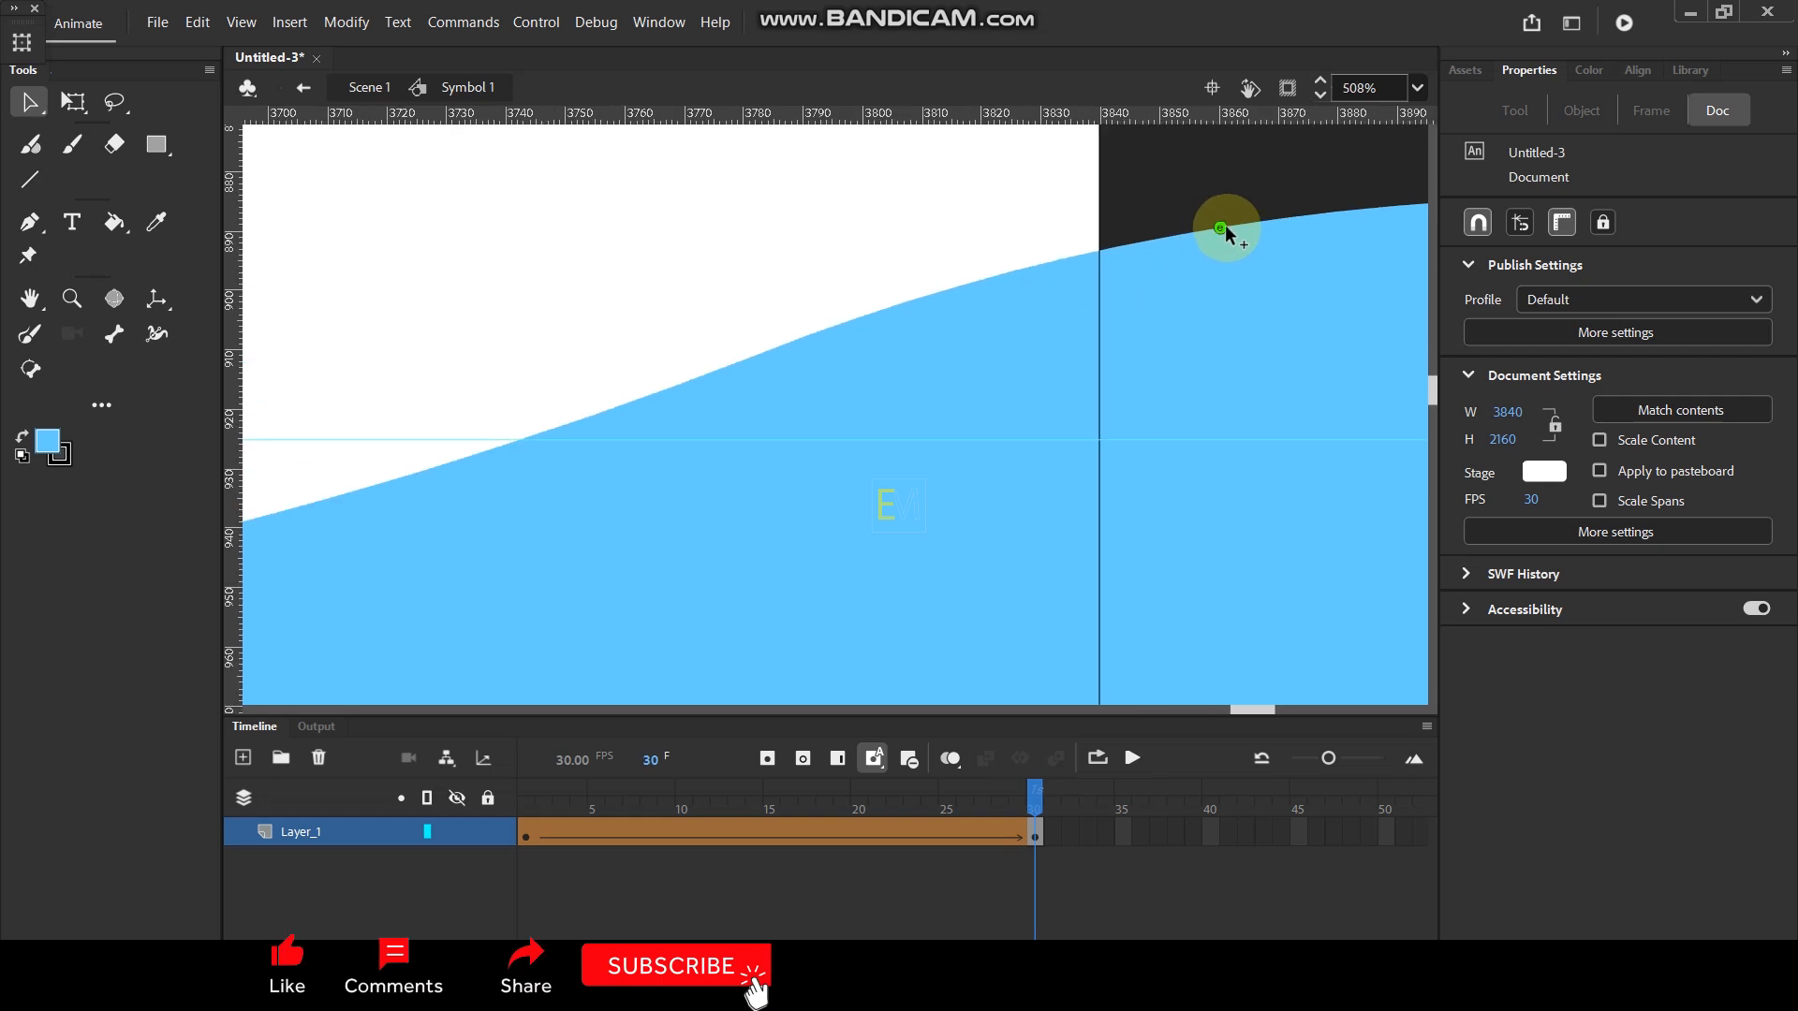
left_click_drag(1220, 227, 1104, 245)
scroll(1166, 210, "down", 3)
scroll(1171, 223, "down", 7)
left_click(522, 803)
key("Return")
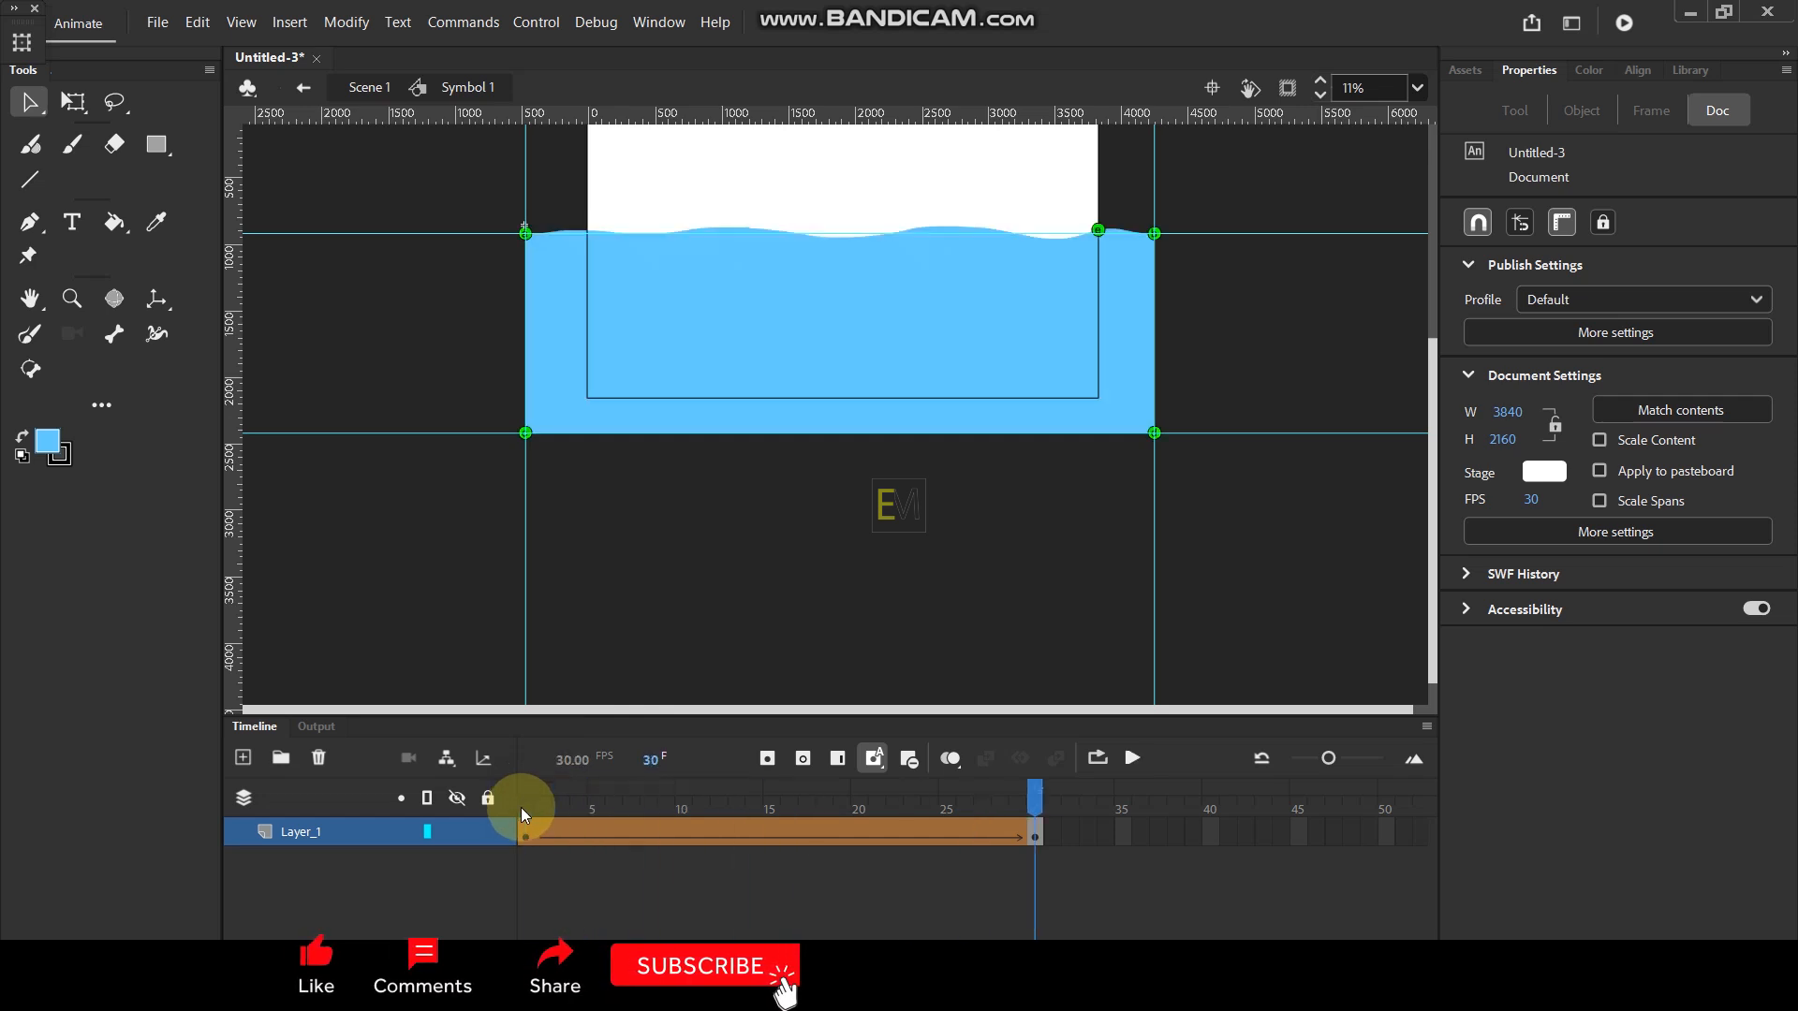
- Fine-tune the fifth shape hint's position on the water surface by the stage's right edge at frame 30, and preview the tween from frame 1
scroll(1097, 228, "up", 3)
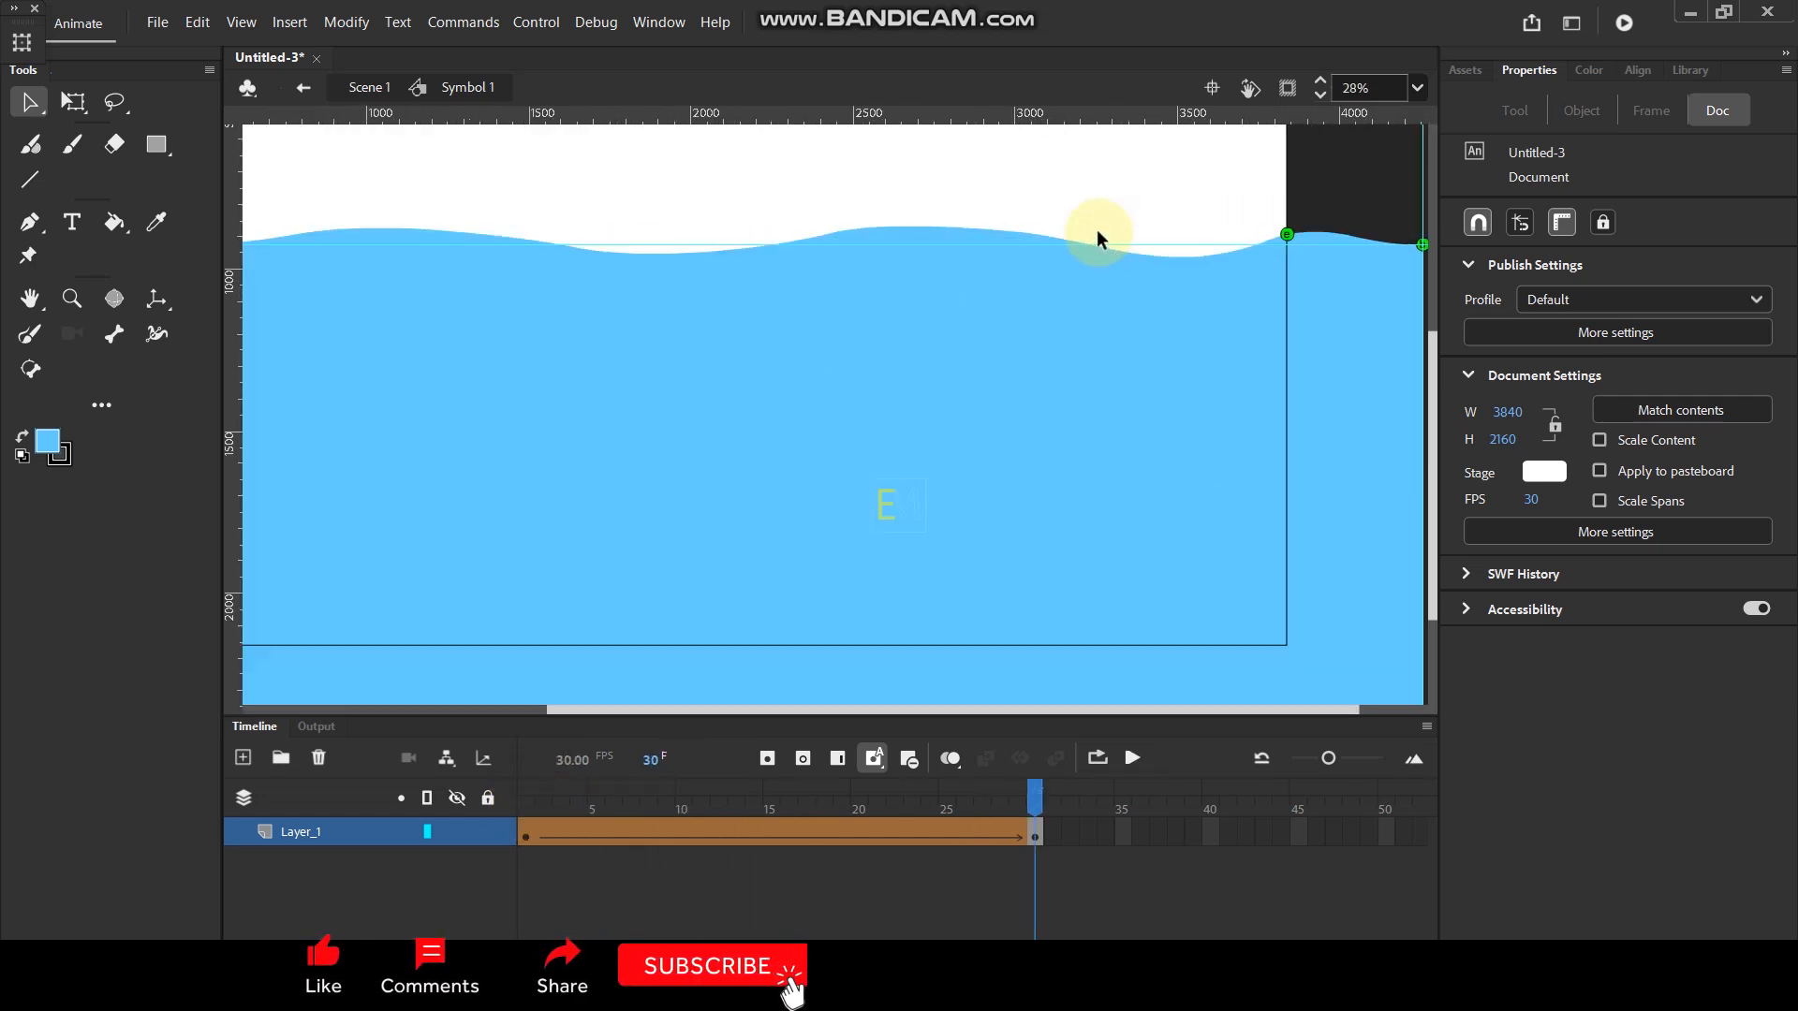
scroll(1262, 355, "up", 10)
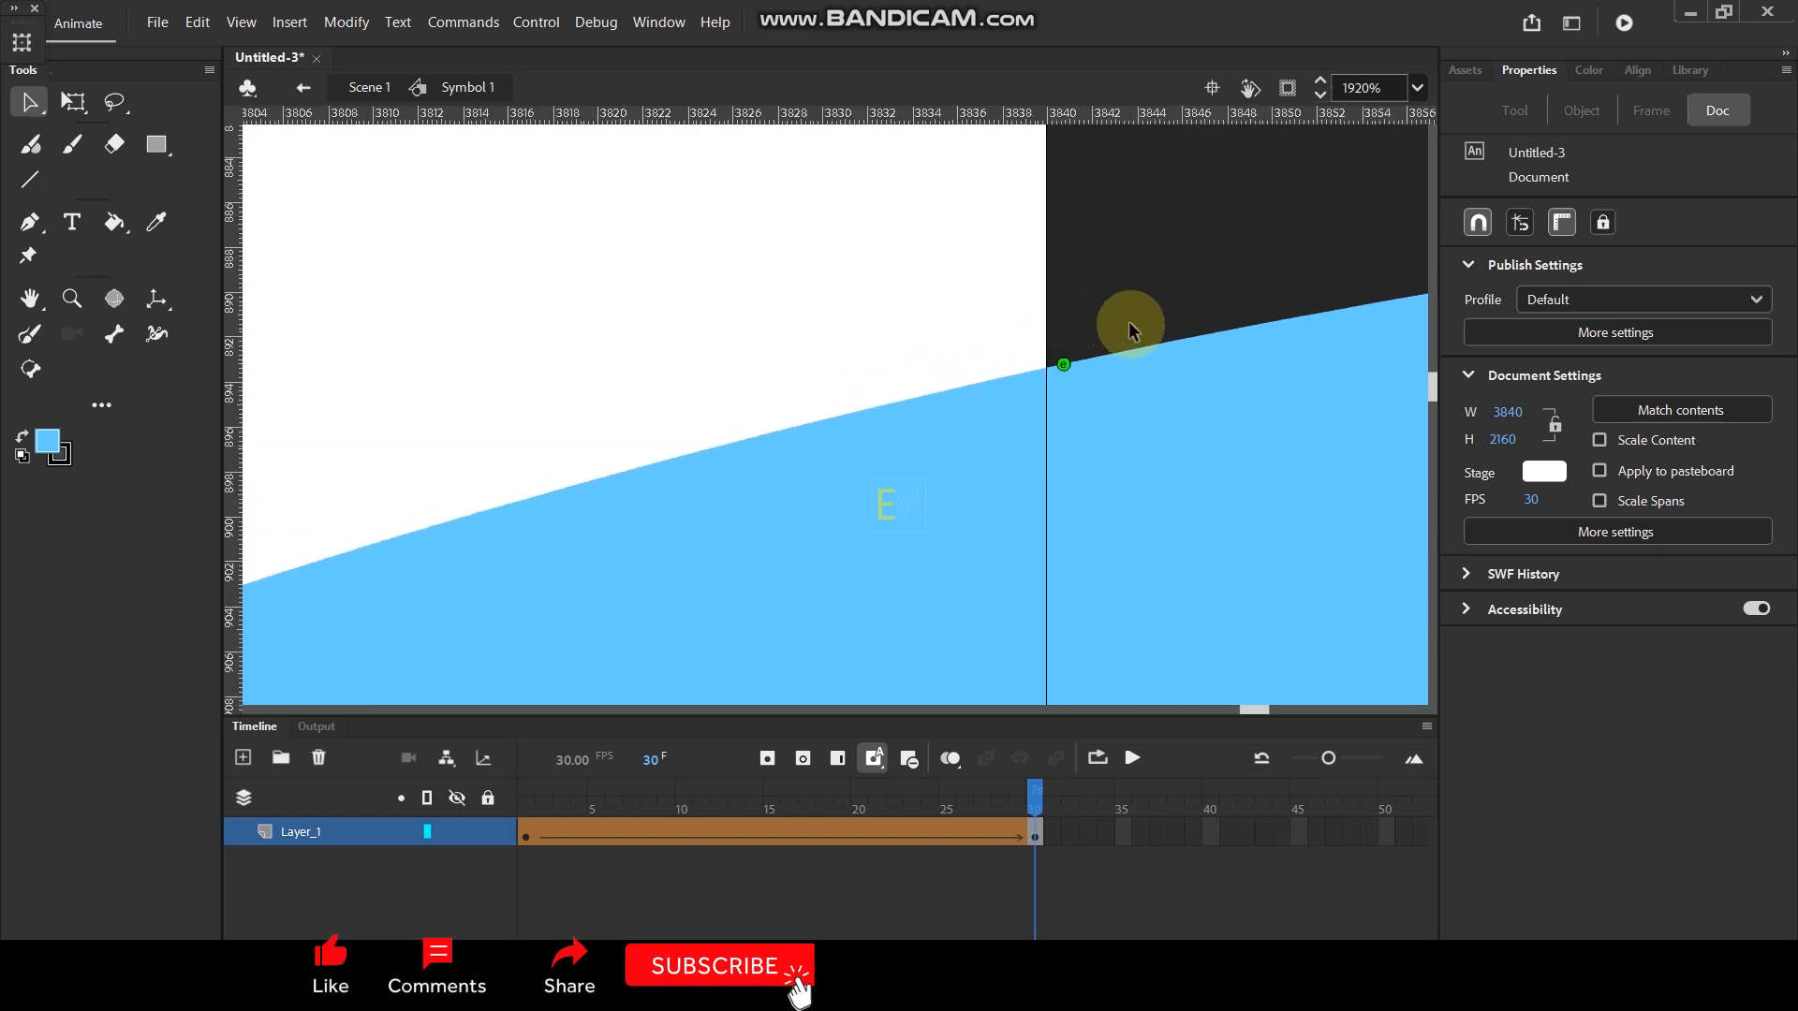
left_click_drag(855, 427, 1024, 391)
scroll(1188, 243, "down", 9)
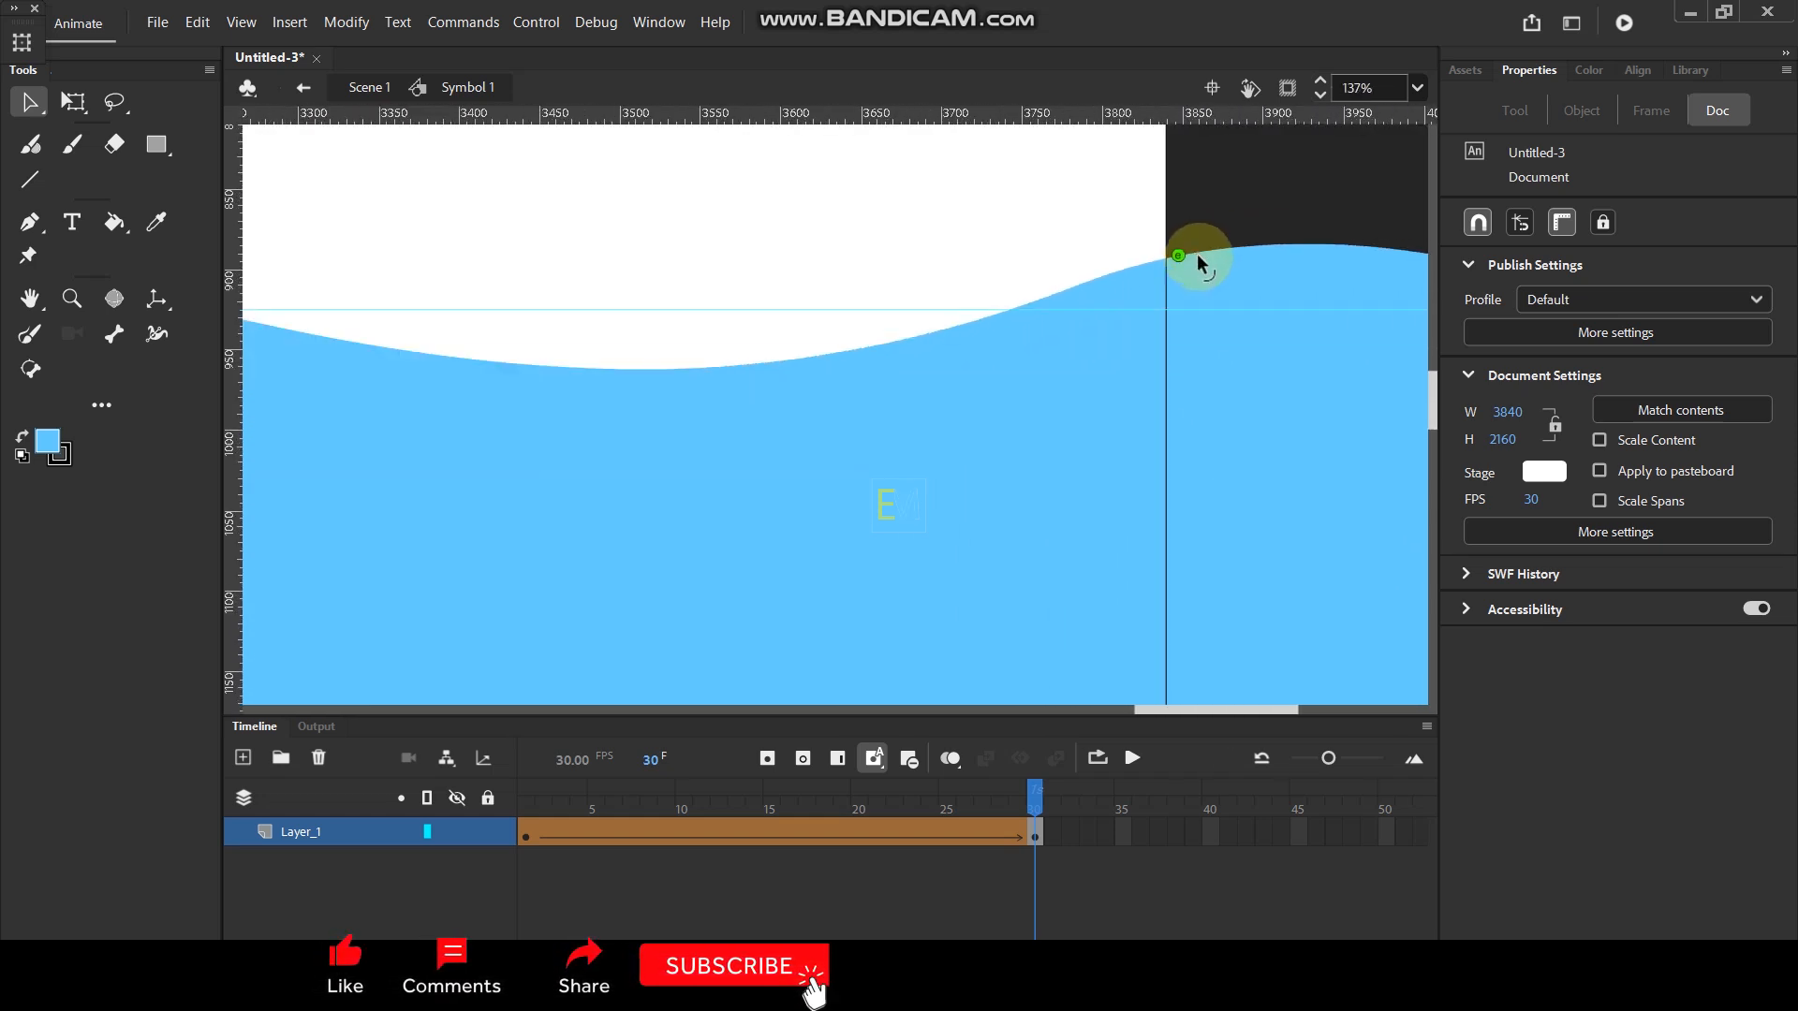
scroll(1211, 275, "down", 4)
left_click(523, 807)
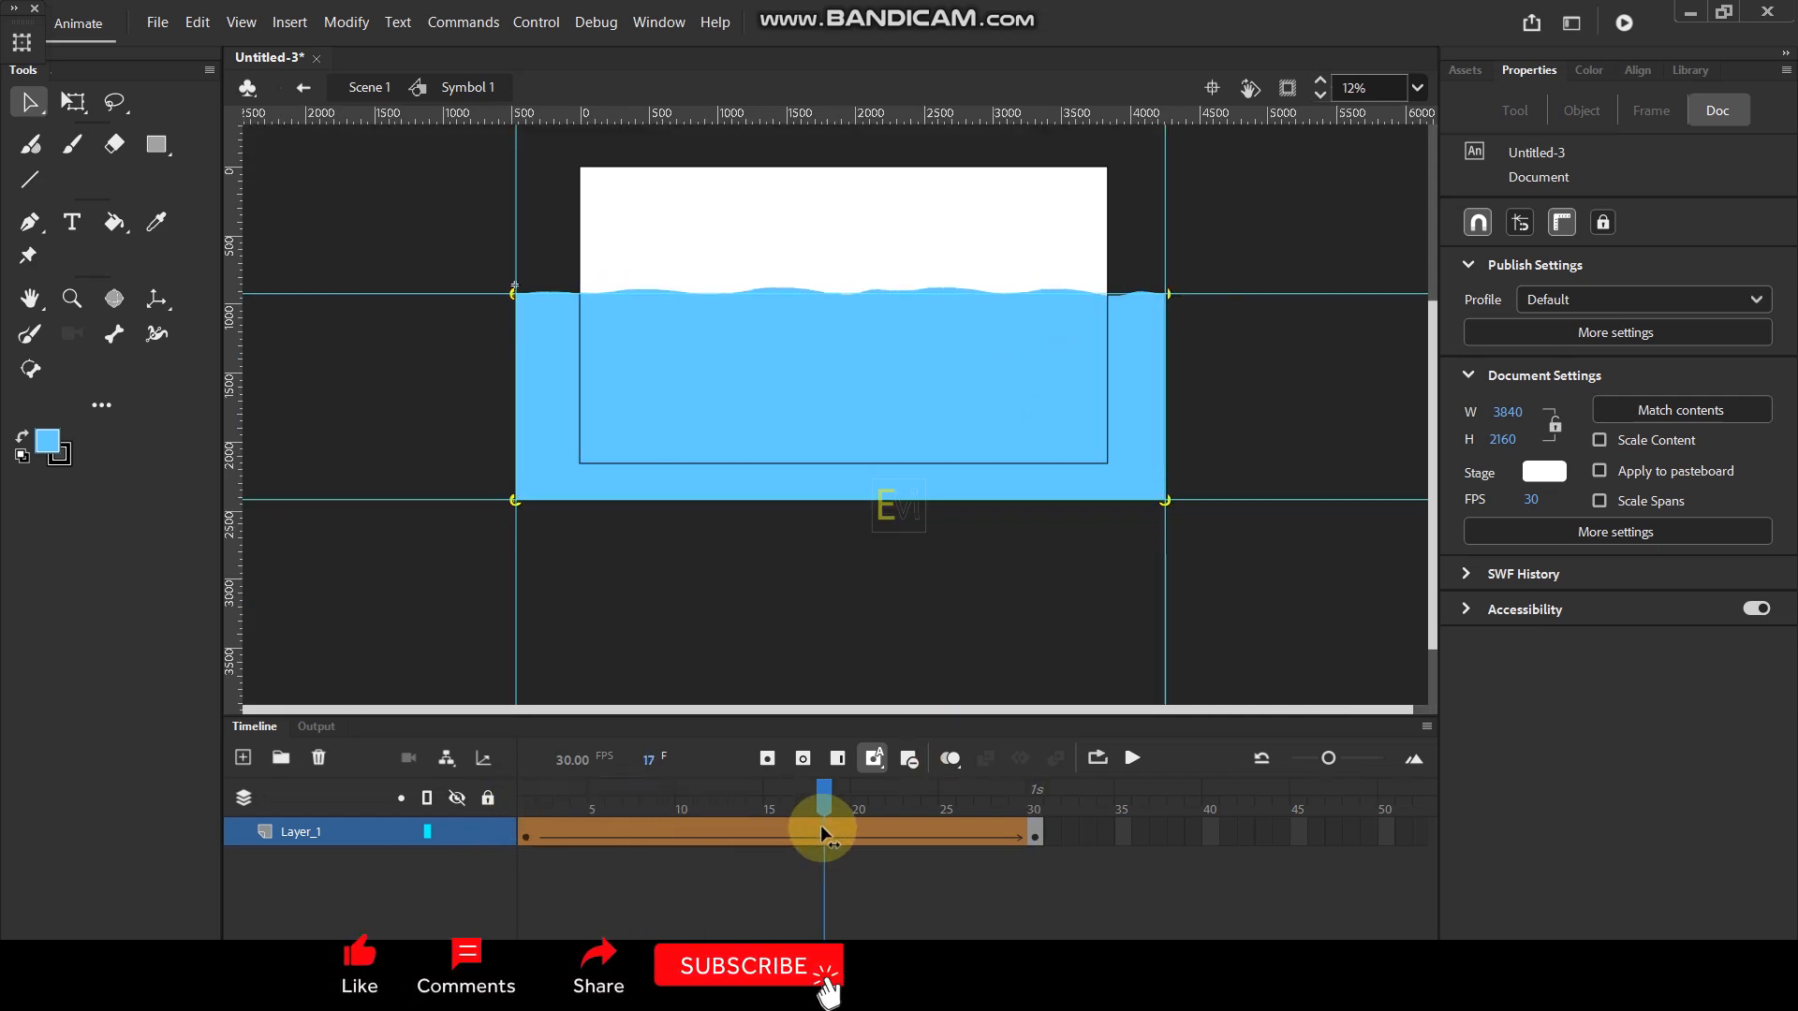
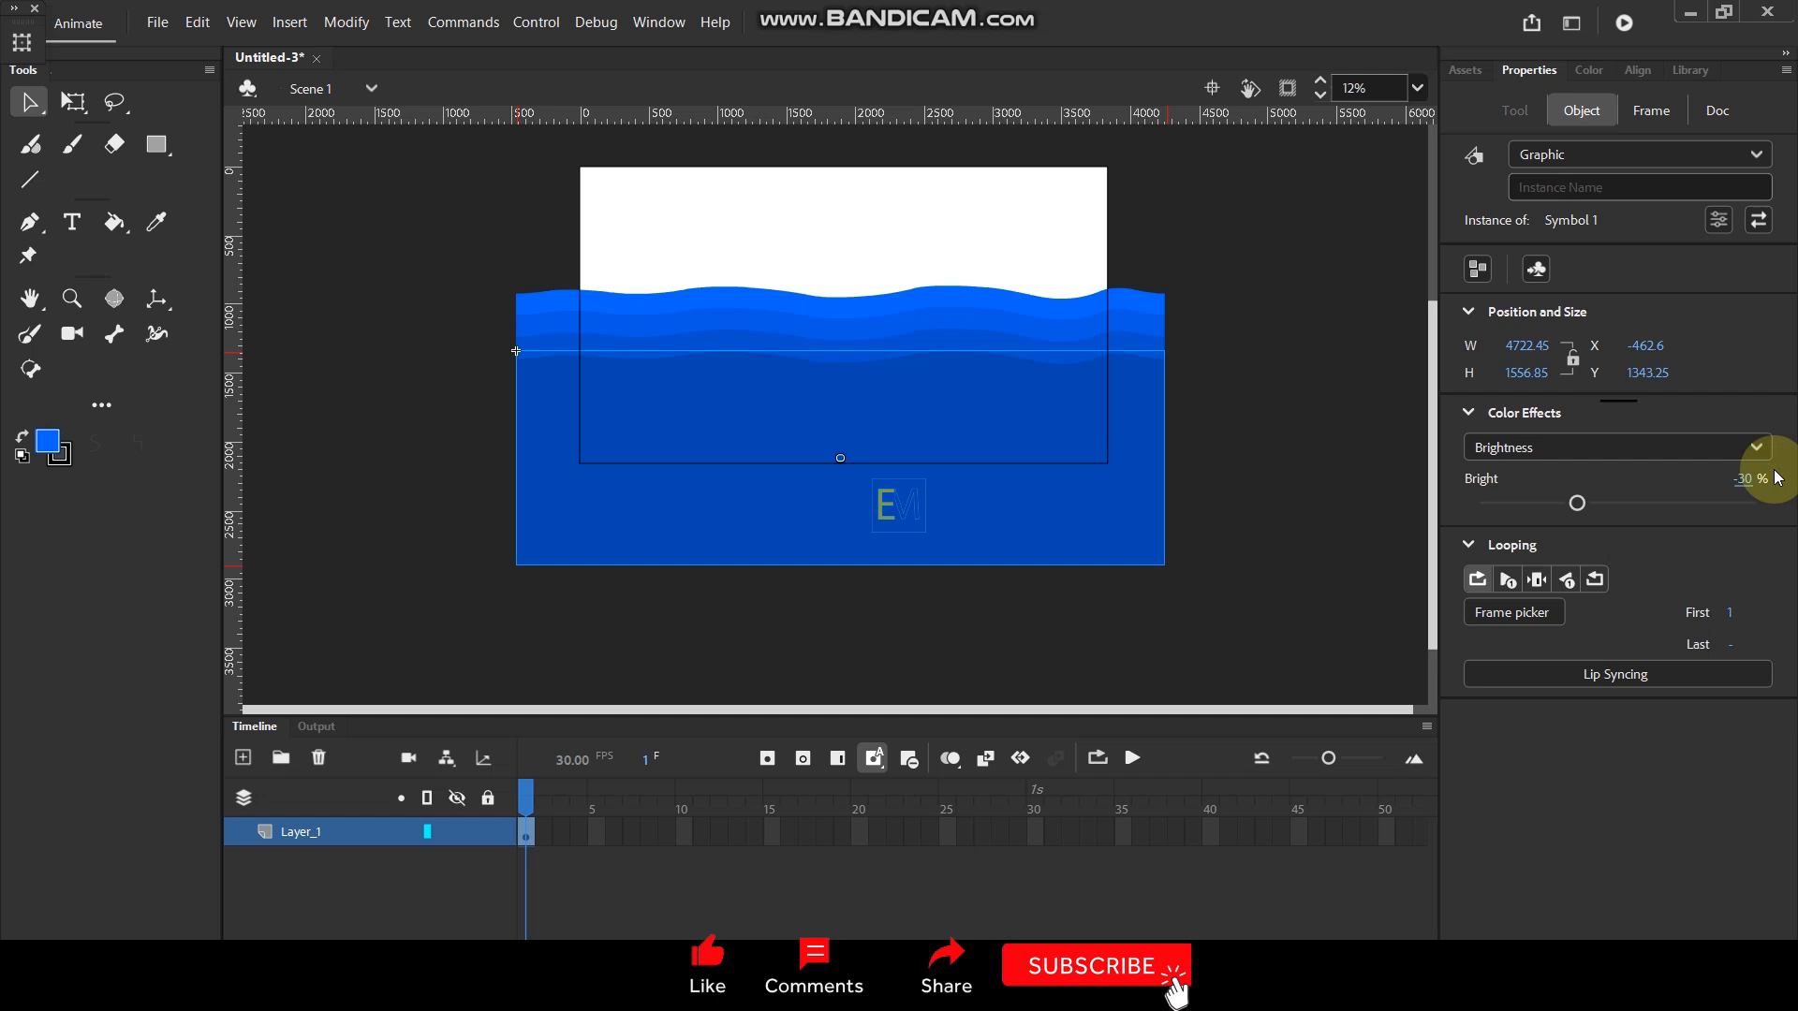
- Duplicate the lowest water instance slightly further down at the same X position and set the copy's brightness to -40%
left_click_drag(906, 394, 907, 418)
left_click(1768, 456)
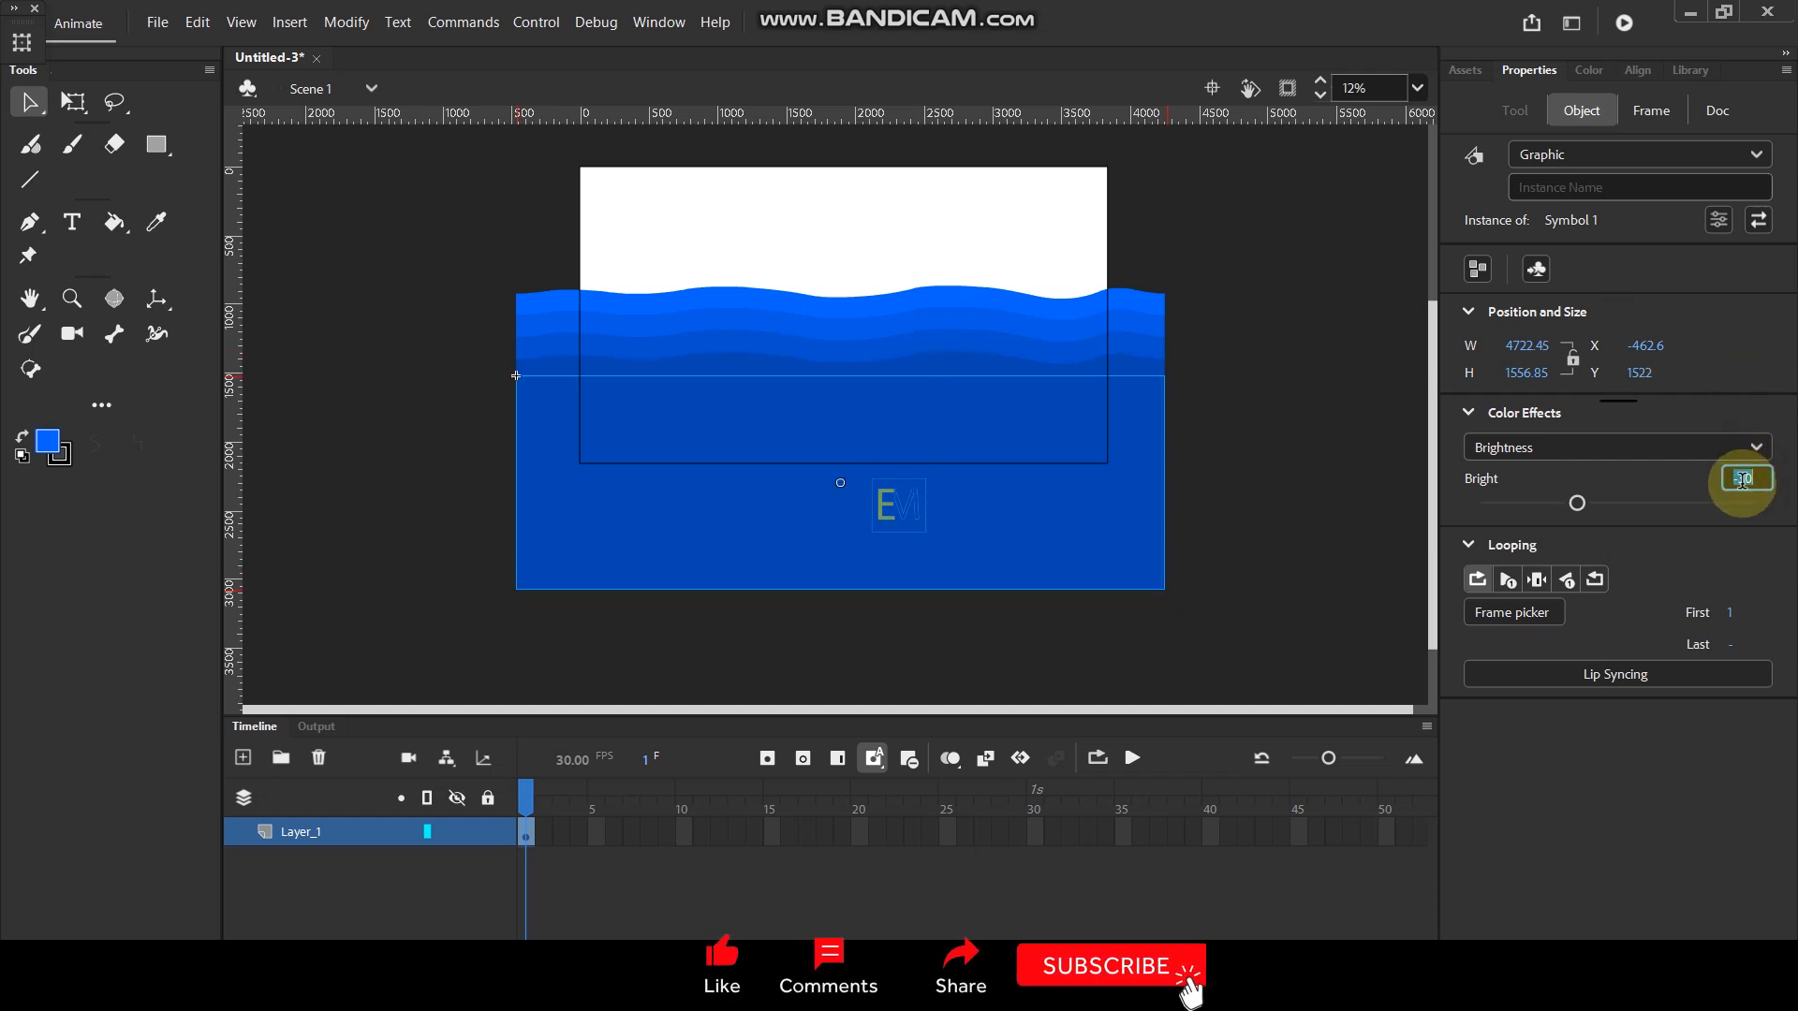
left_click_drag(1741, 479, 1771, 499)
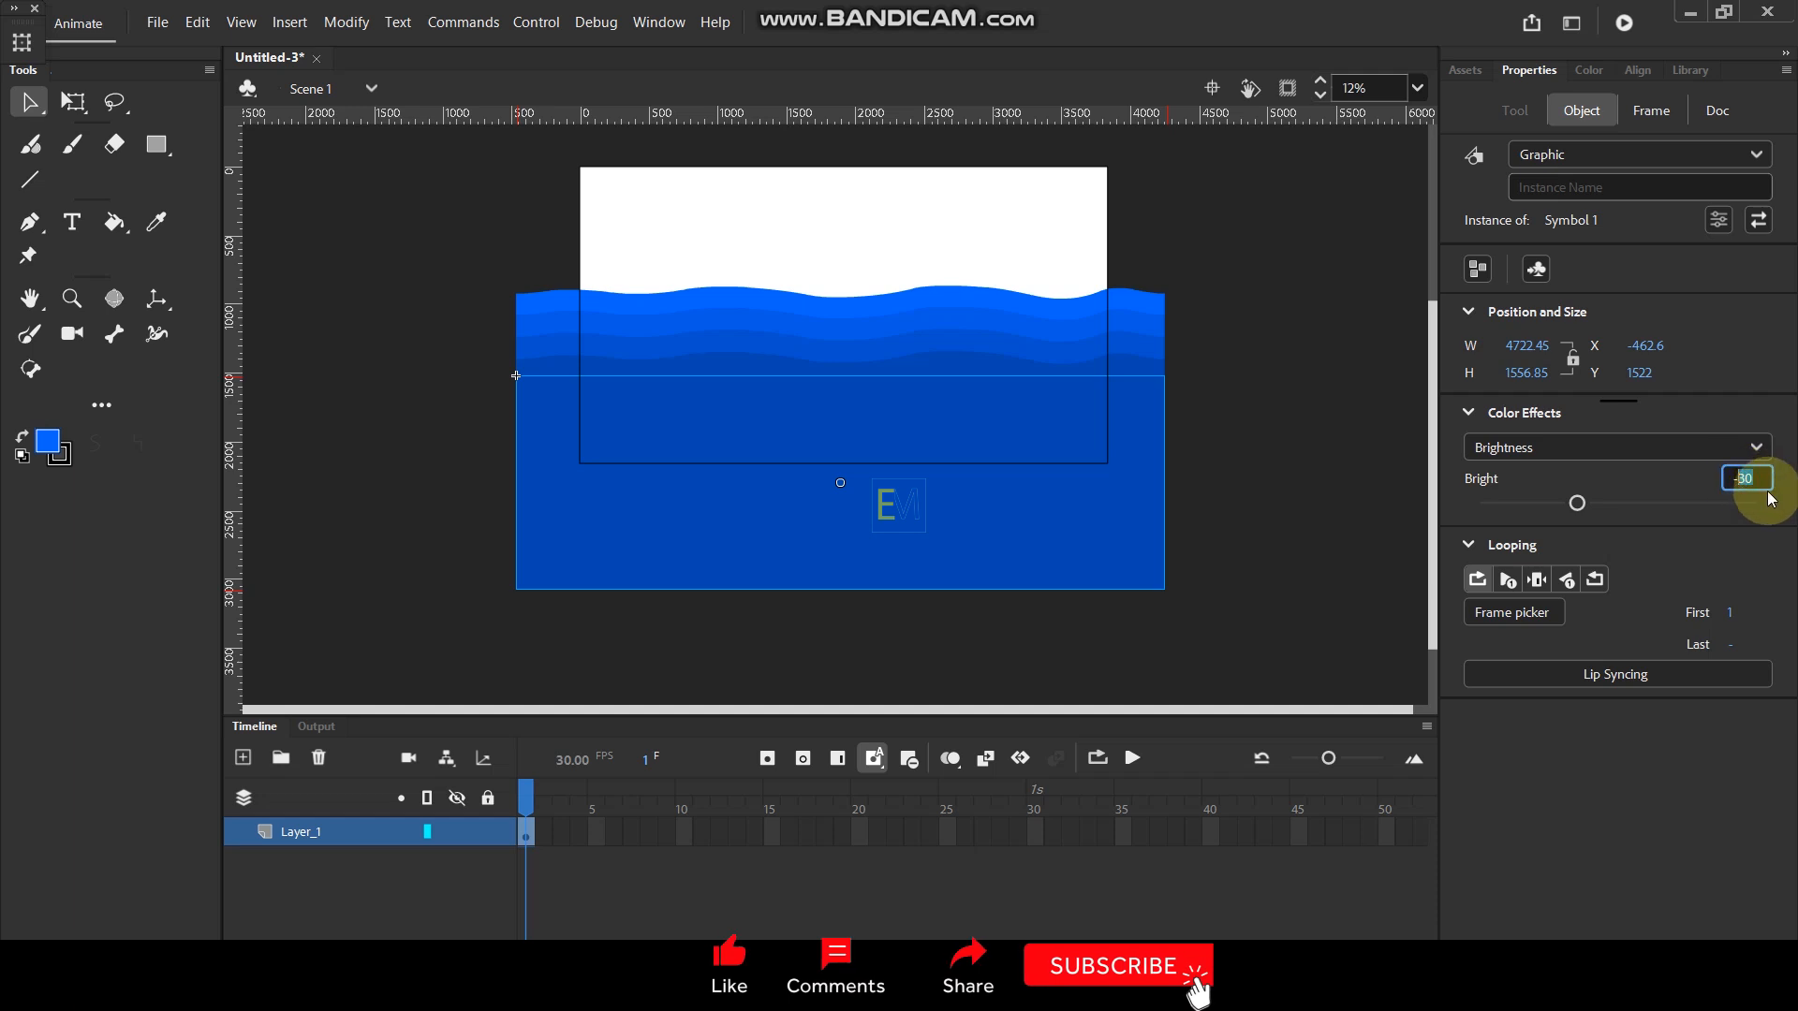
type("-40")
key("Return")
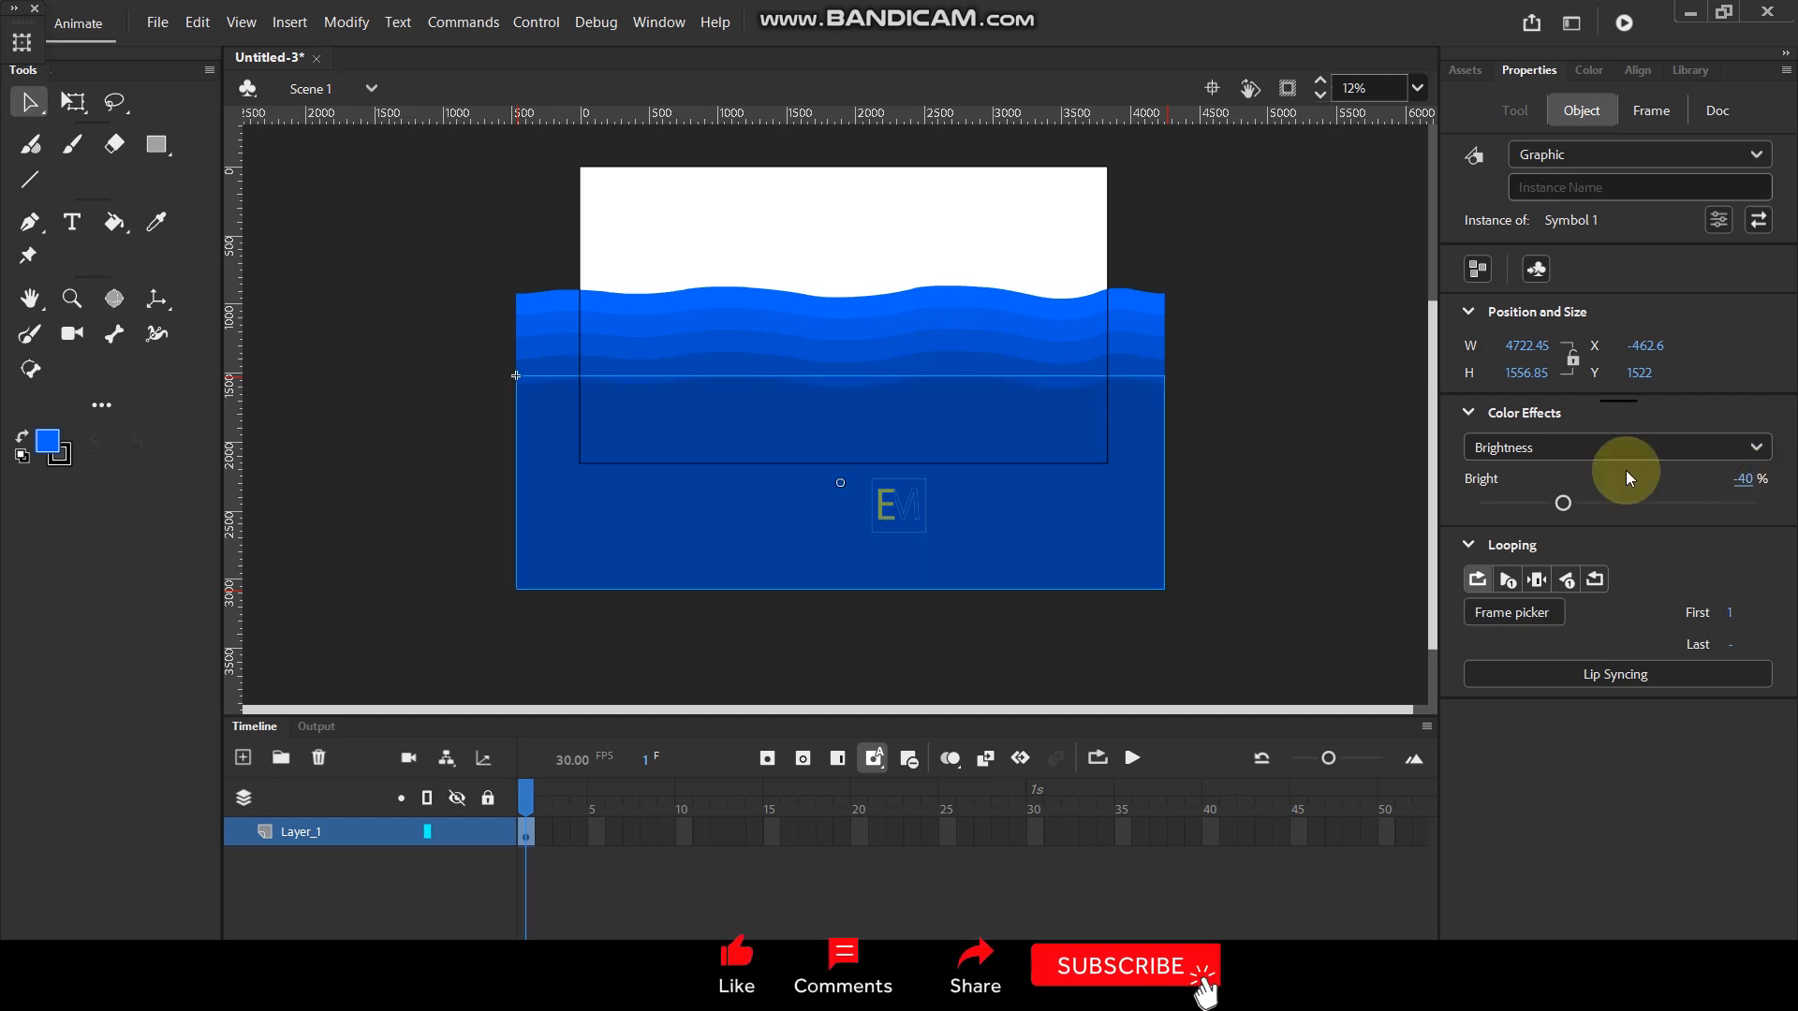
- Add another water copy below the -40% instance and set its brightness to -50%
left_click_drag(903, 426, 902, 455)
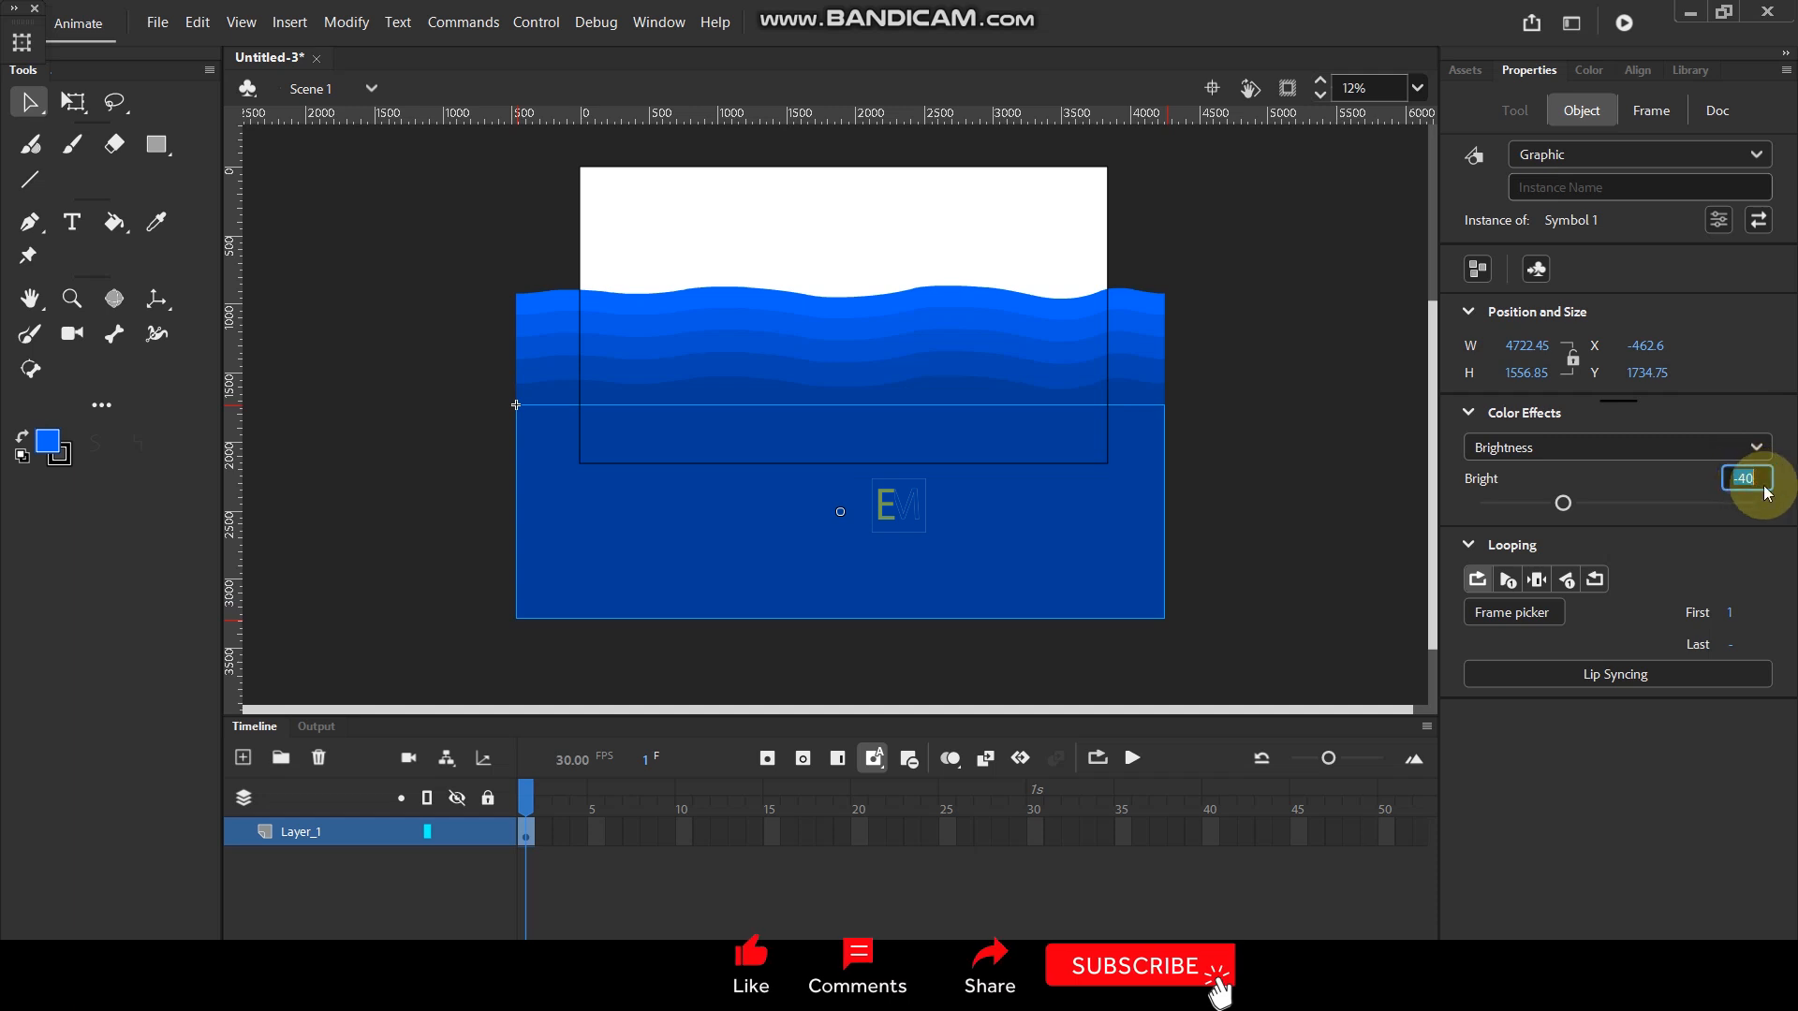
type("-50")
key("Return")
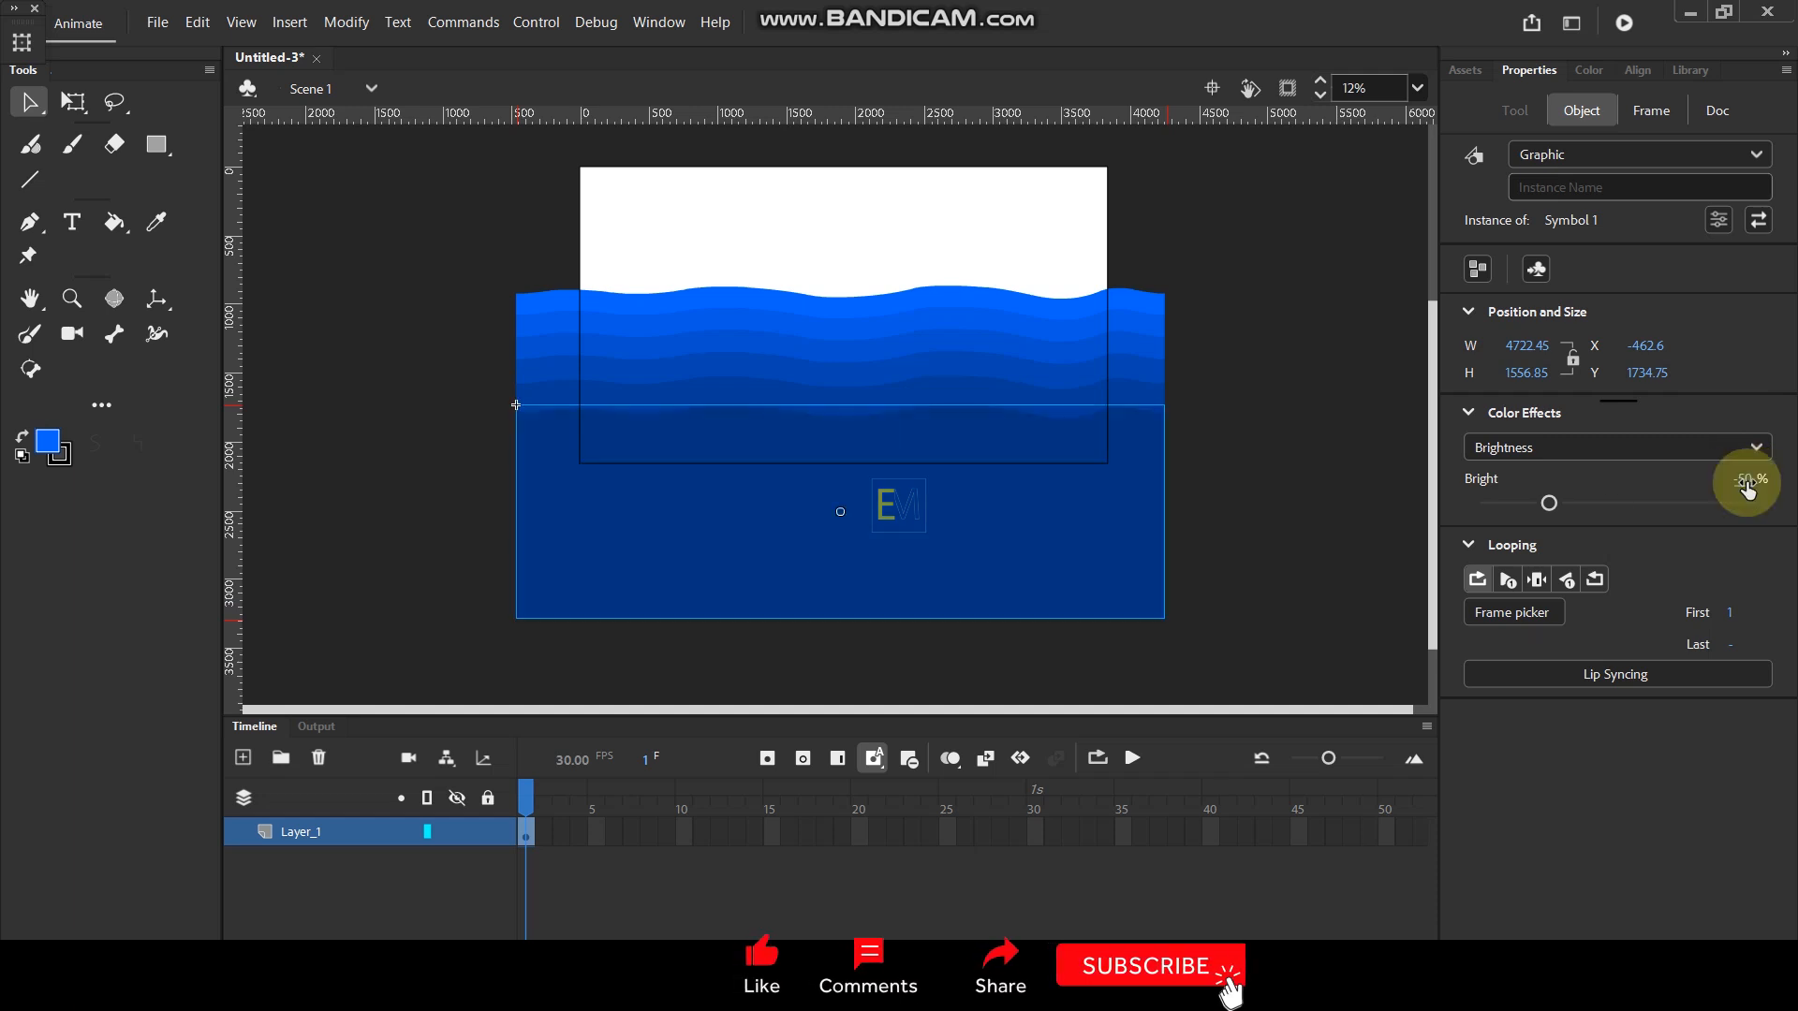
left_click(1161, 260)
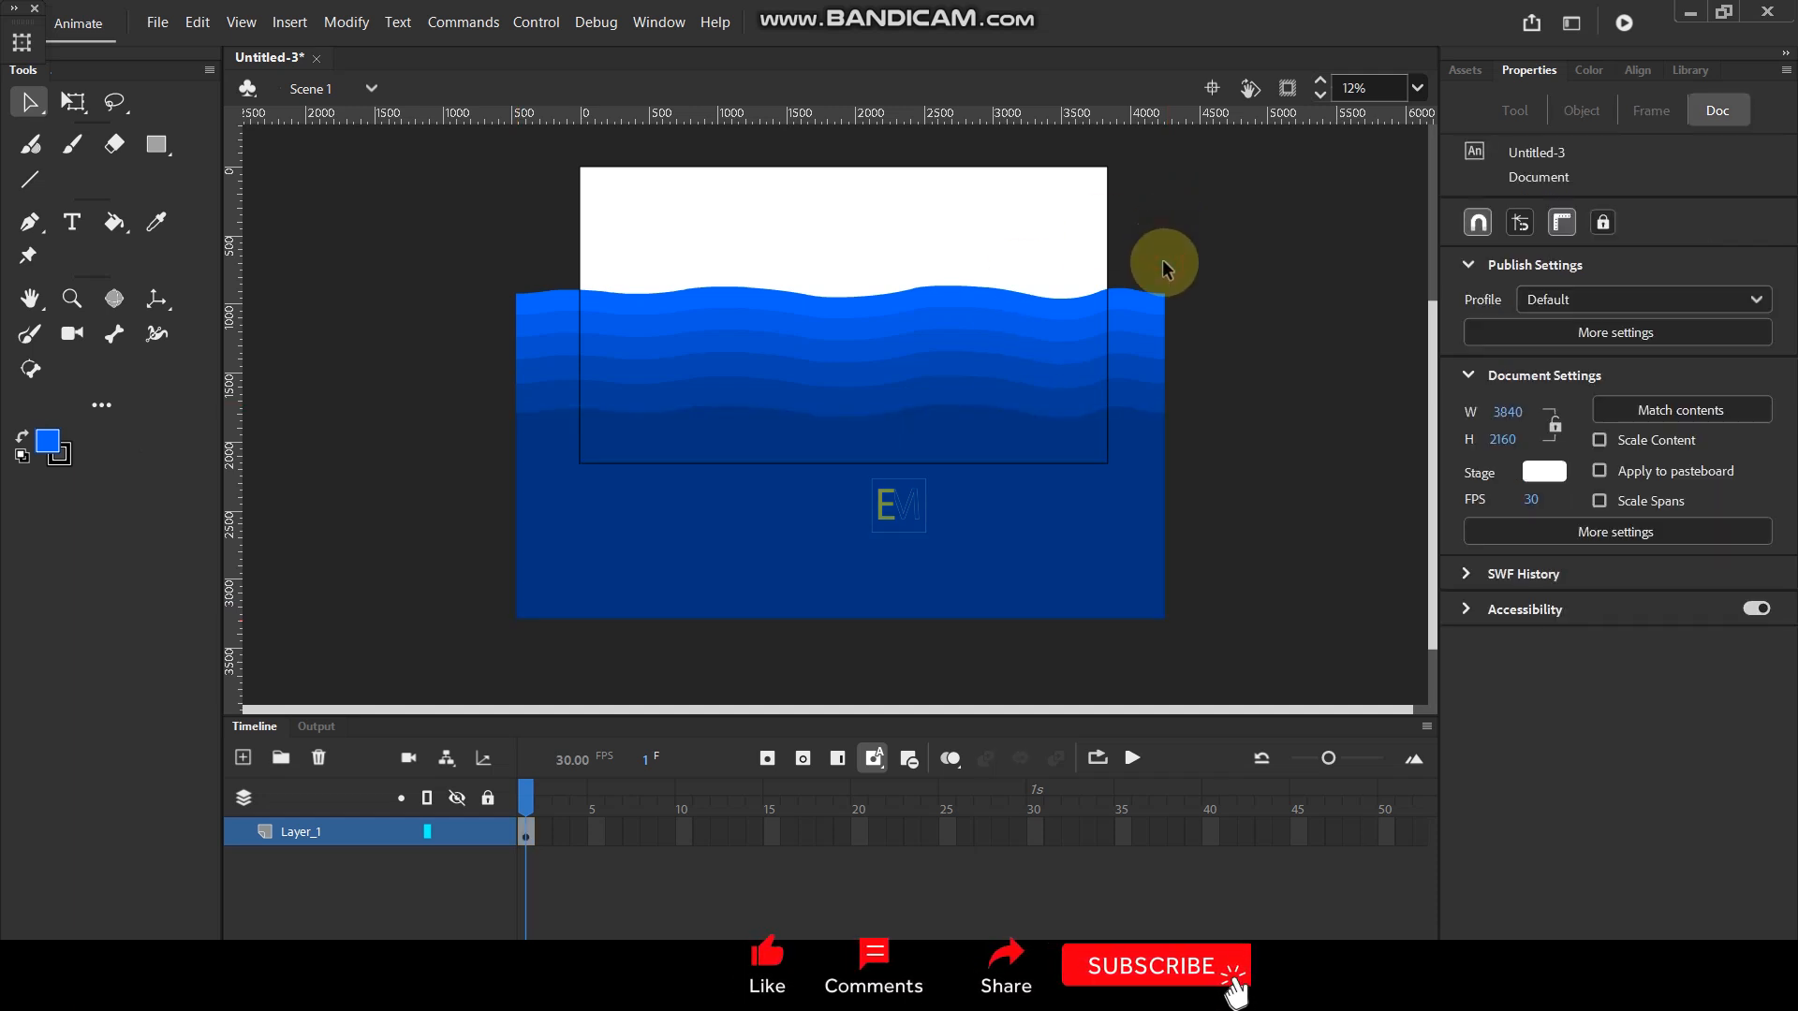
- Set the looping first frame to 5 for the second wave from the top and 10 for the third
left_click(770, 328)
left_click(72, 100)
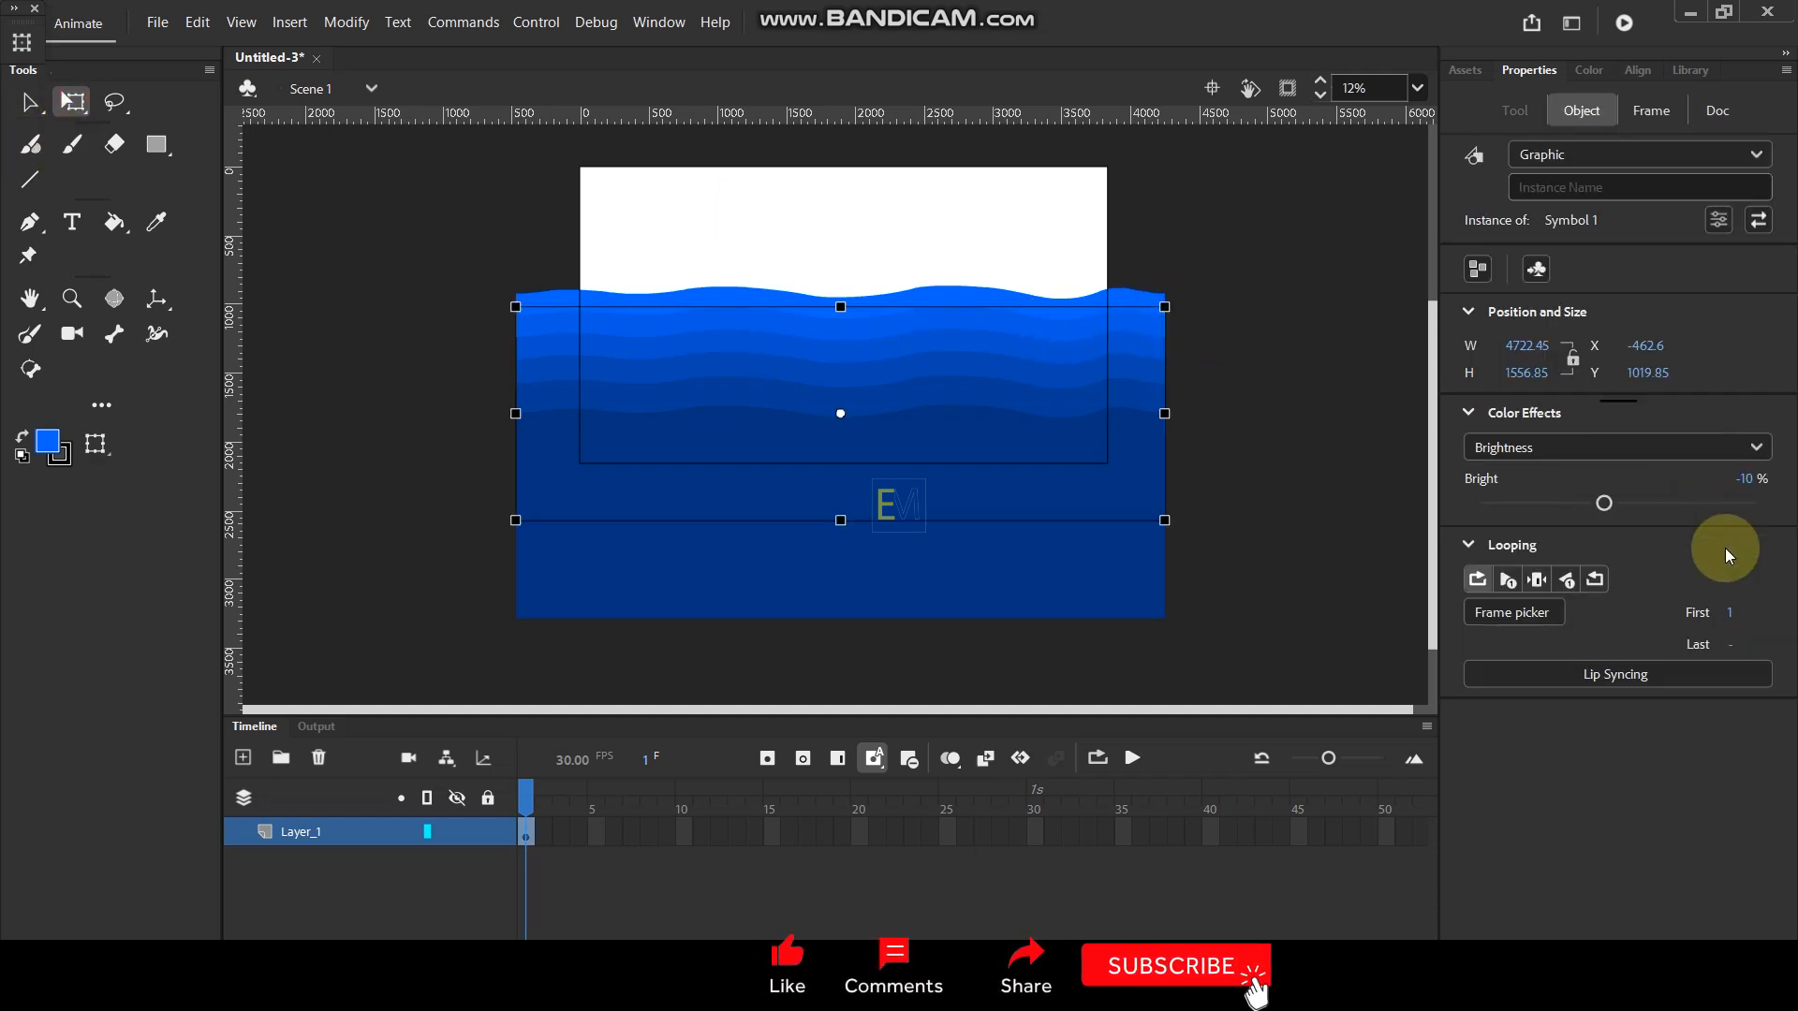
left_click(1734, 615)
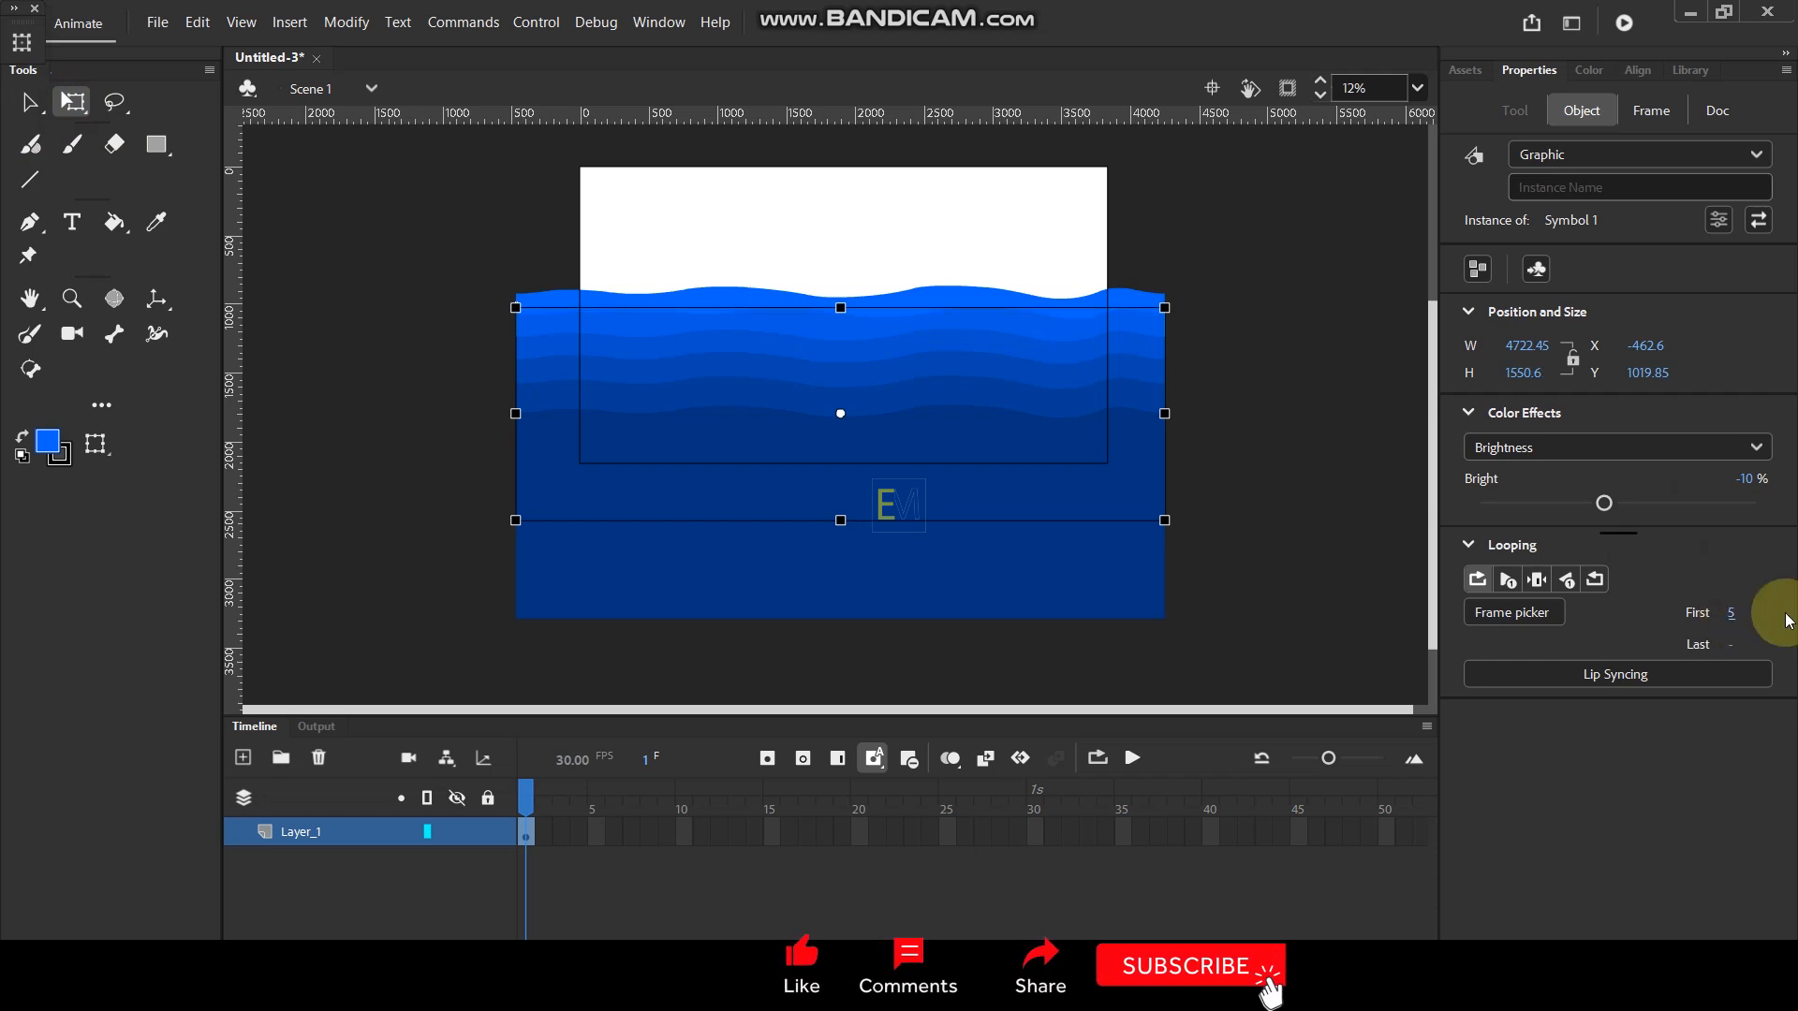
left_click(952, 344)
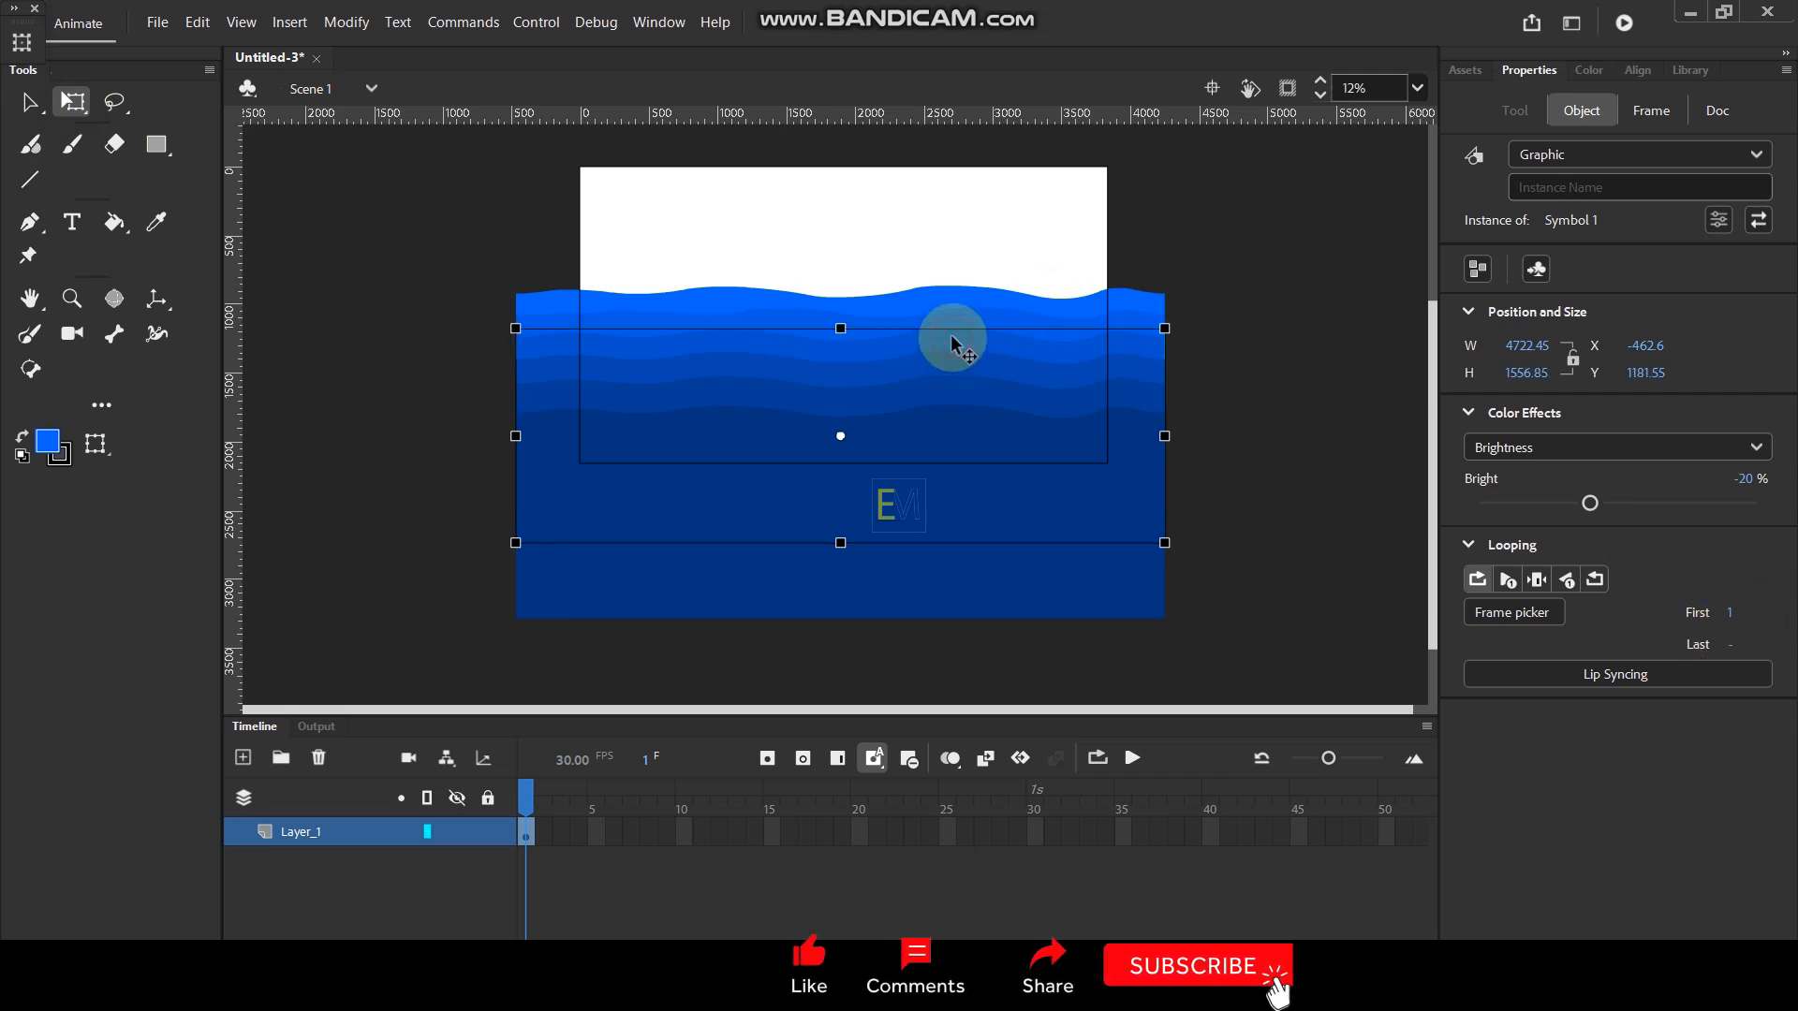
type("10")
key("Return")
- Set the looping first frame to 15 for the fourth wave from the top and 20 for the fifth
left_click(991, 372)
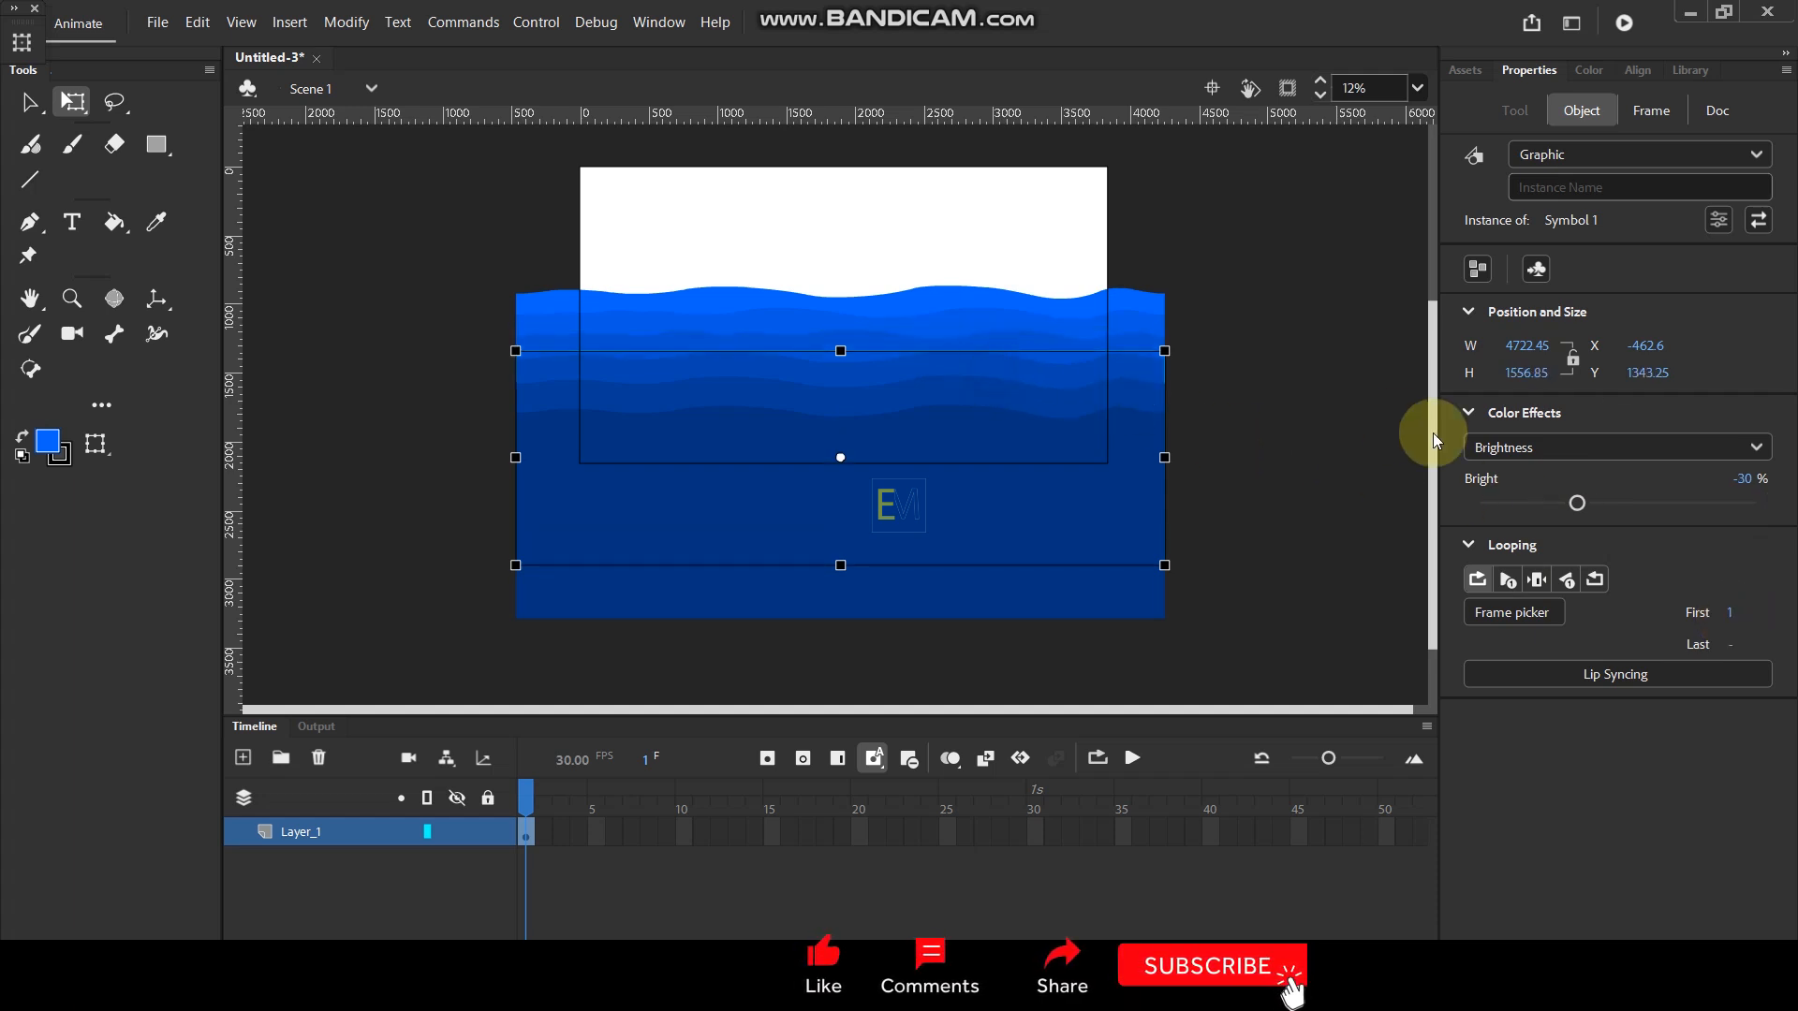
left_click(1731, 618)
type("15")
key("Return")
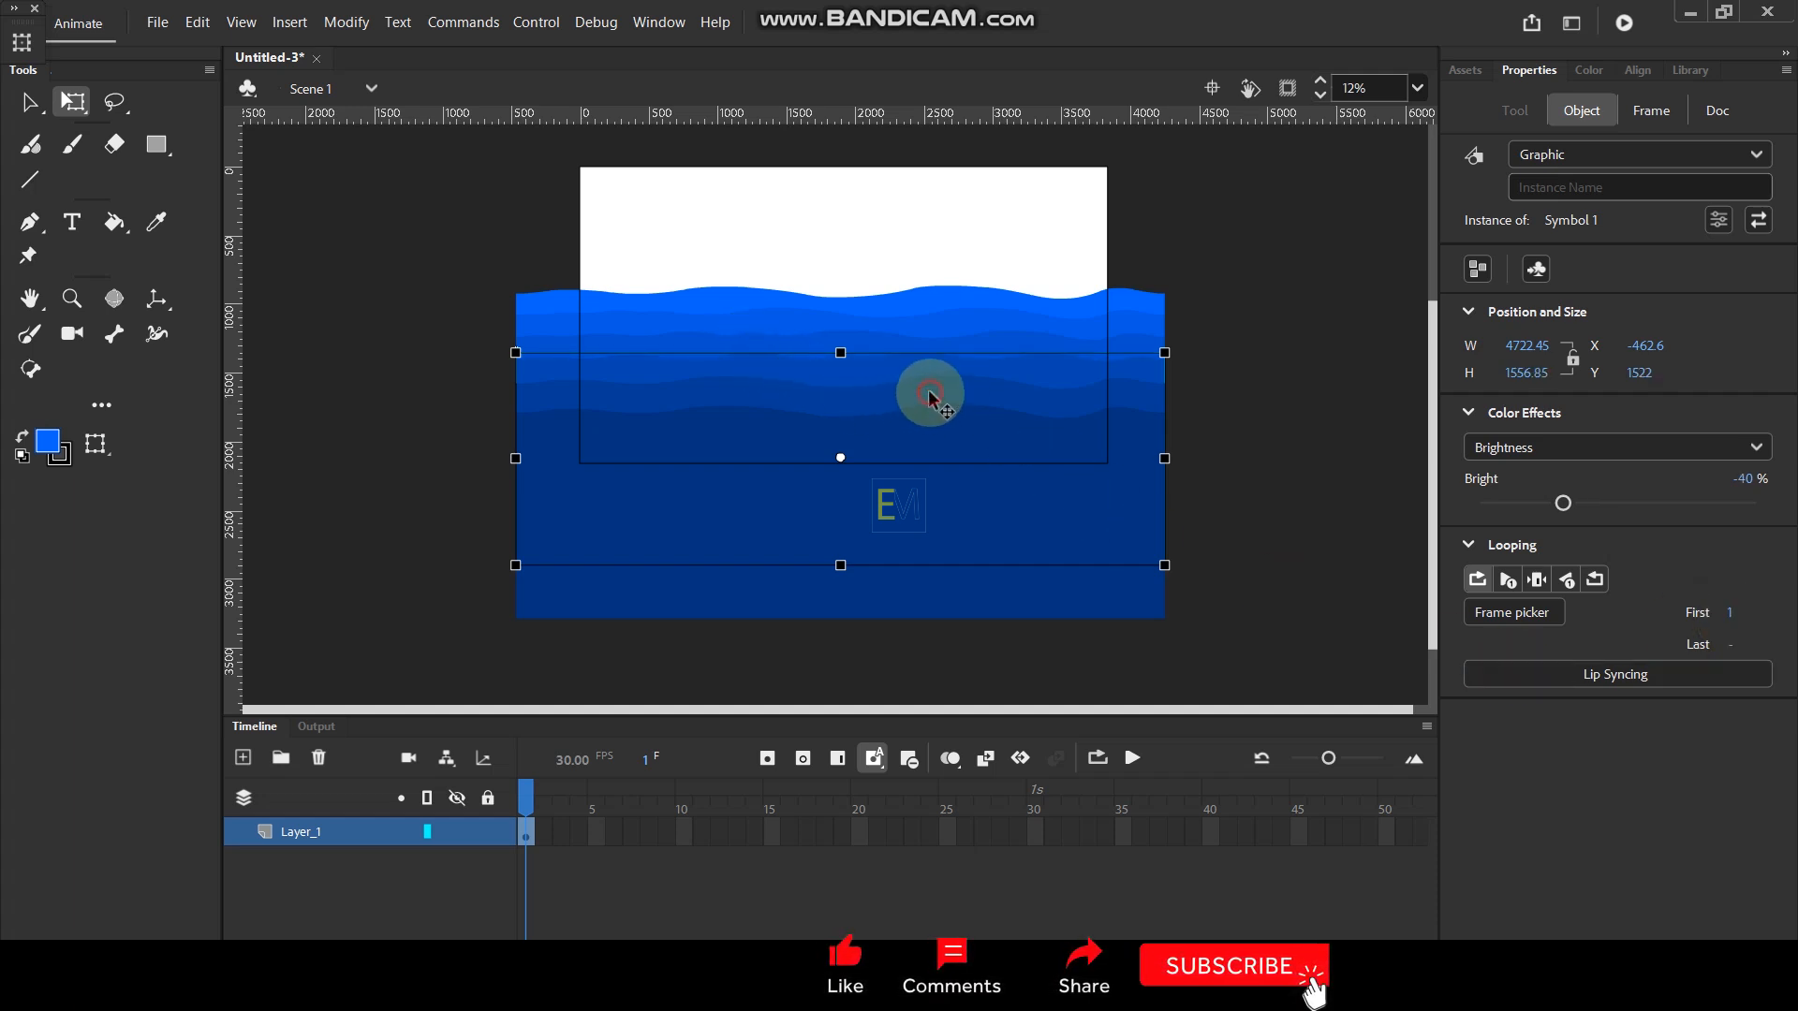
left_click(931, 393)
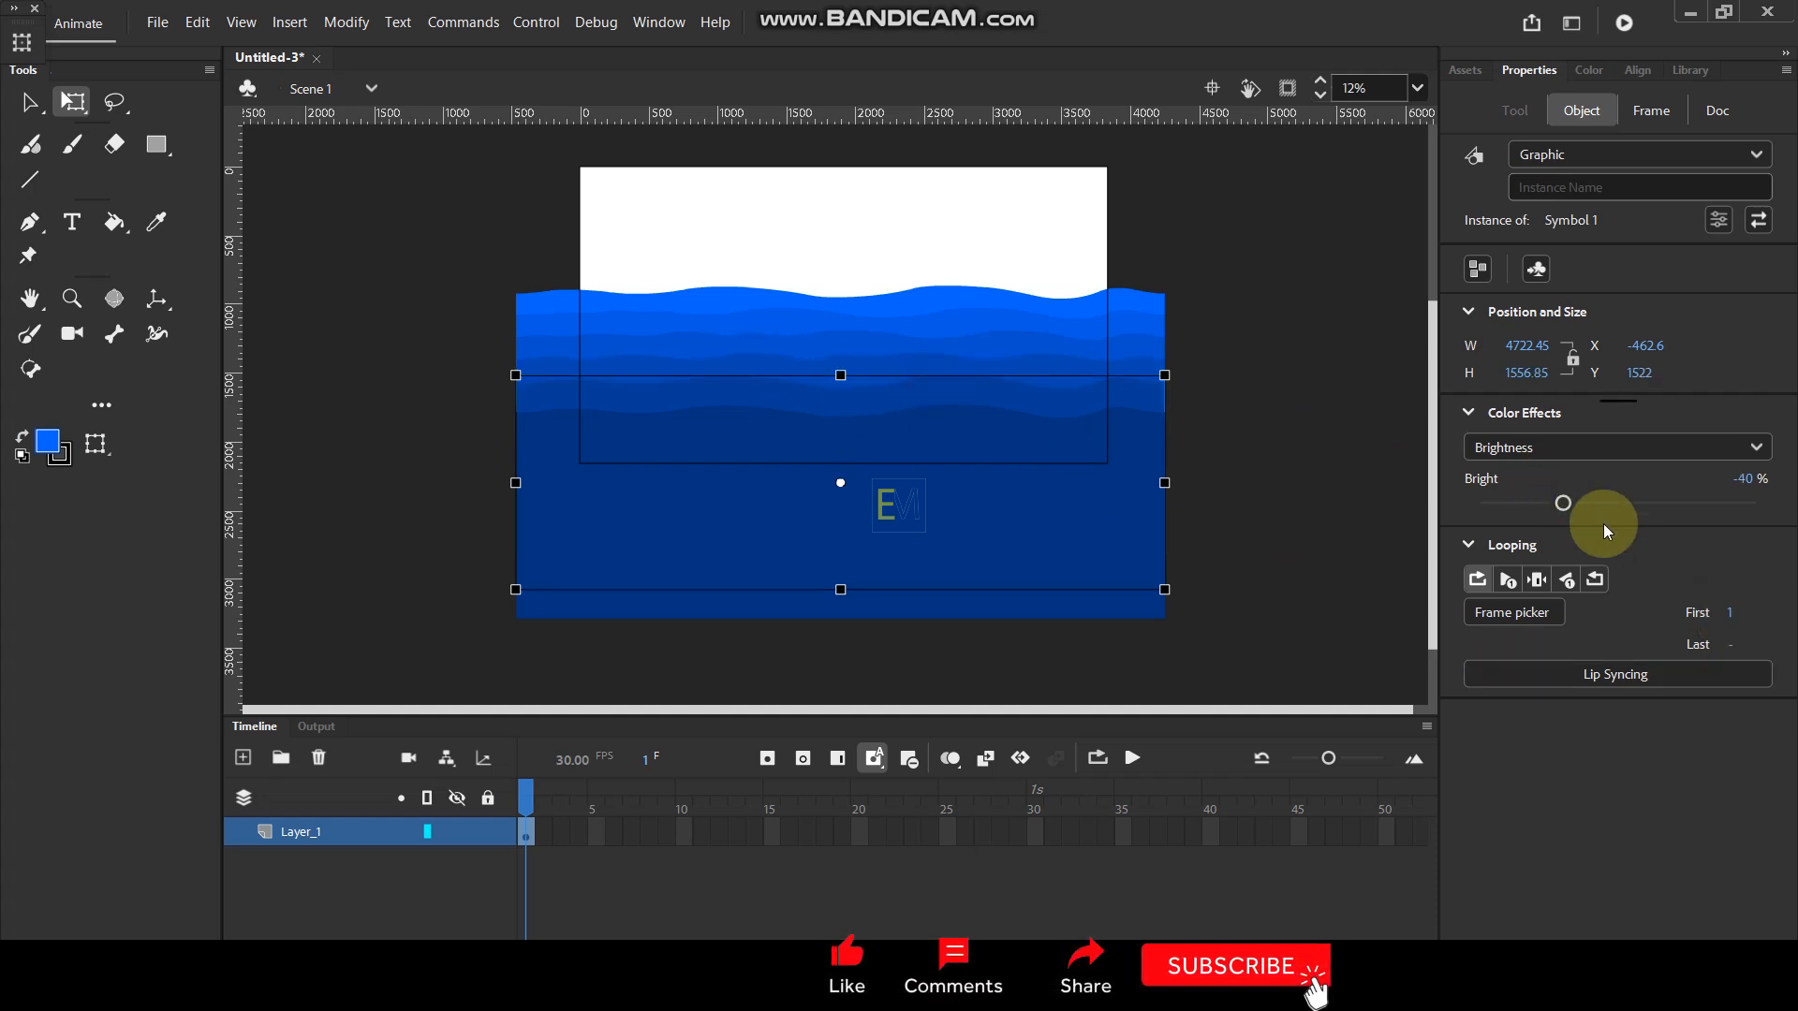
left_click(1731, 614)
type("20")
key("Return")
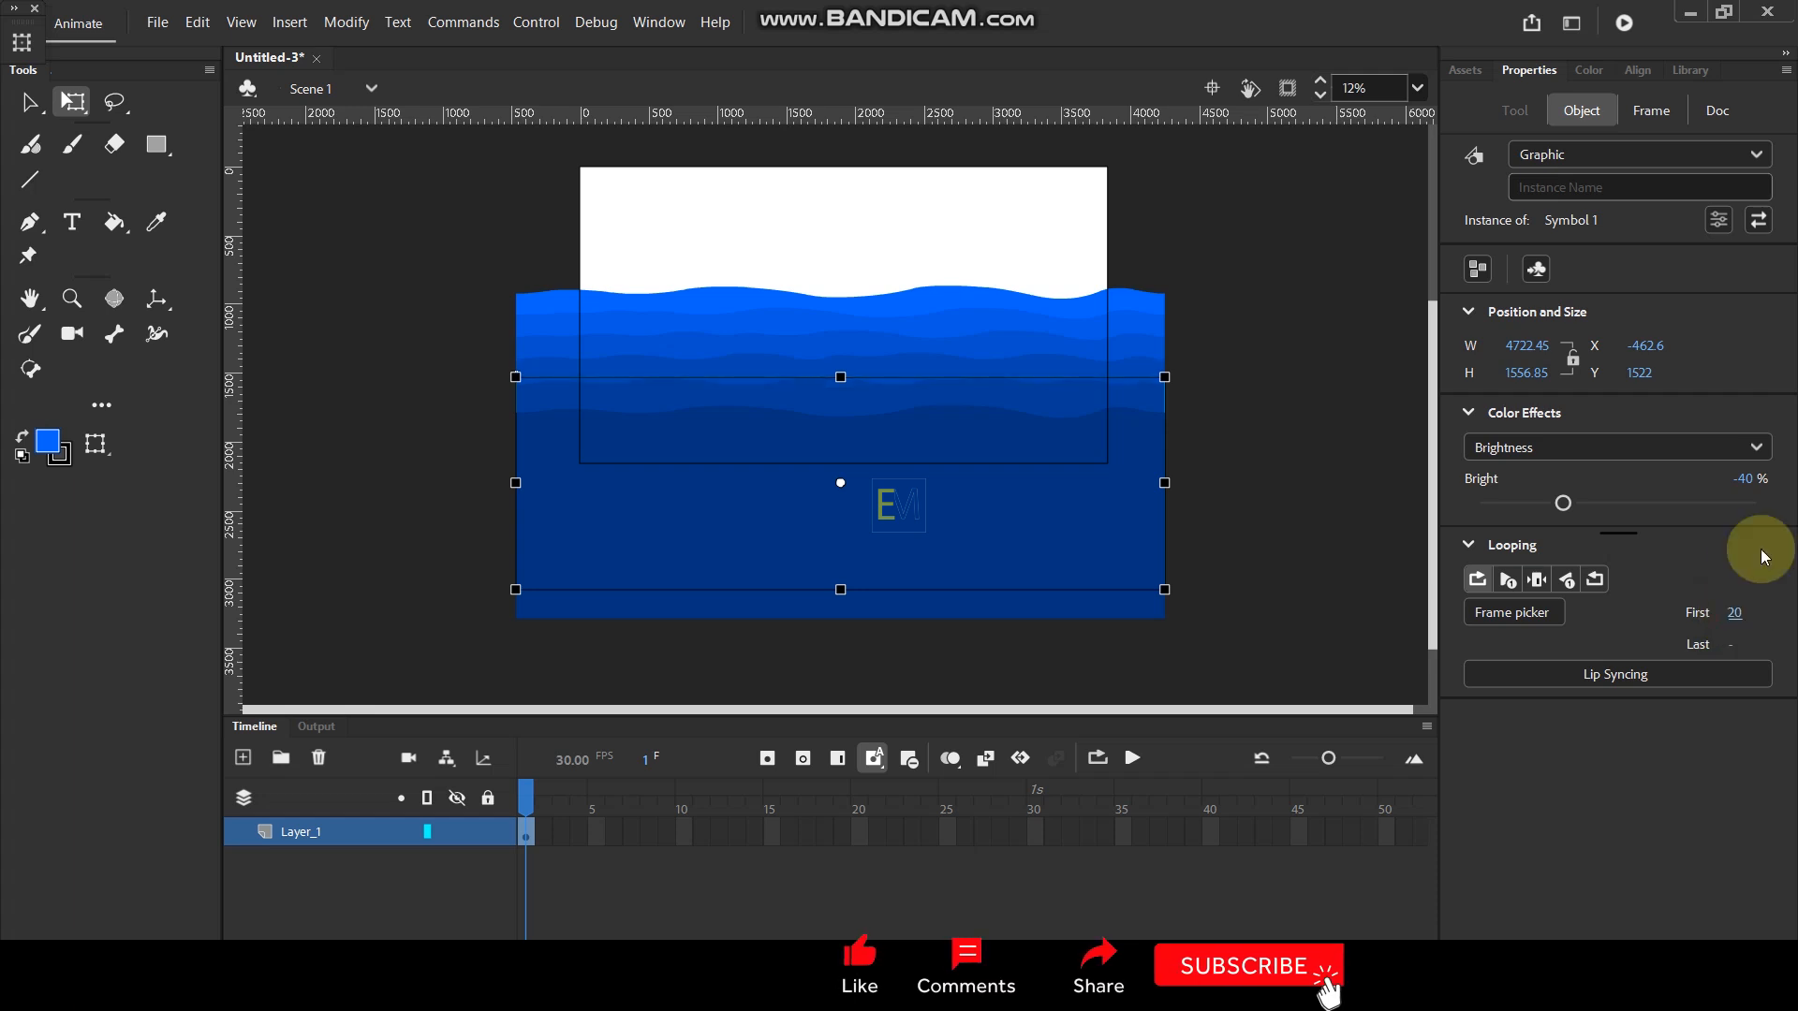
- Set the looping first frame of the lowest, darkest wave to 25
left_click(908, 448)
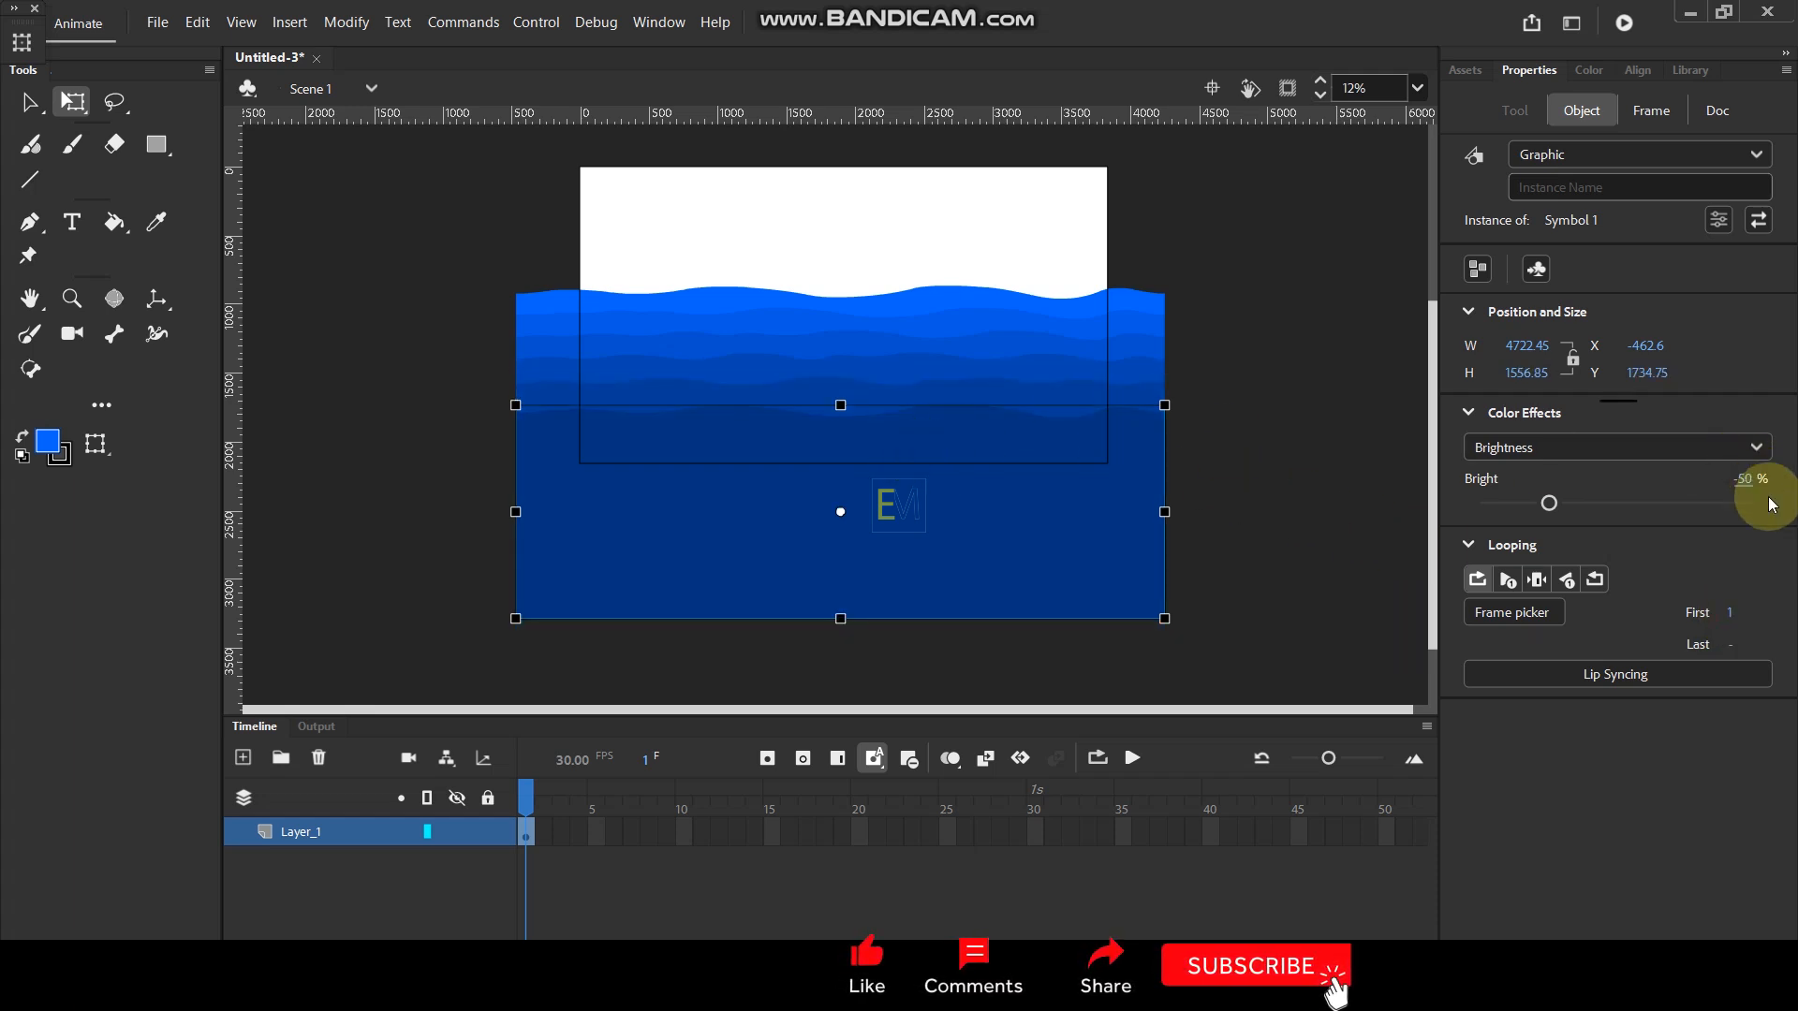
type("40")
key("Return")
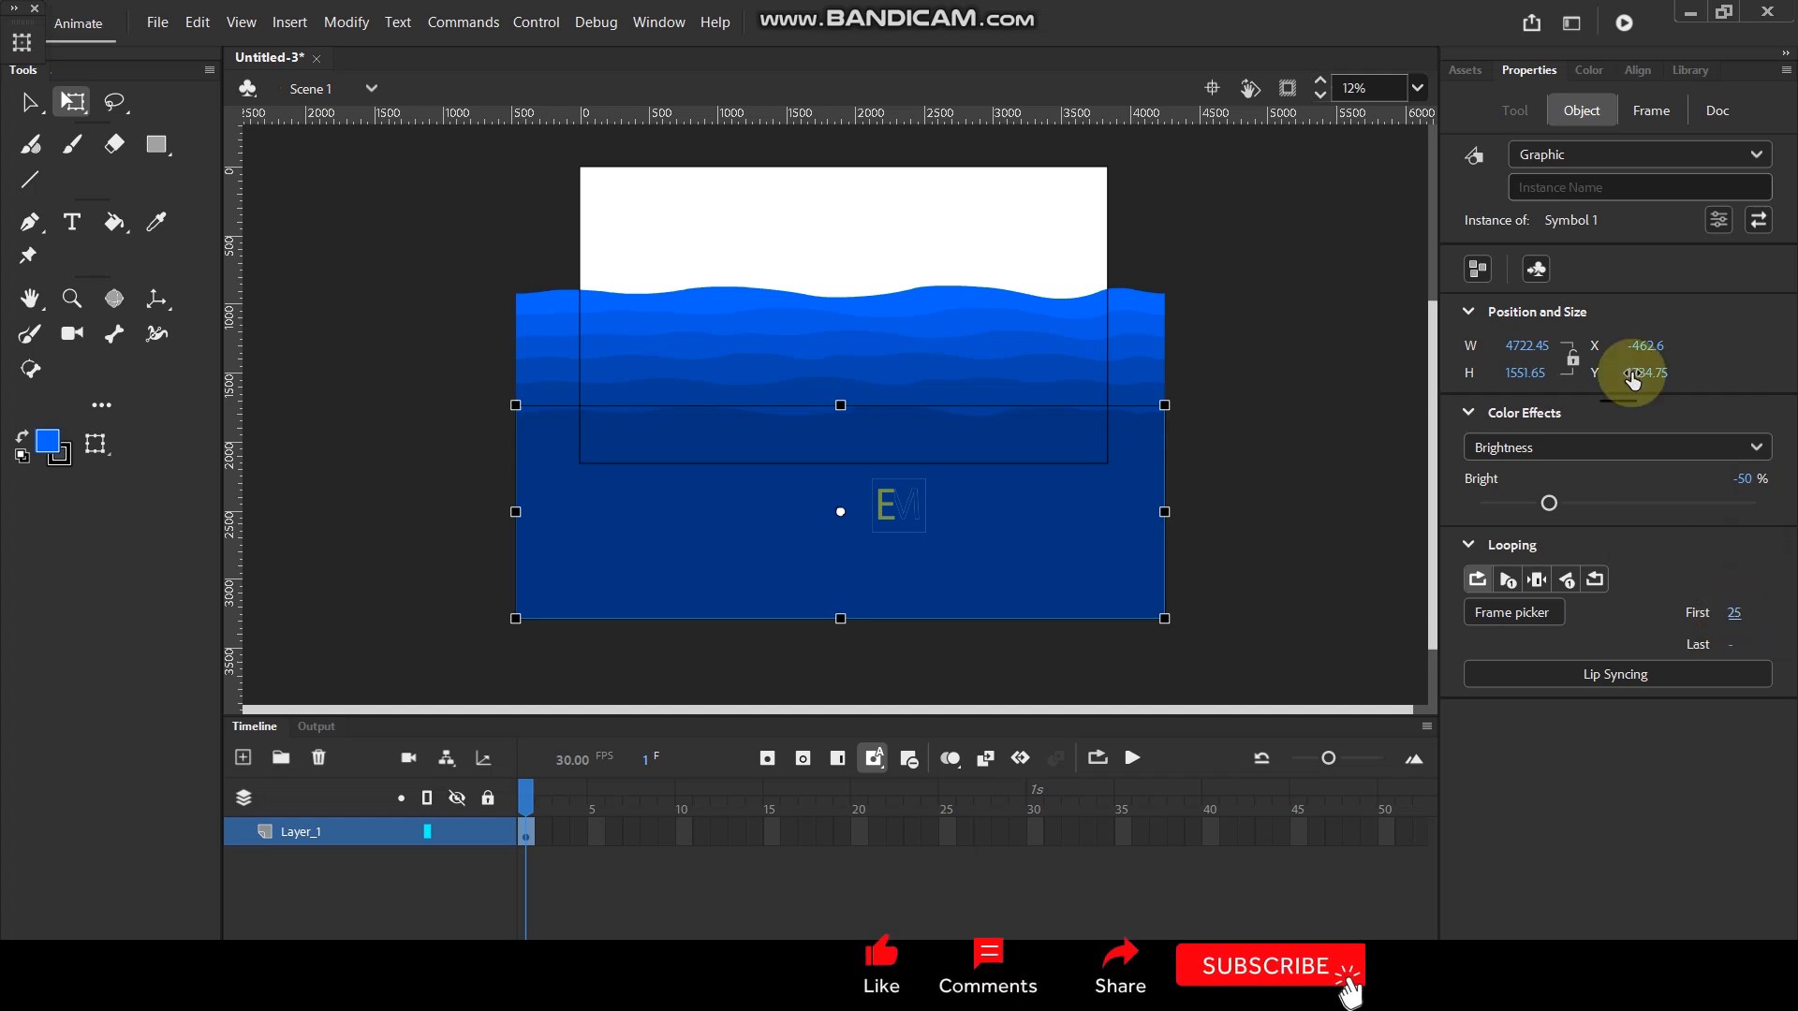
left_click(1268, 341)
- Widen the second, third and fourth waves around their centres, each more than the one above, making the fourth about 5982 px wide
left_click(1134, 327)
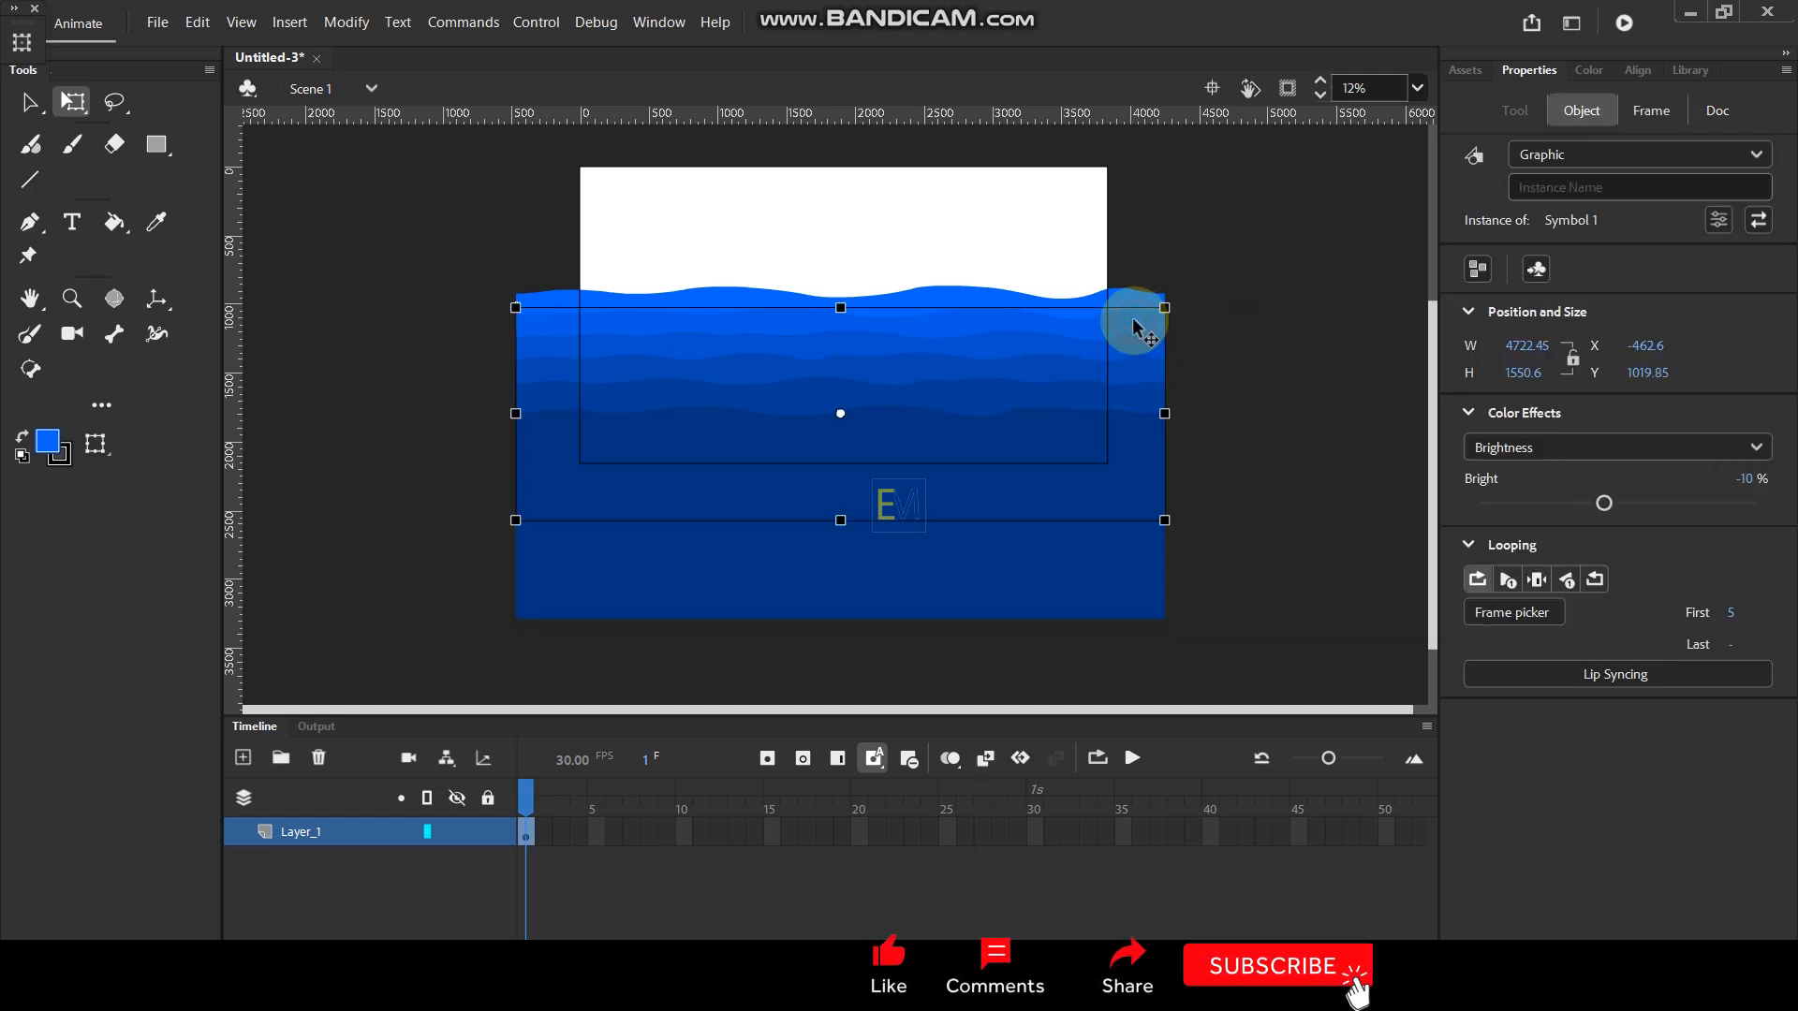
left_click_drag(1168, 413, 1200, 409)
mouse_move(1196, 309)
left_mouse_down()
mouse_move(1232, 289)
mouse_move(1222, 300)
left_mouse_up()
left_click(1155, 347)
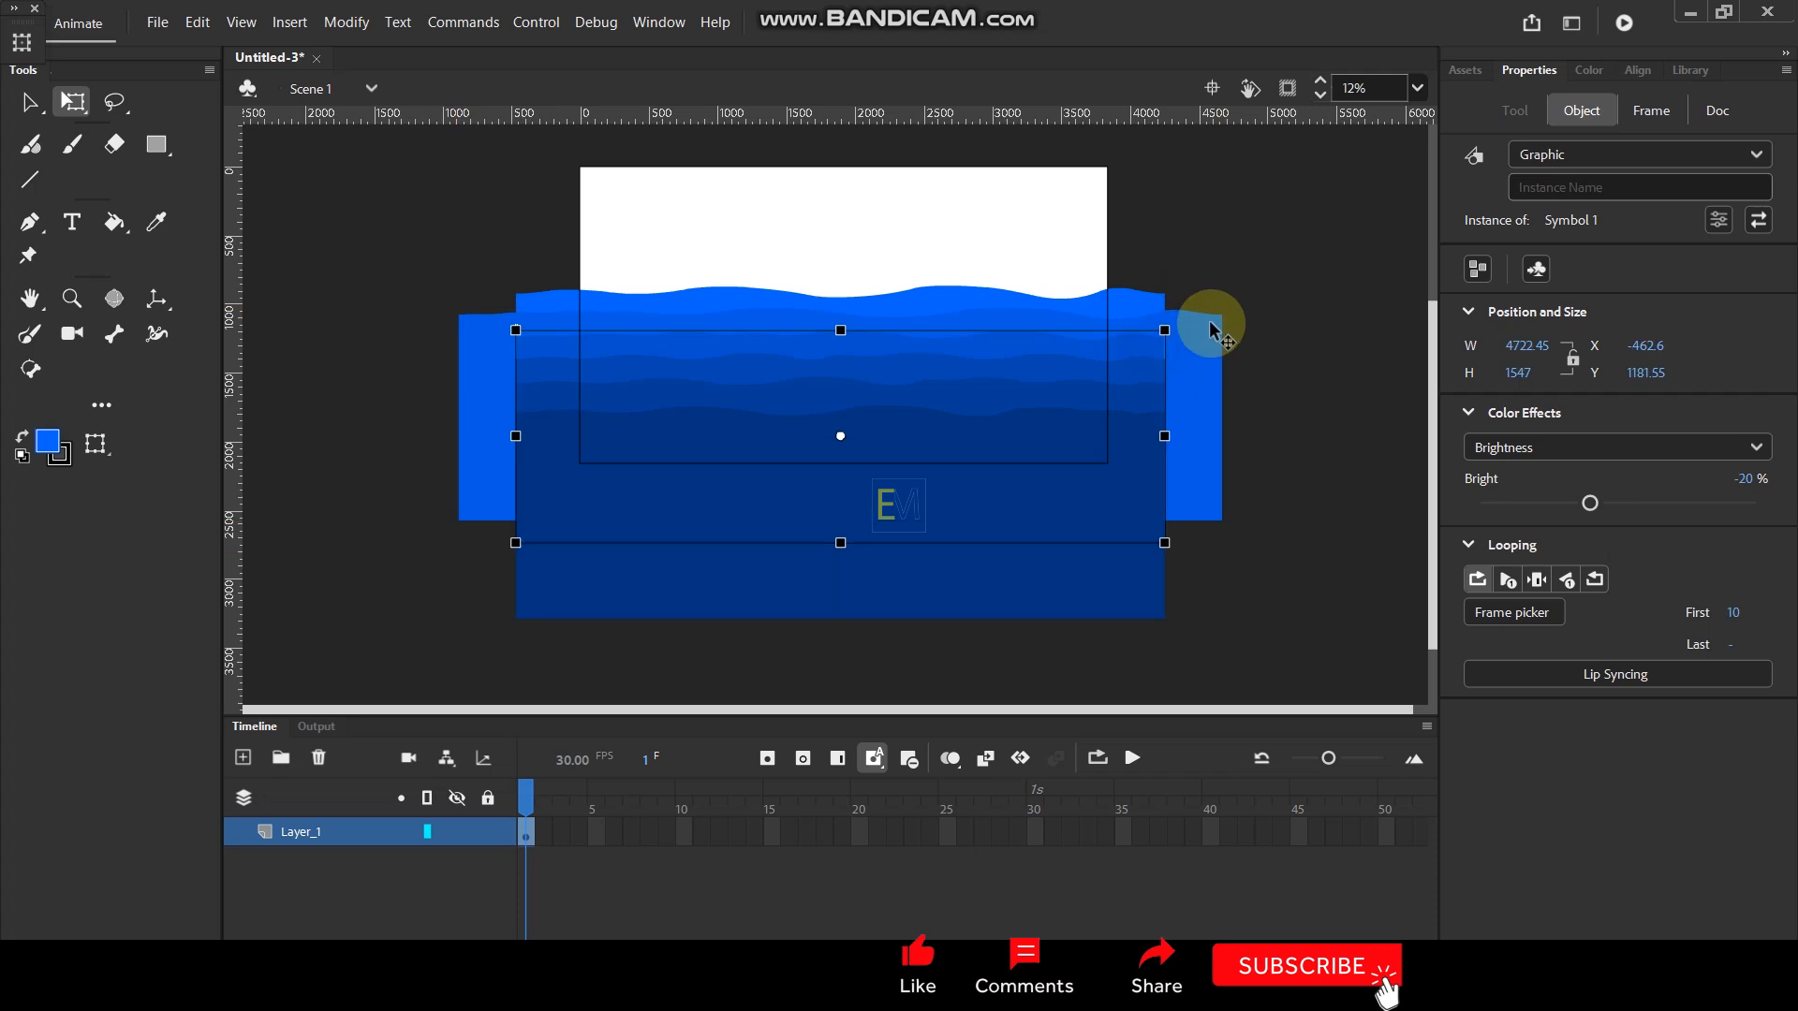
left_click_drag(1168, 330, 1237, 328)
left_click(1150, 371)
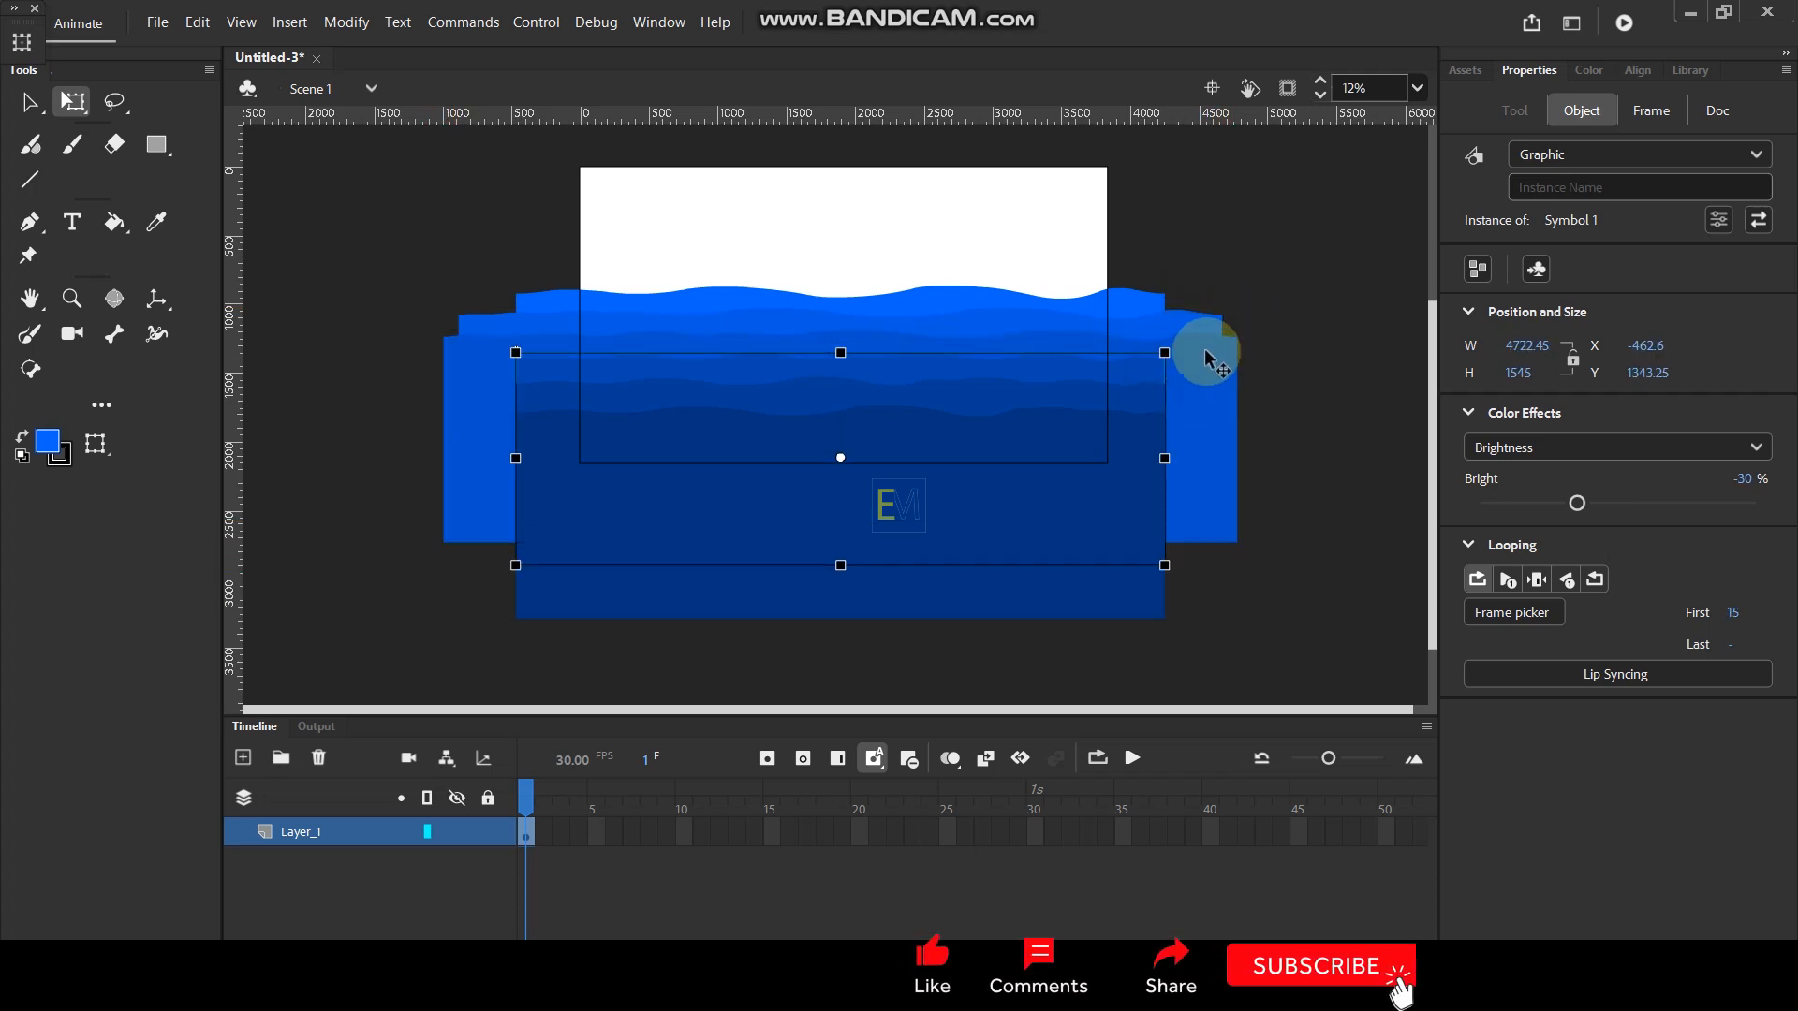
left_click_drag(1166, 350, 1249, 343)
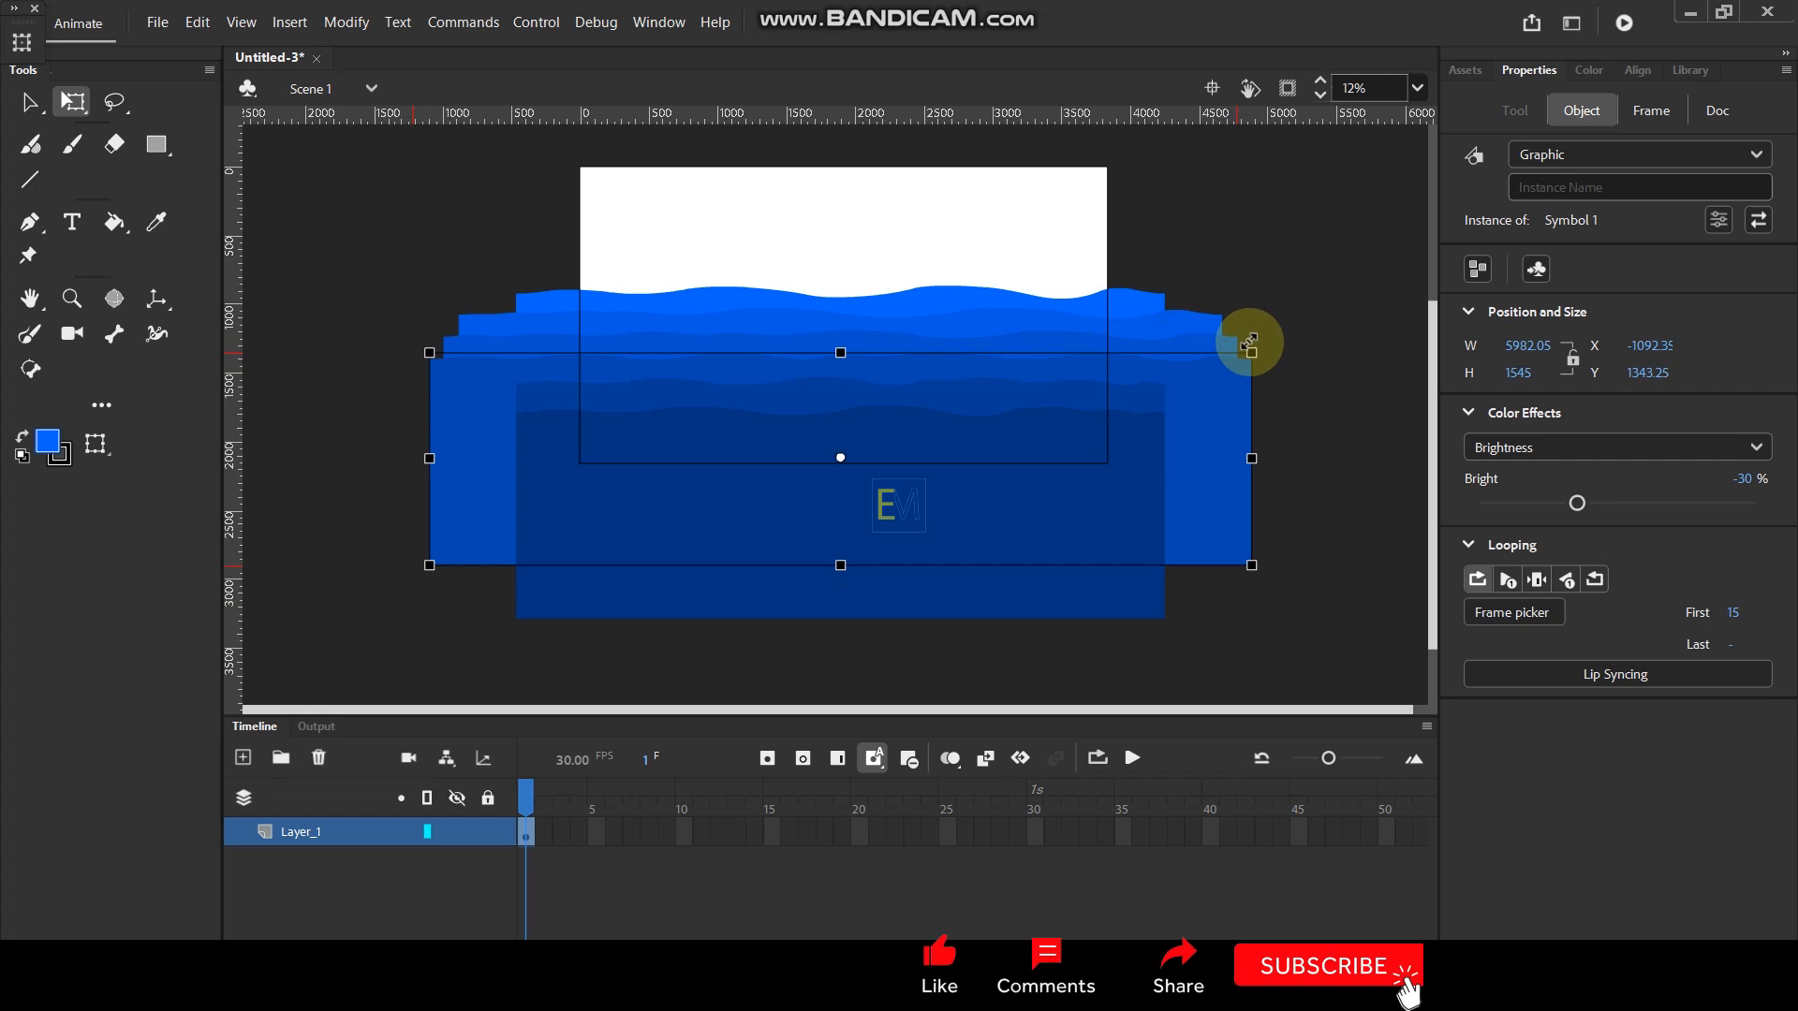
- Widen the fifth and sixth waves around their centres past the fourth wave's edges, making the sixth about 6357 px wide
left_click(1124, 389)
left_click_drag(1164, 377, 1275, 376)
left_click(1131, 431)
left_click_drag(1161, 406, 1268, 393)
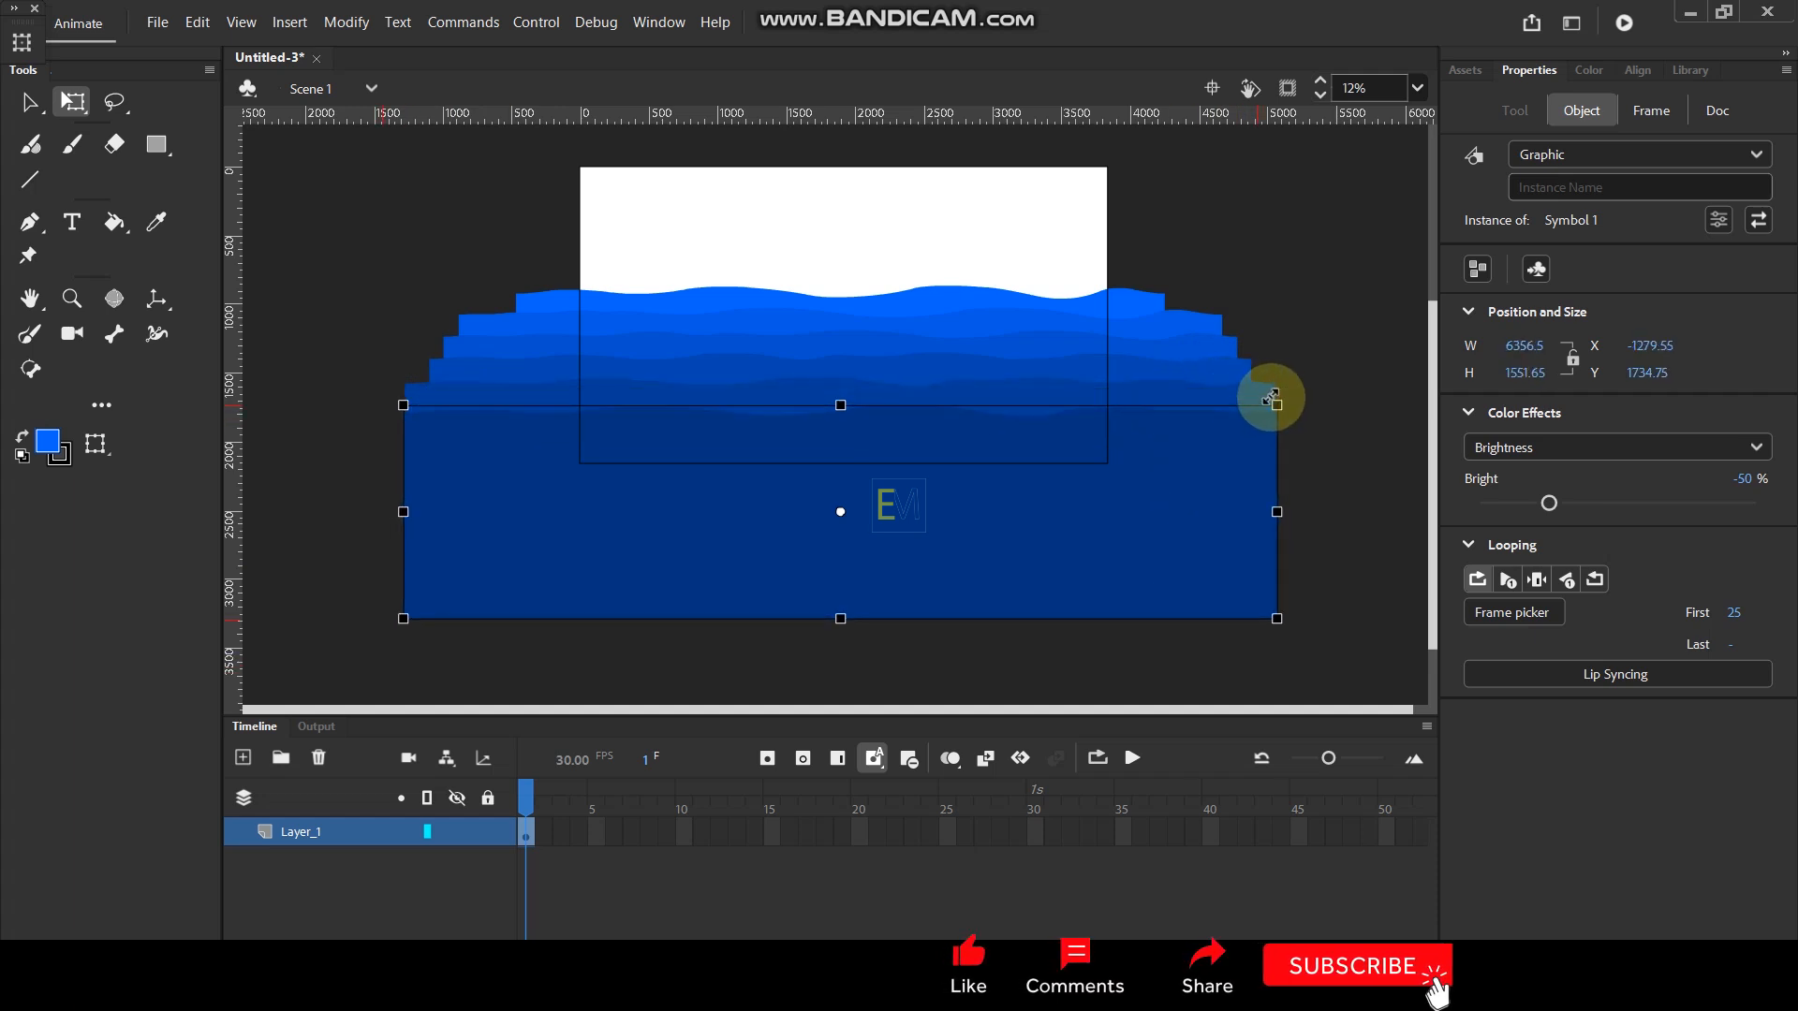
- Nudge the topmost wave down to about Y 952, closer to the second wave
left_click(907, 290)
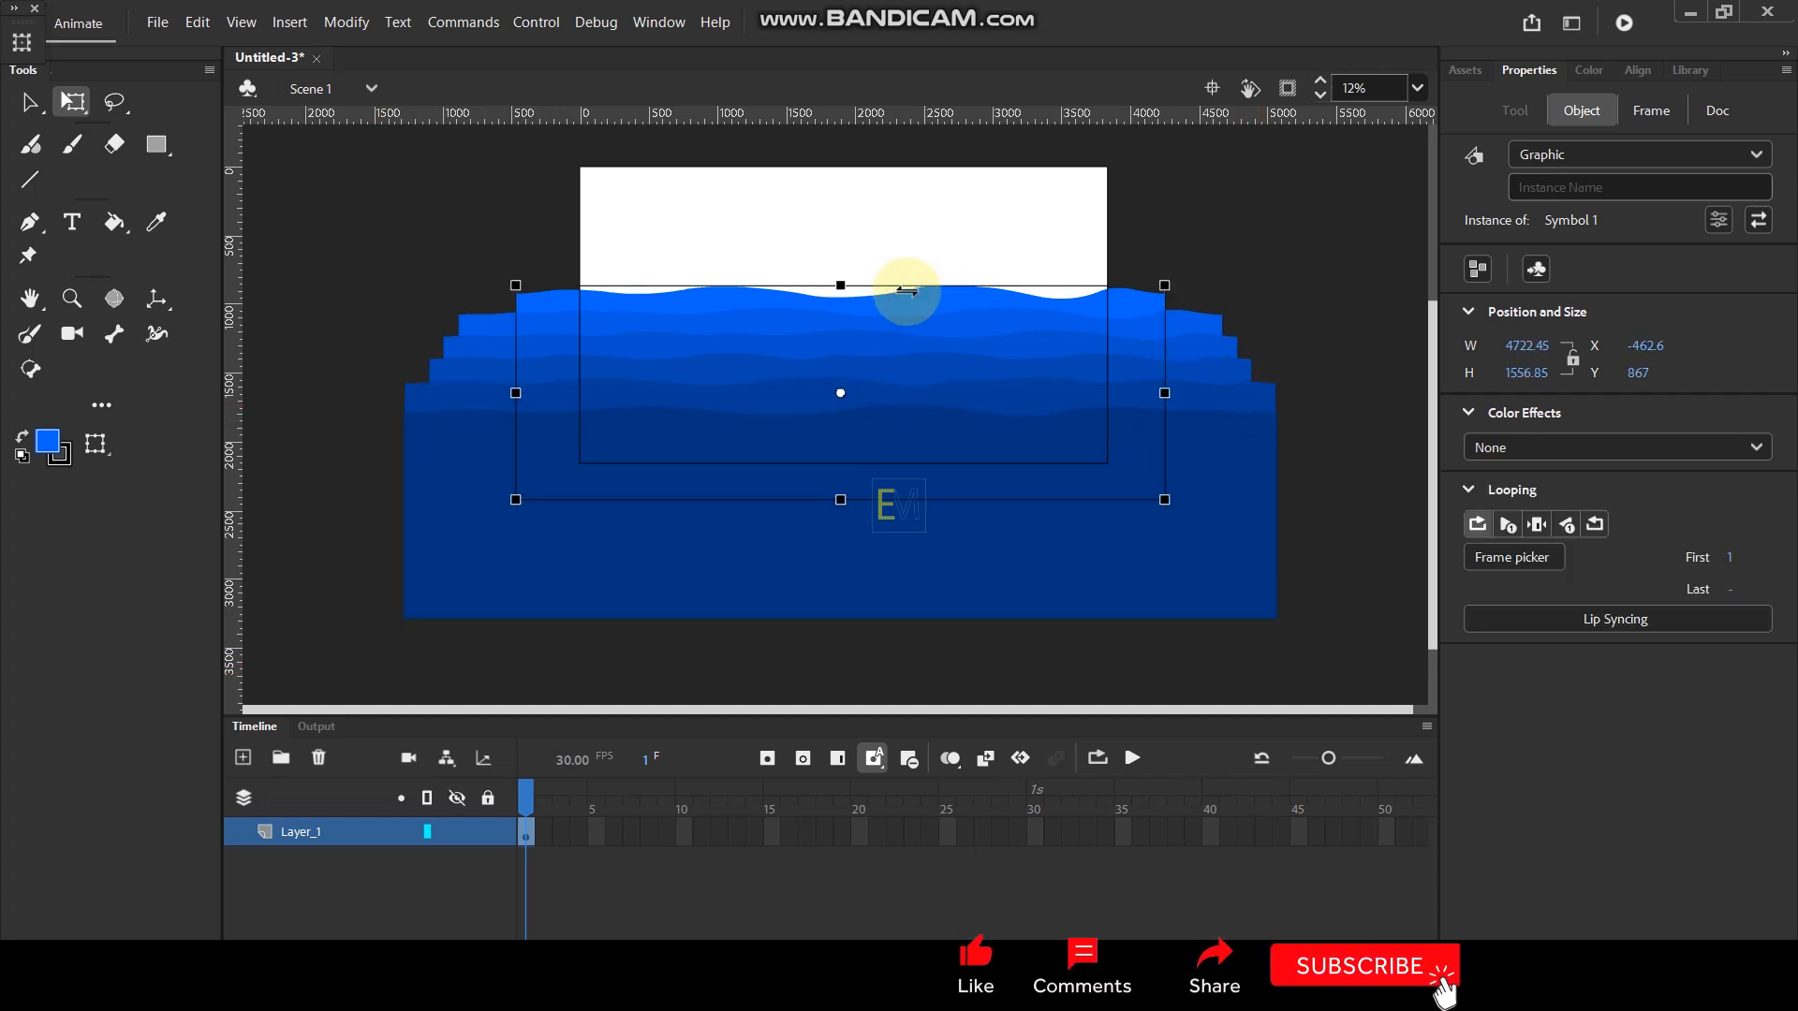
key("Down")
key("Down")
key("Down")
key("Down")
key("Down")
key("Down")
key("Down")
key("Down")
key("Down")
key("Down")
key("Down")
key("Down")
key("Down")
key("Down")
key("Down")
key("Down")
key("Down")
key("Down")
key("Down")
key("Down")
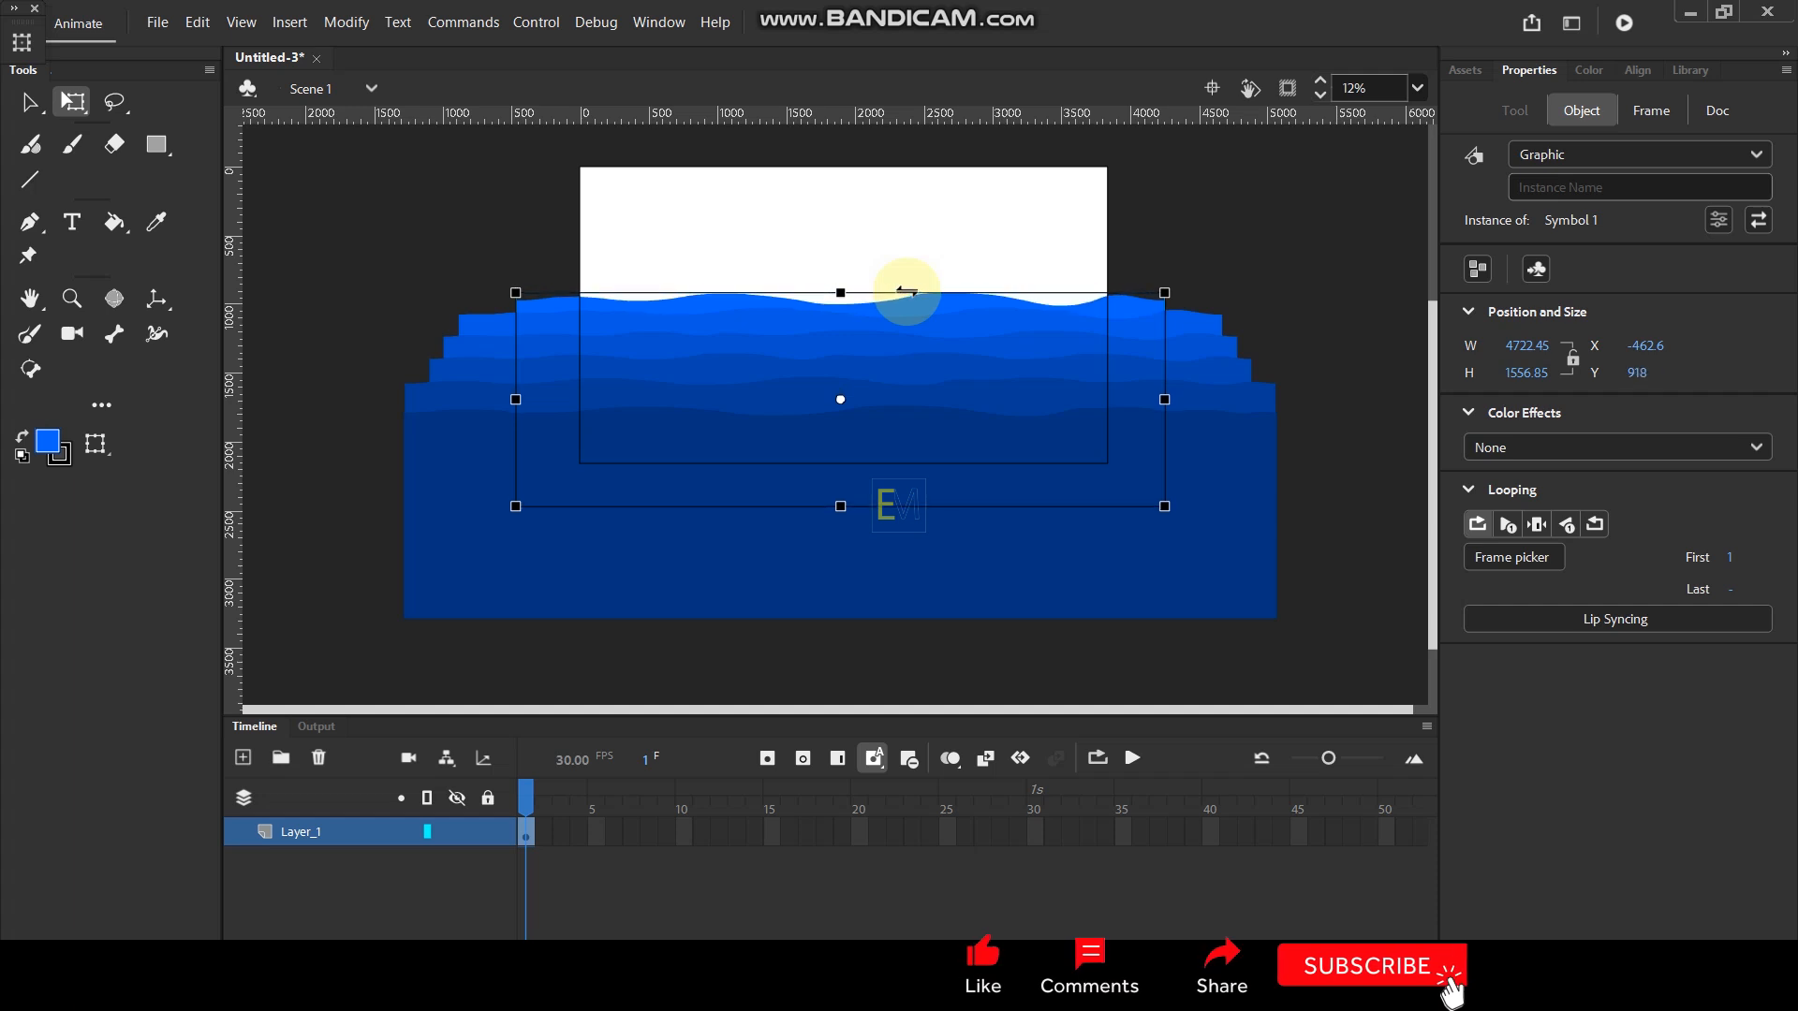
key("Down")
key("Down")
key("Down")
key("Down")
key("Down")
key("Down")
key("Down")
key("Down")
key("Down")
key("Down")
key("Down")
key("Down")
key("Down")
key("Down")
key("Down")
key("Down")
key("Down")
key("Down")
key("Down")
key("Down")
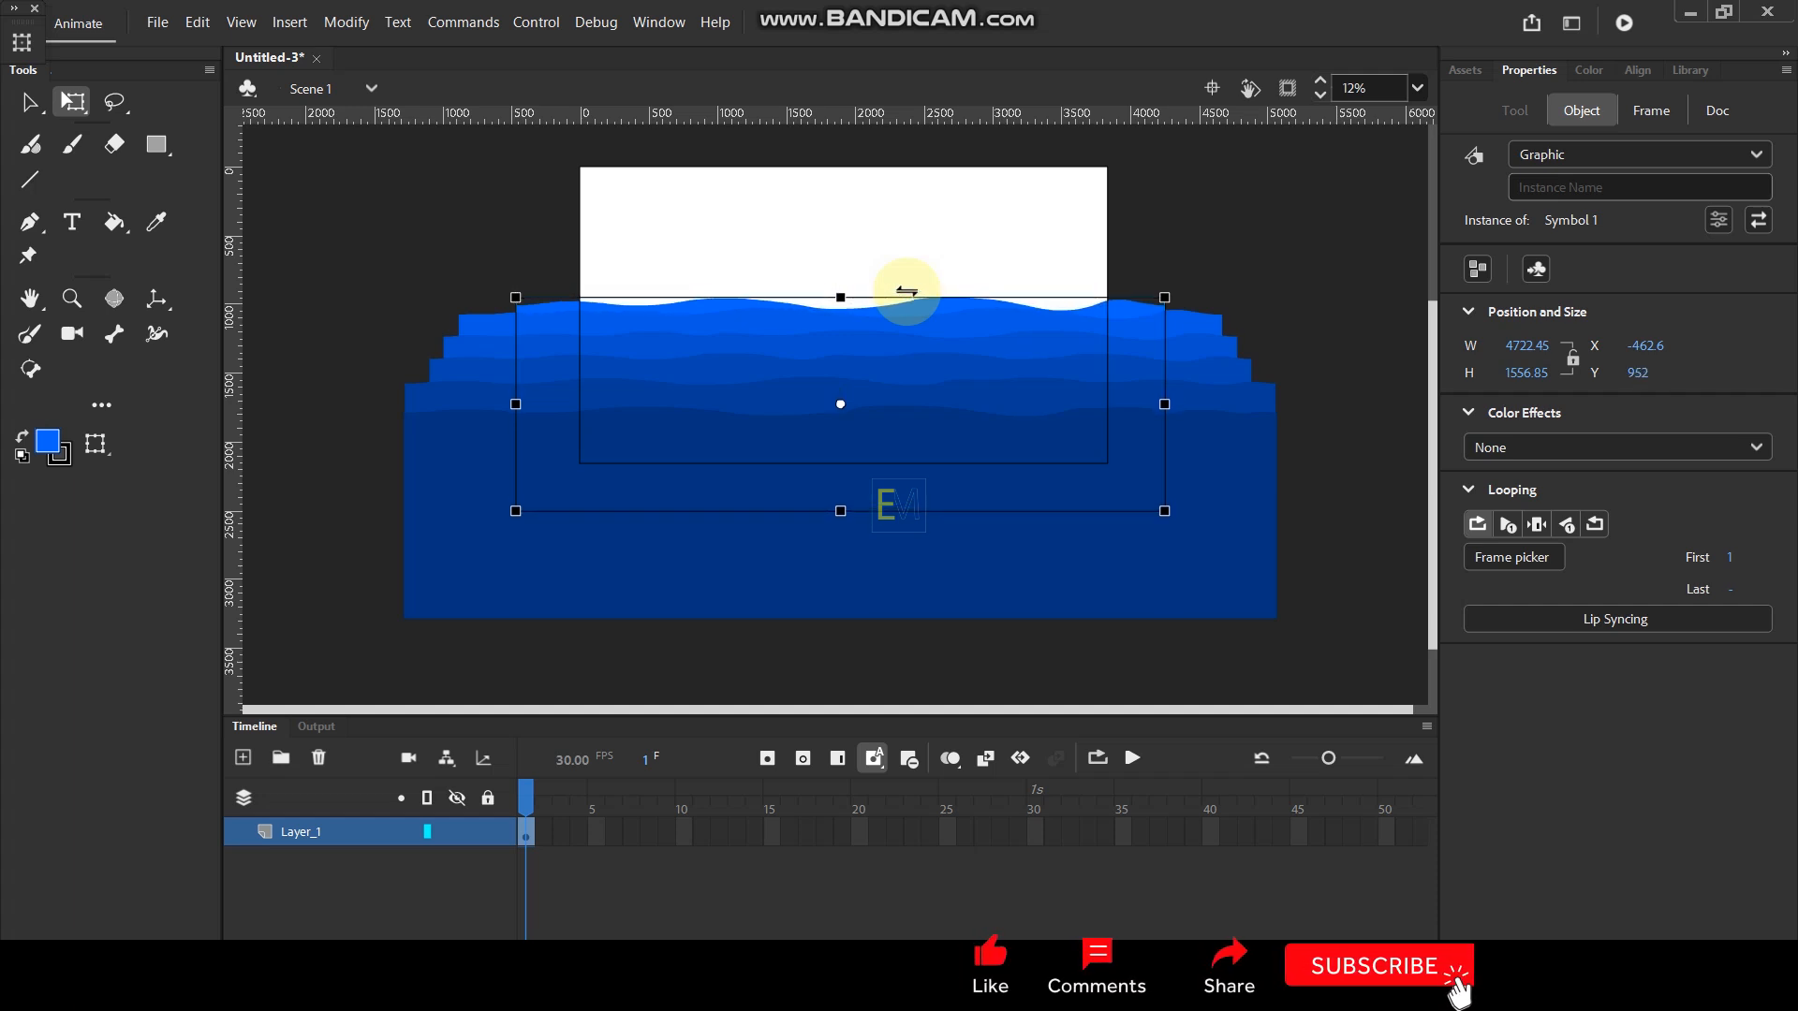
- Extend the frames of Layer_1 to frame 30
left_click(1034, 832)
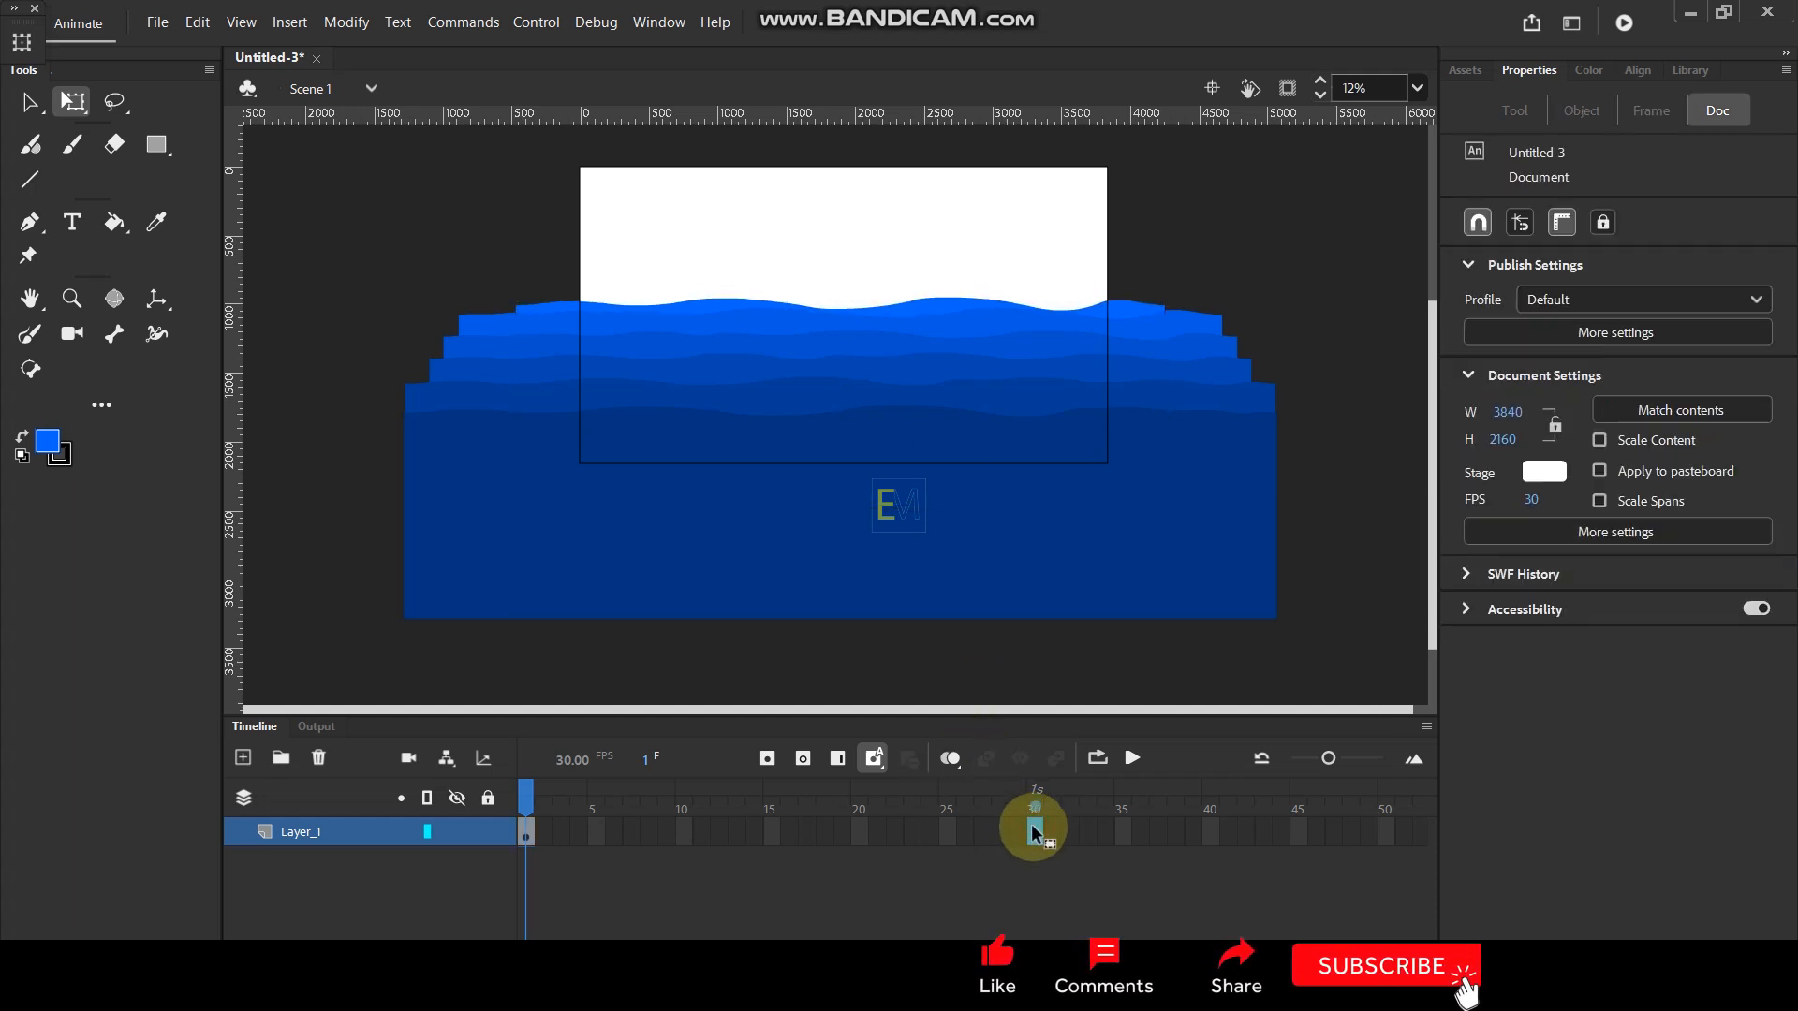
key("F5")
left_click(875, 192)
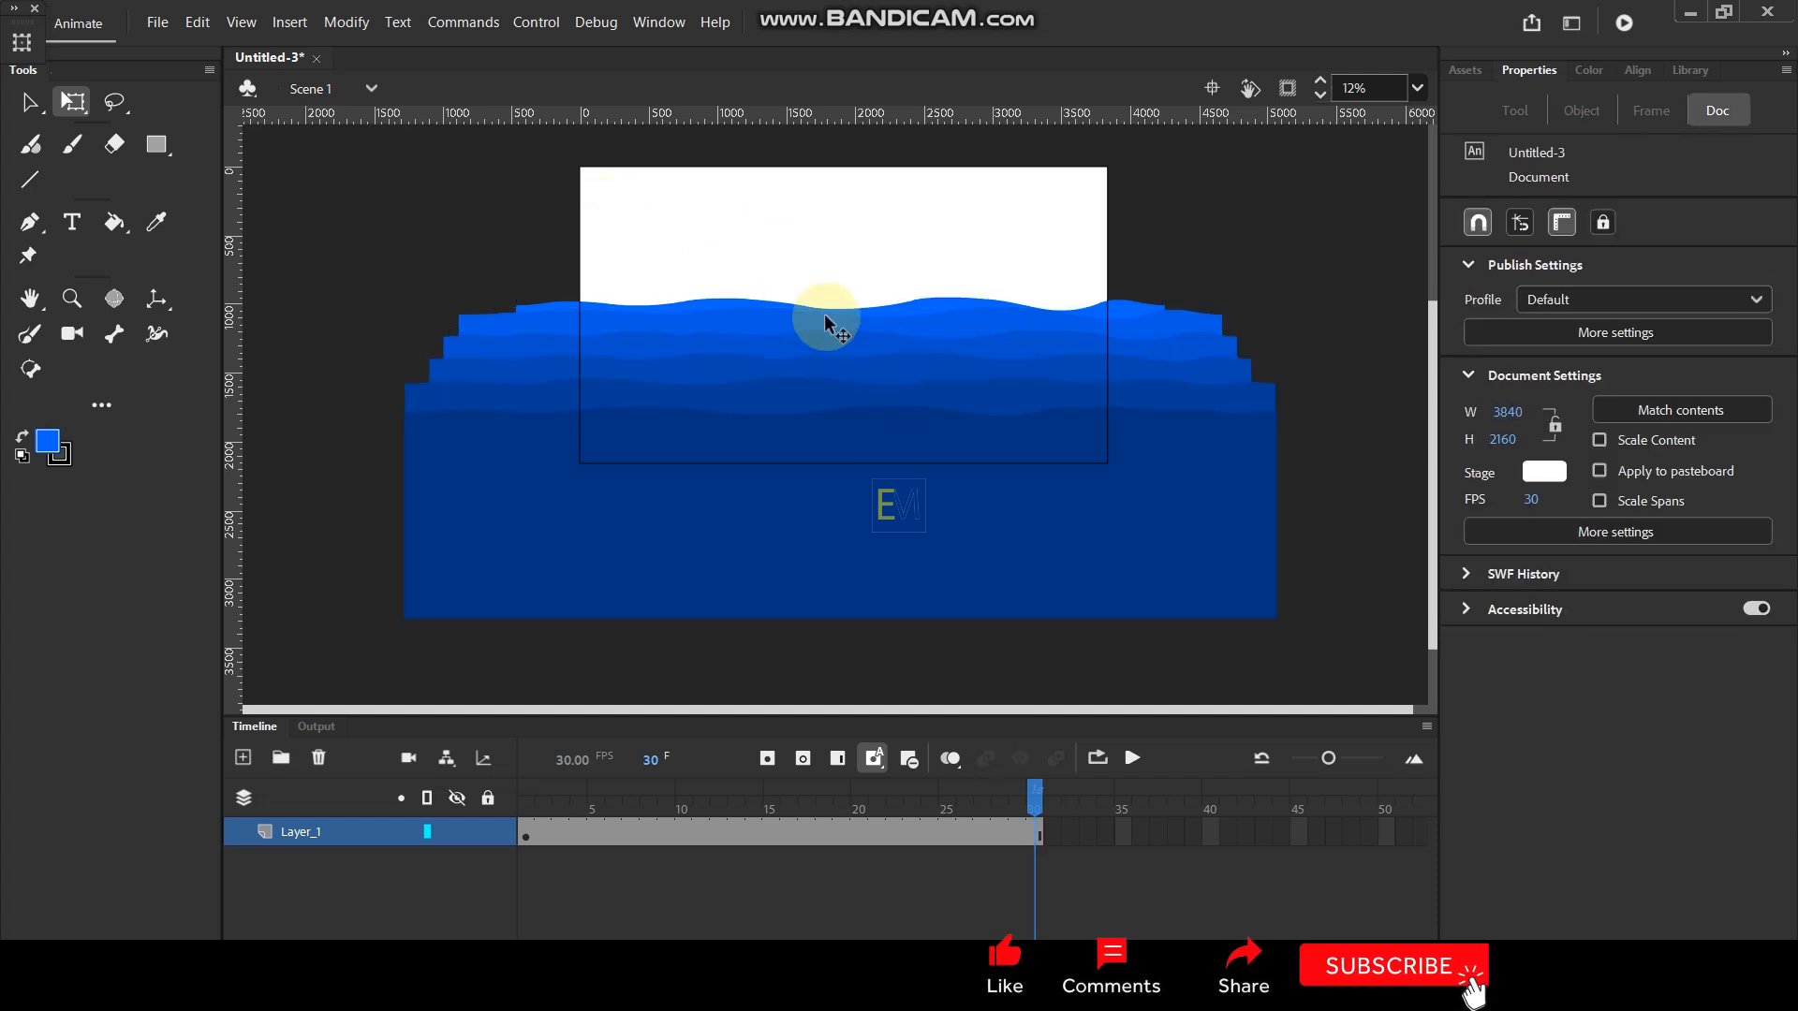
- At frame 1, add a new layer and draw a filled rectangle that covers the whole stage
left_click(529, 803)
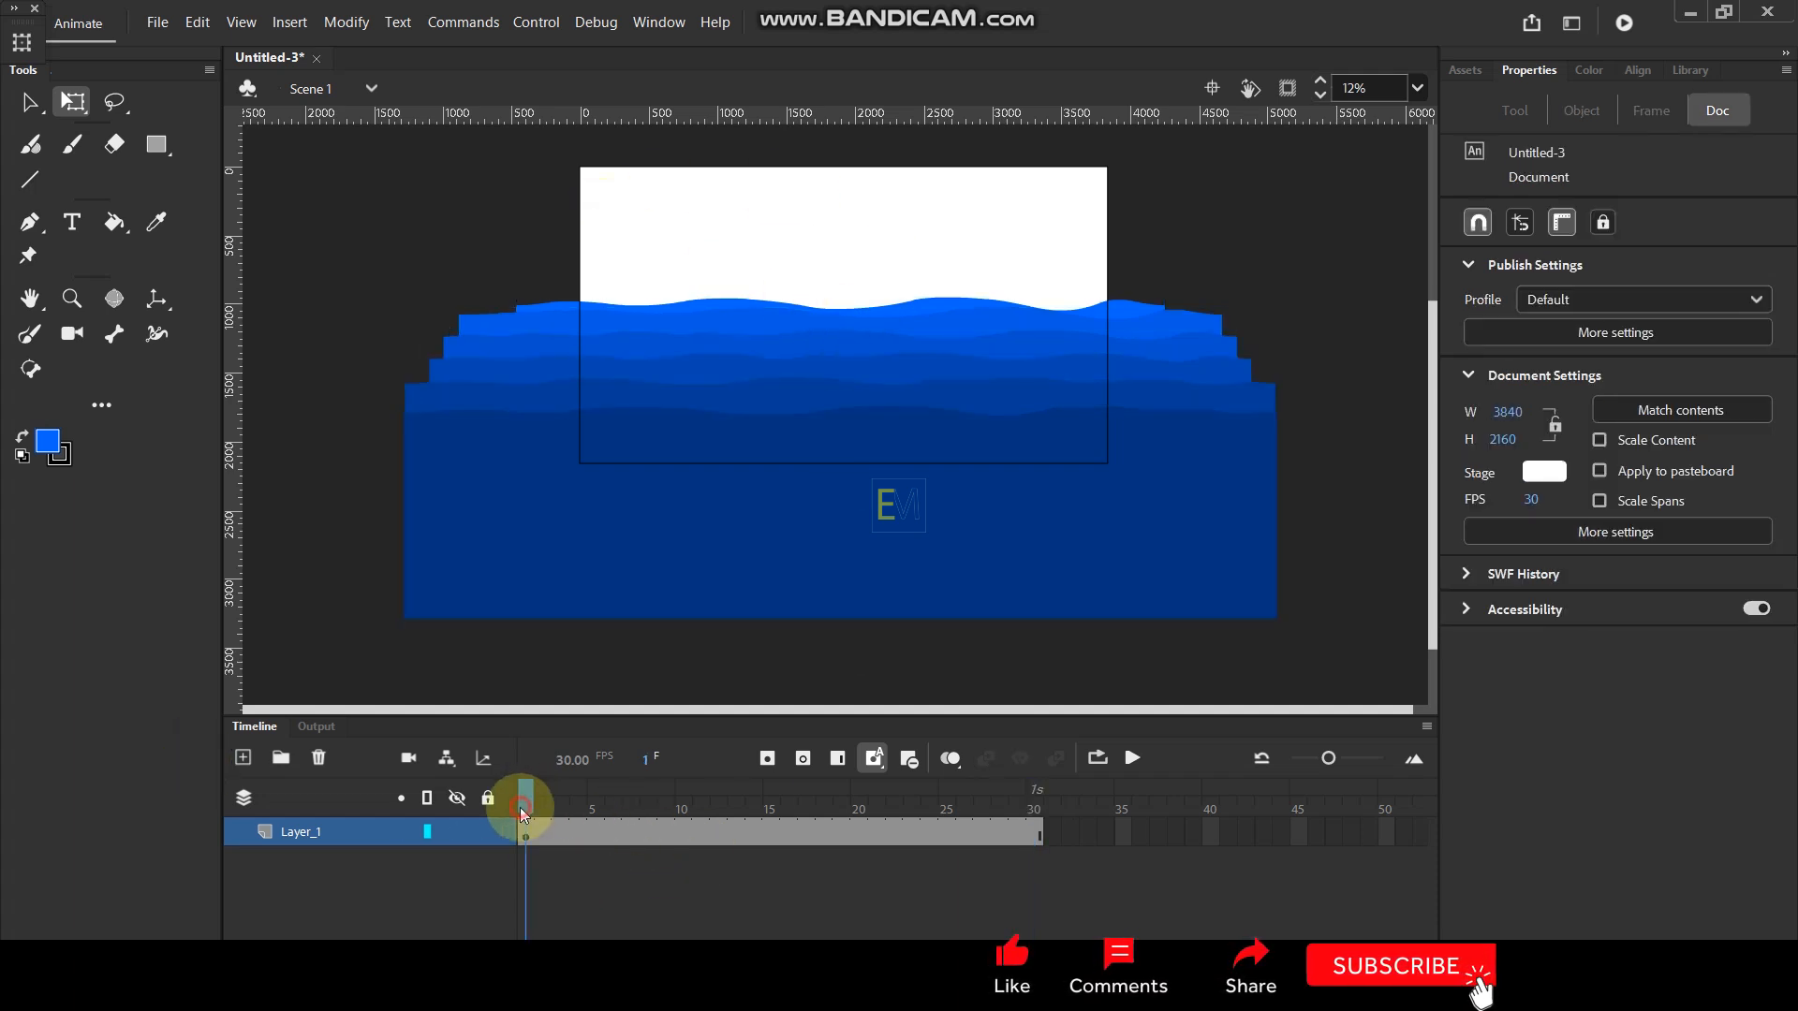
left_click(243, 759)
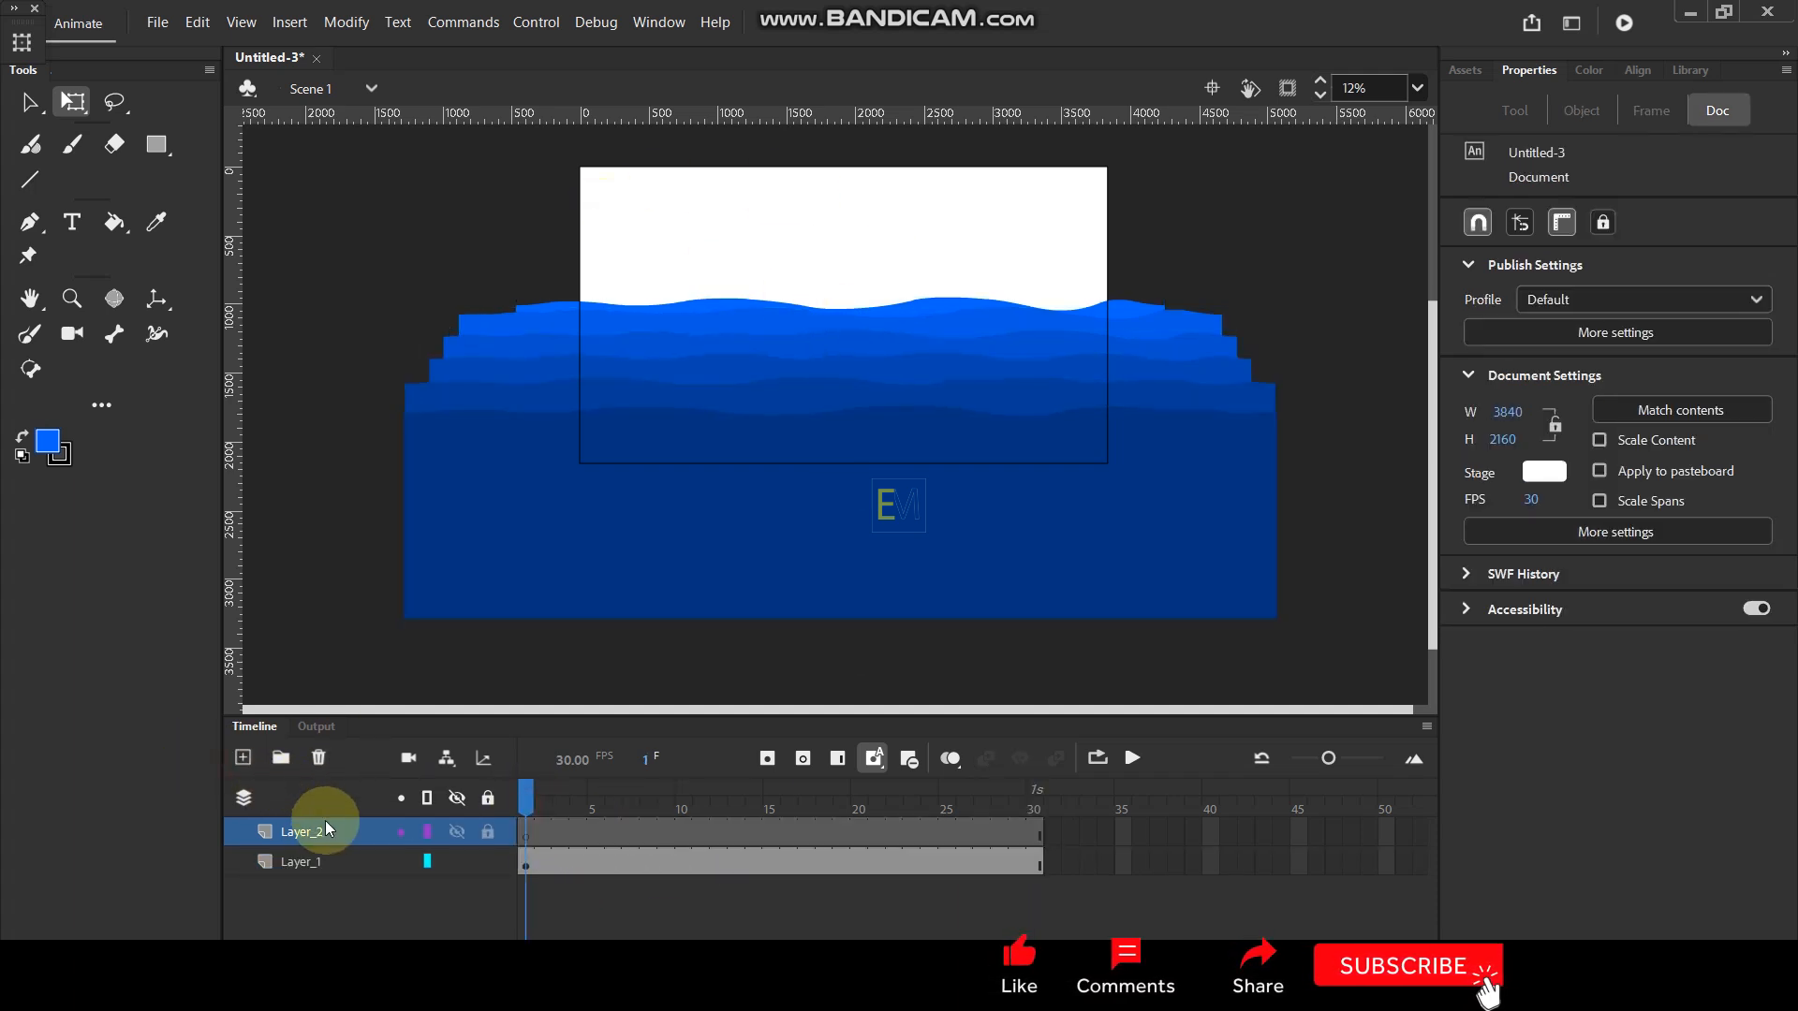
left_click(160, 147)
left_click_drag(509, 149, 1189, 572)
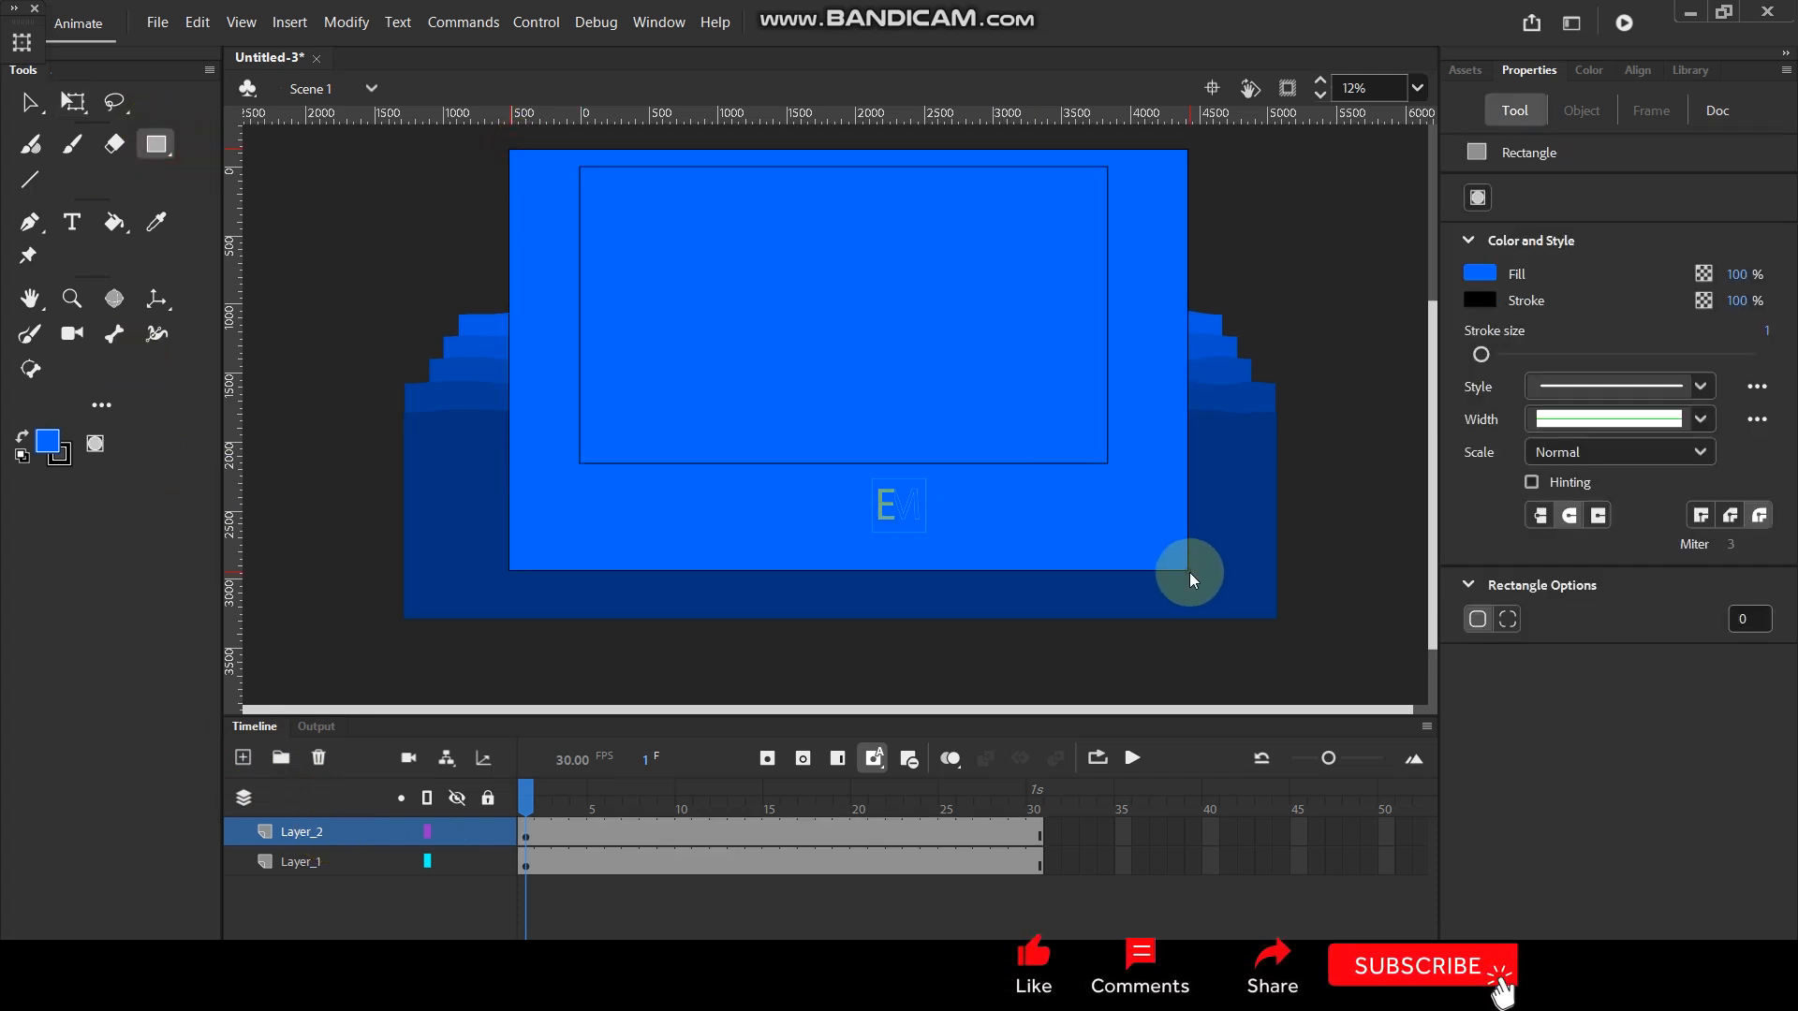
- Recolour the new rectangle with a light cyan fill using the Paint Bucket
left_click(47, 440)
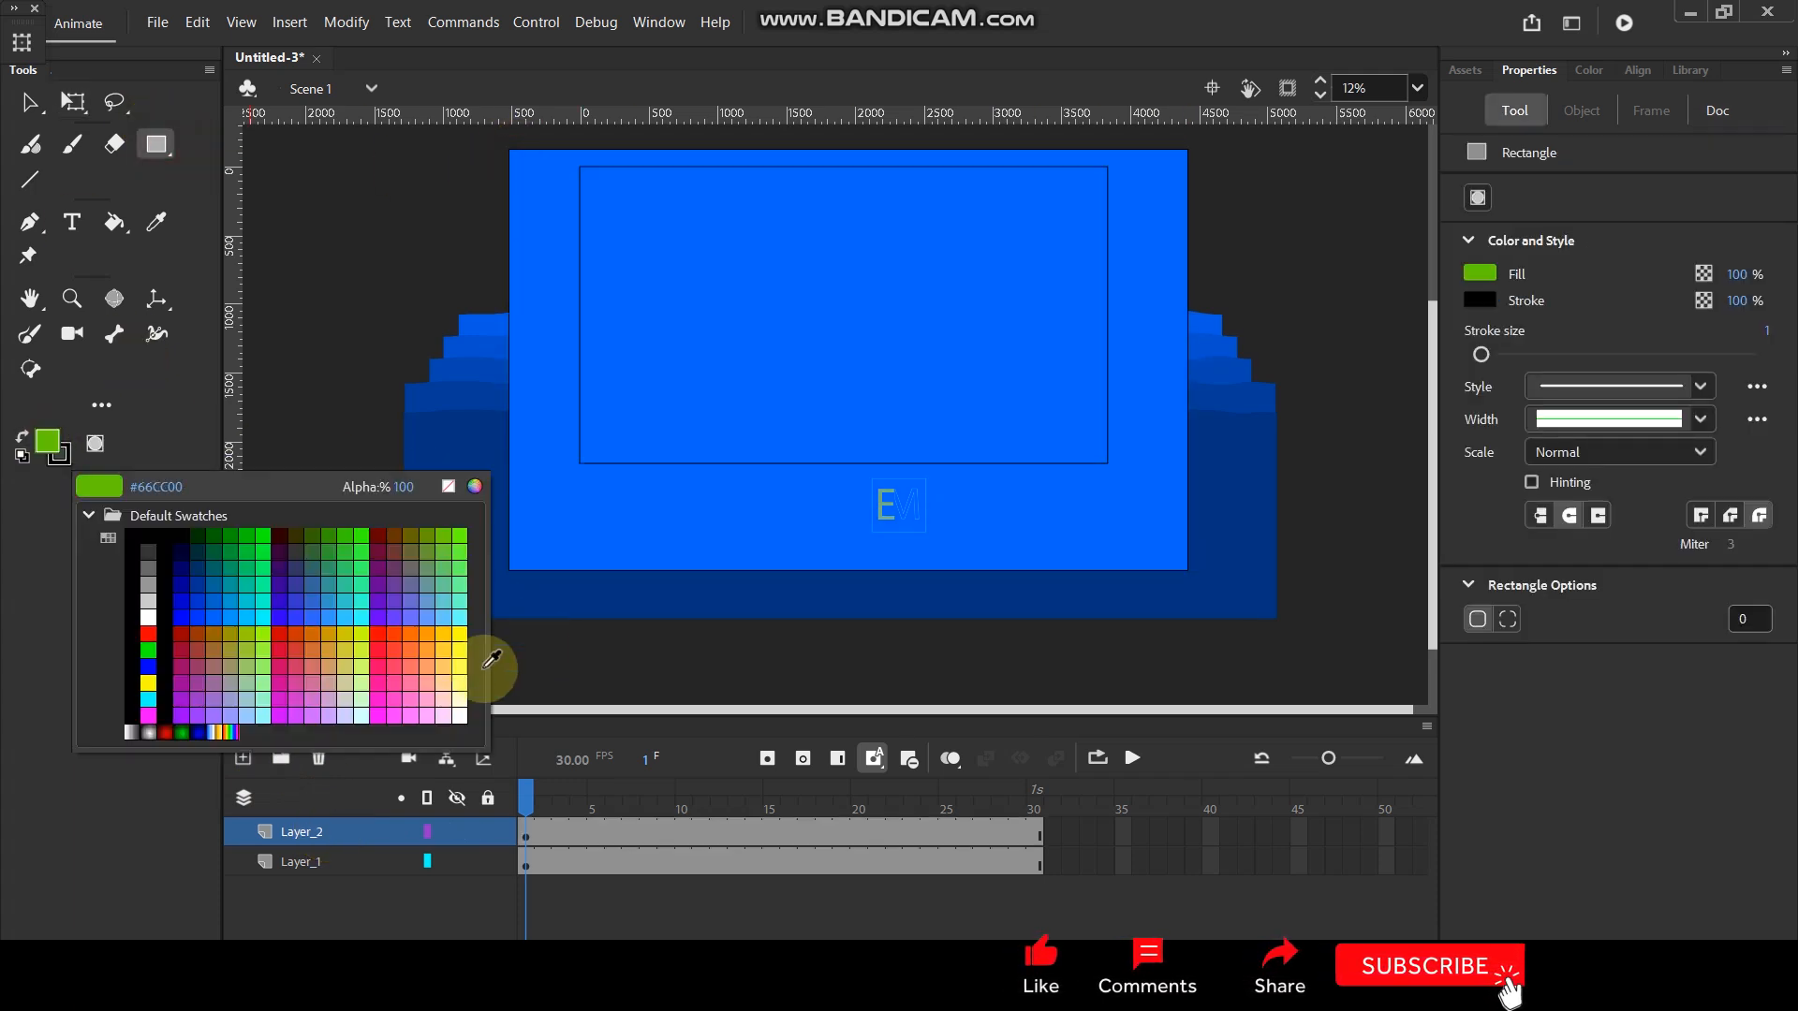
left_click(458, 614)
left_click(114, 222)
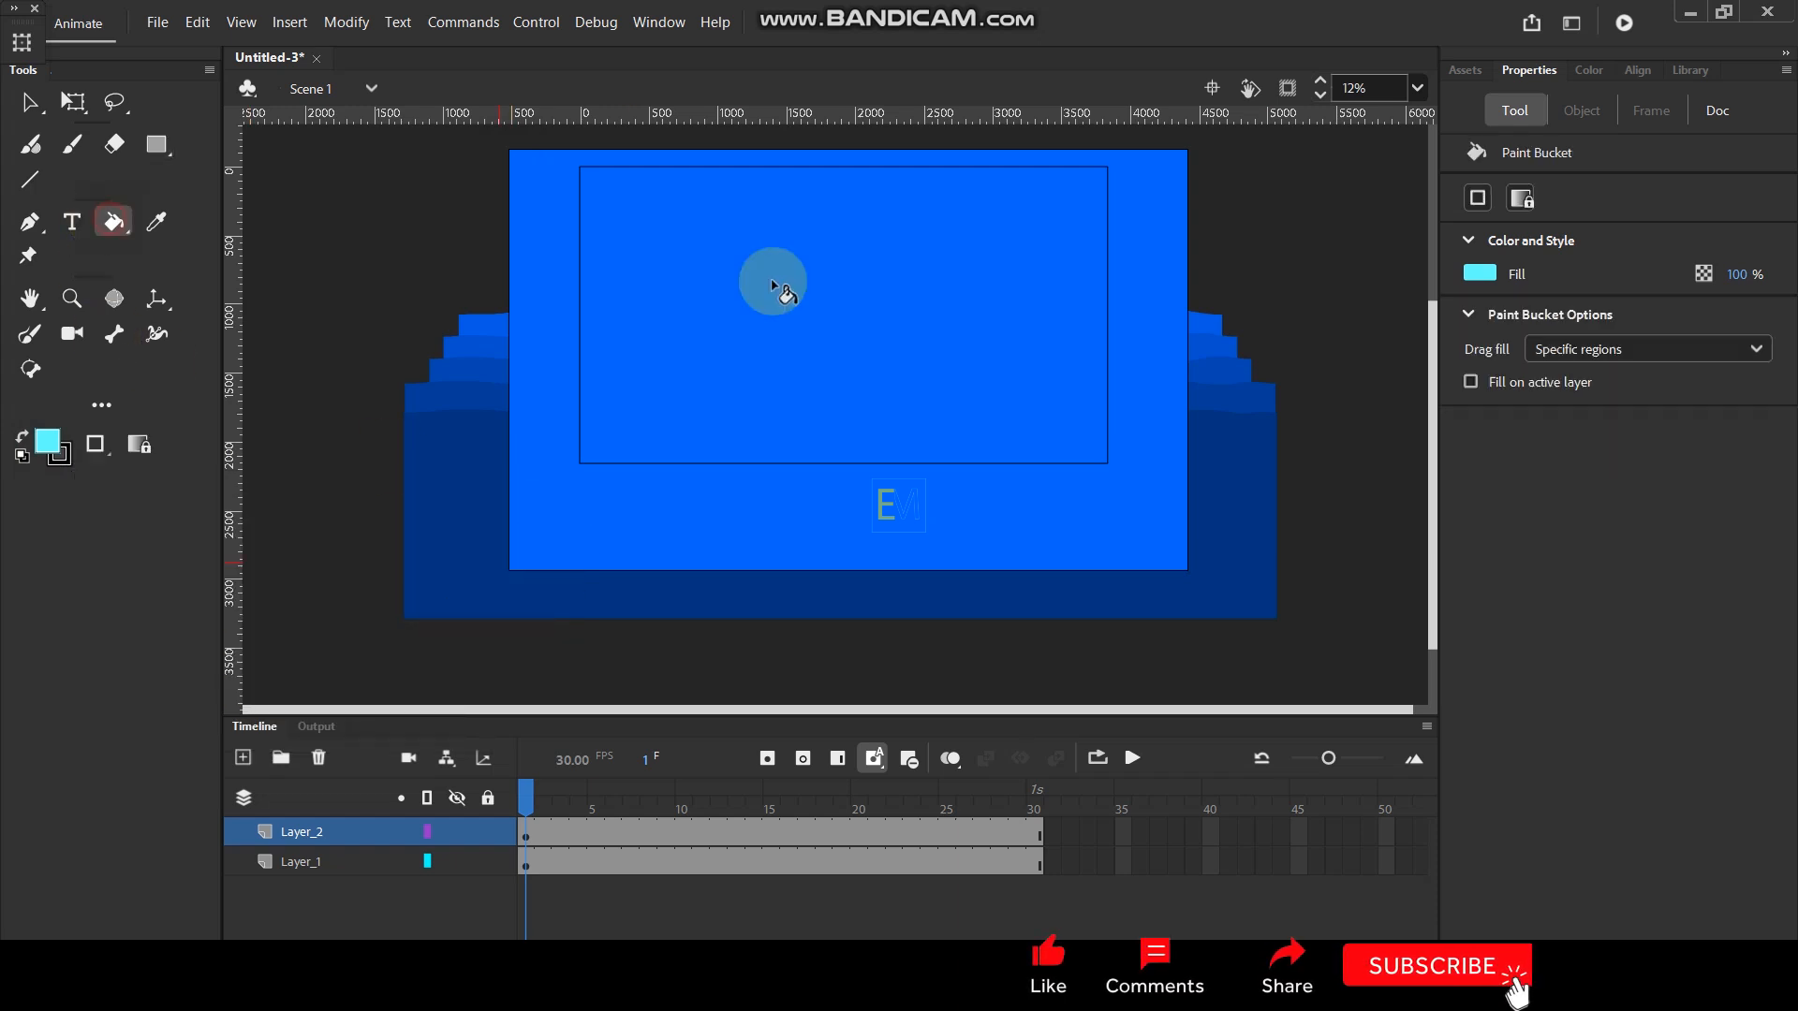
left_click(815, 212)
- Move Layer_2 with the sky rectangle beneath Layer_1 and test the movie
left_click(38, 110)
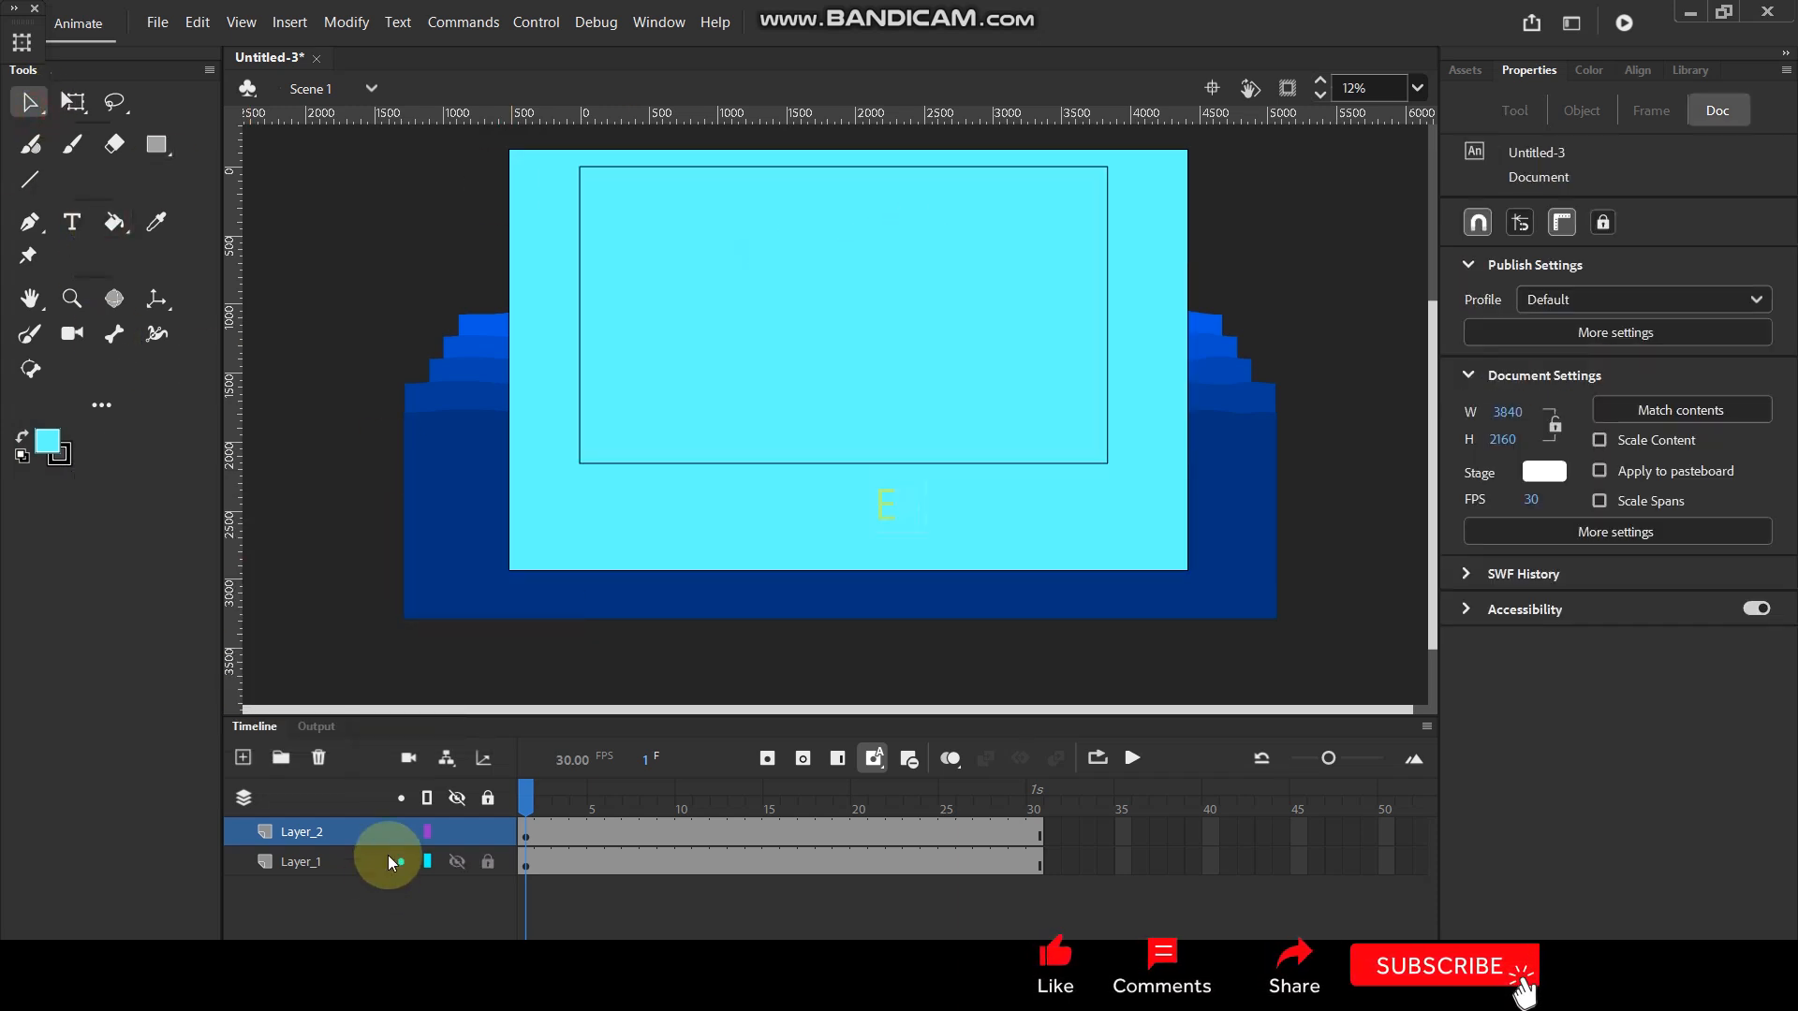
left_click_drag(360, 836, 343, 923)
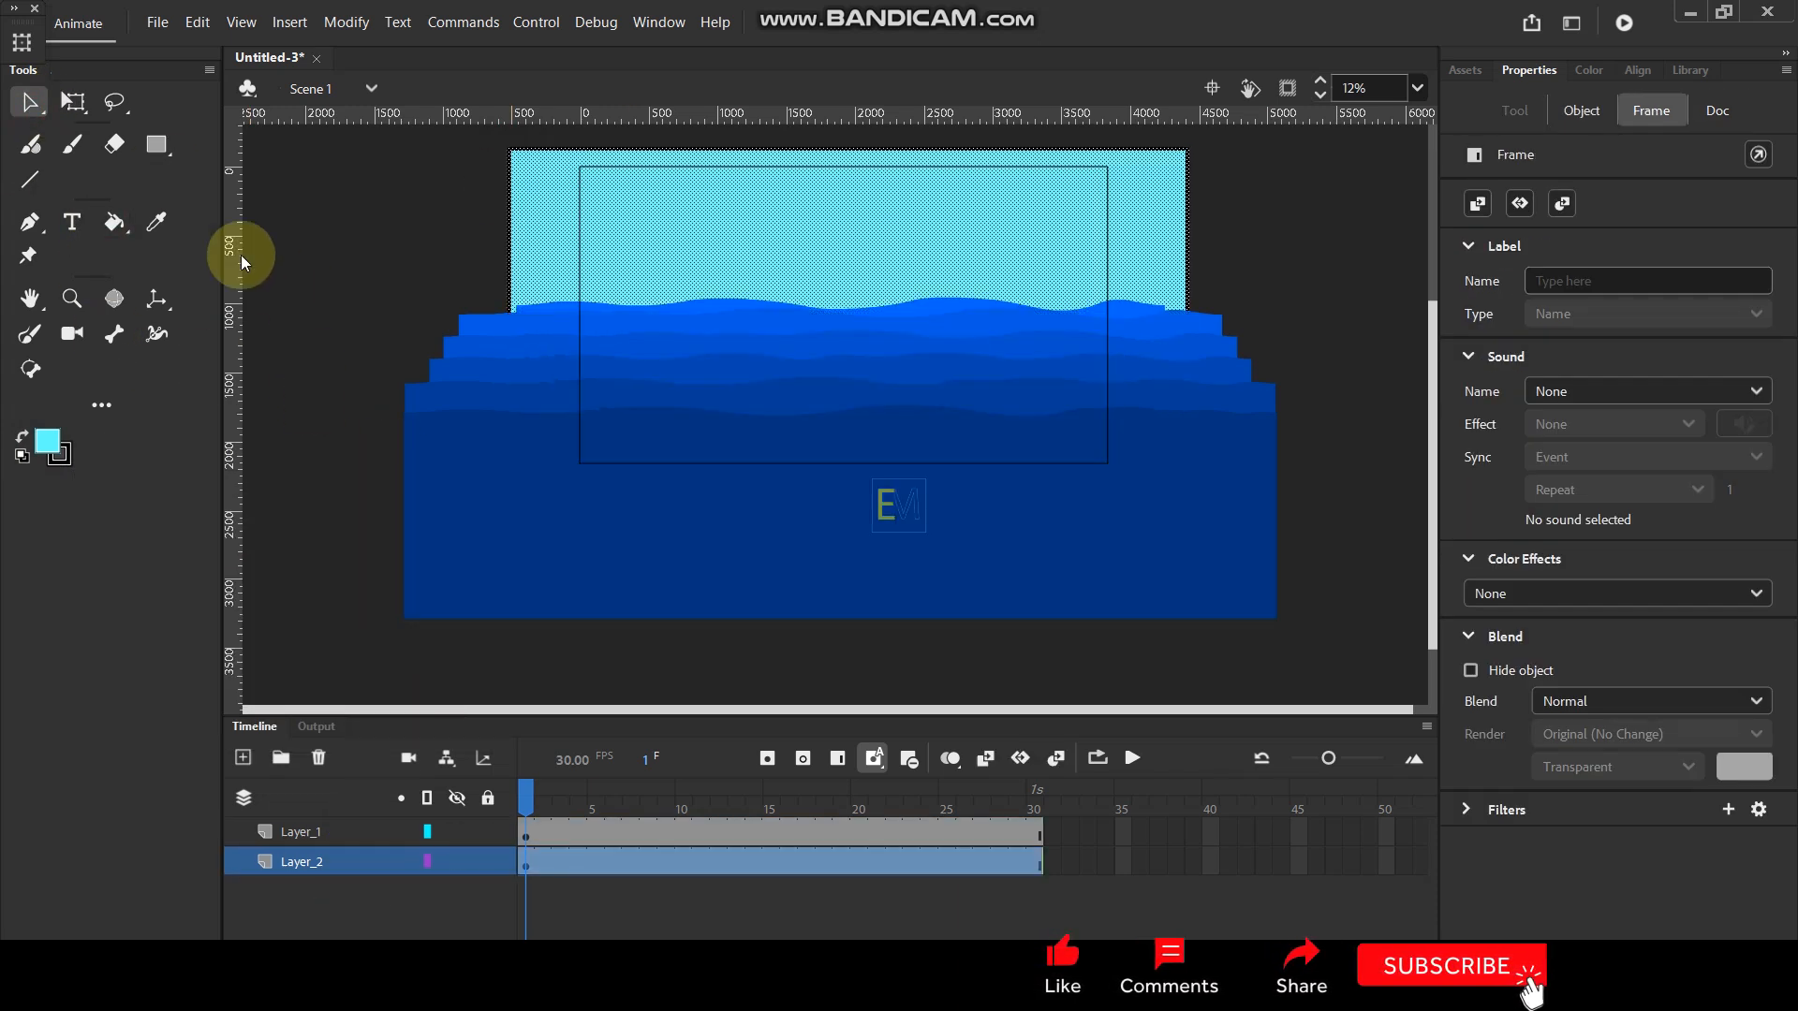
left_click(343, 237)
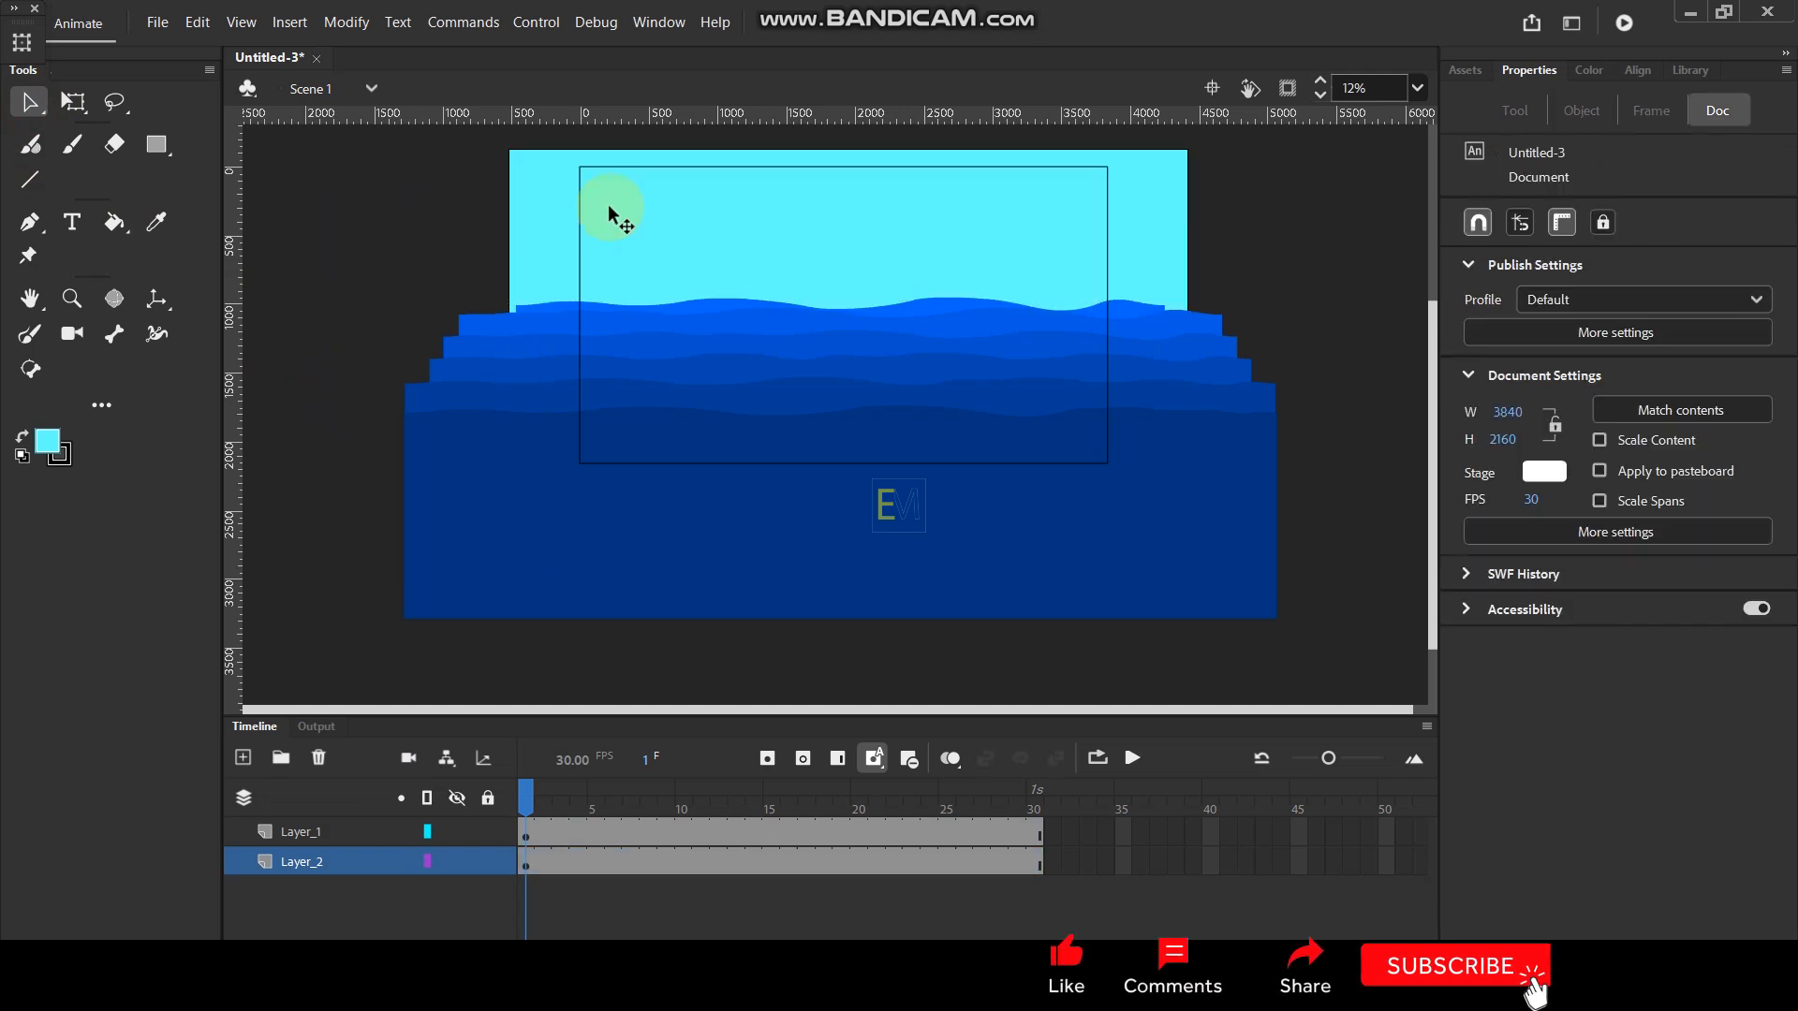
left_click(796, 200)
left_click(367, 251)
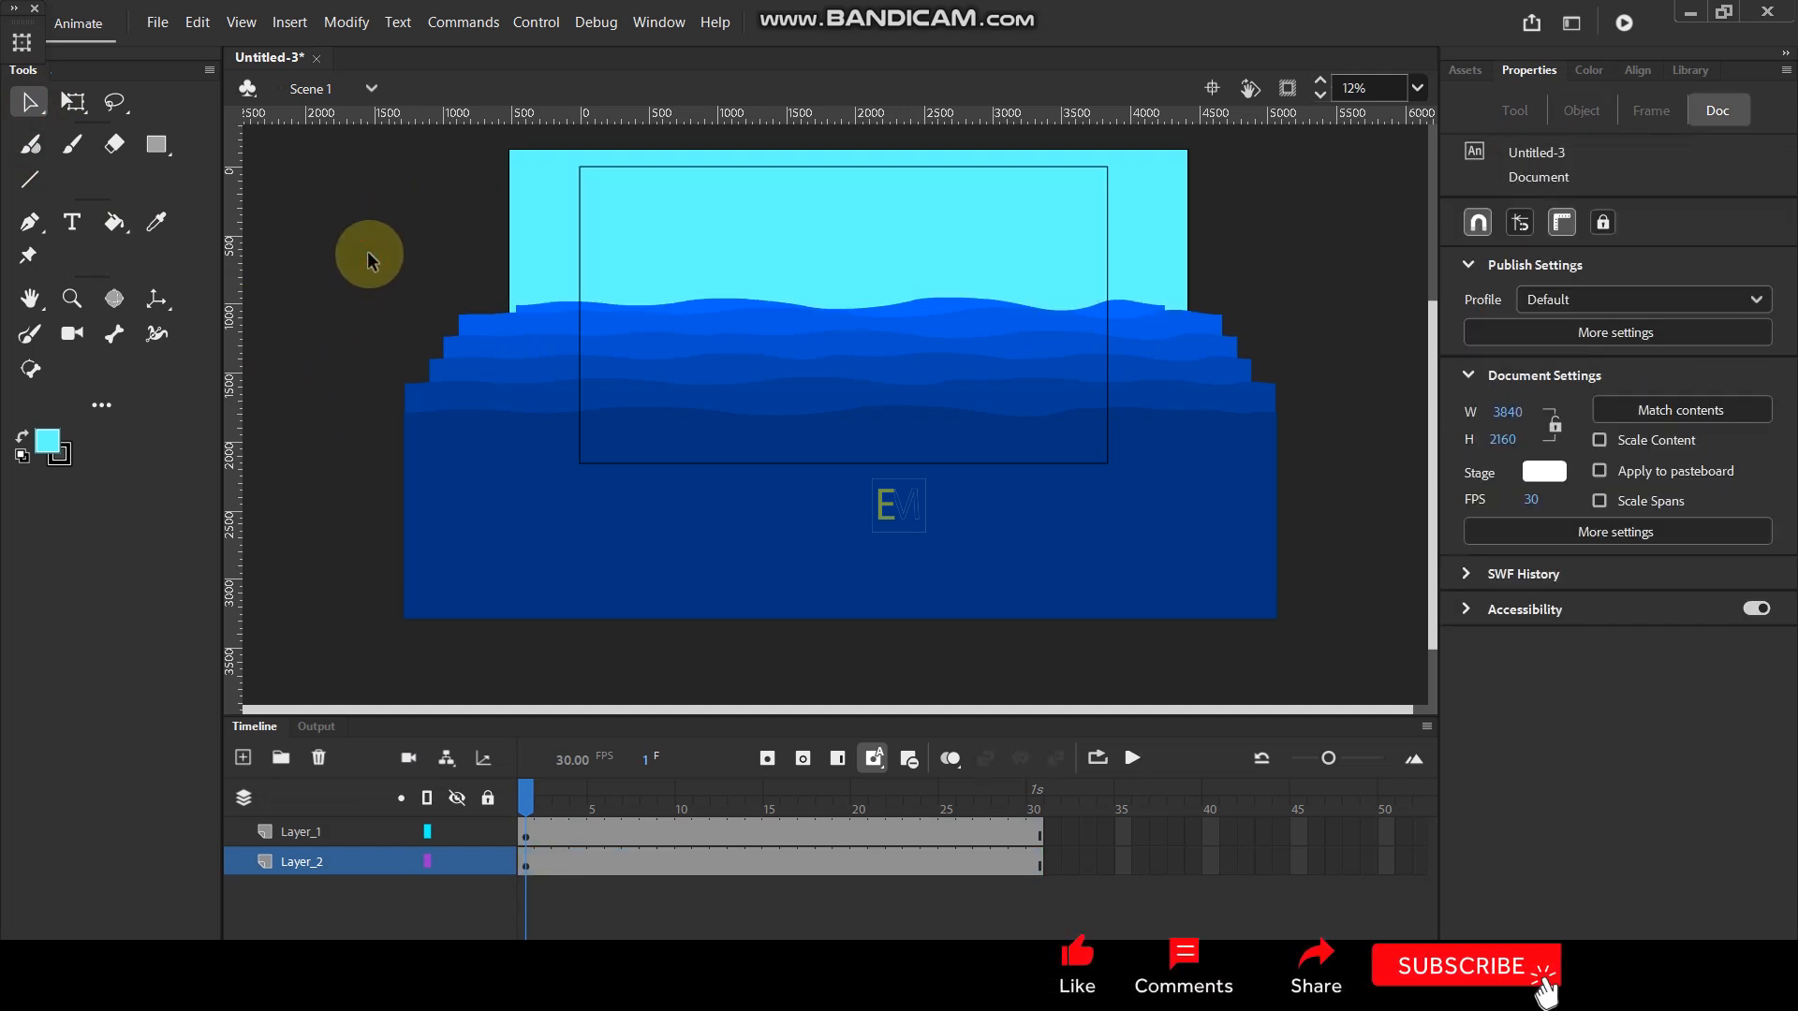
key("ctrl+Return")
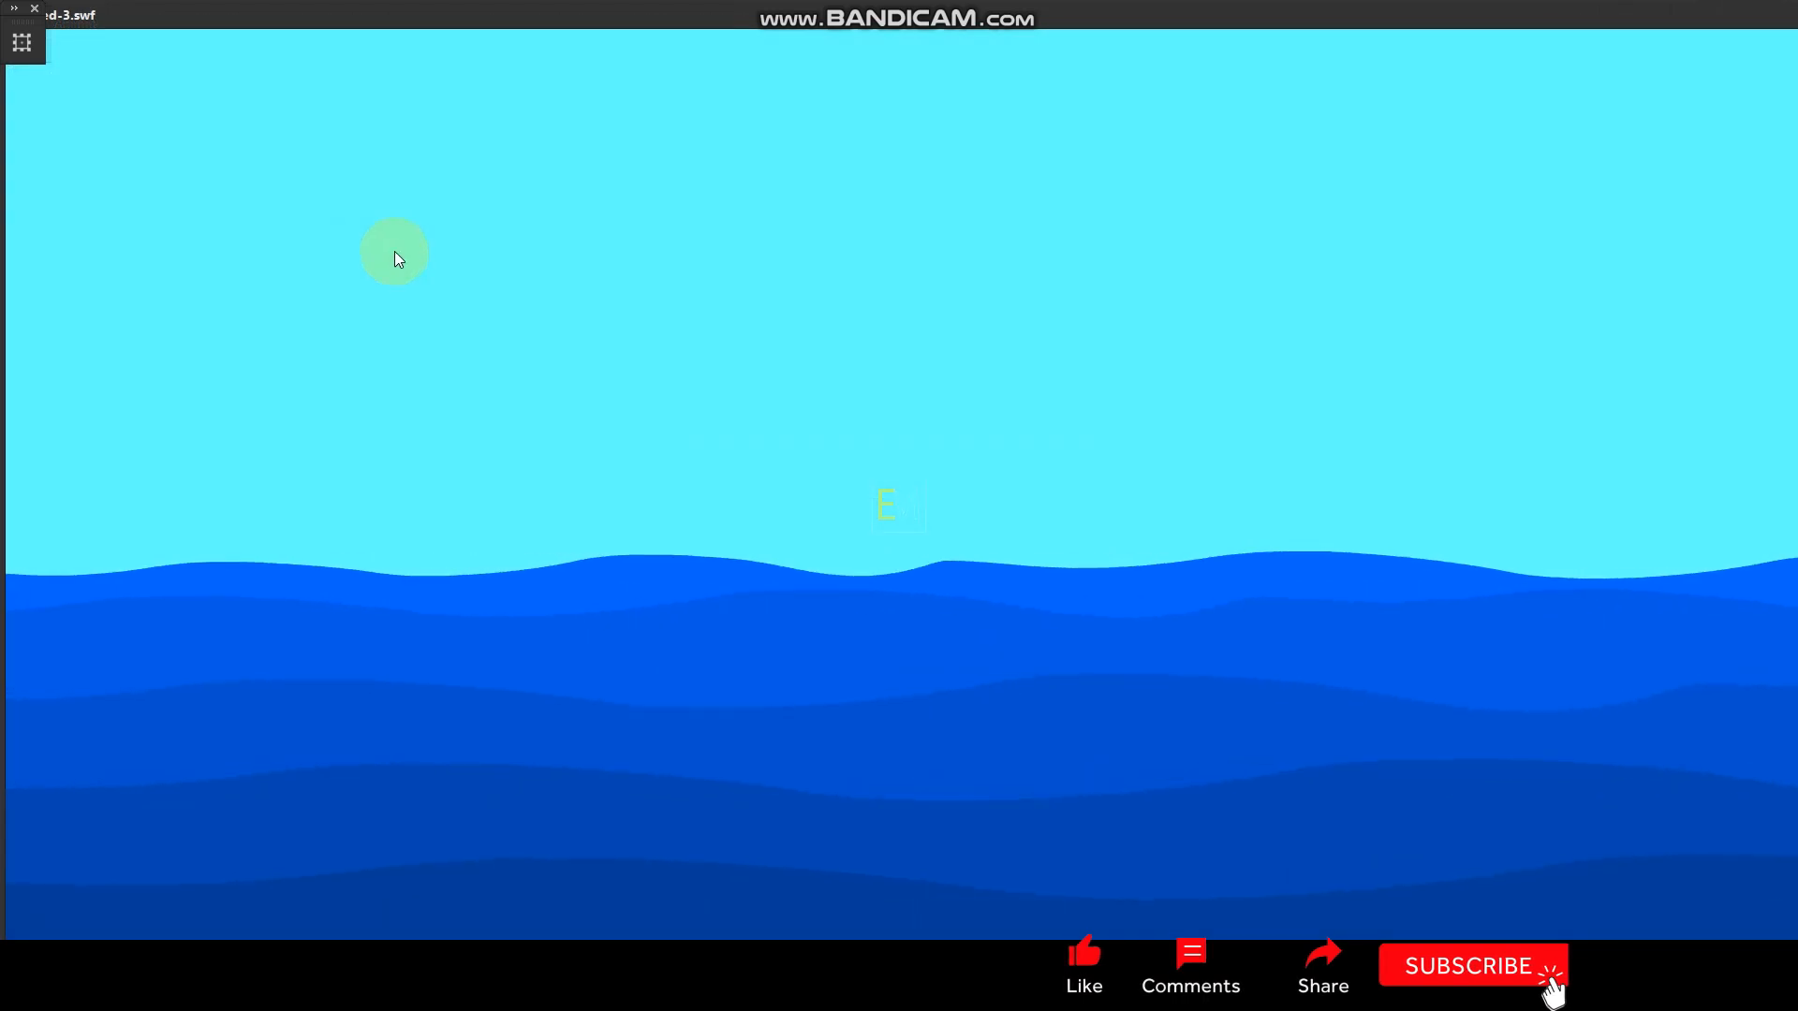
- Enlarge the test movie preview to full screen, watch the wave motion, and close the preview
left_click_drag(1600, 23, 1009, 97)
left_click(1587, 86)
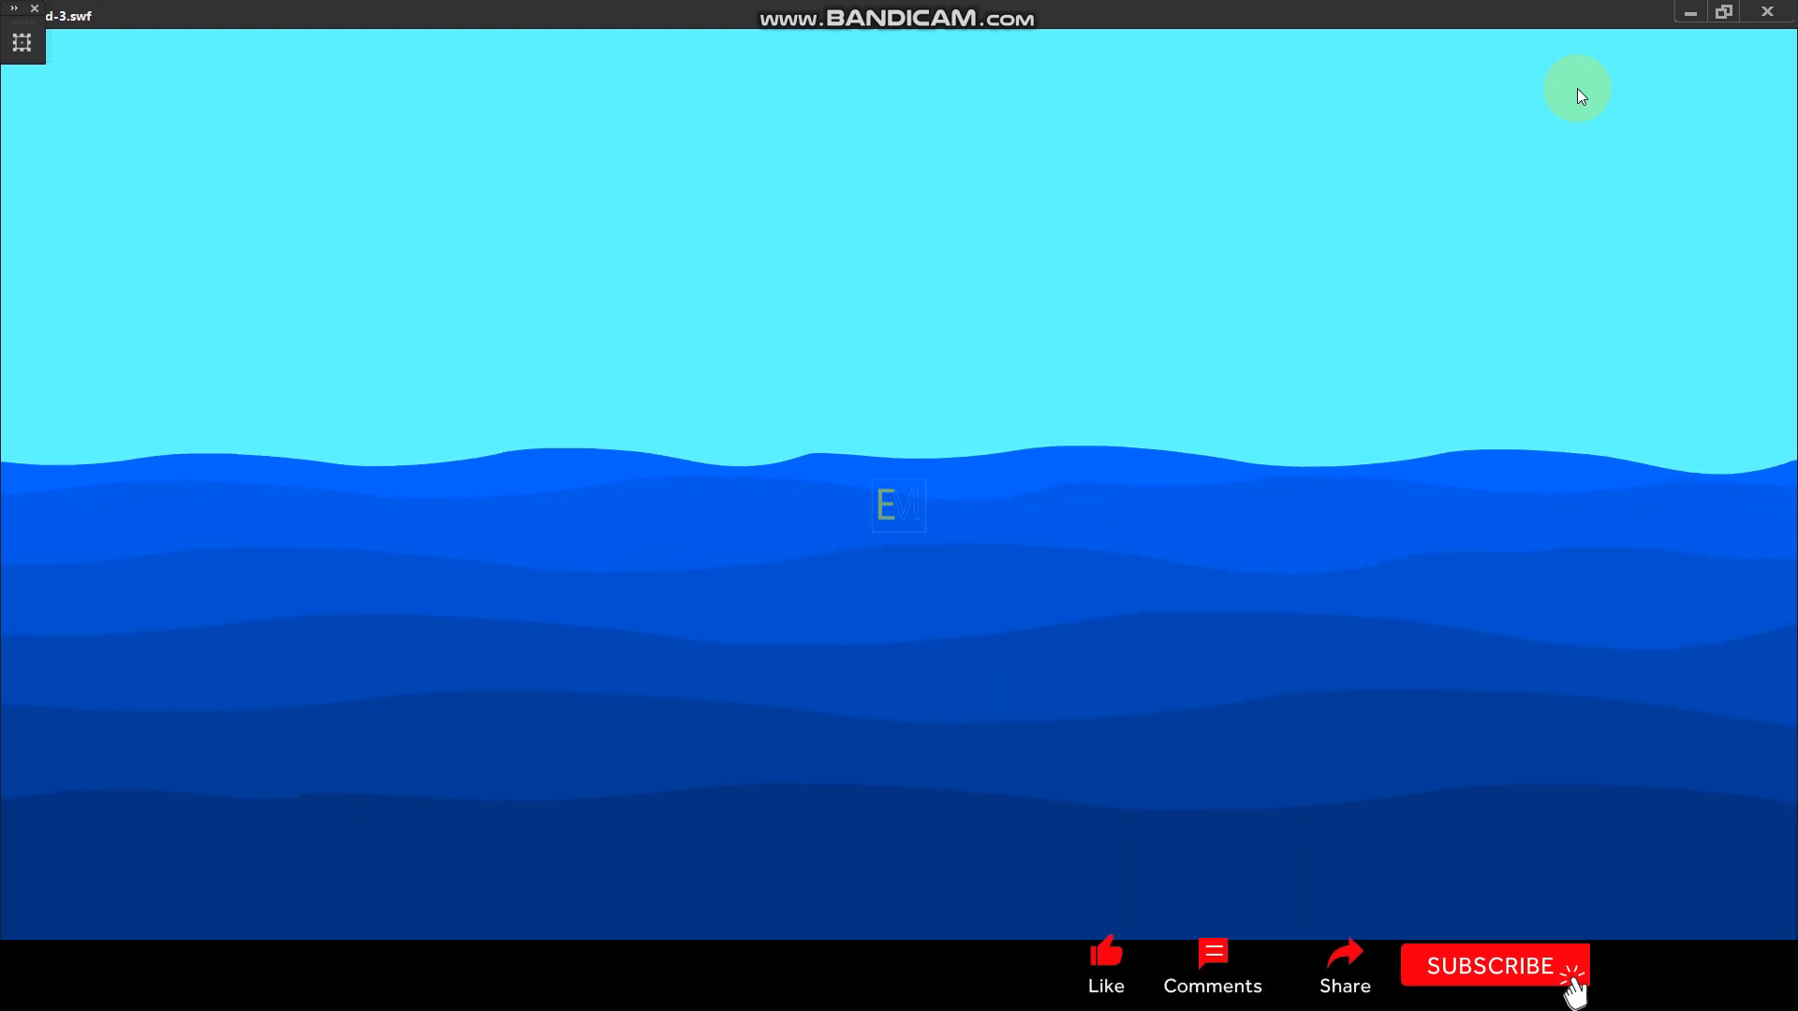
left_click(1755, 13)
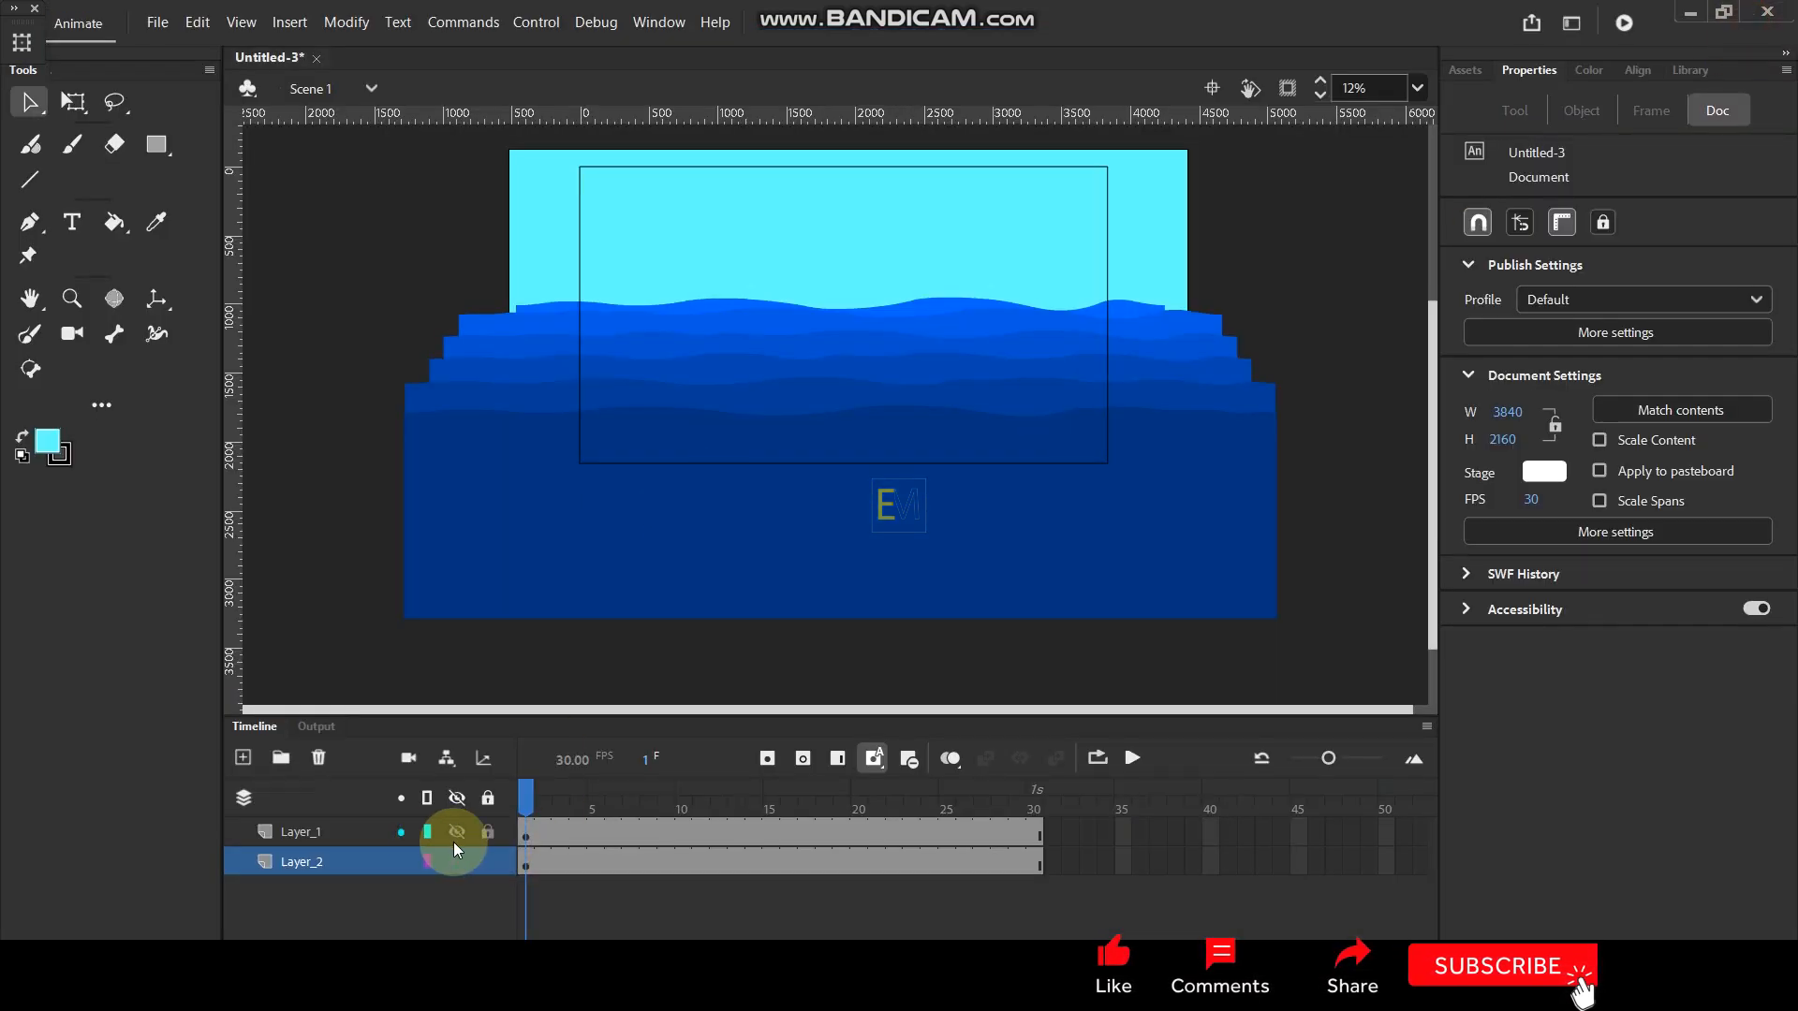
- Open the wave symbol for editing and stretch its shape tween on Layer_1 so the last keyframe falls on frame 90
left_click(352, 834)
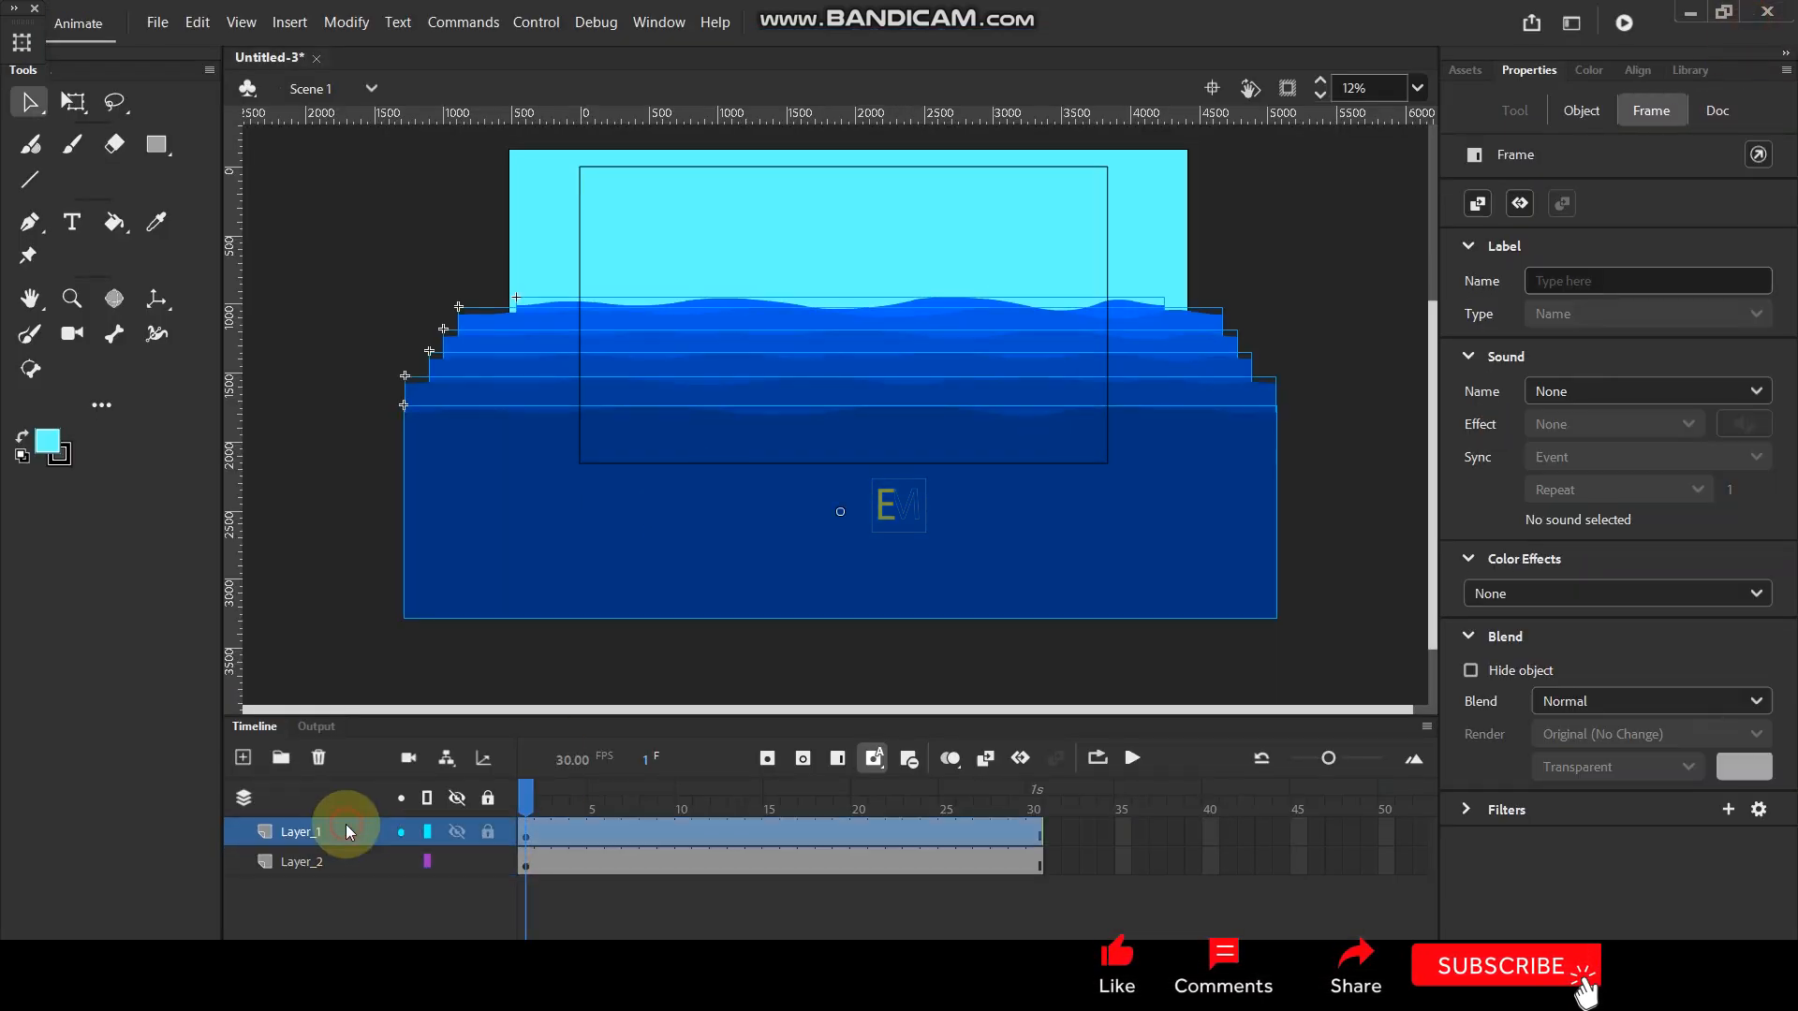
double_click(573, 471)
left_click(1004, 861)
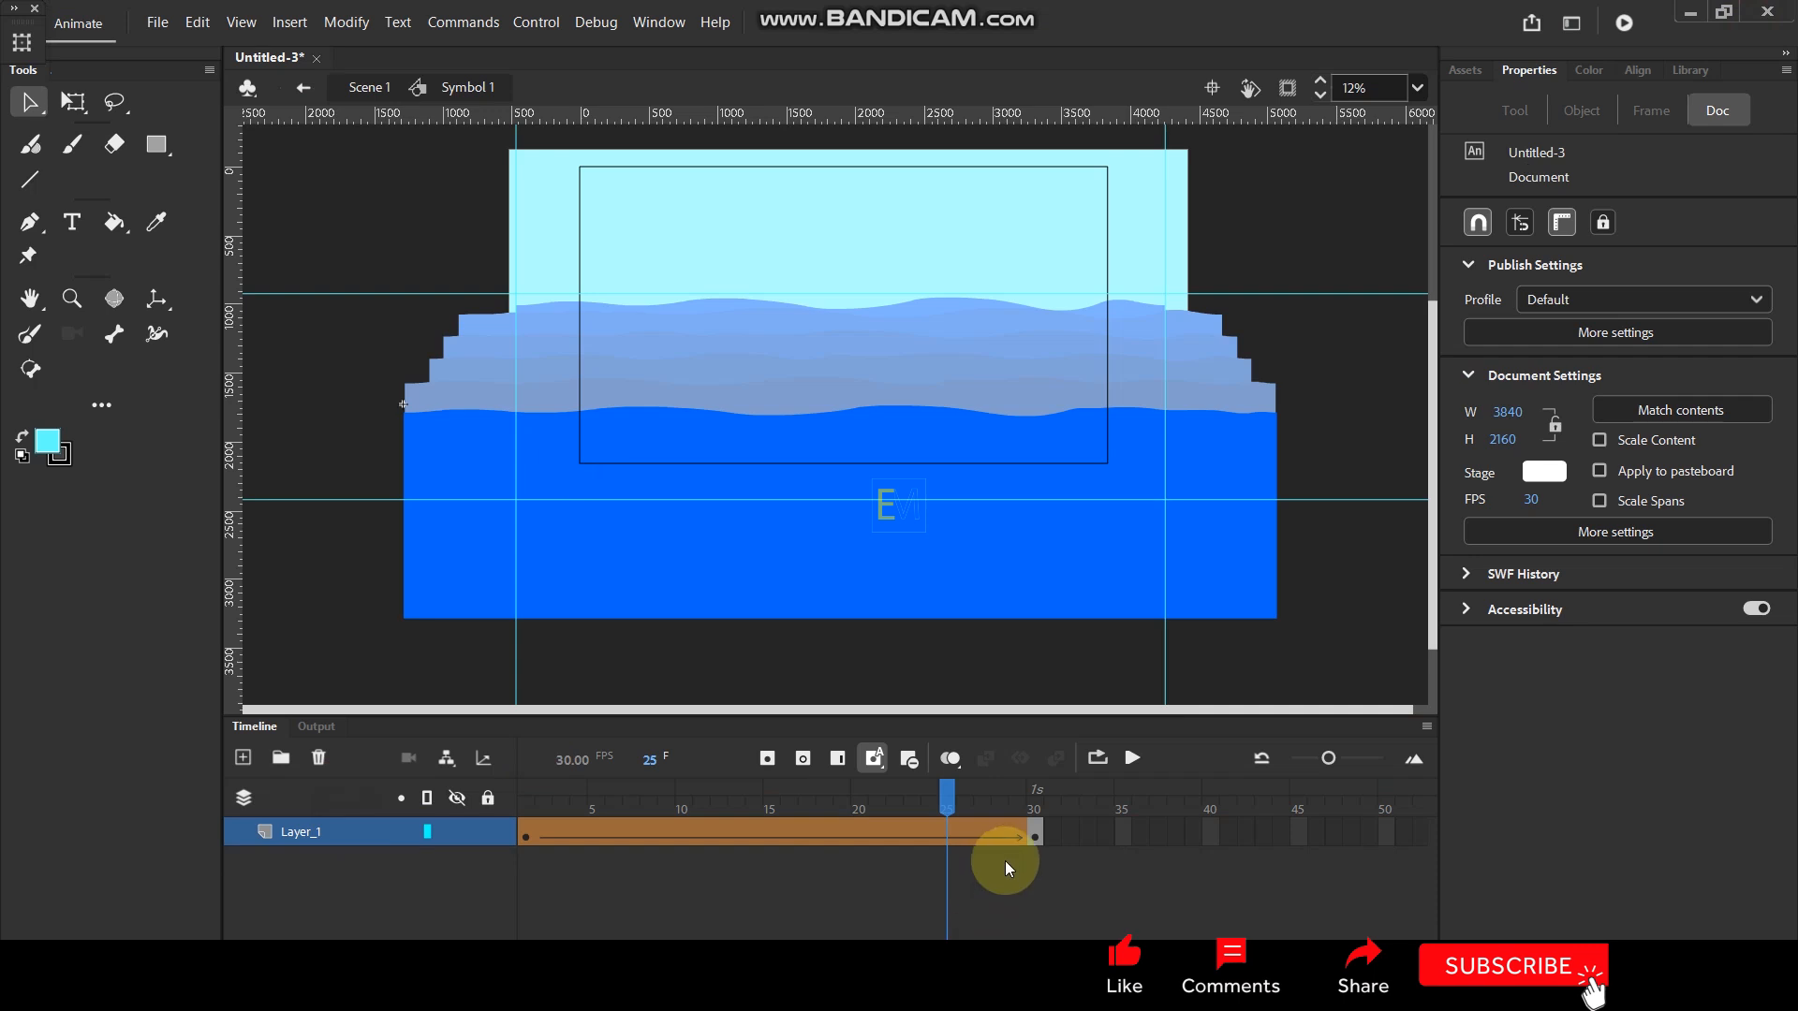
left_click(946, 833)
key("F5")
key("F5")
key("F5")
key("F5")
key("F5")
key("F5")
key("F5")
key("F5")
key("F5")
key("F5")
key("F5")
key("F5")
key("F5")
key("F5")
key("F5")
key("F5")
key("F5")
key("F5")
key("F5")
key("F5")
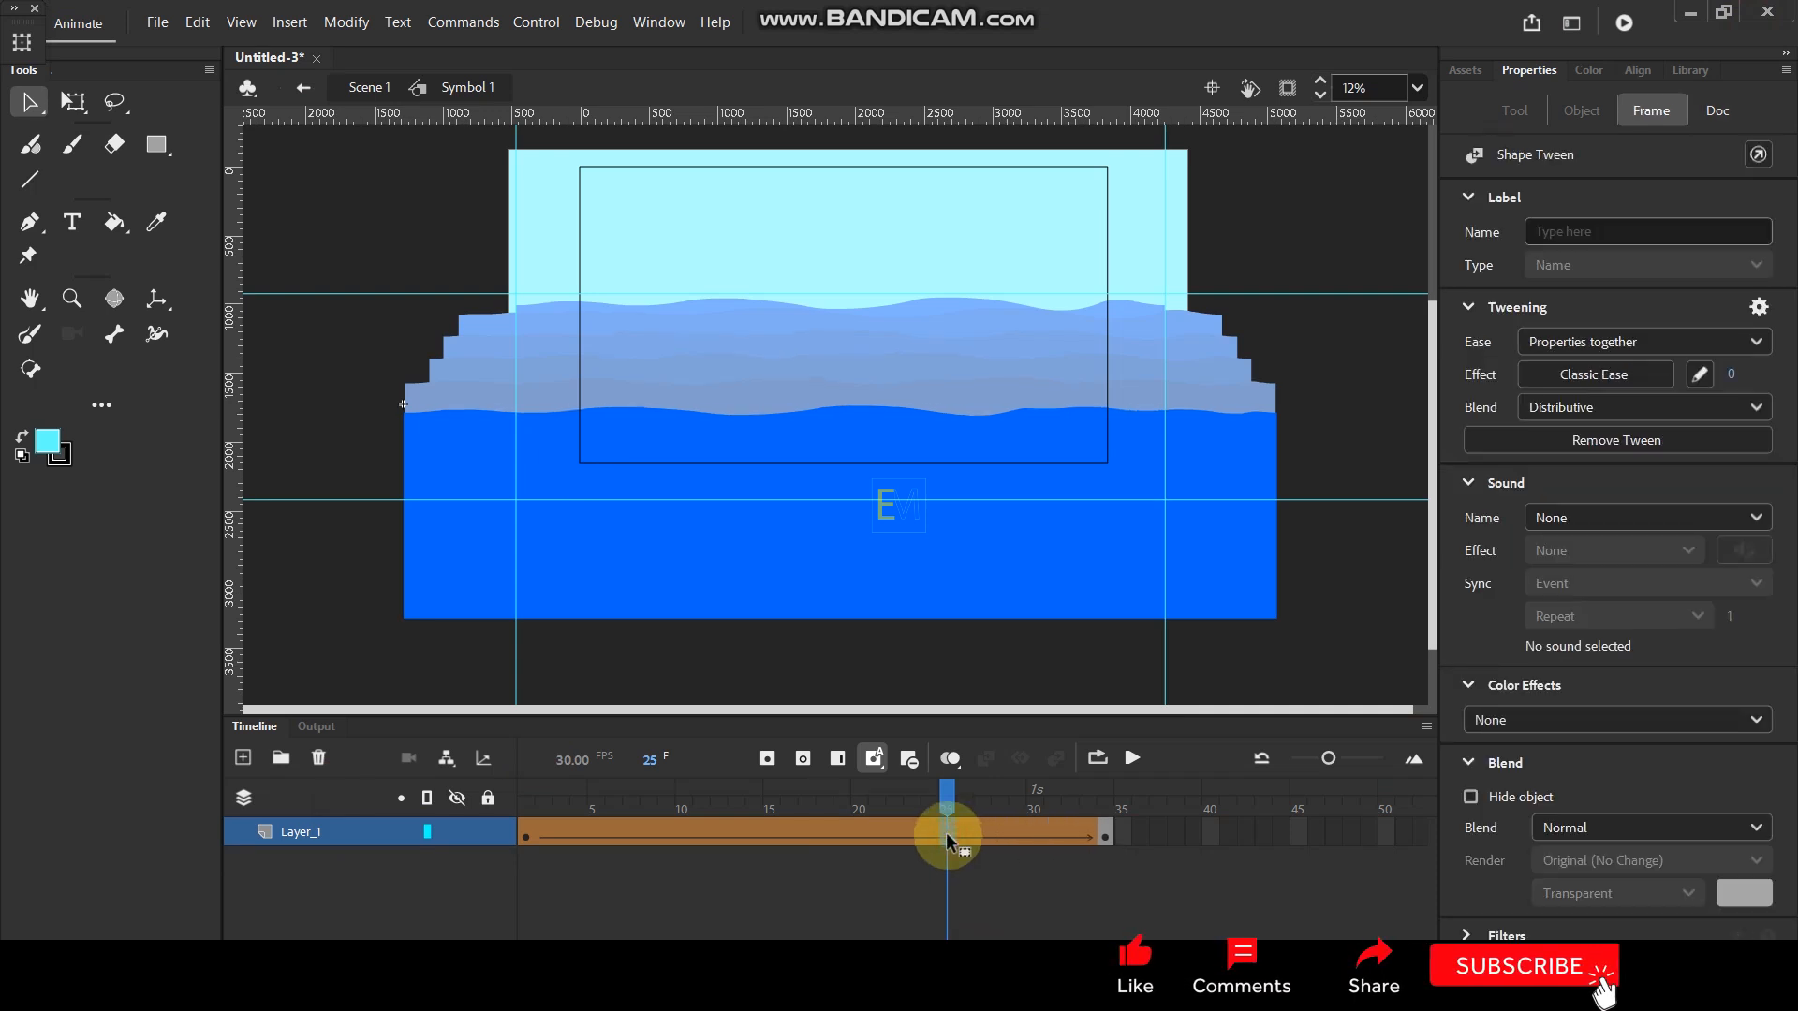
left_click(945, 833)
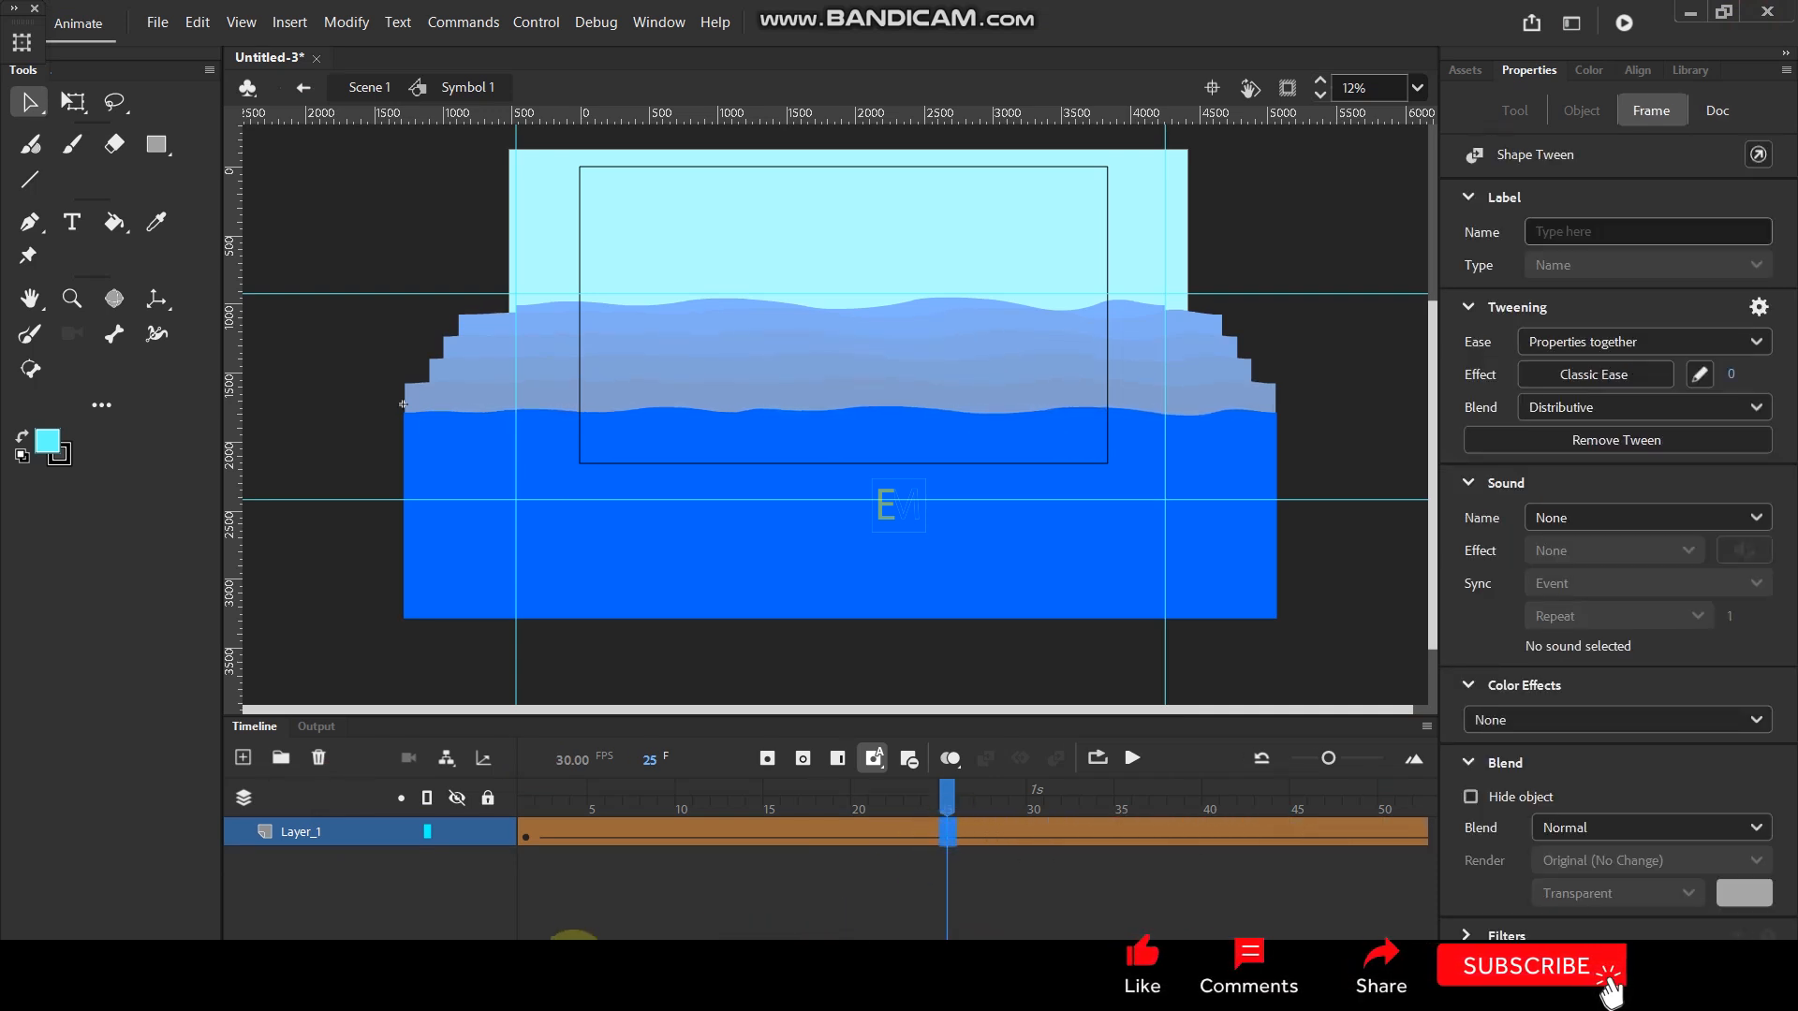
left_click_drag(582, 958, 639, 958)
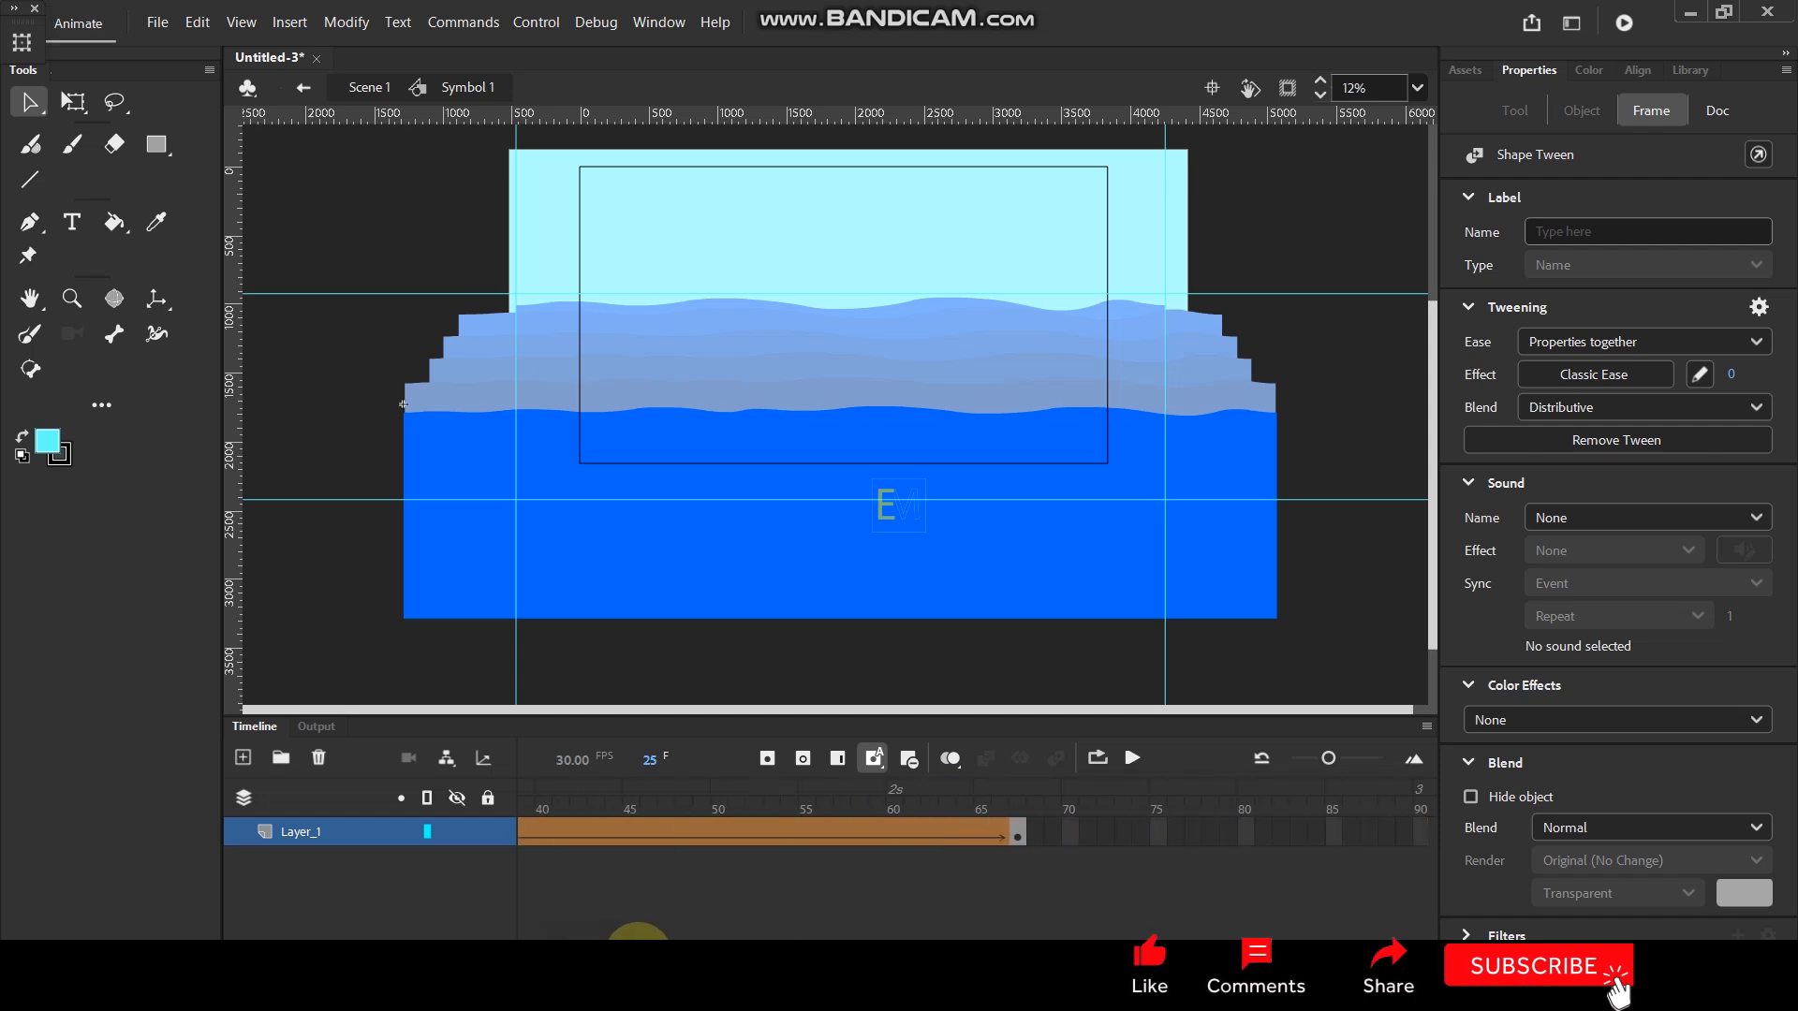
key("F5")
key("F5")
key("F5")
key("F5")
key("F5")
key("F5")
key("F5")
key("F5")
key("F5")
key("F5")
key("F5")
key("F5")
key("F5")
key("F5")
key("F5")
key("F5")
key("F5")
key("F5")
key("F5")
key("F5")
key("F5")
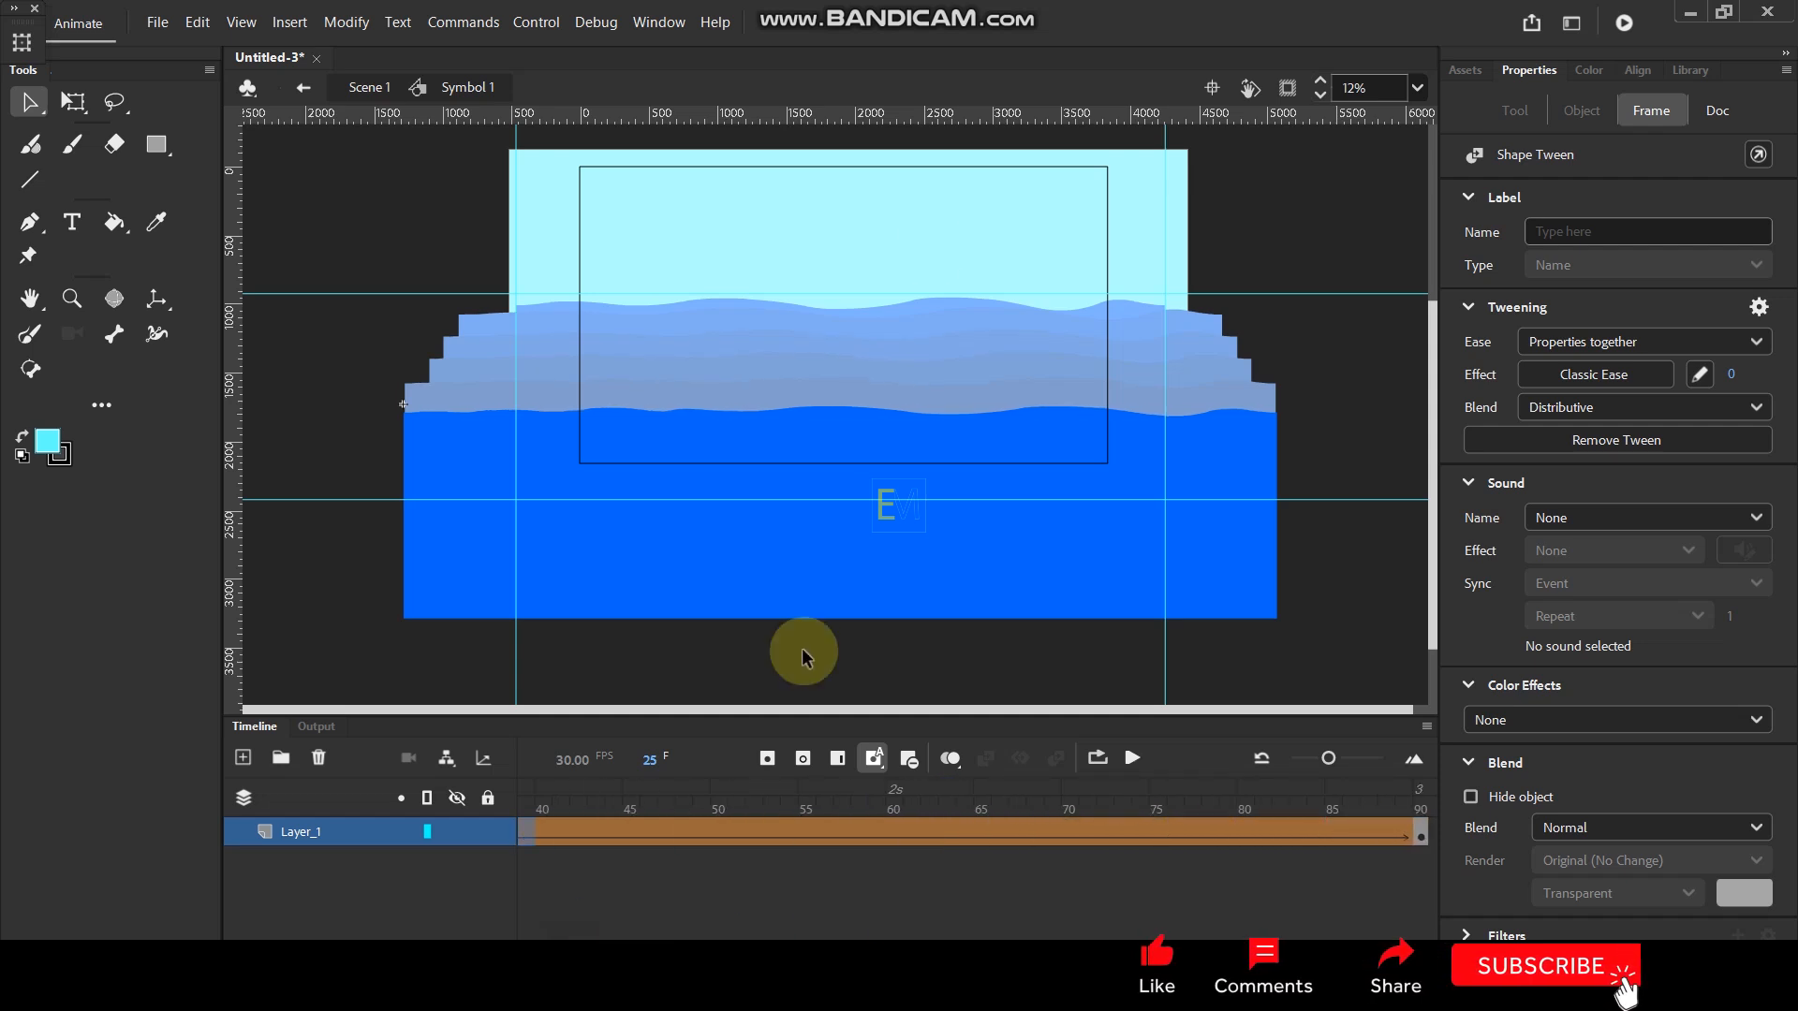
- Test the movie with the longer wave tween, view it full screen, and close the preview
left_click(1252, 199)
key("ctrl+Return")
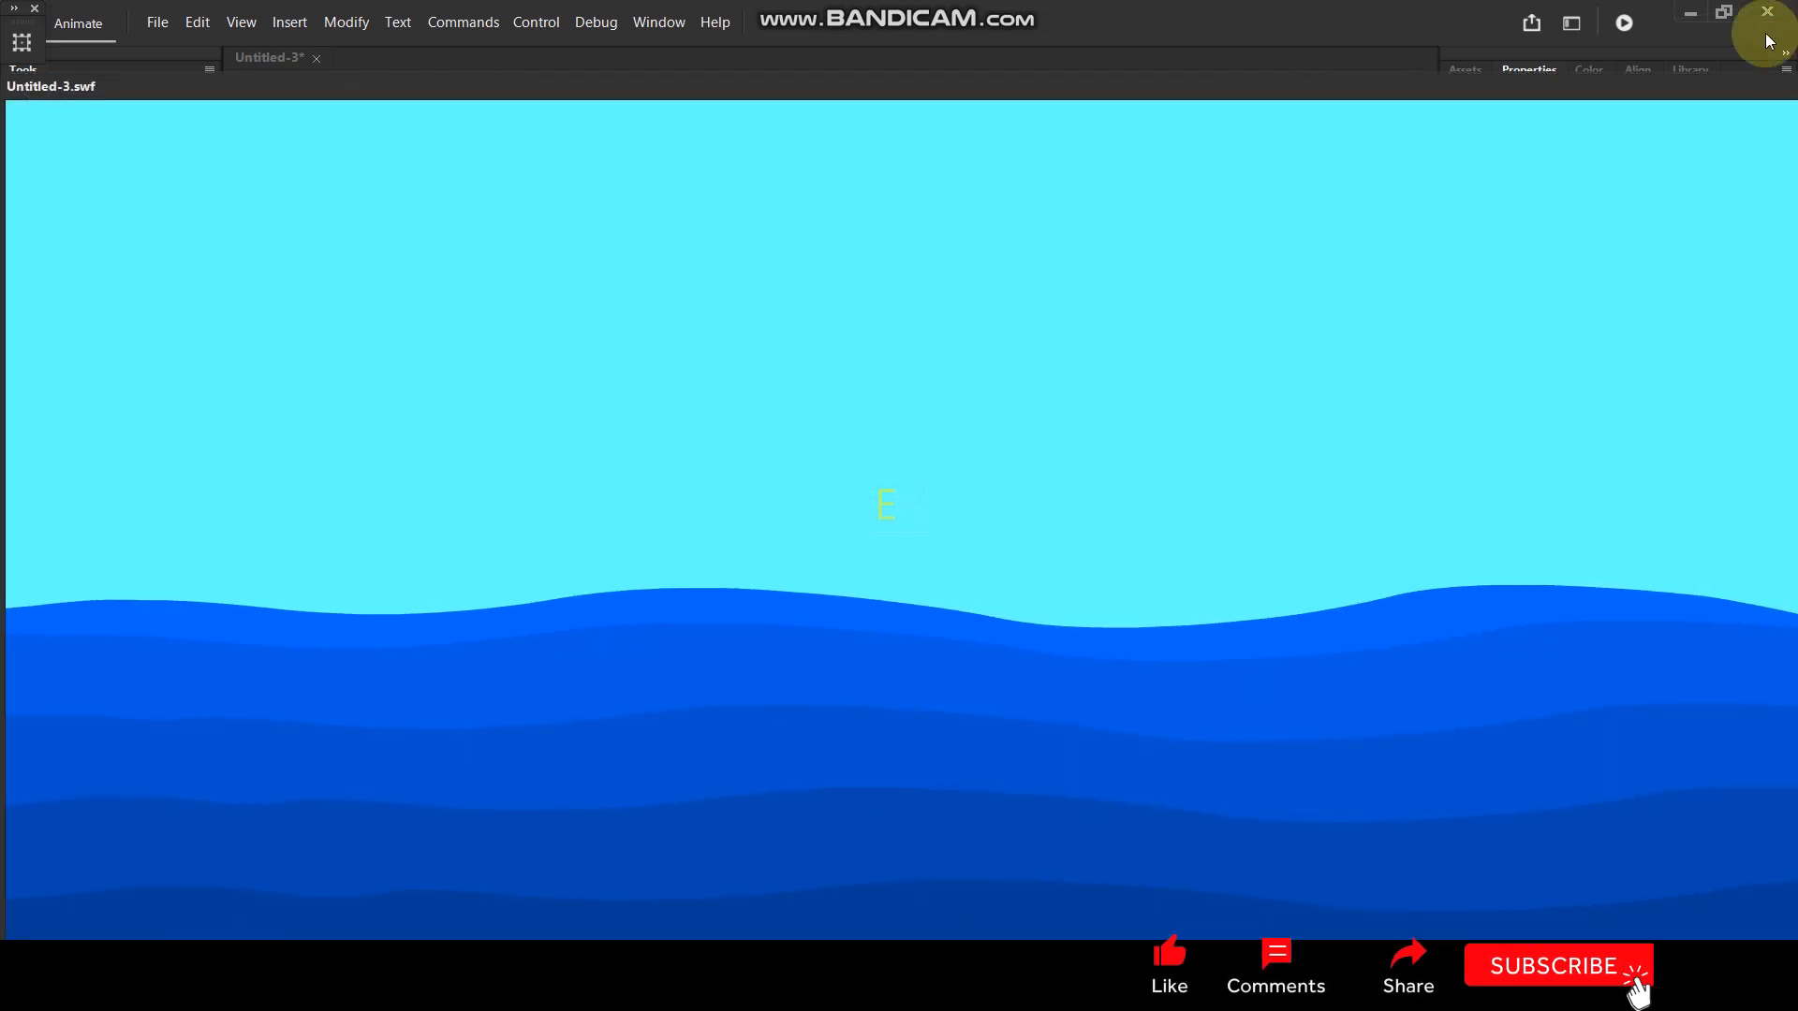
left_click_drag(1710, 85, 1395, 132)
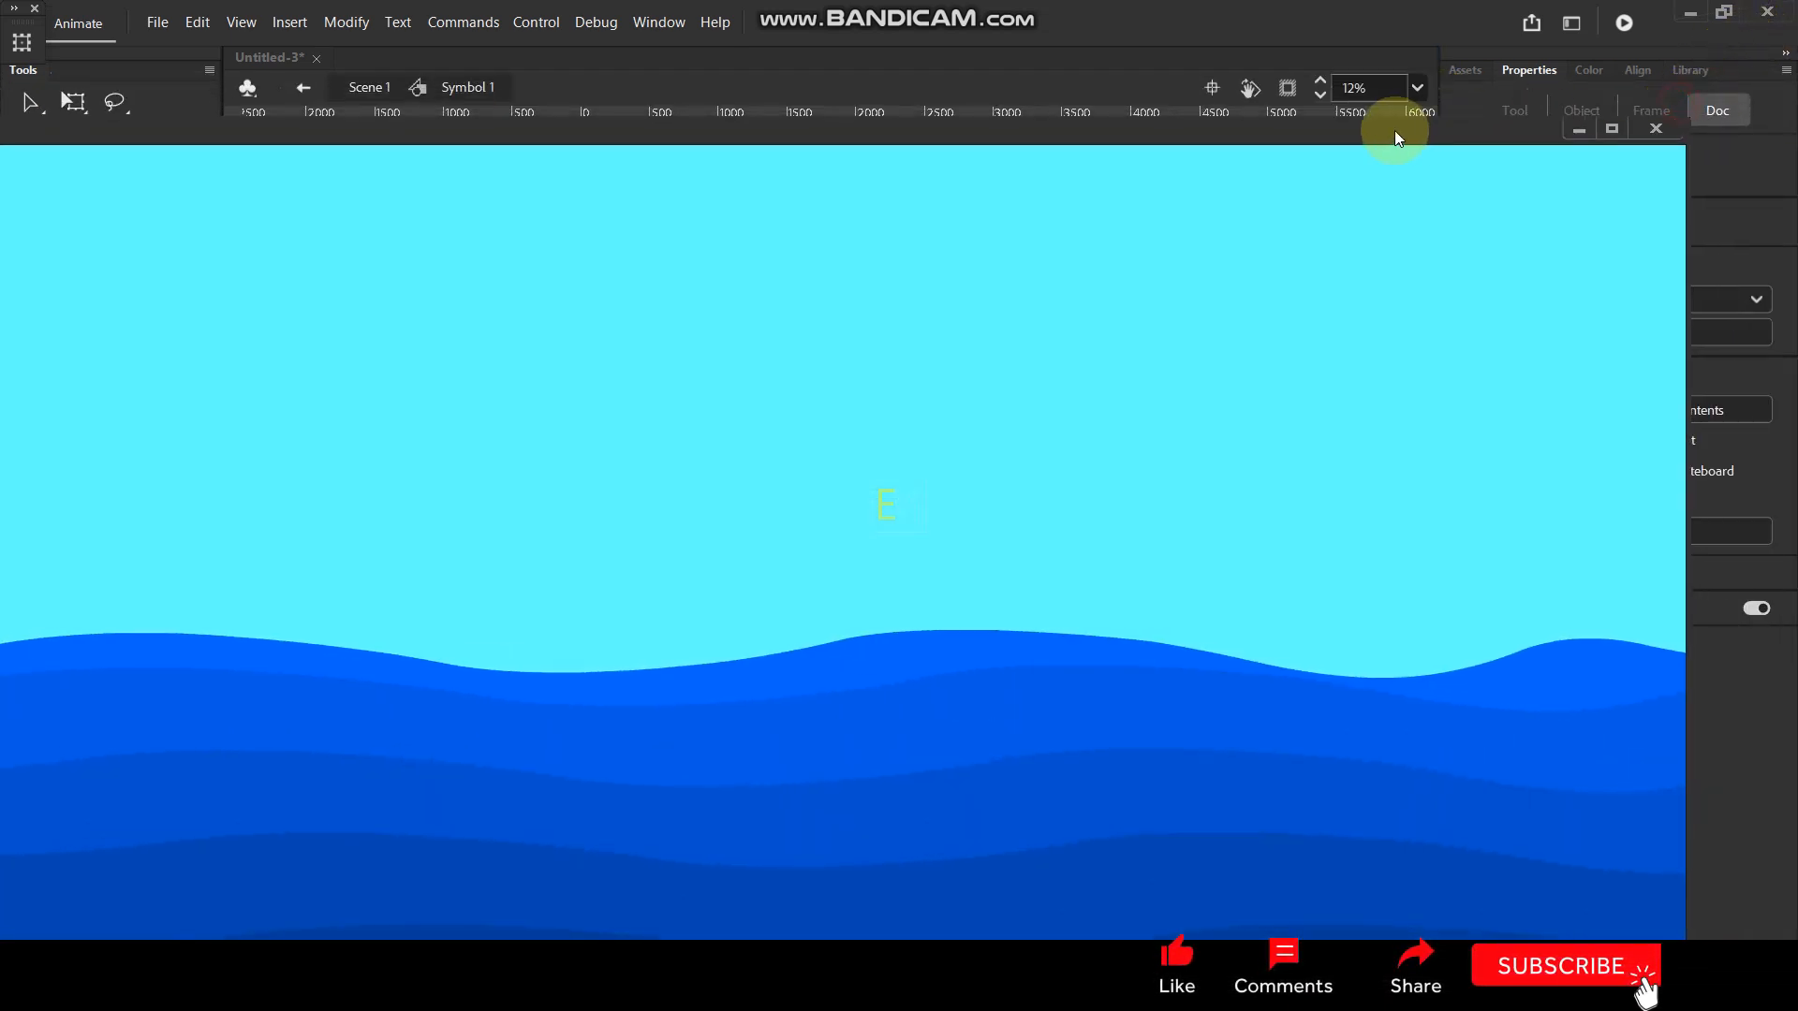
left_click(1612, 128)
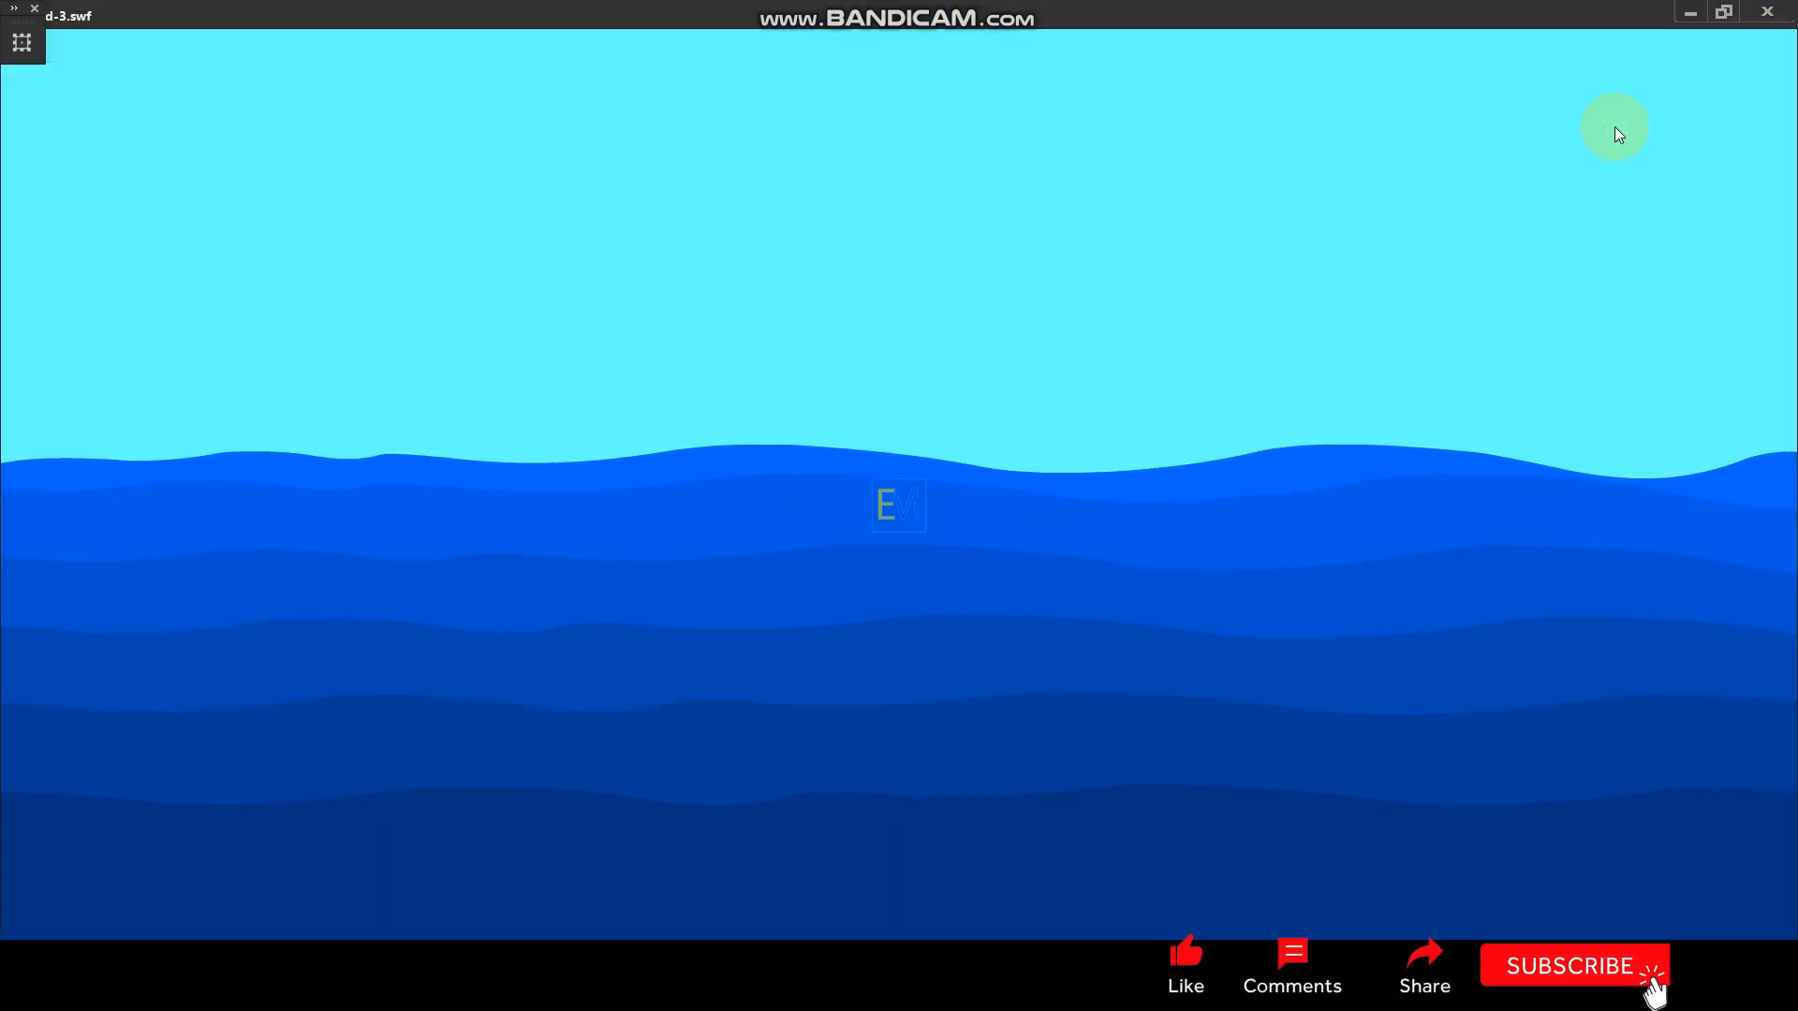
left_click(1767, 11)
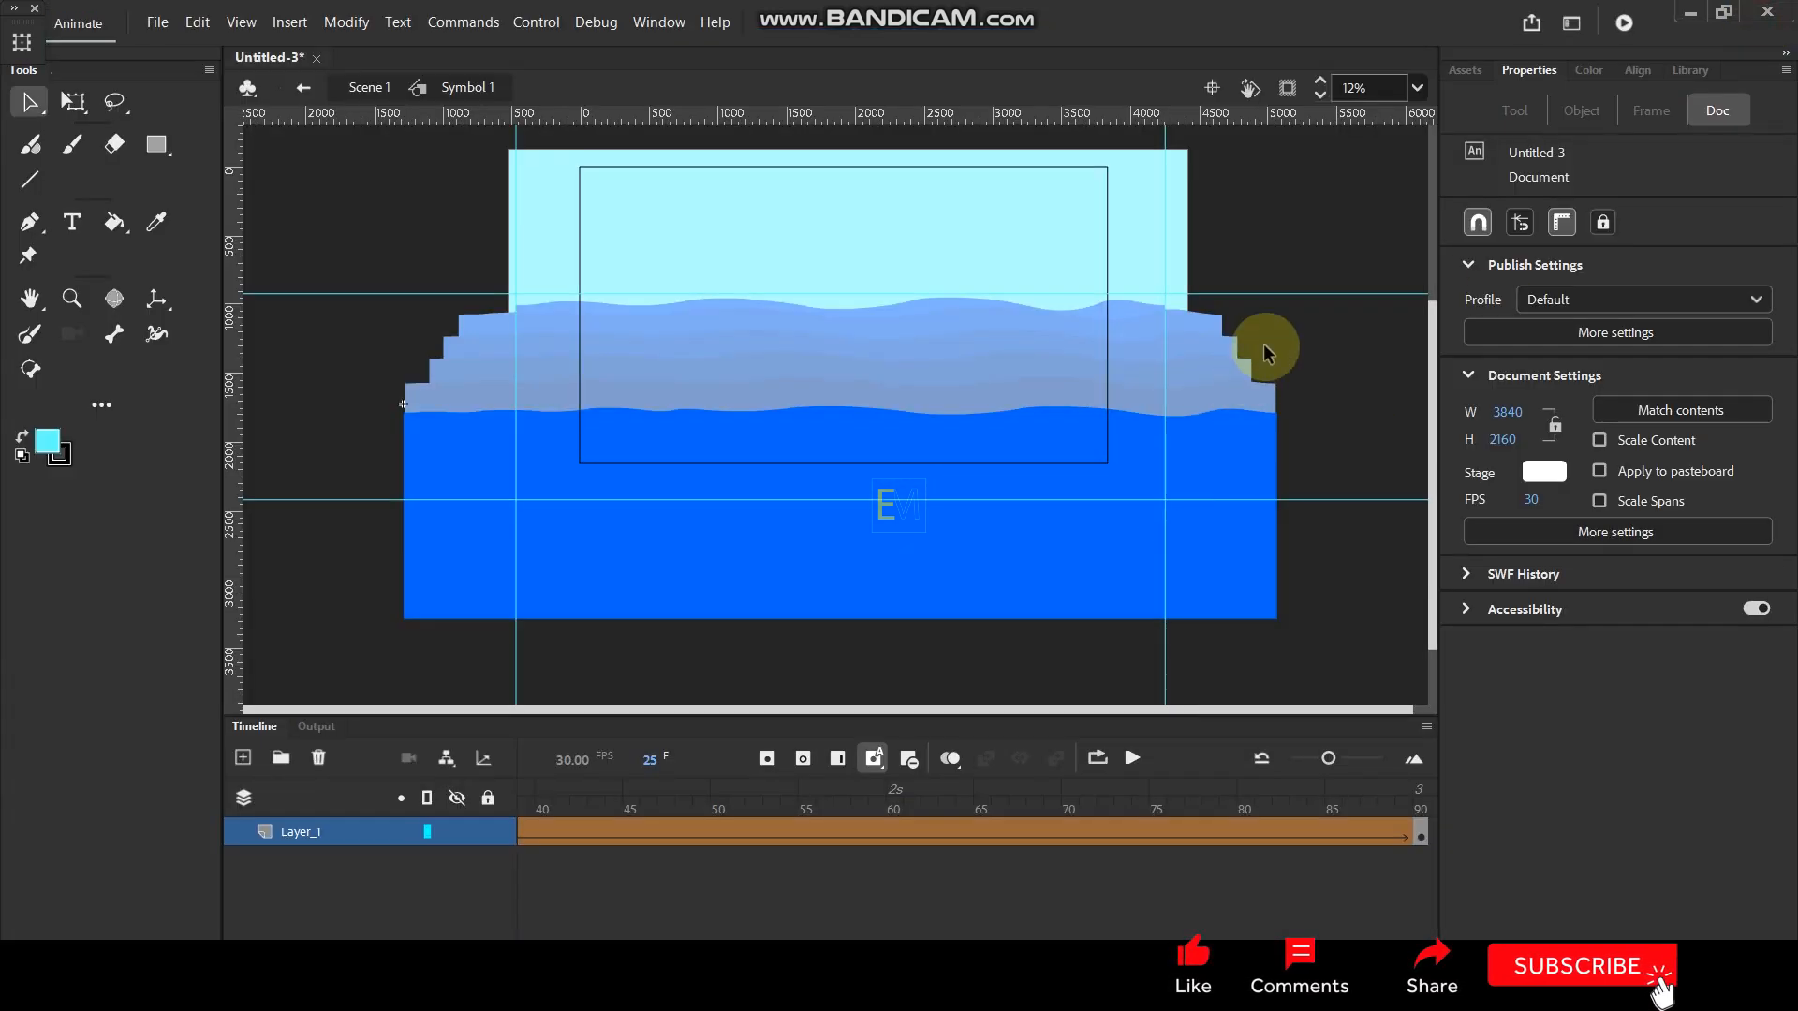
- Return to Scene 1 and extend the frames of Layer_1 and Layer_2 to frame 90
double_click(1227, 231)
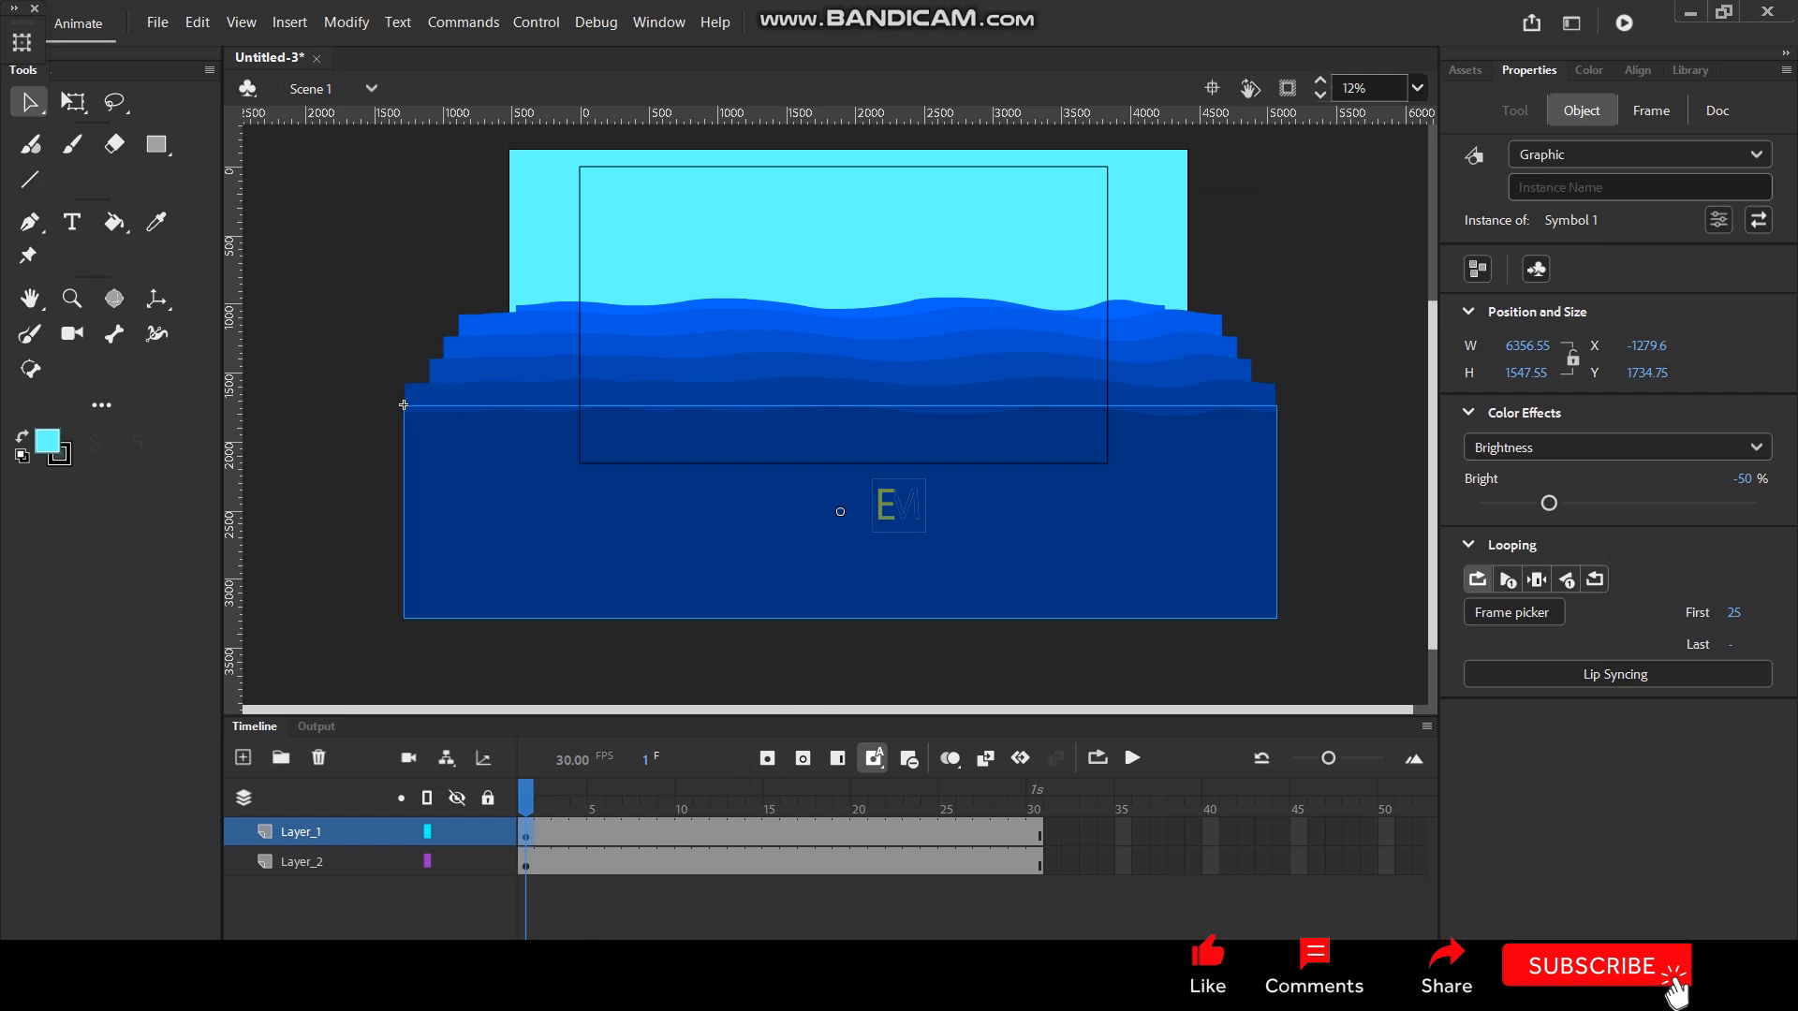
left_click_drag(582, 957, 662, 955)
left_click_drag(1053, 829, 1053, 856)
key("F5")
left_click(1316, 230)
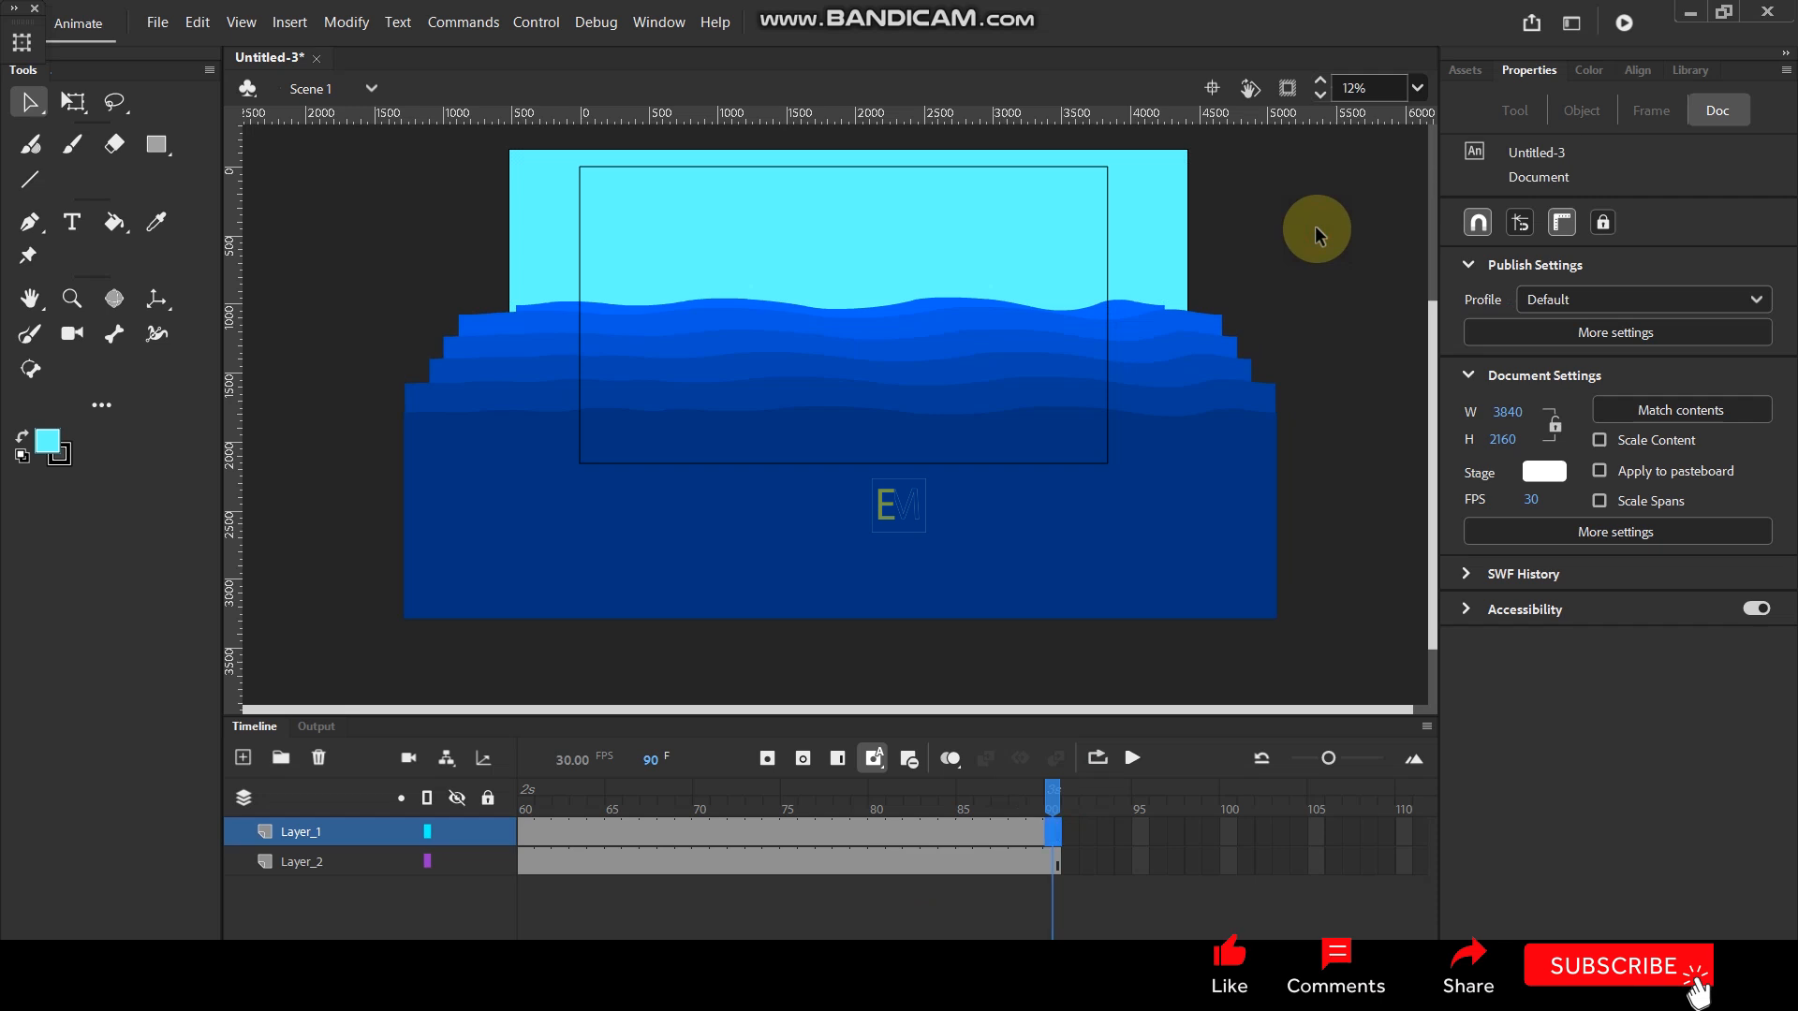
- Test the movie with the 90-frame main timeline, watch it full screen, and close the preview
key("ctrl+Return")
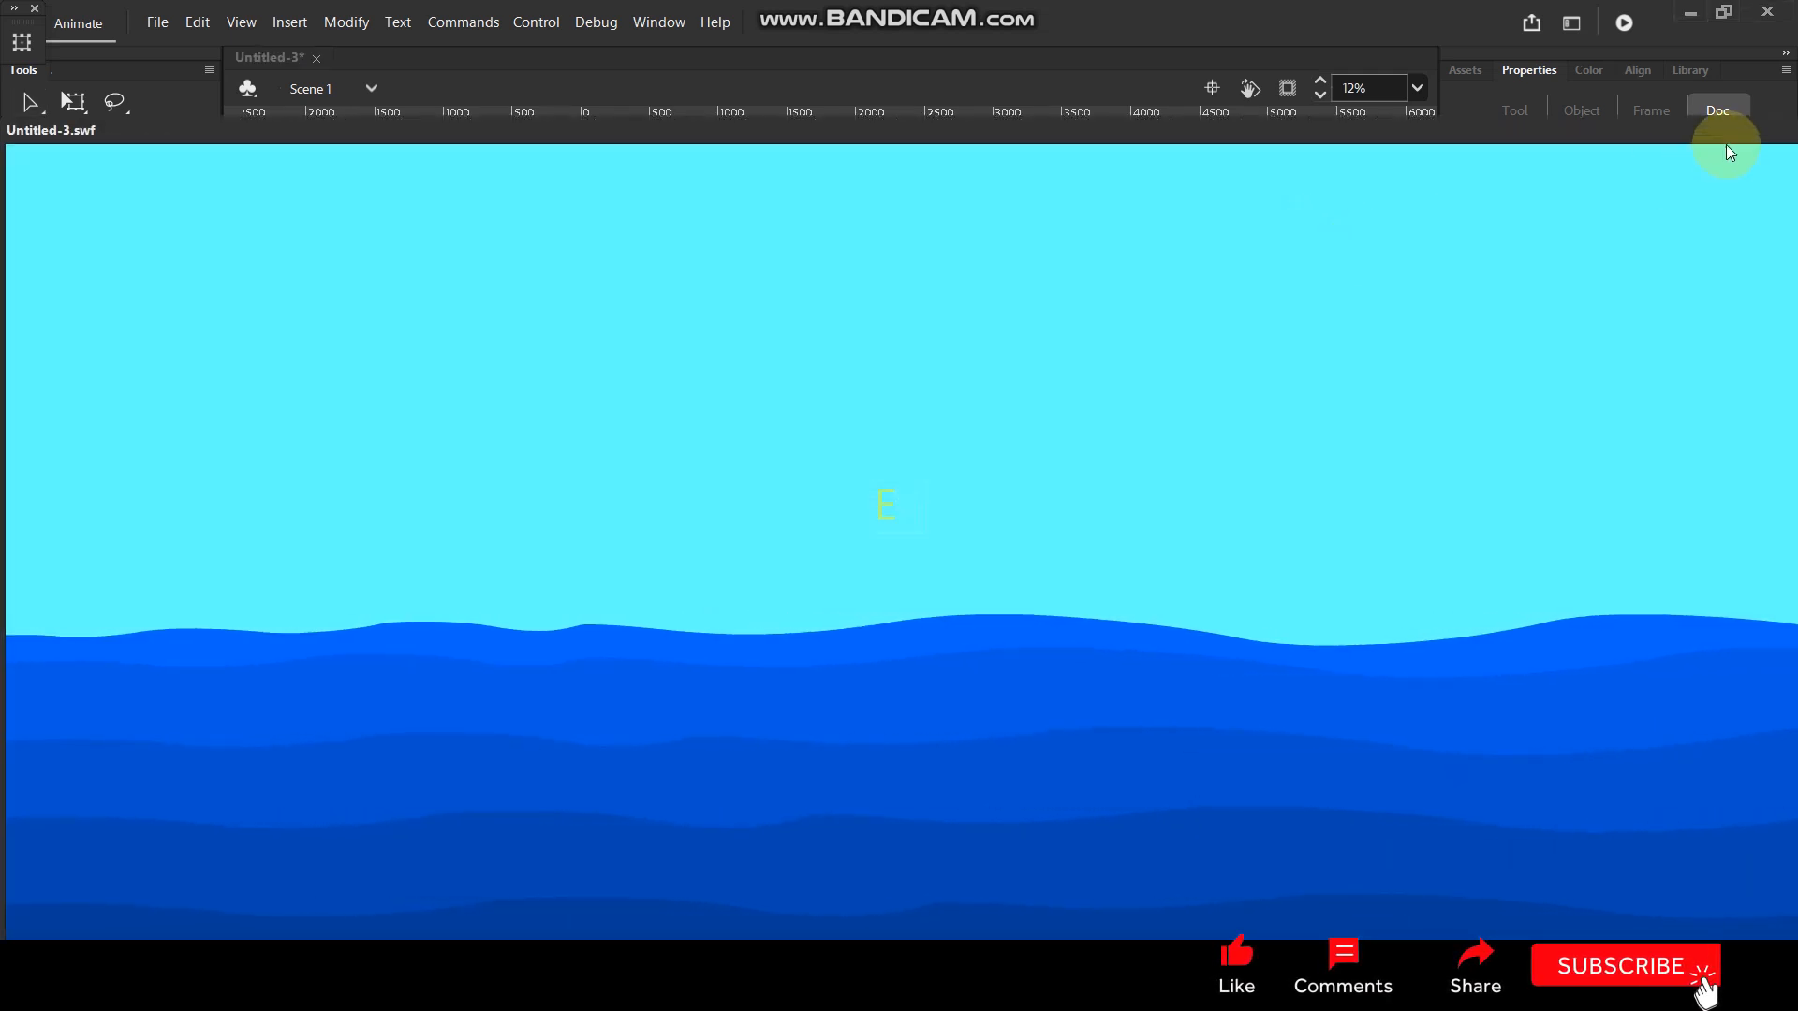
left_click_drag(1626, 155, 1487, 176)
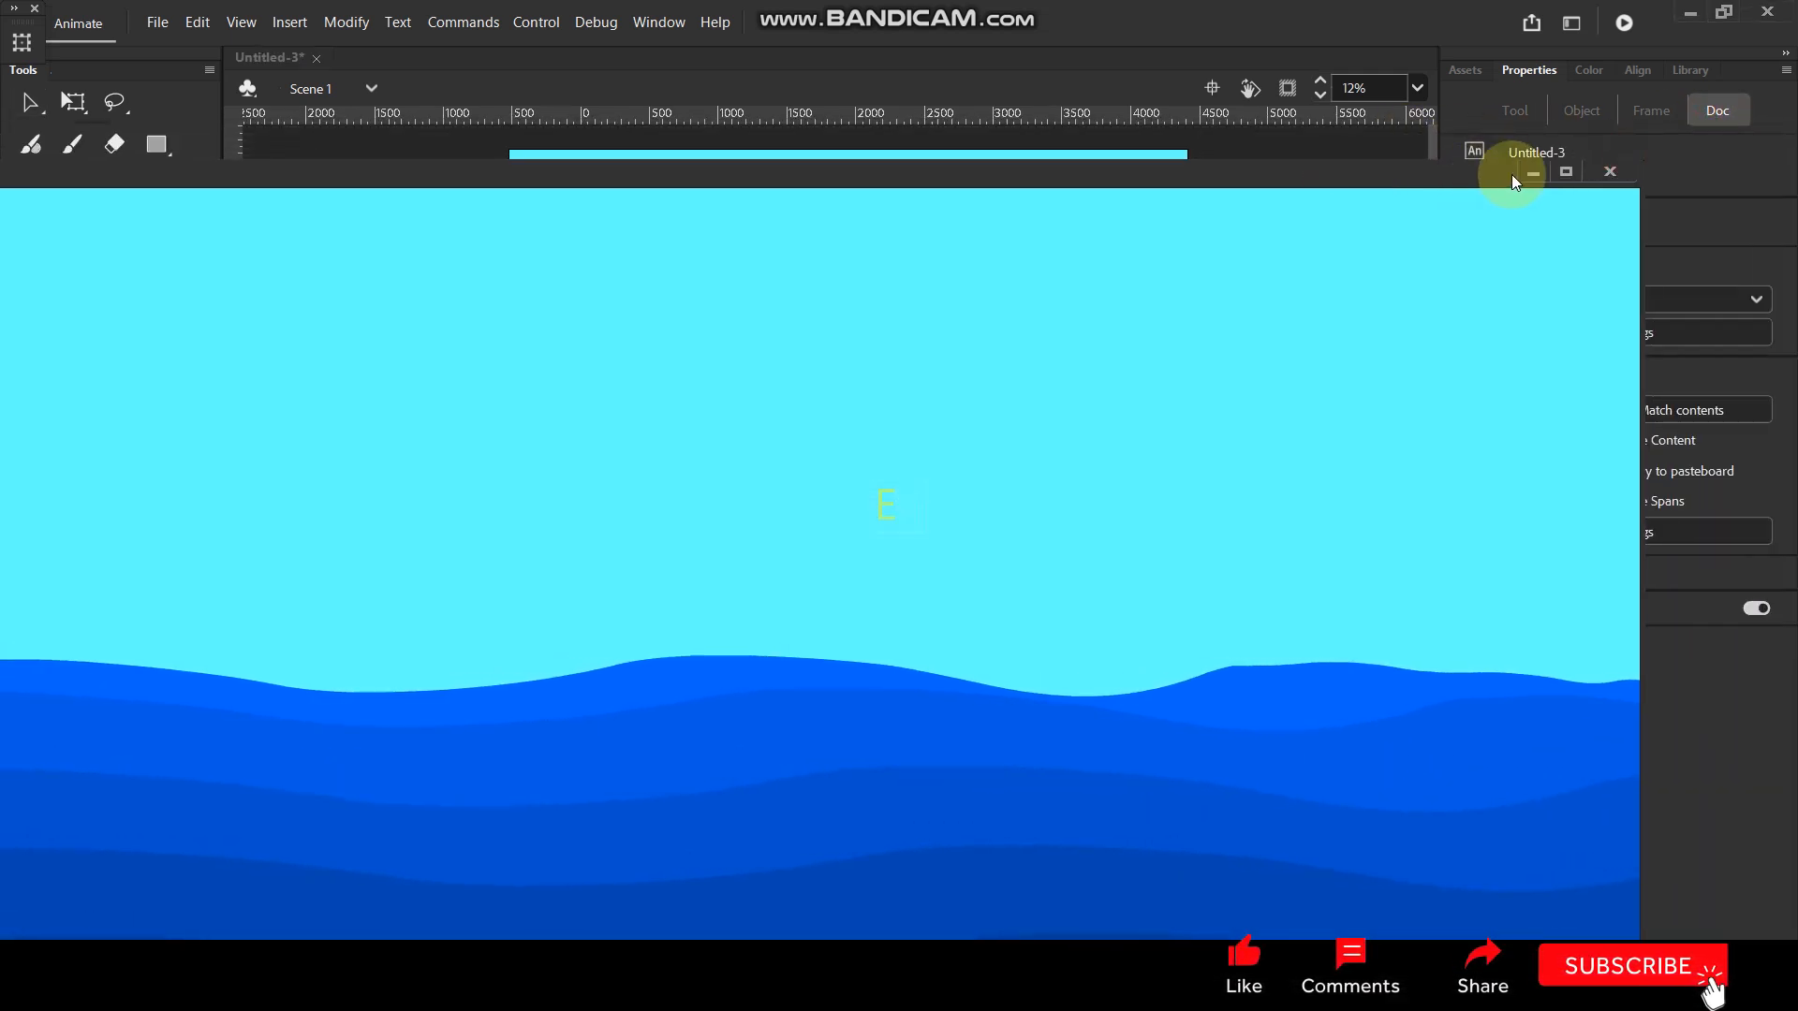
left_click(1565, 171)
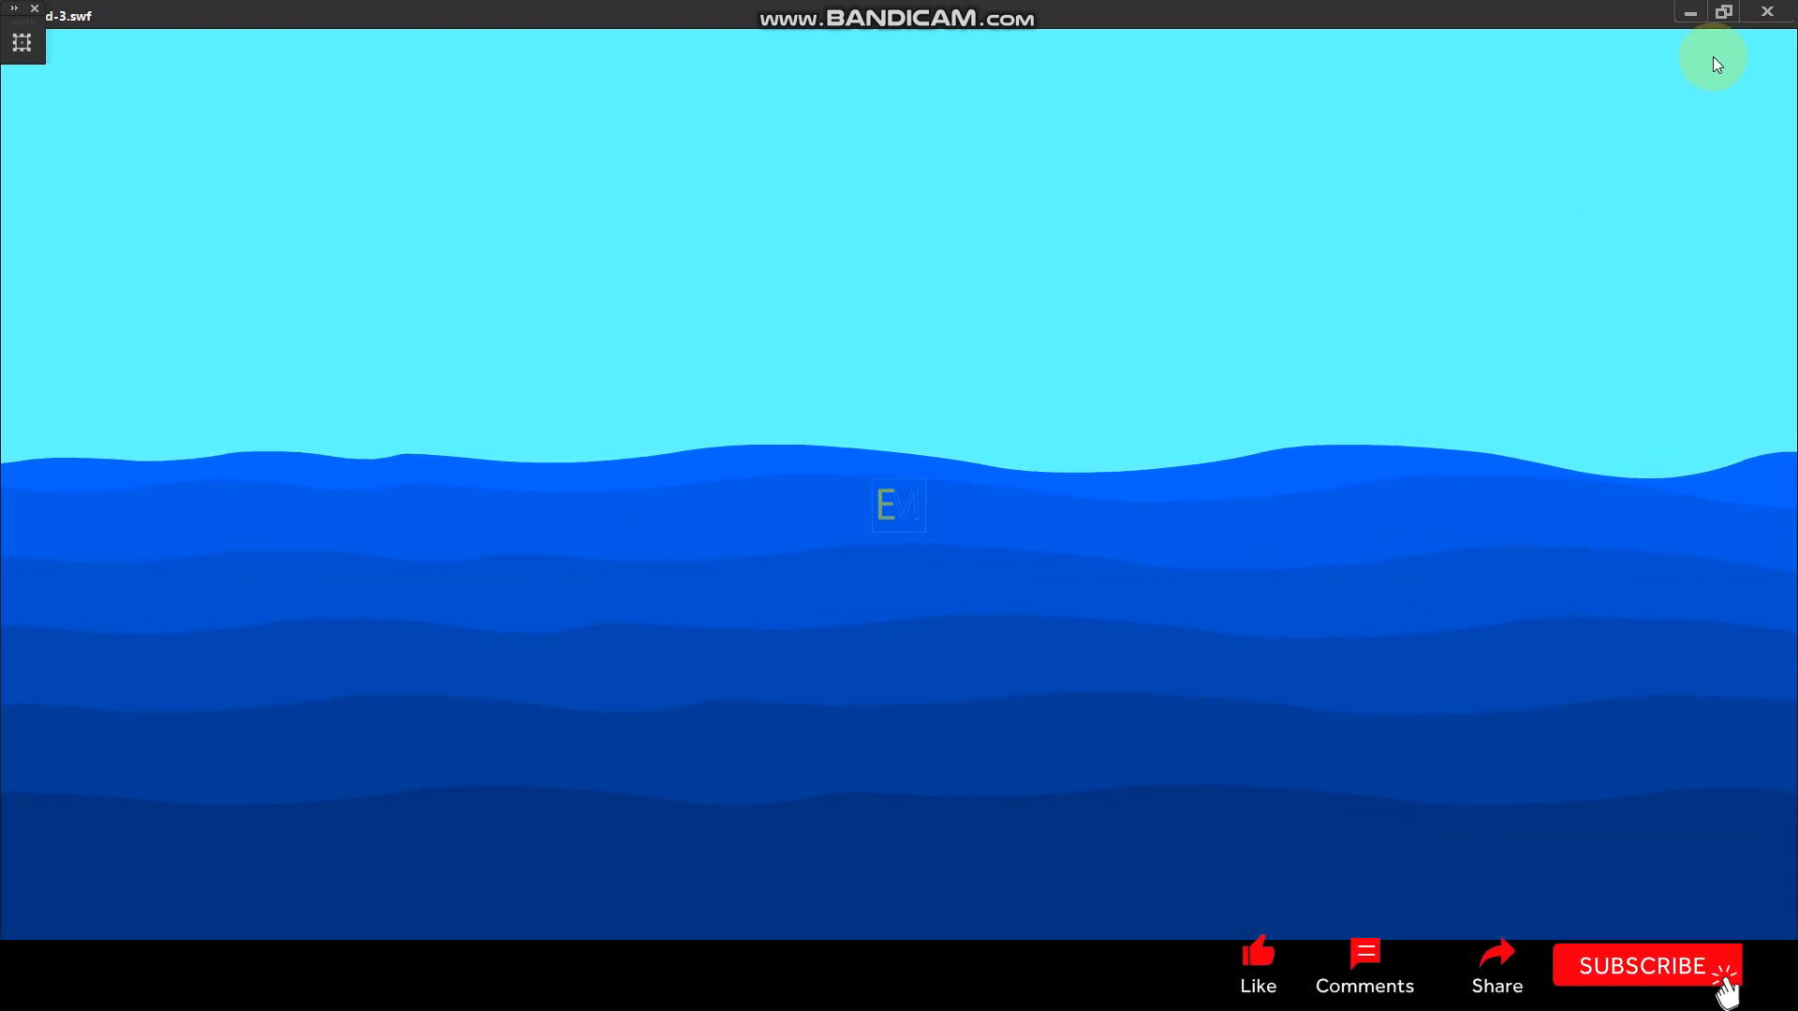
left_click(1766, 12)
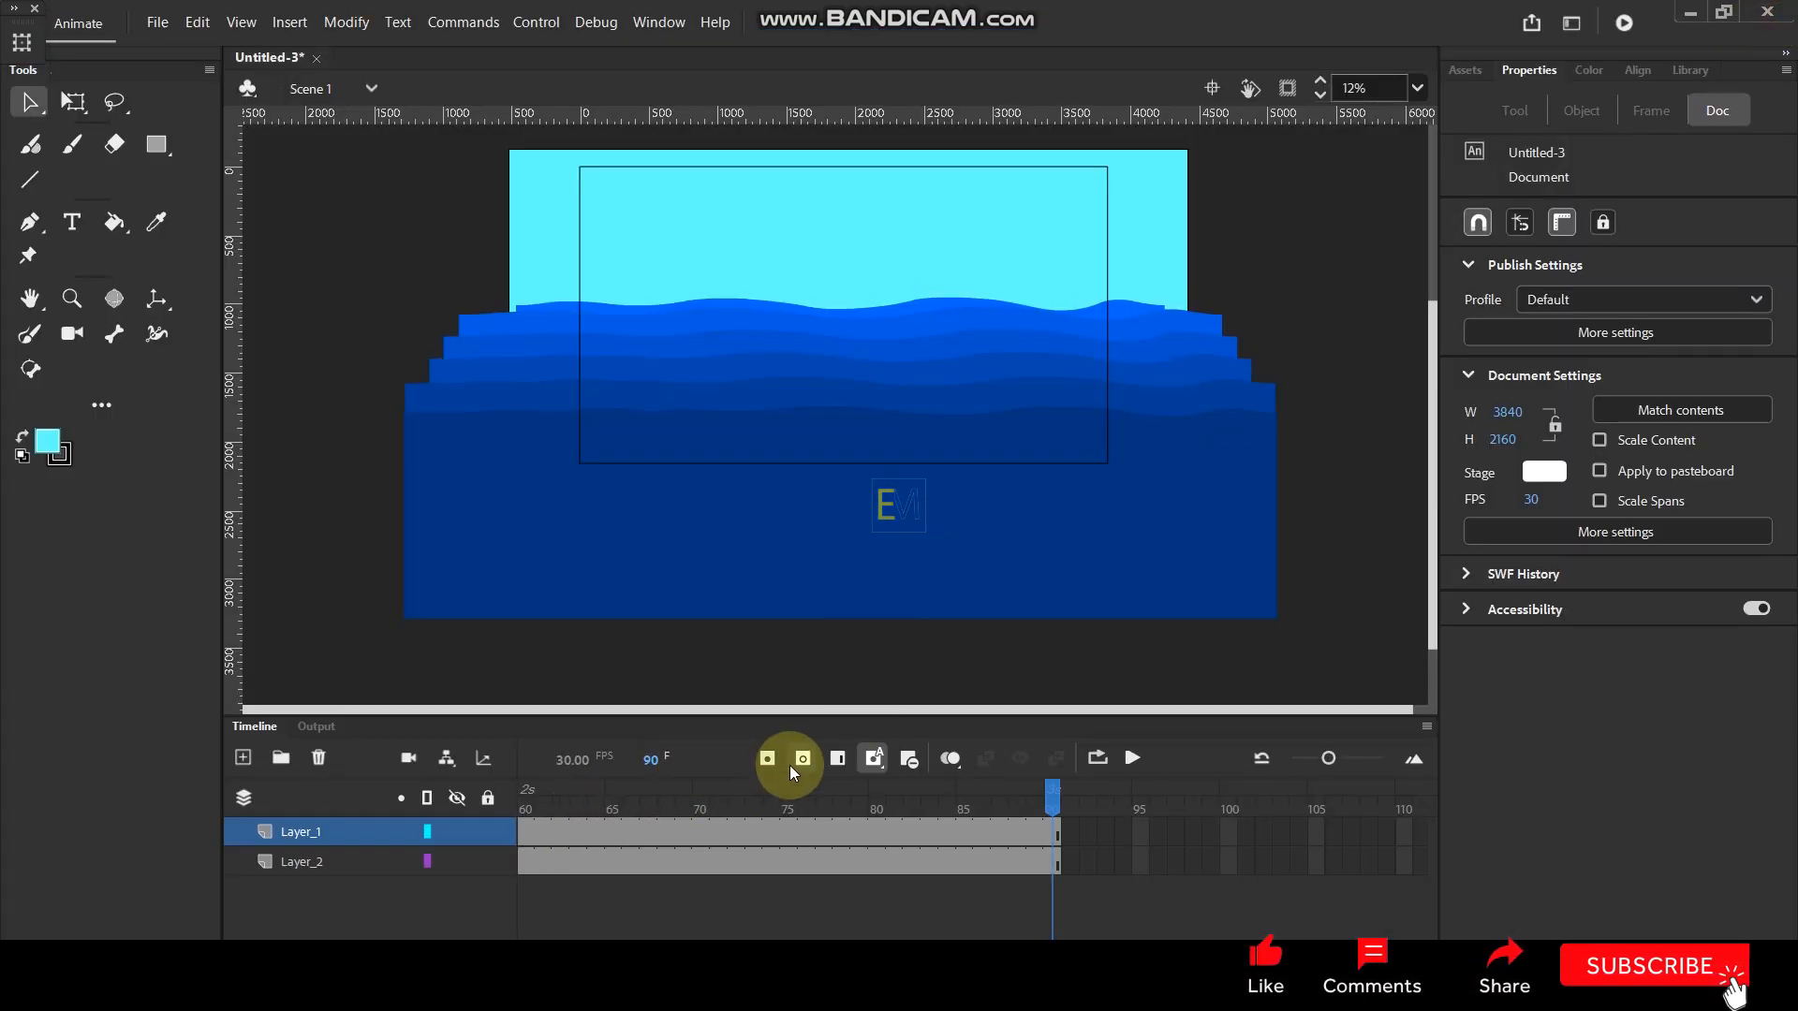
- At frame 1, set the looping first frame of the -10% brightness wave to 51 and of the -20% brightness wave to 63
left_click_drag(554, 801, 312, 833)
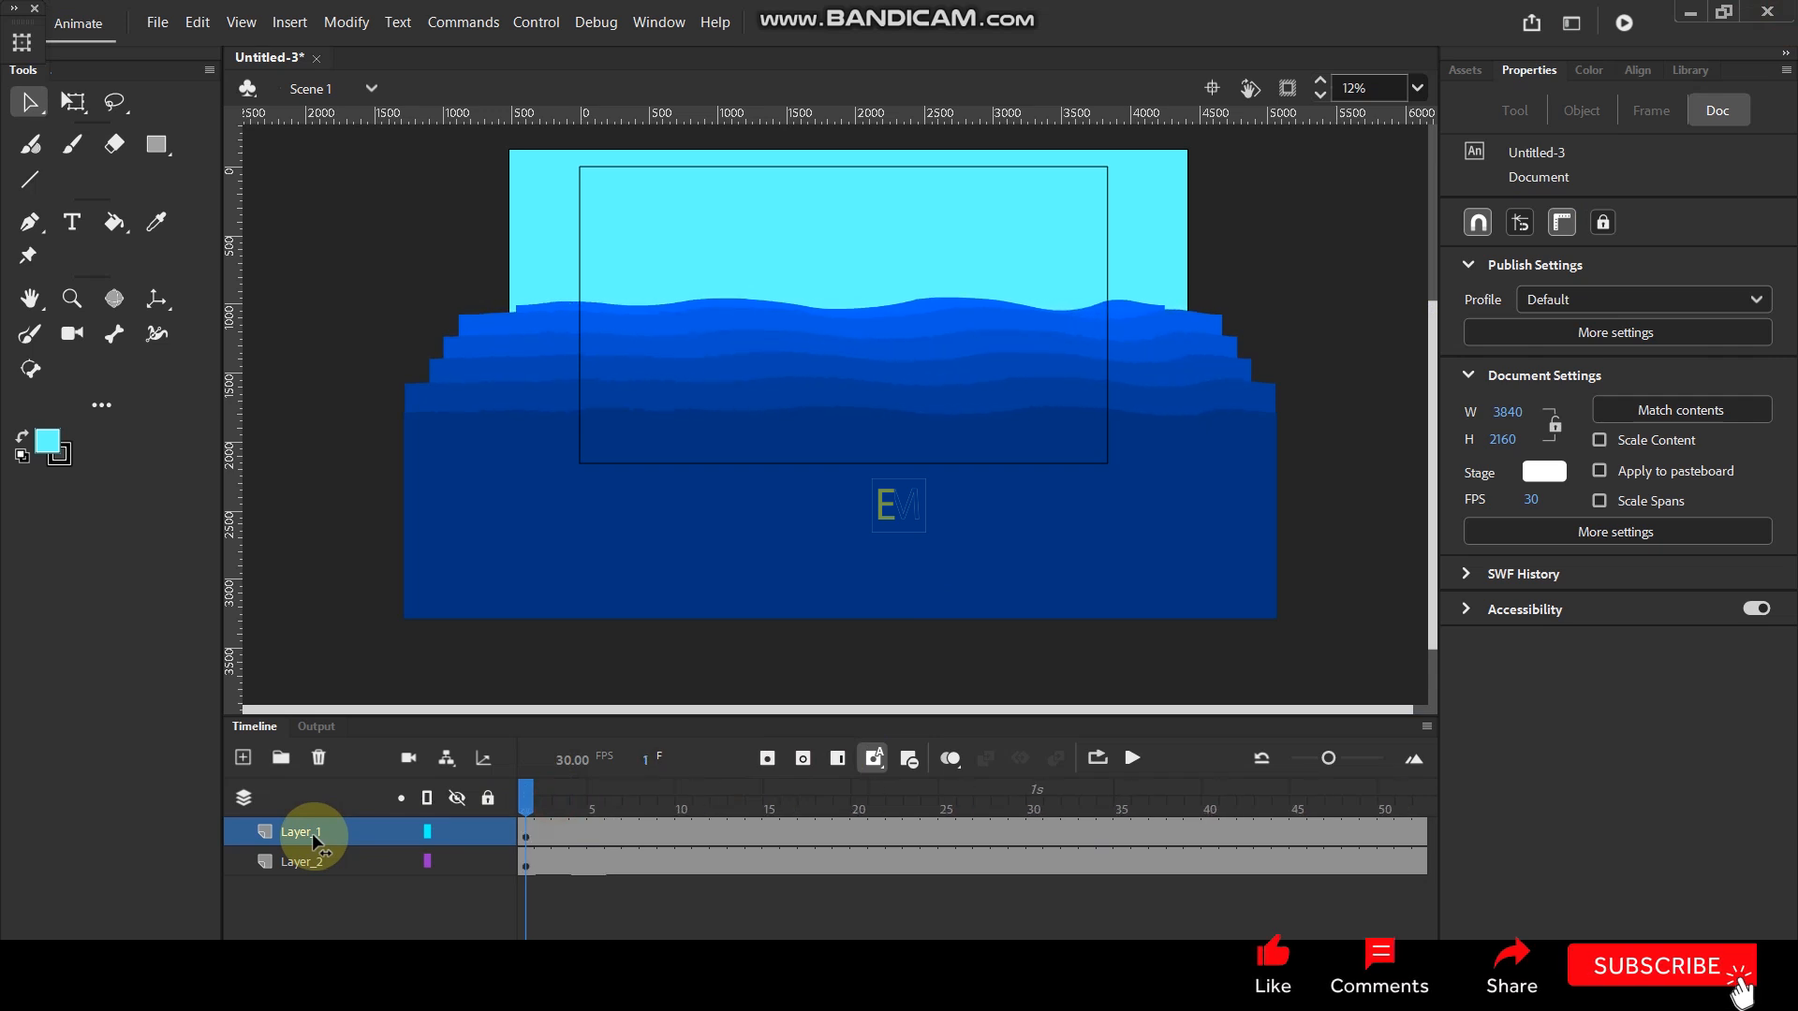
left_click(553, 330)
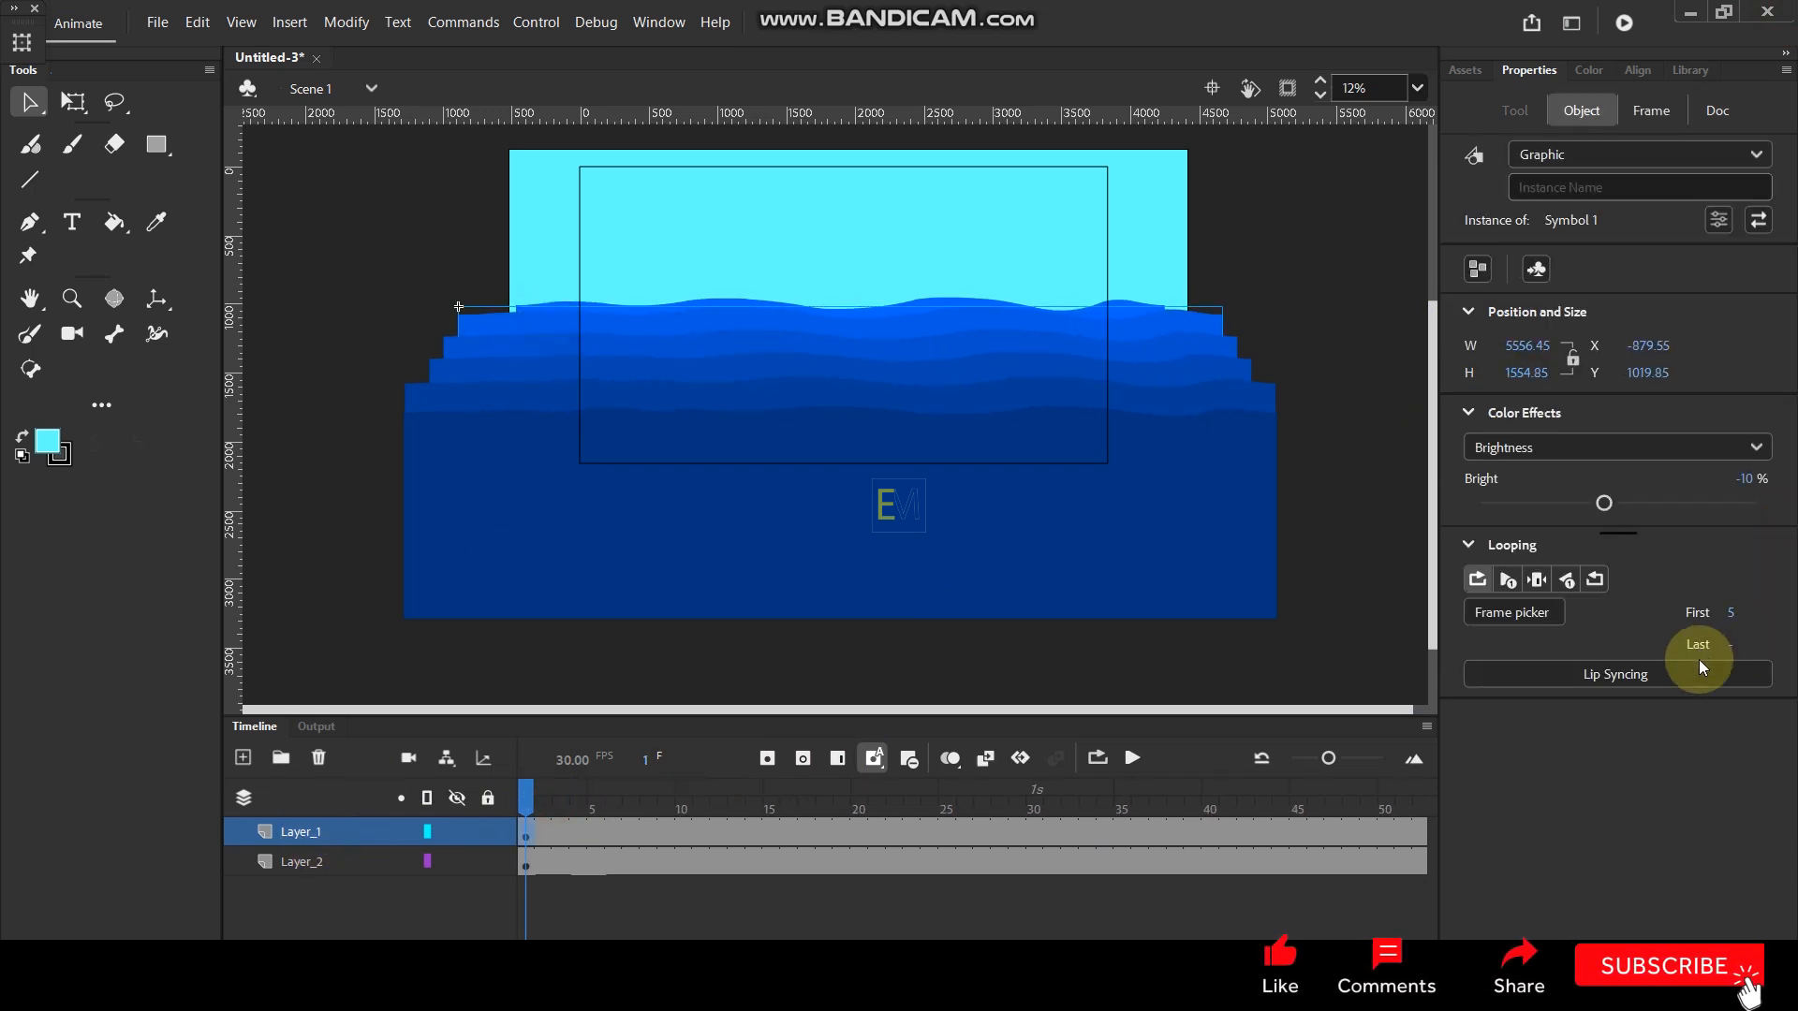
left_click_drag(1729, 615, 1762, 614)
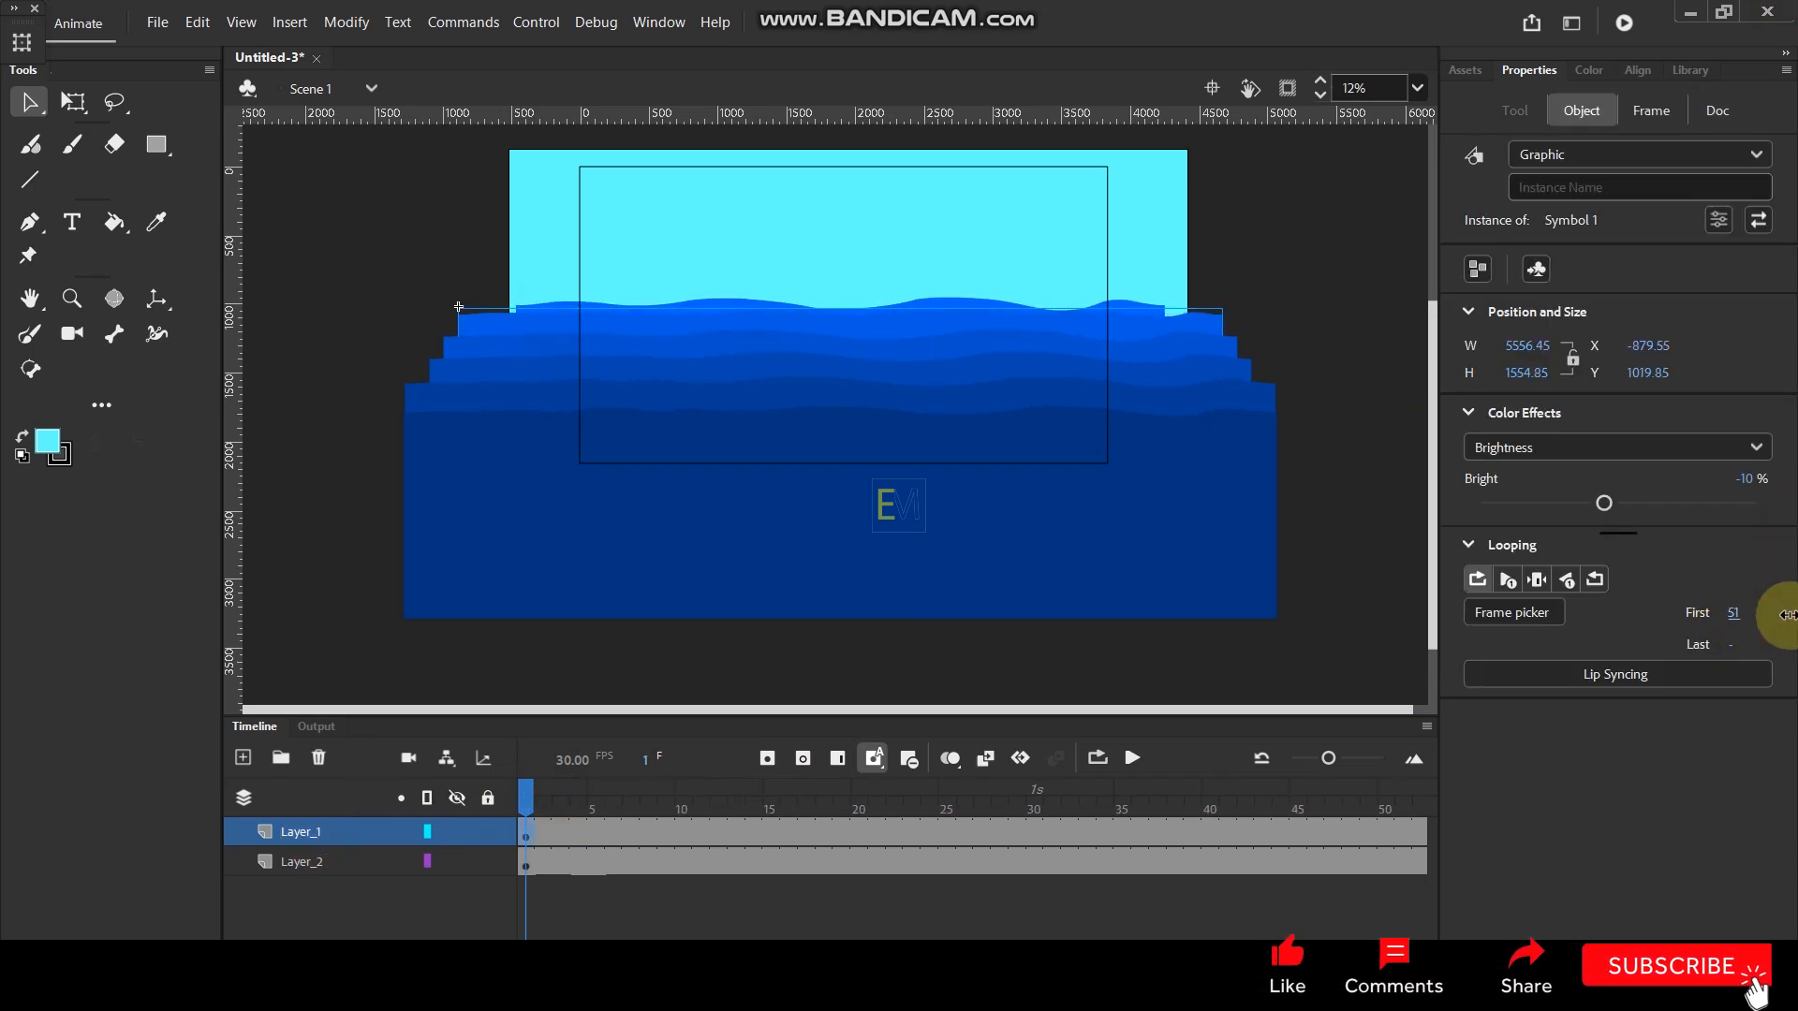
left_click(950, 347)
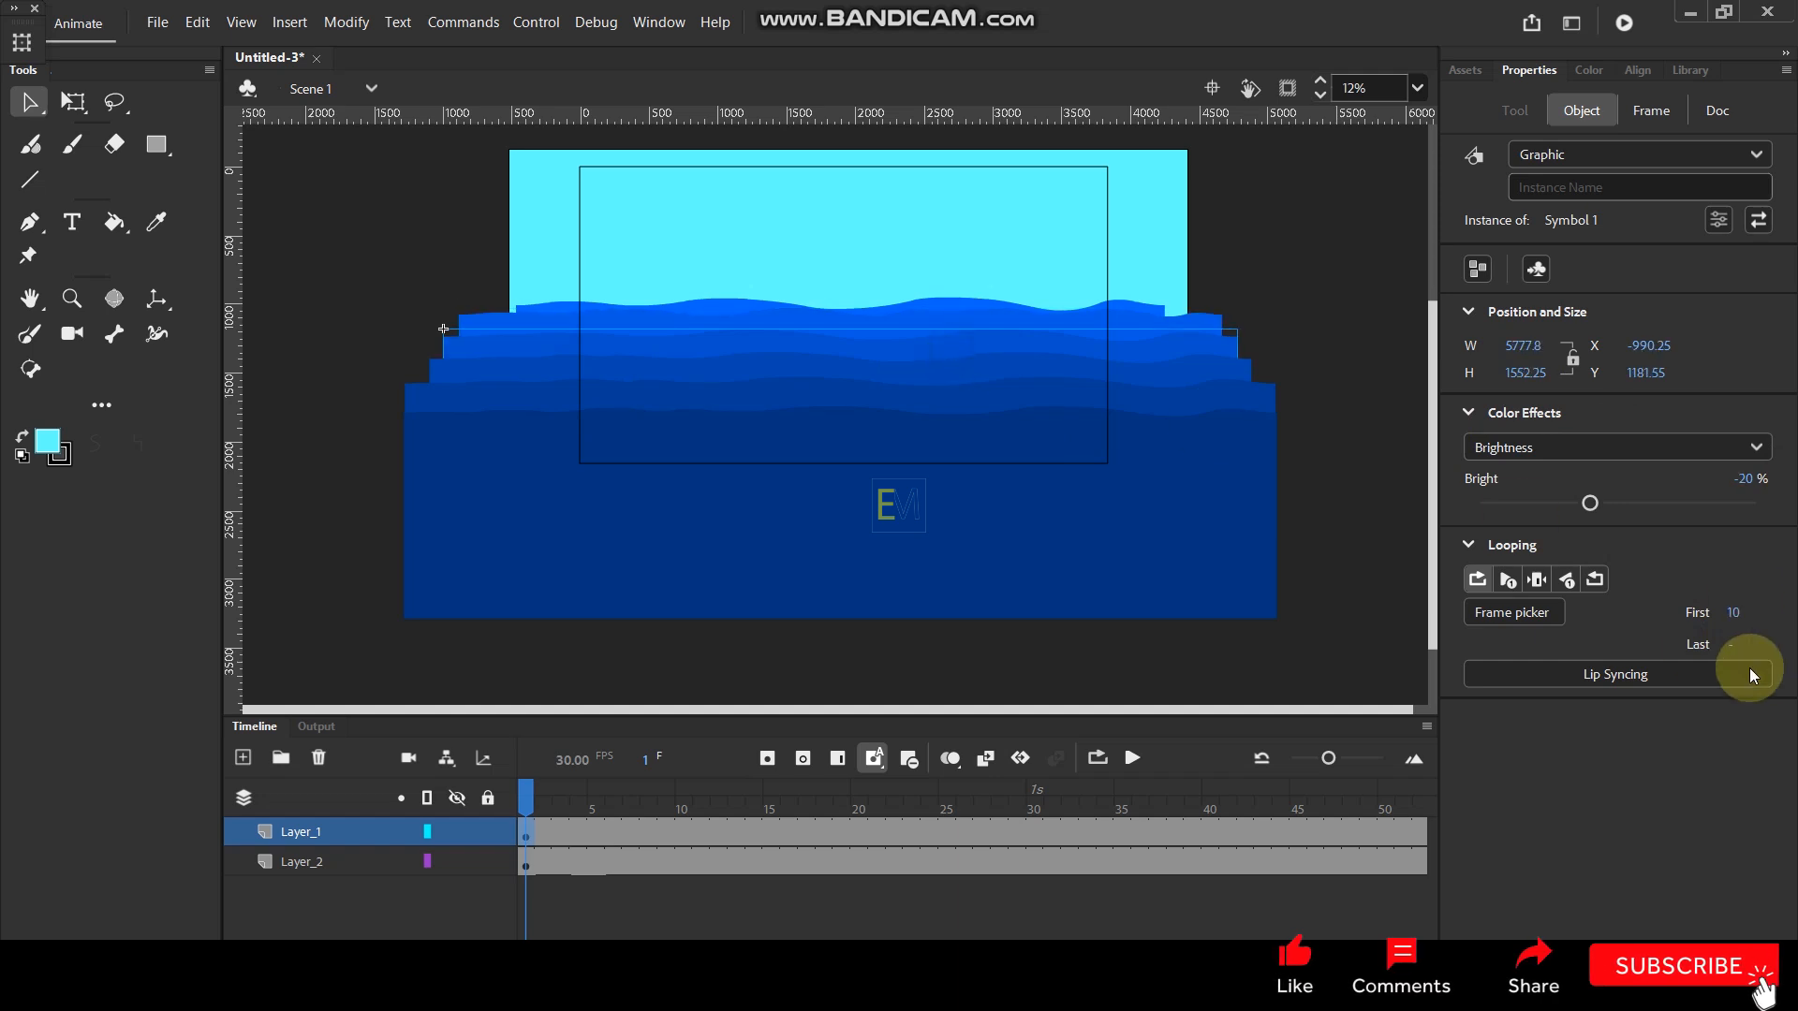
left_click_drag(1744, 616, 1783, 618)
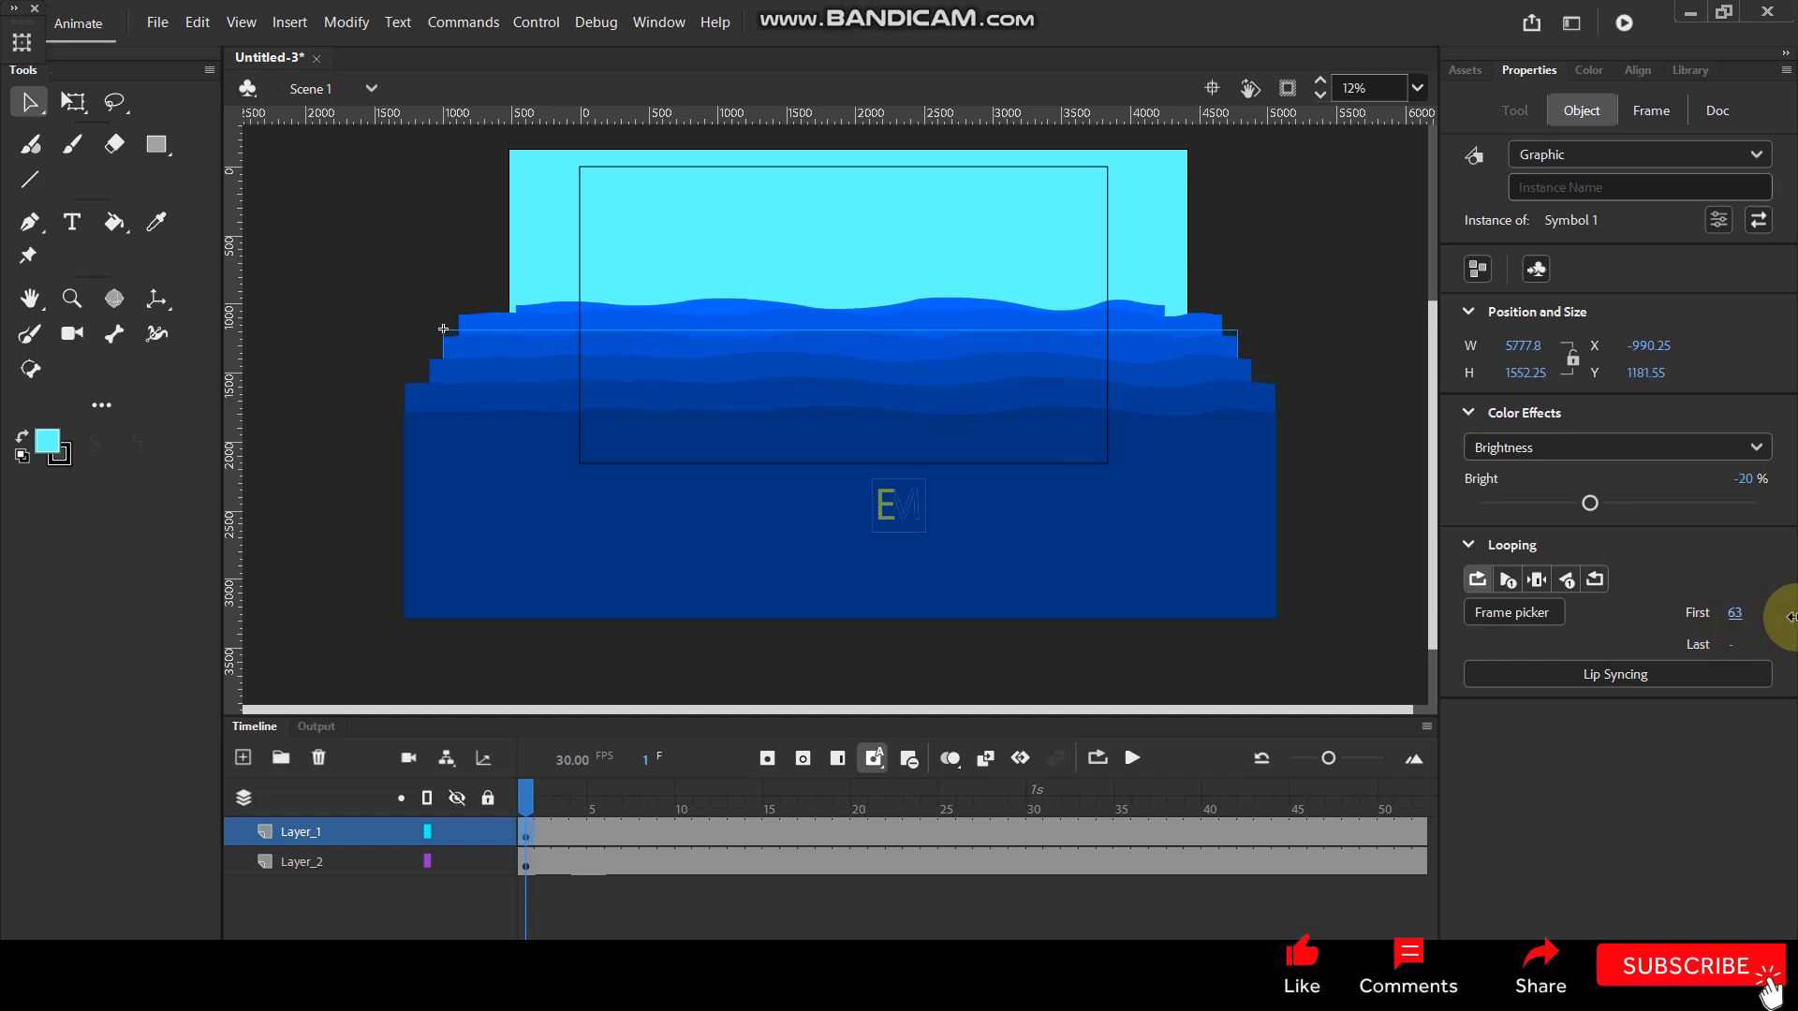
- Set the looping first frame of the -30% brightness wave to 61 and of the -40% brightness wave to 31
left_click(994, 365)
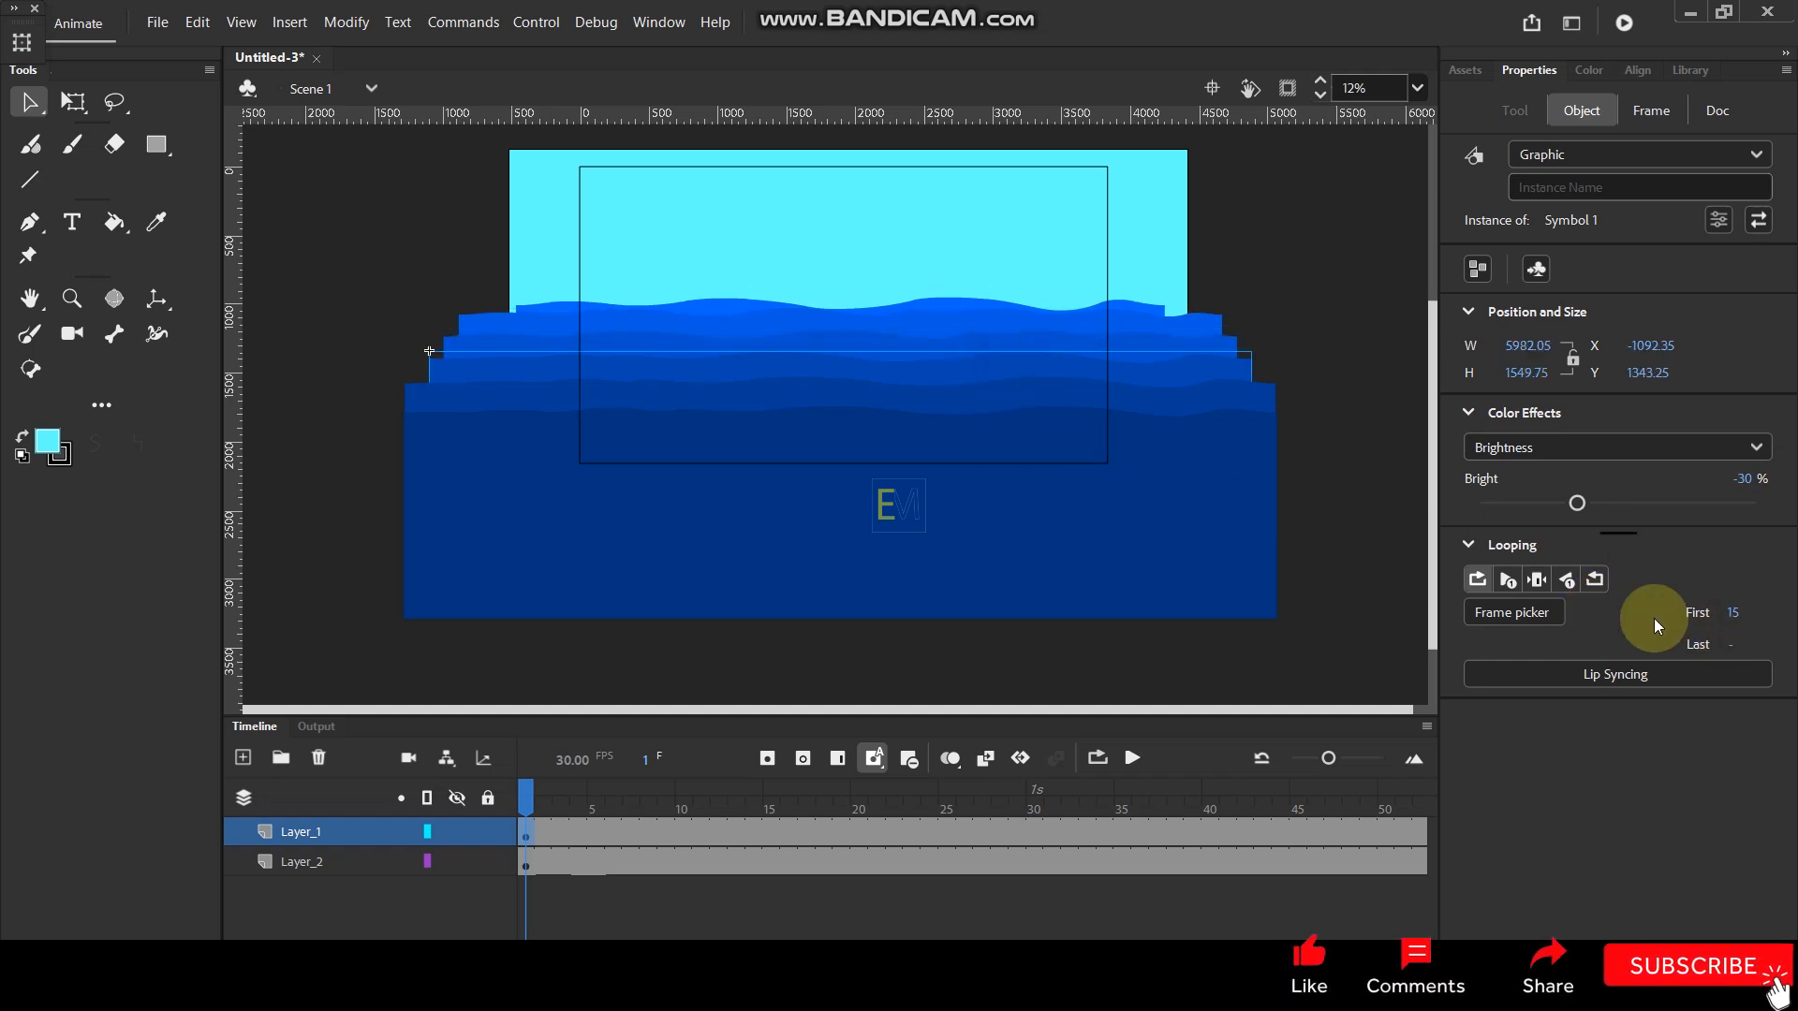
left_click_drag(1733, 618, 1790, 612)
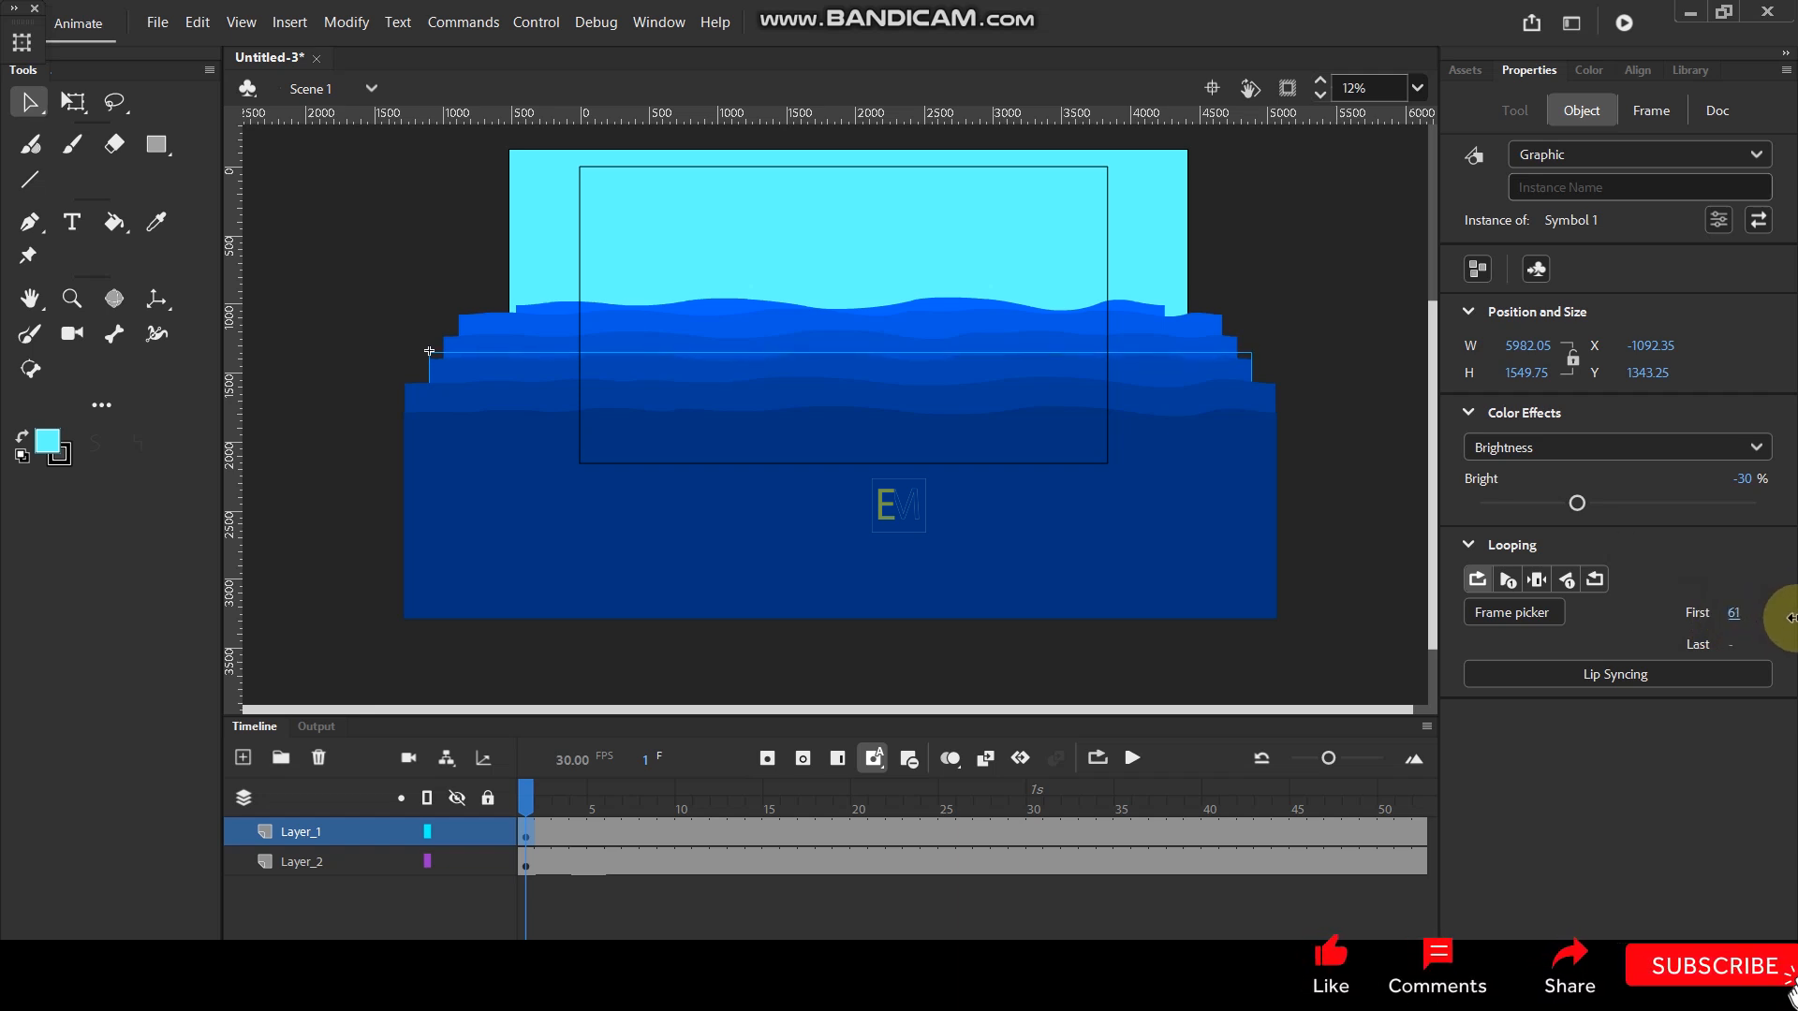
left_click(1017, 393)
left_click_drag(1739, 622, 1676, 625)
- Set the looping first frame of the -50% brightness wave to 80 and test the movie full screen
left_click(1132, 487)
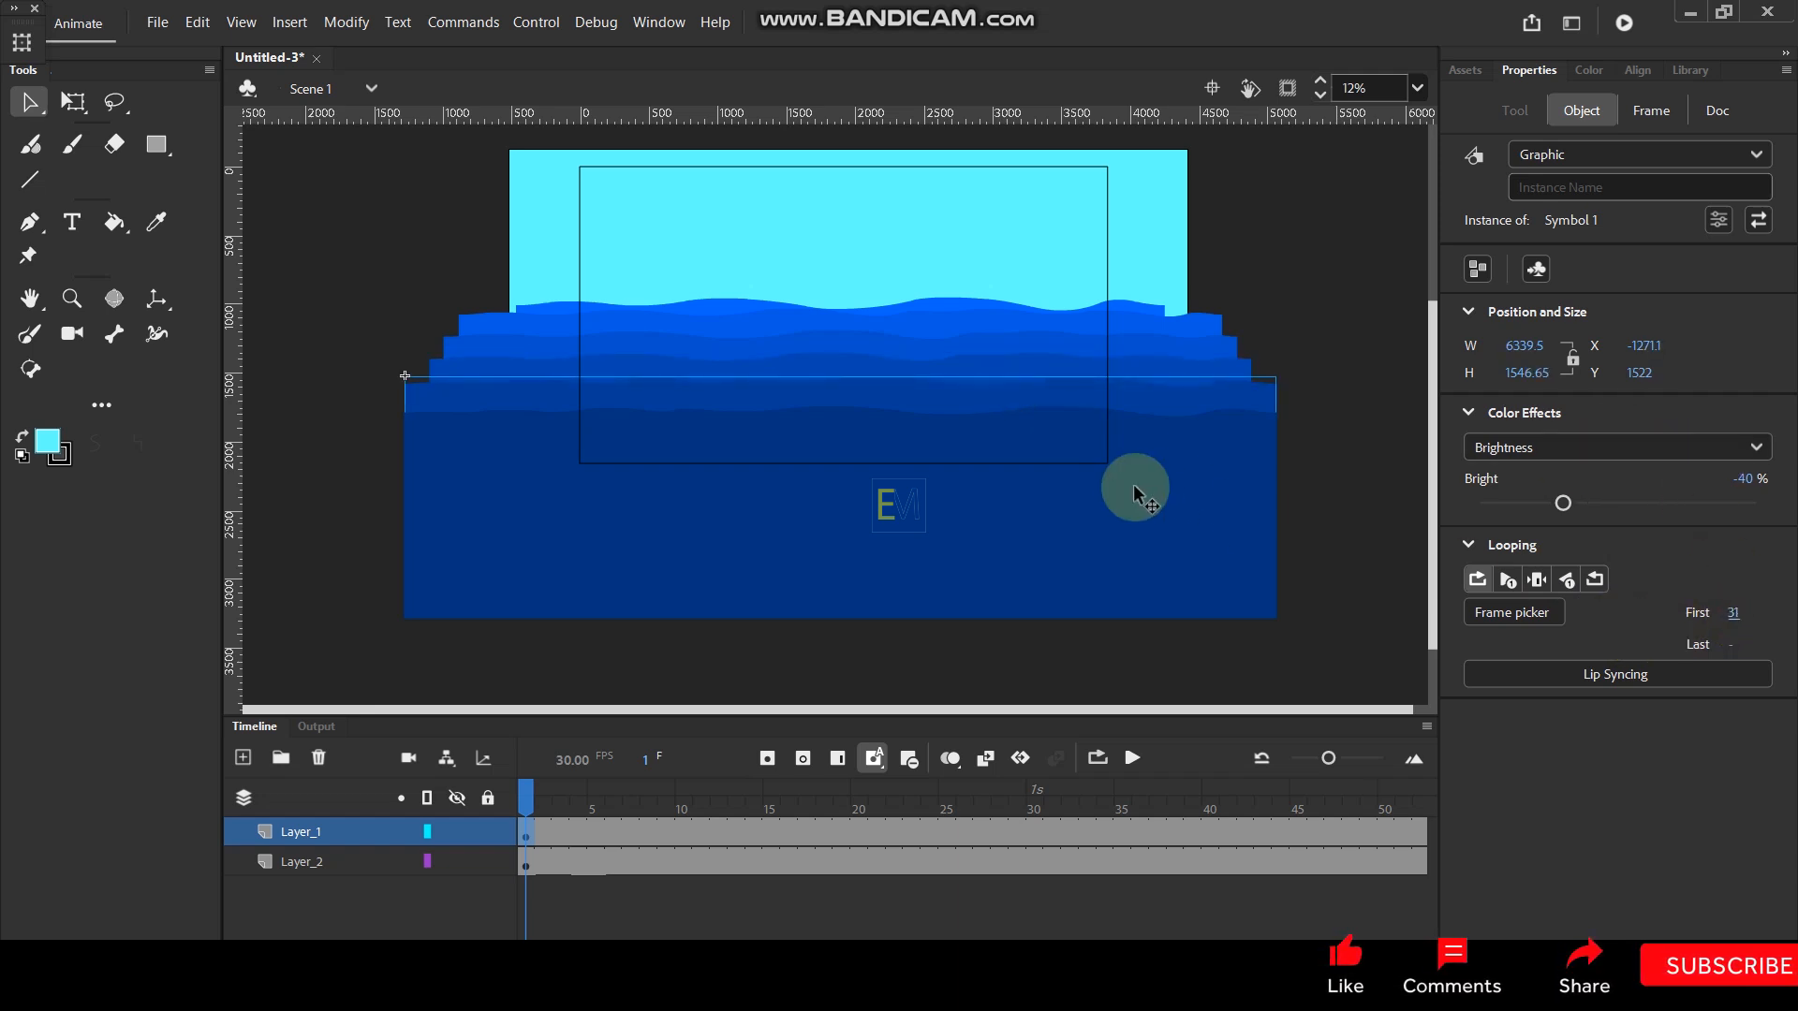
left_click_drag(1729, 614, 1790, 611)
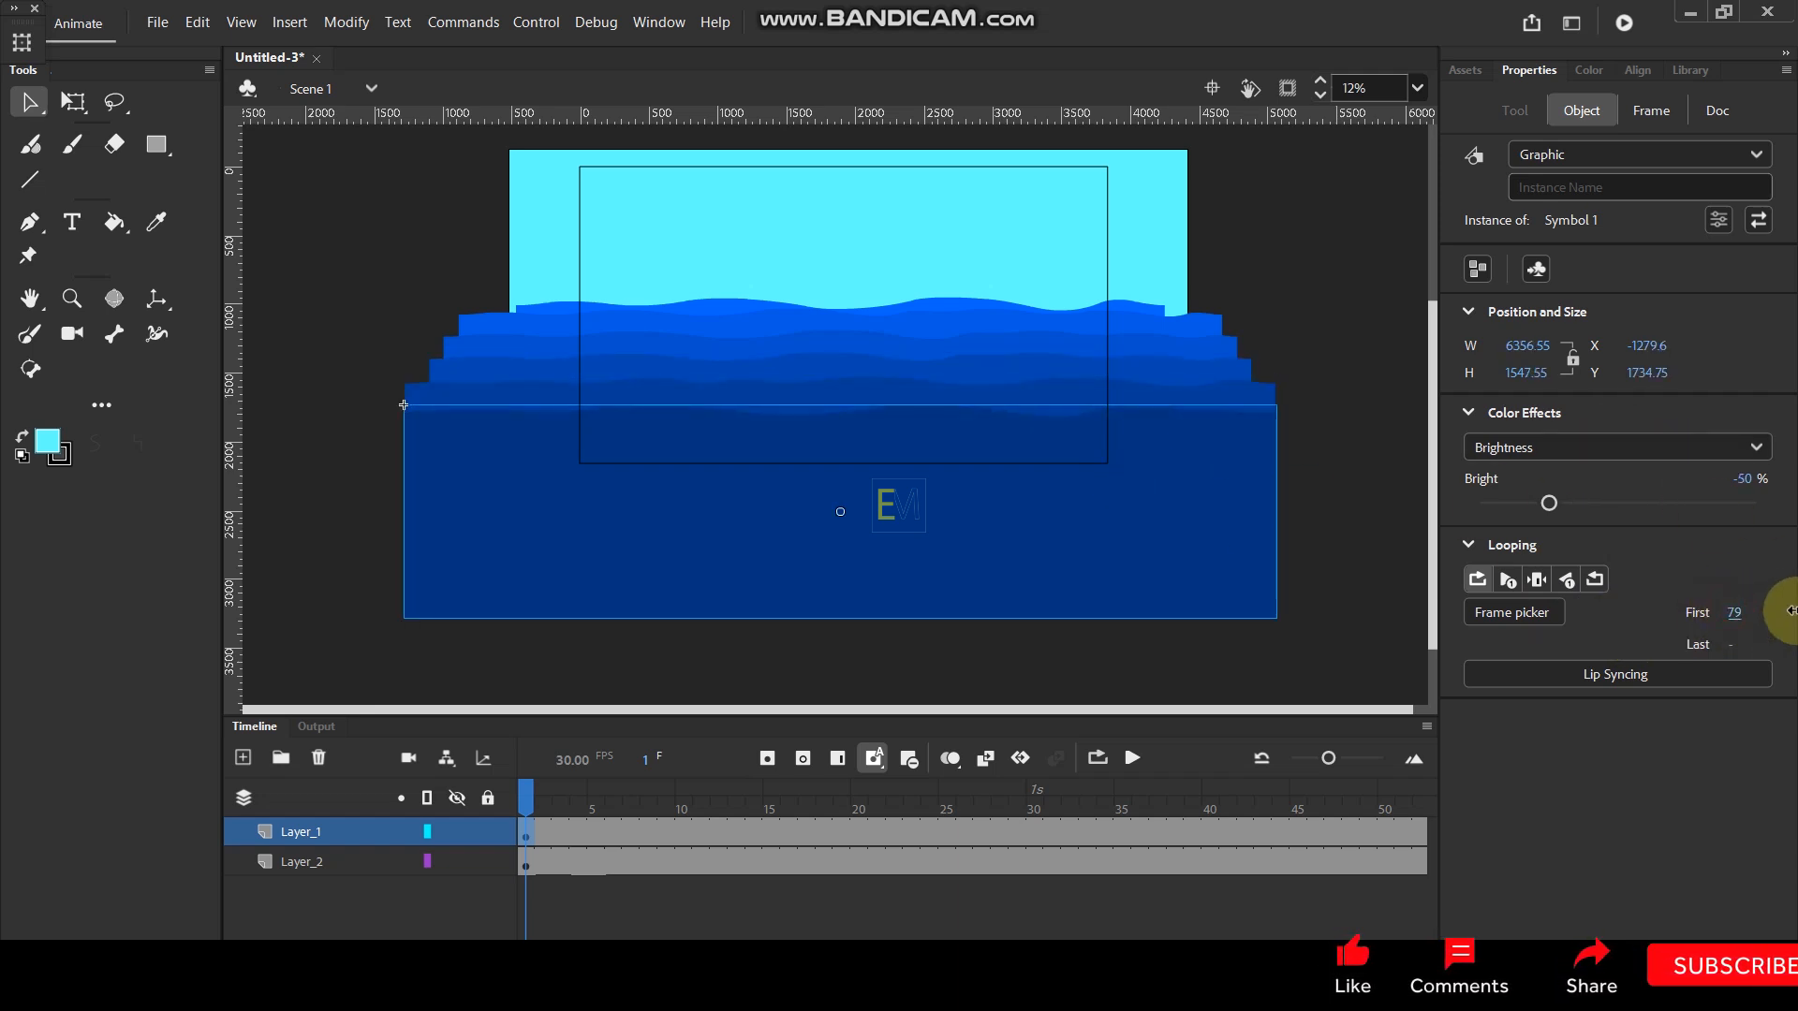
key("ctrl+Return")
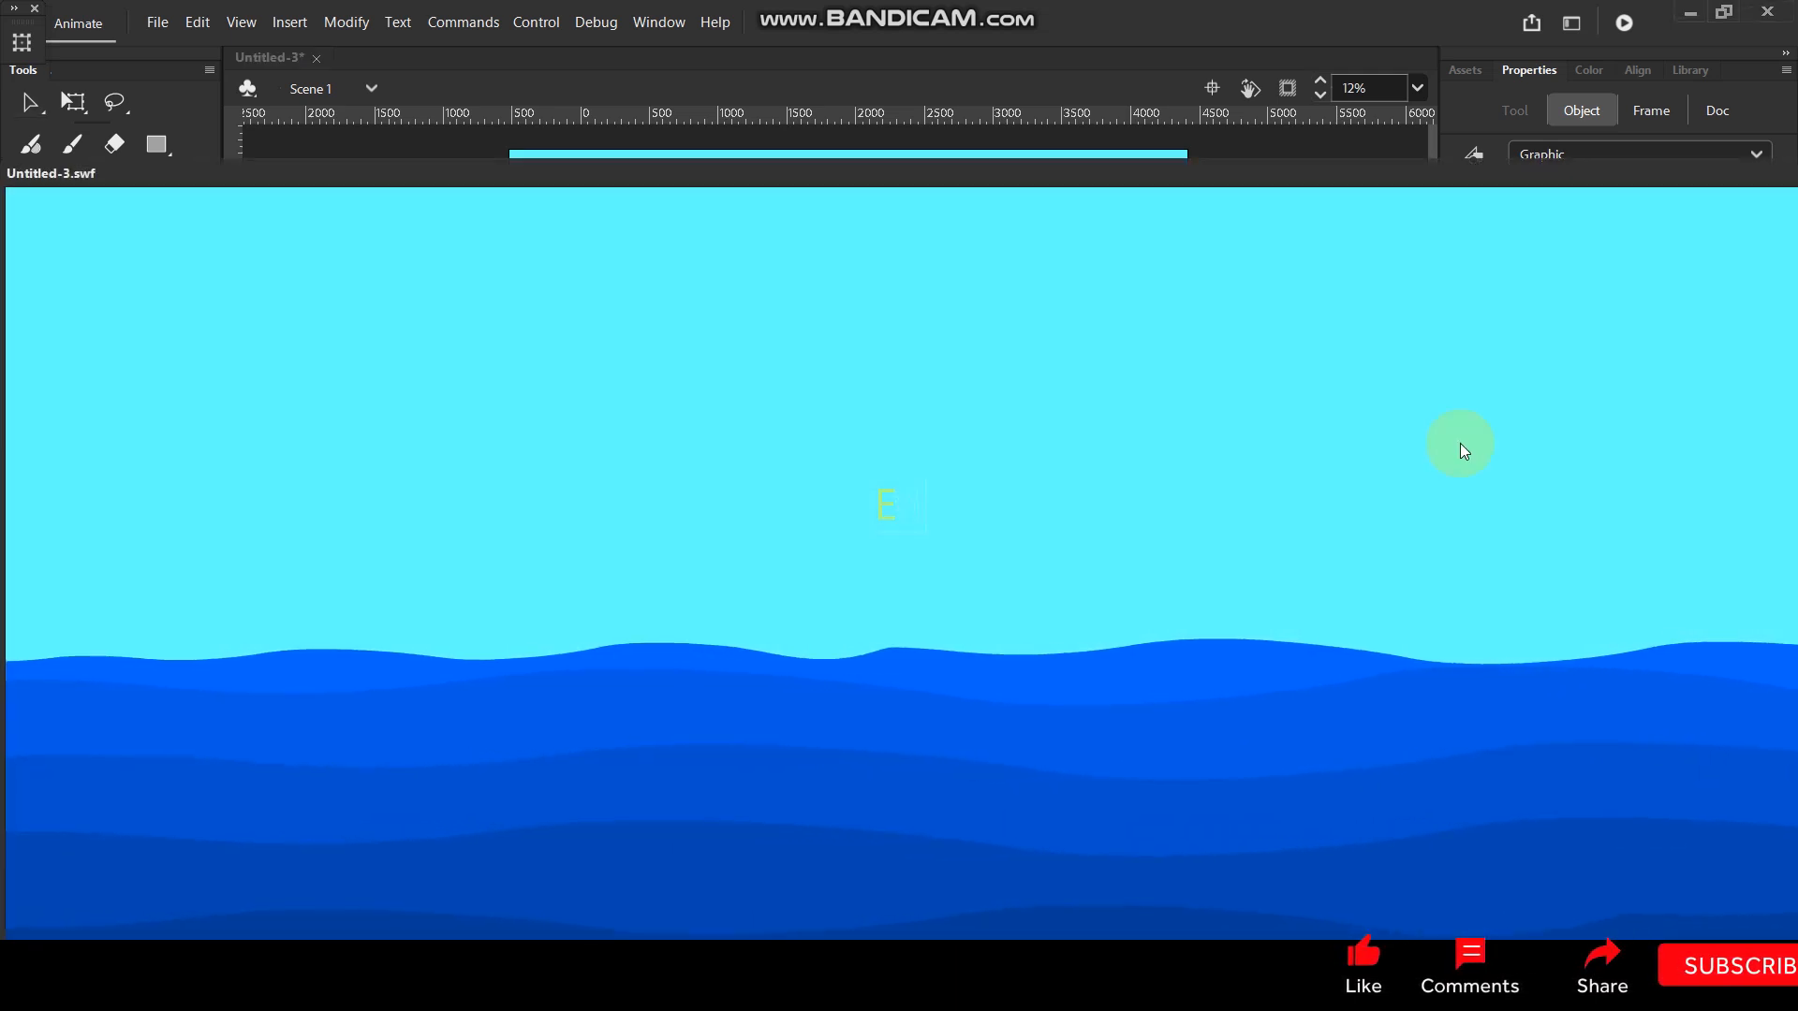
left_click(1664, 166)
left_click(1685, 220)
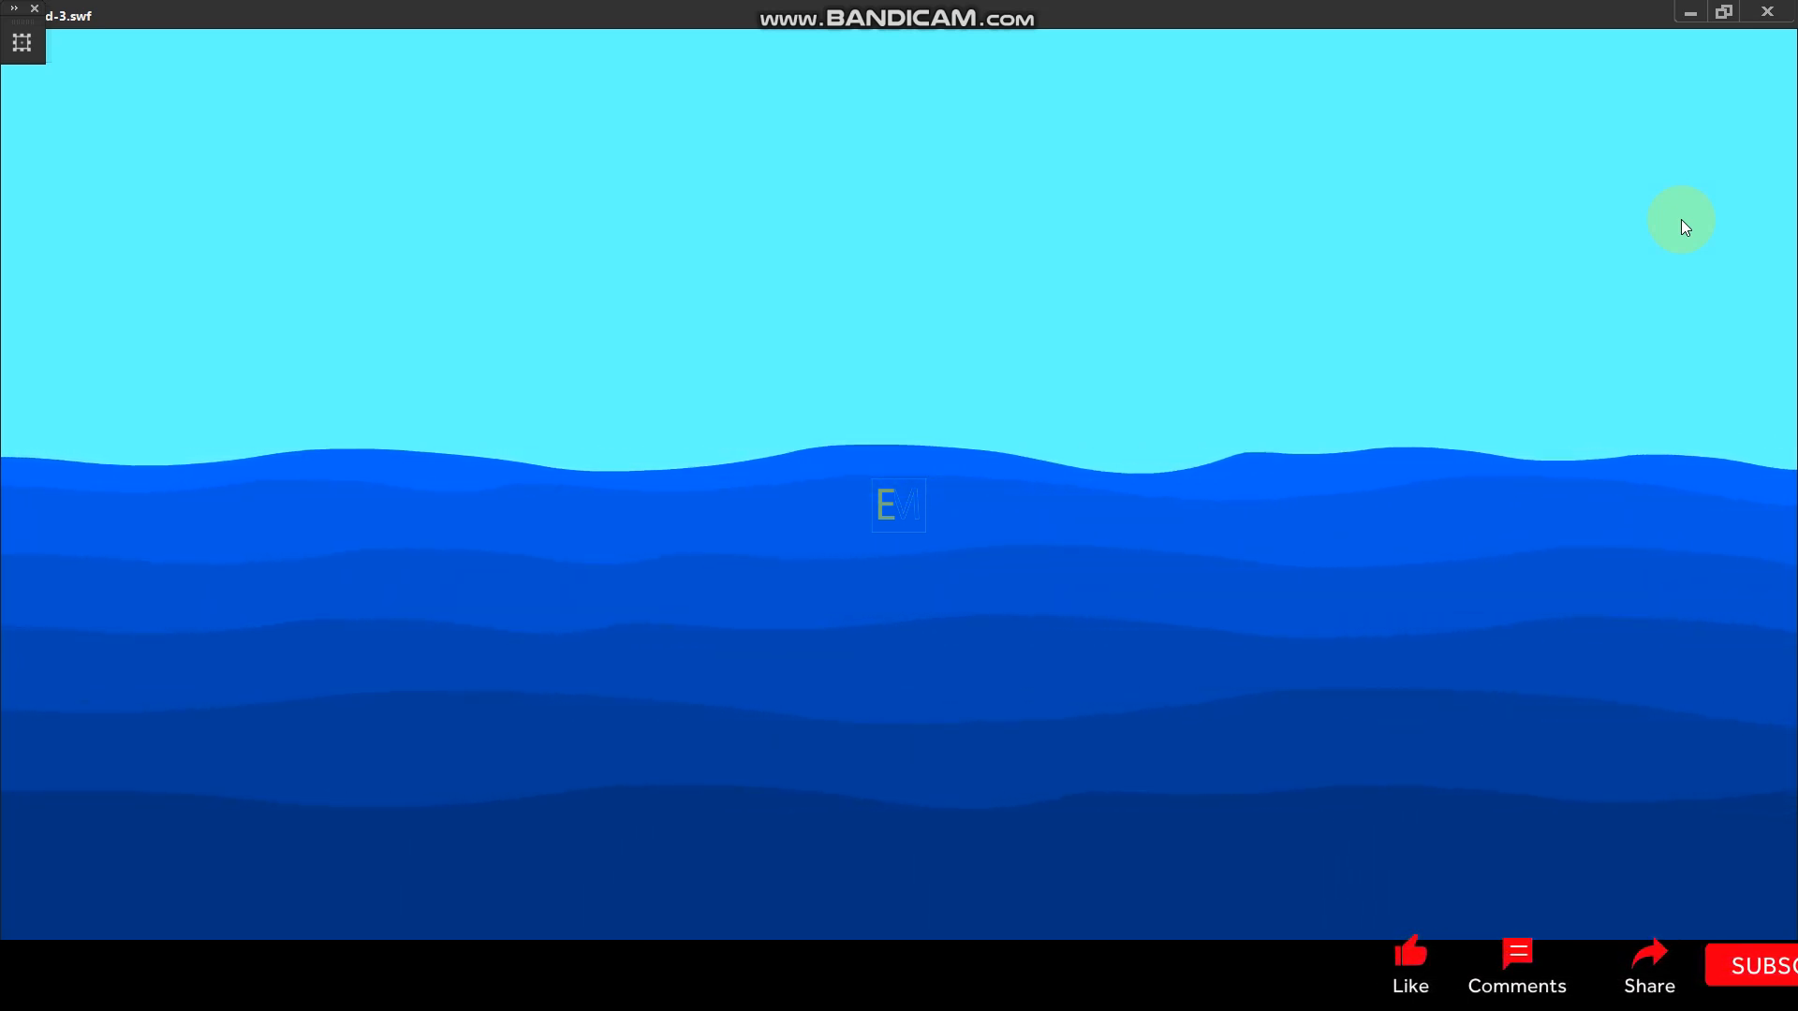
left_click(1771, 16)
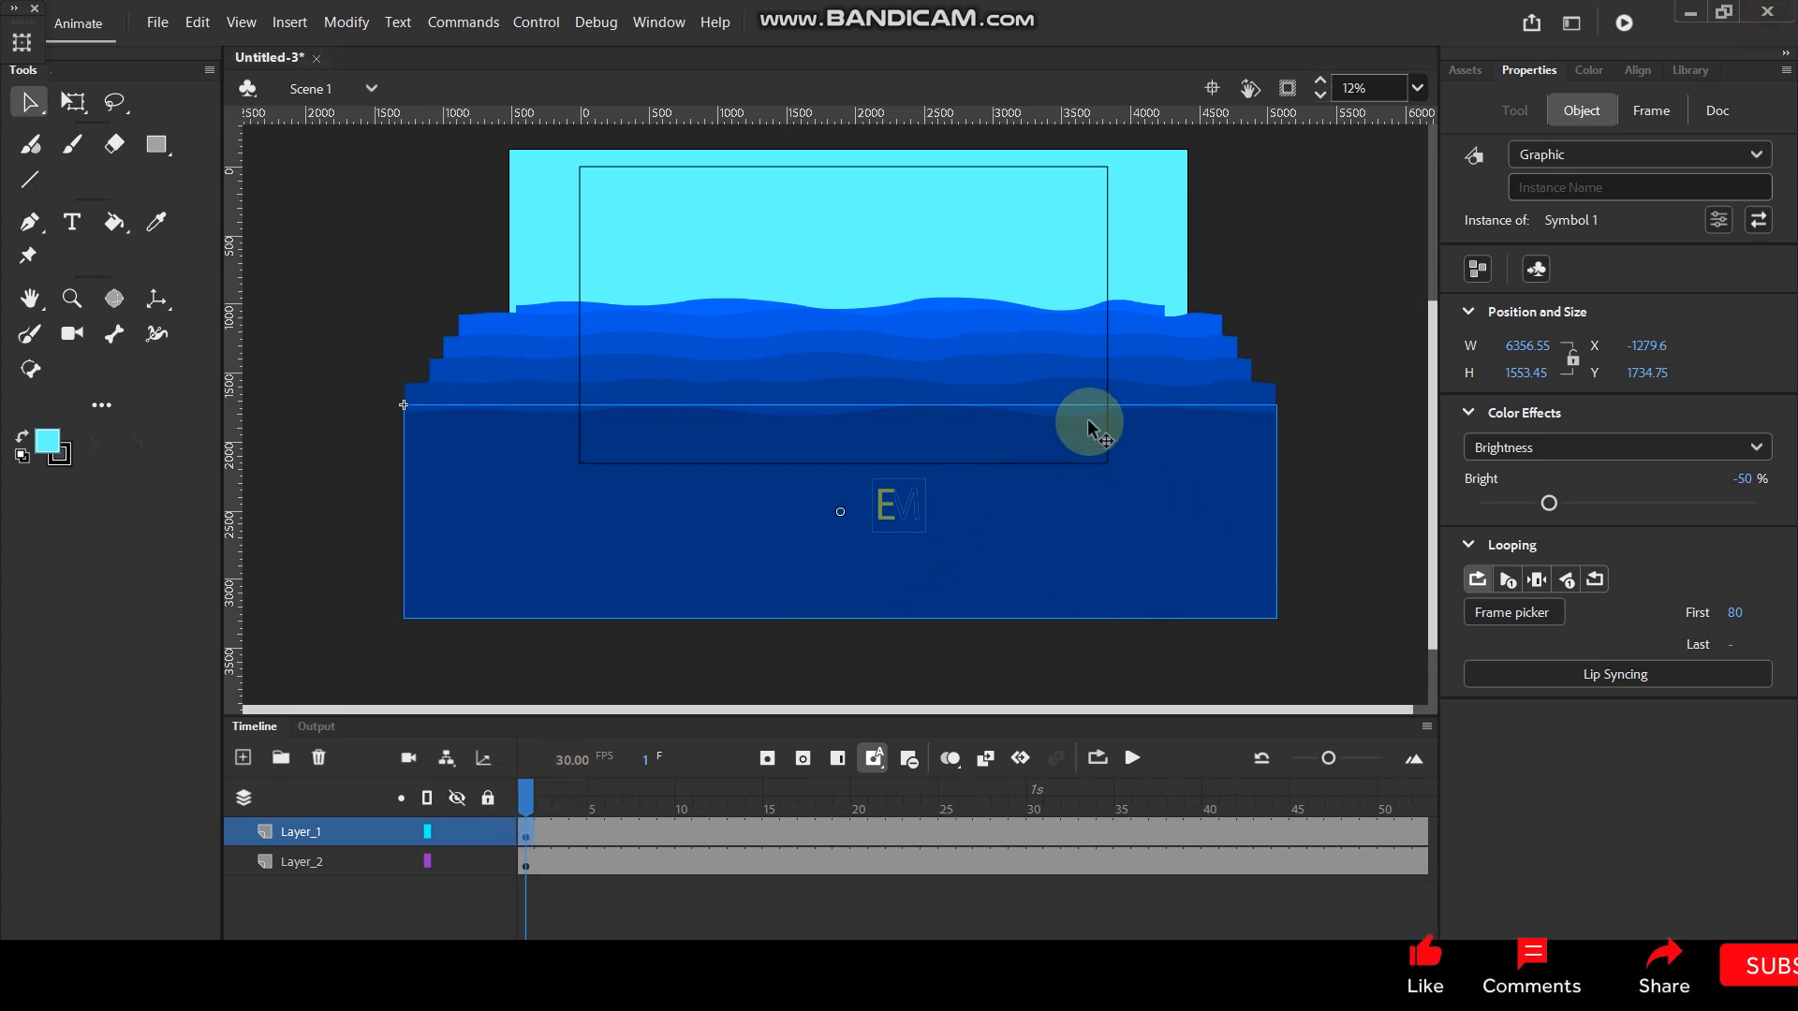
- Set the looping first frame of the -40% brightness wave to 1 and play the animation on the timeline
left_click(1084, 388)
left_click_drag(1731, 613, 1686, 614)
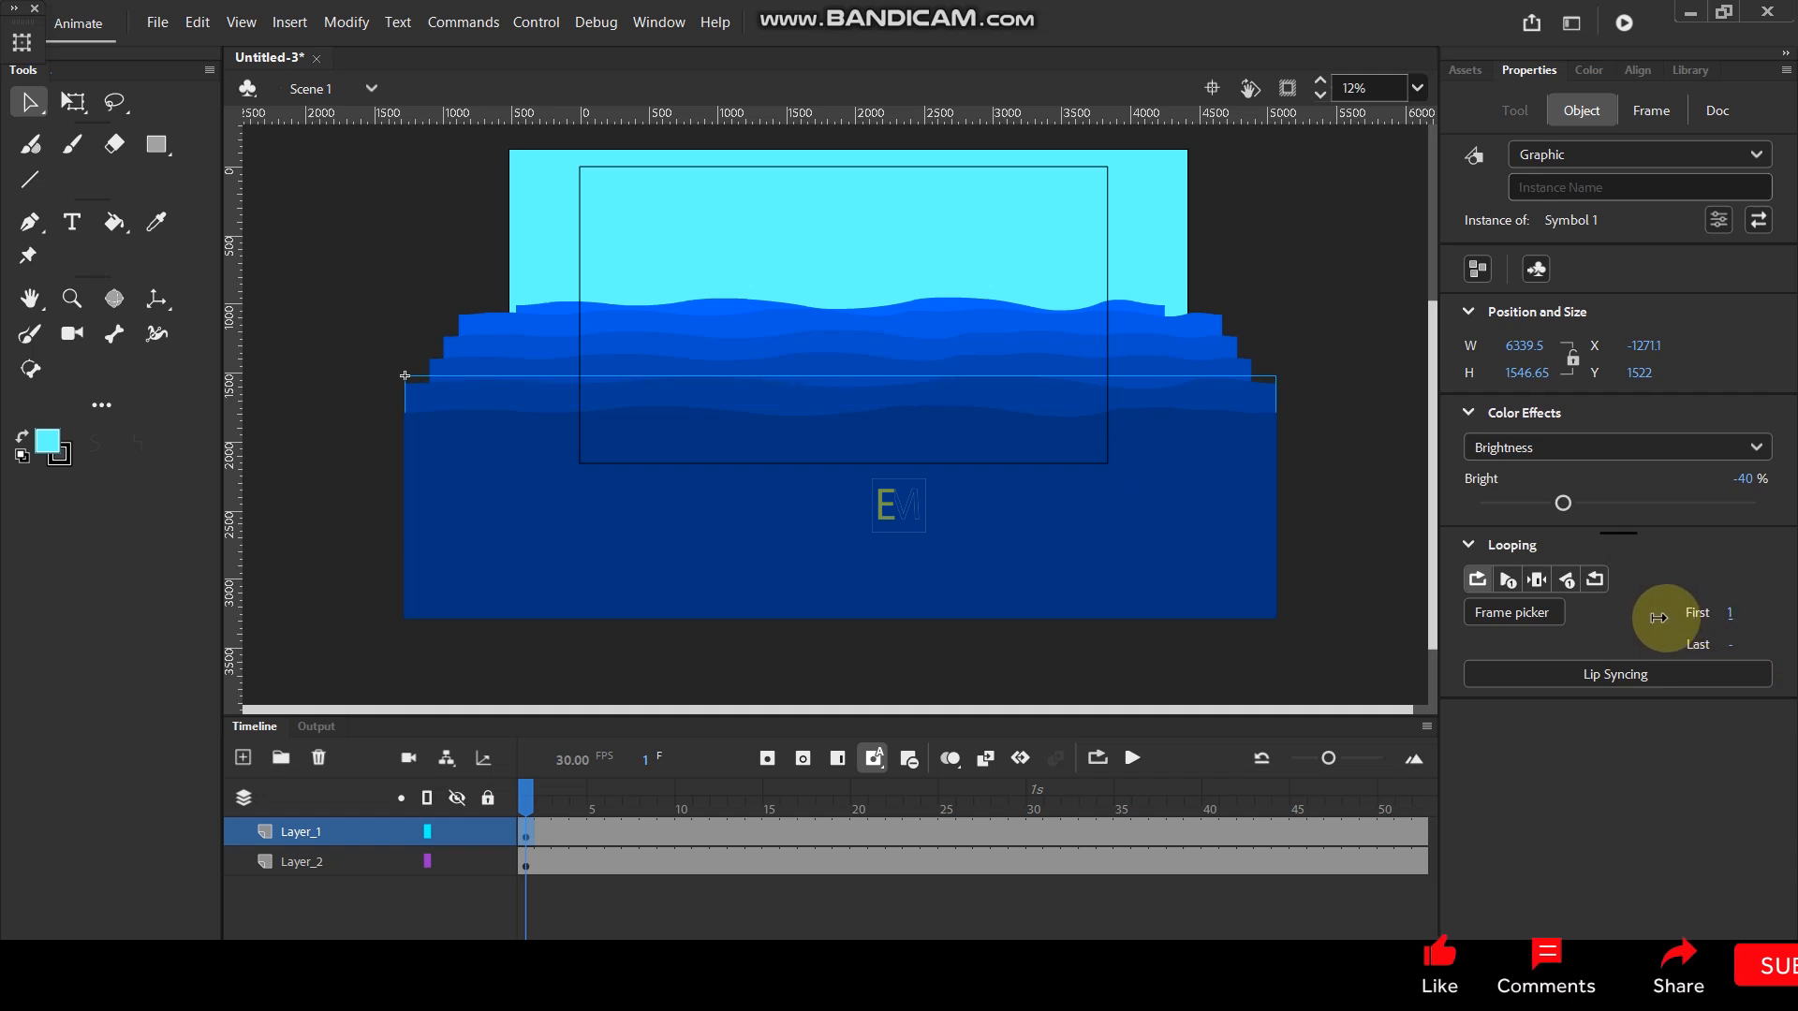
key("Return")
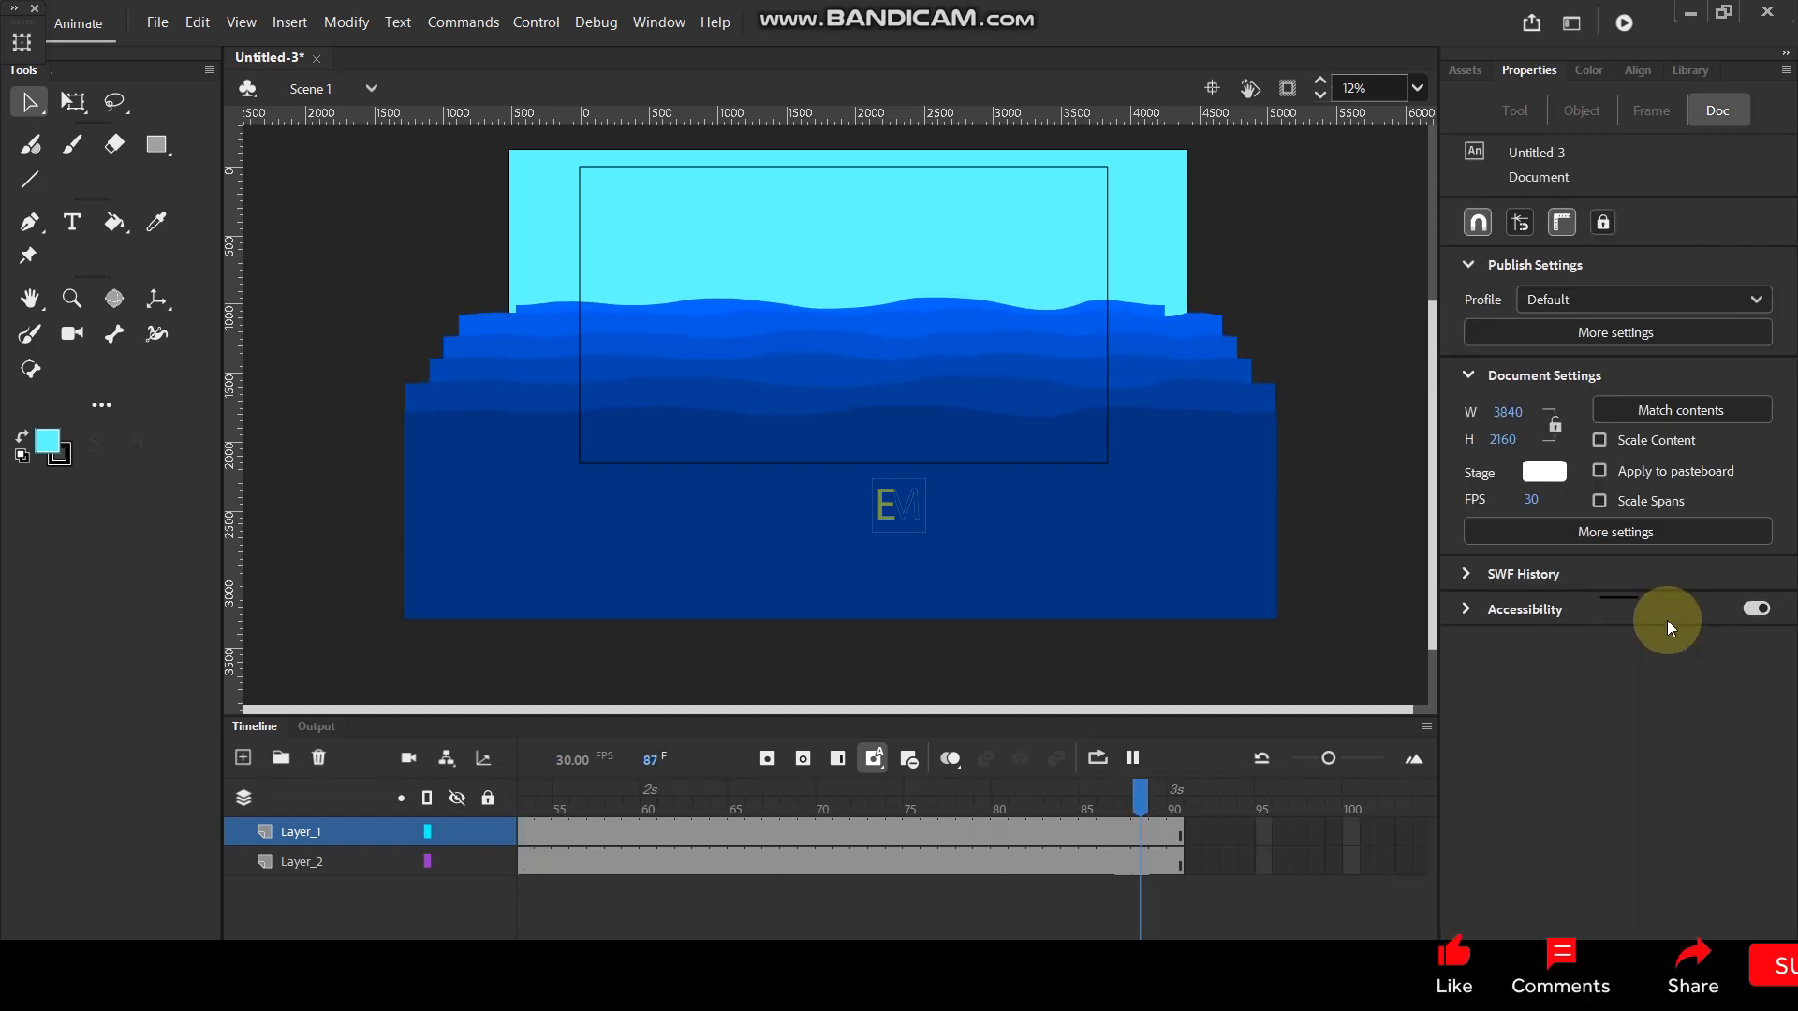
key("Return")
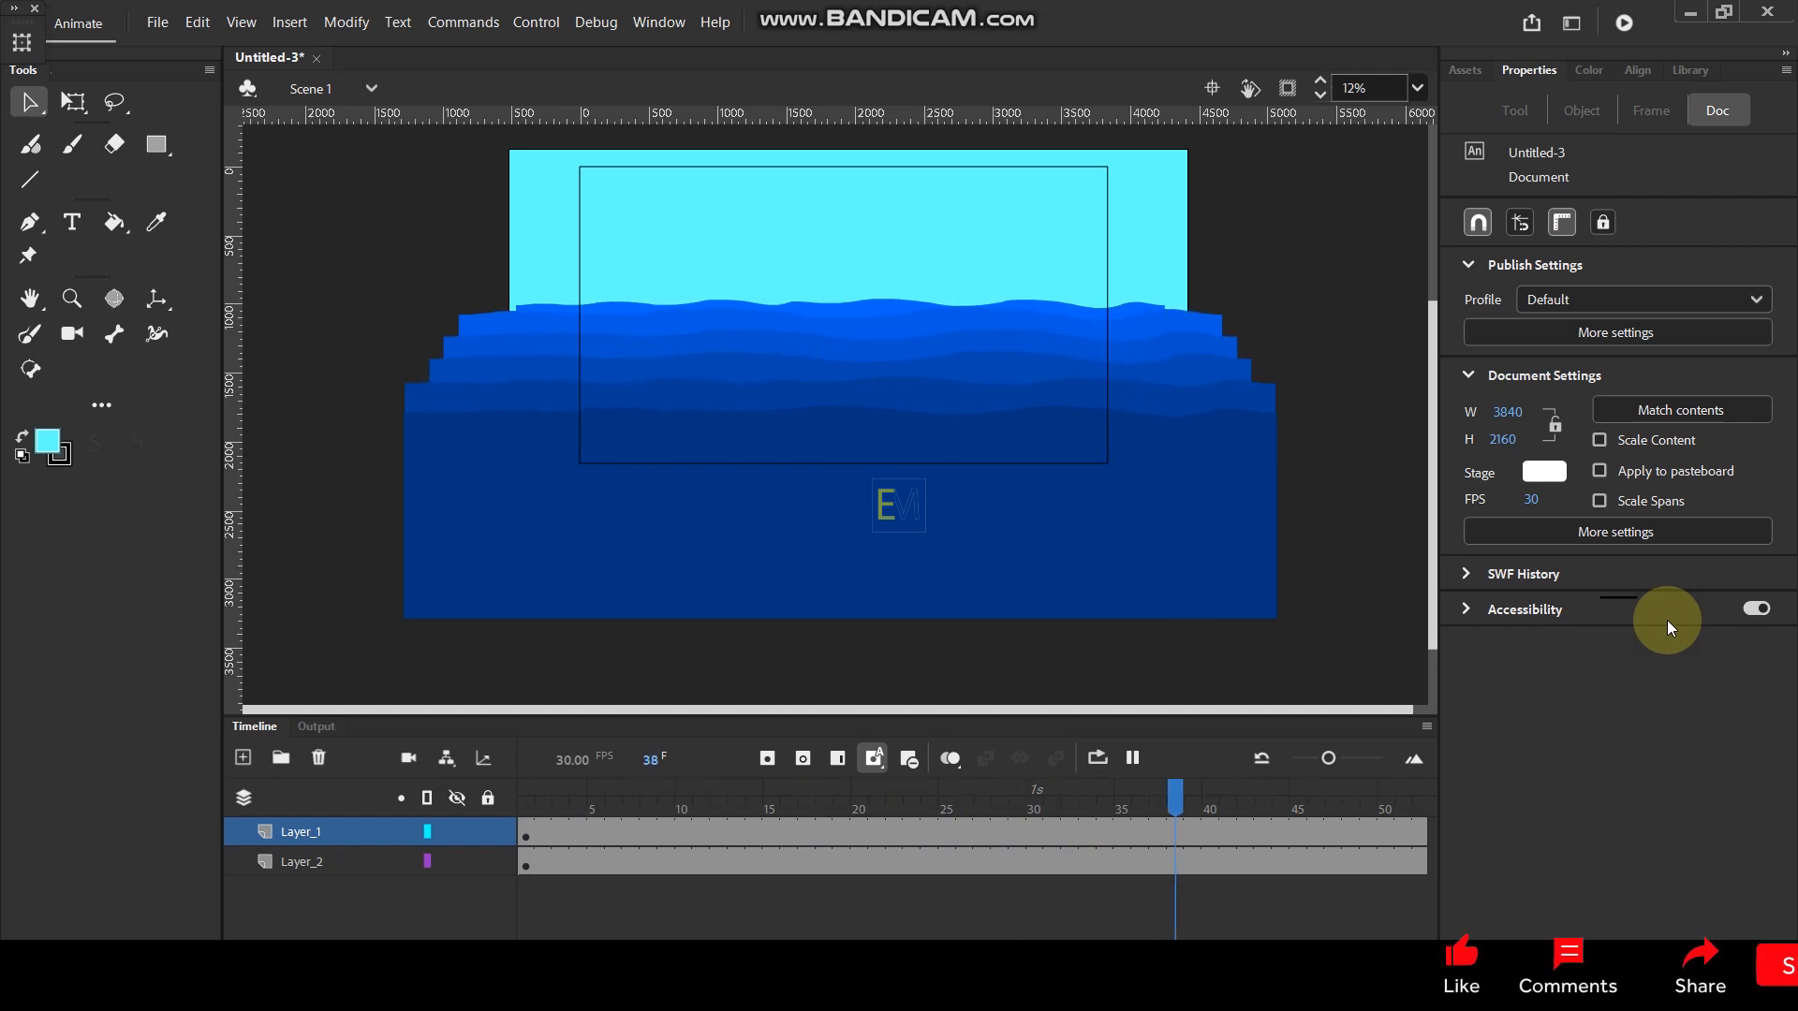
key("Return")
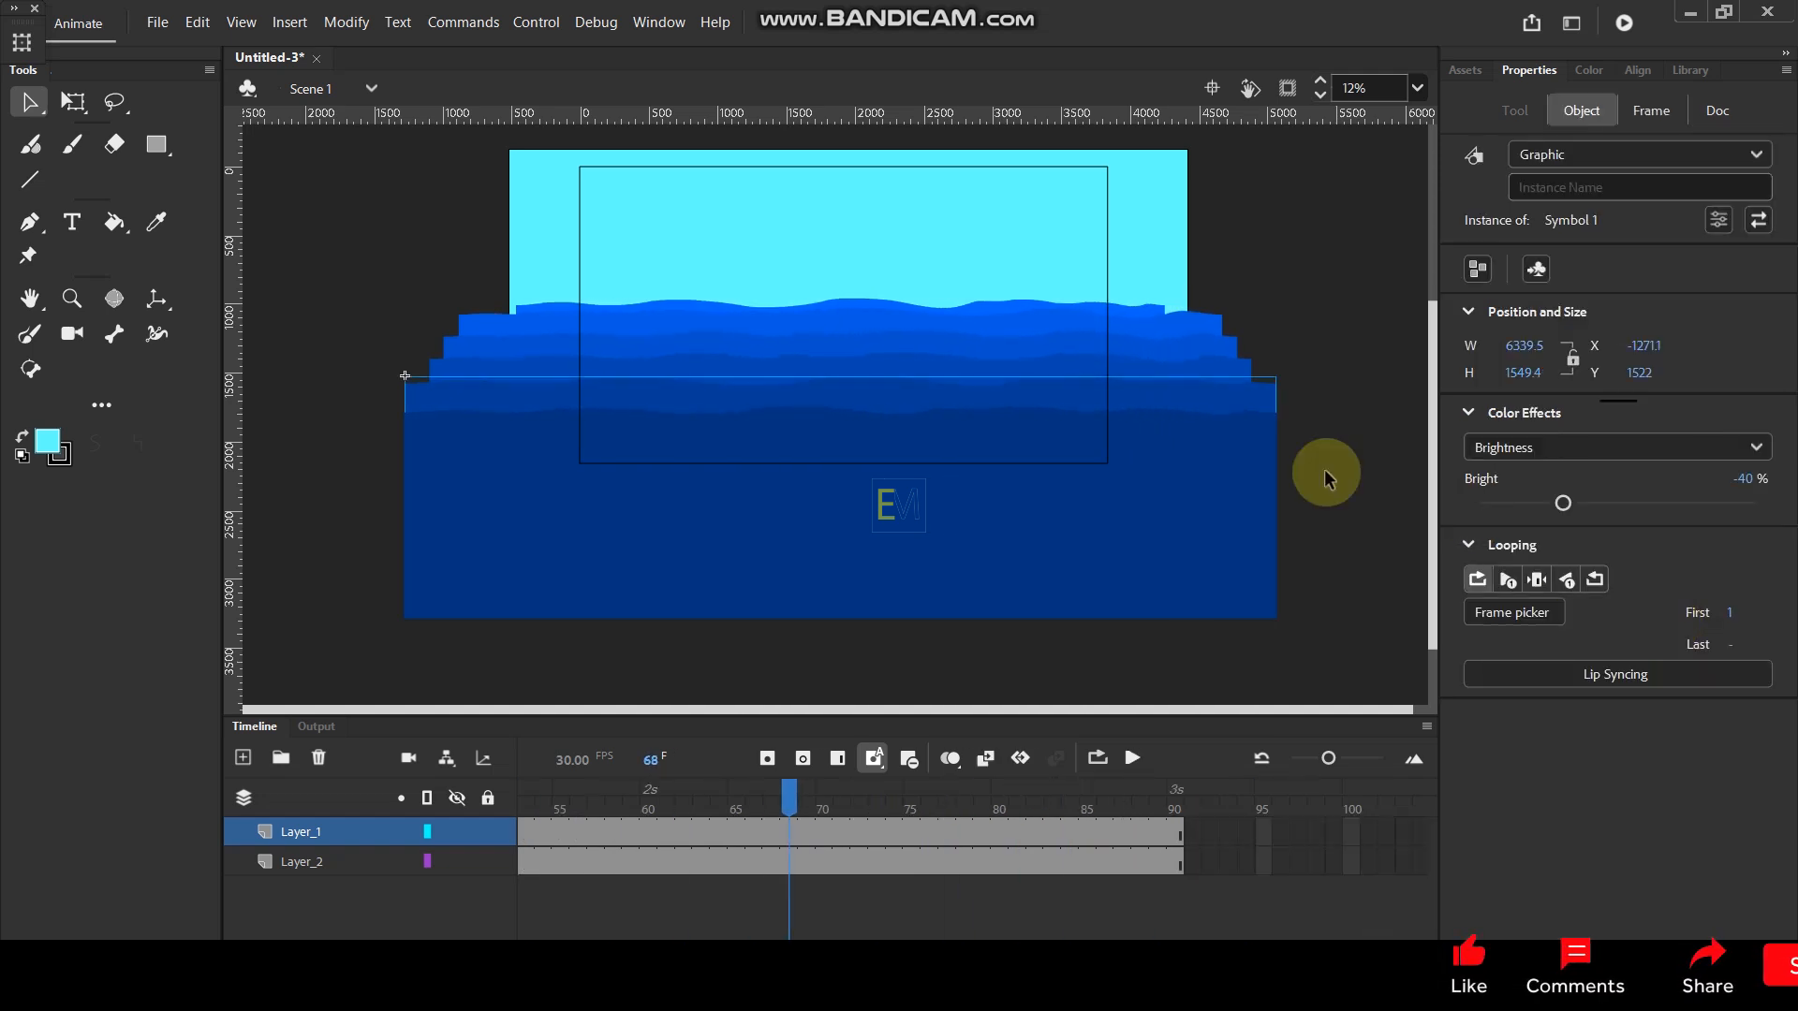
- Set the looping first frame of the -30% brightness wave to 90 and move the Layer_1 keyframe from frame 68 to frame 1
left_click(882, 368)
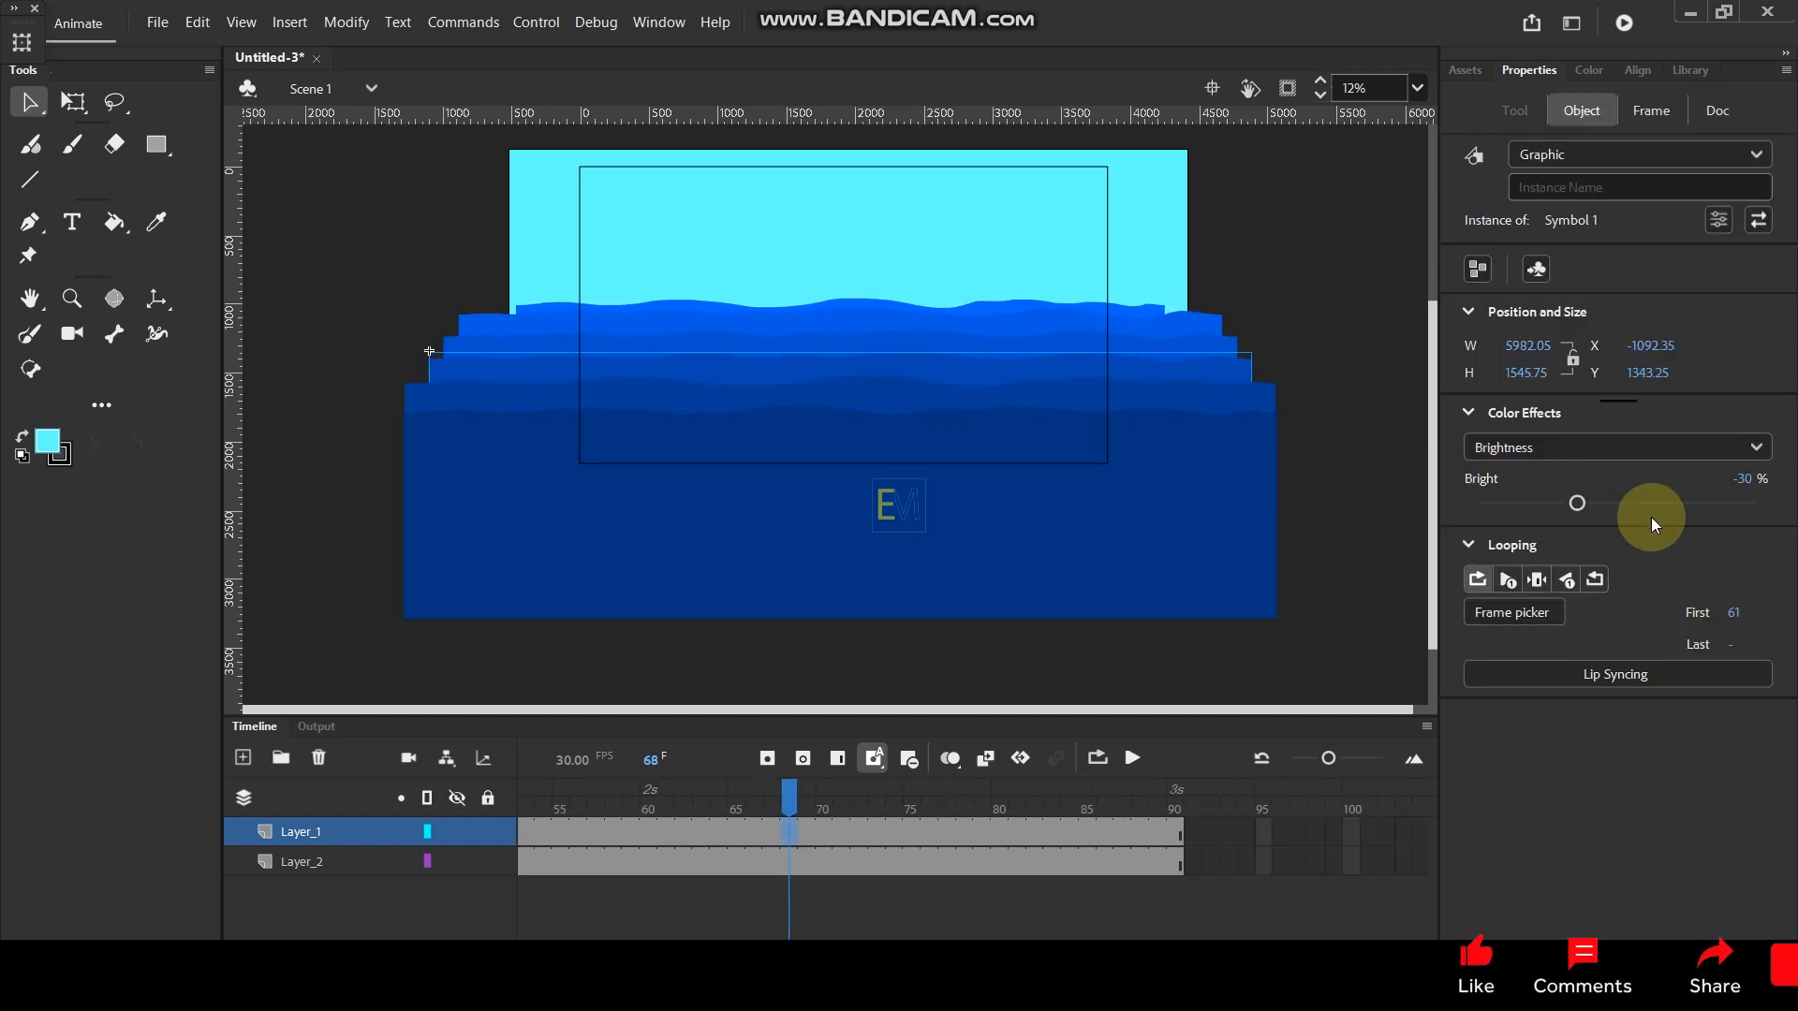
left_click_drag(1717, 616, 1782, 616)
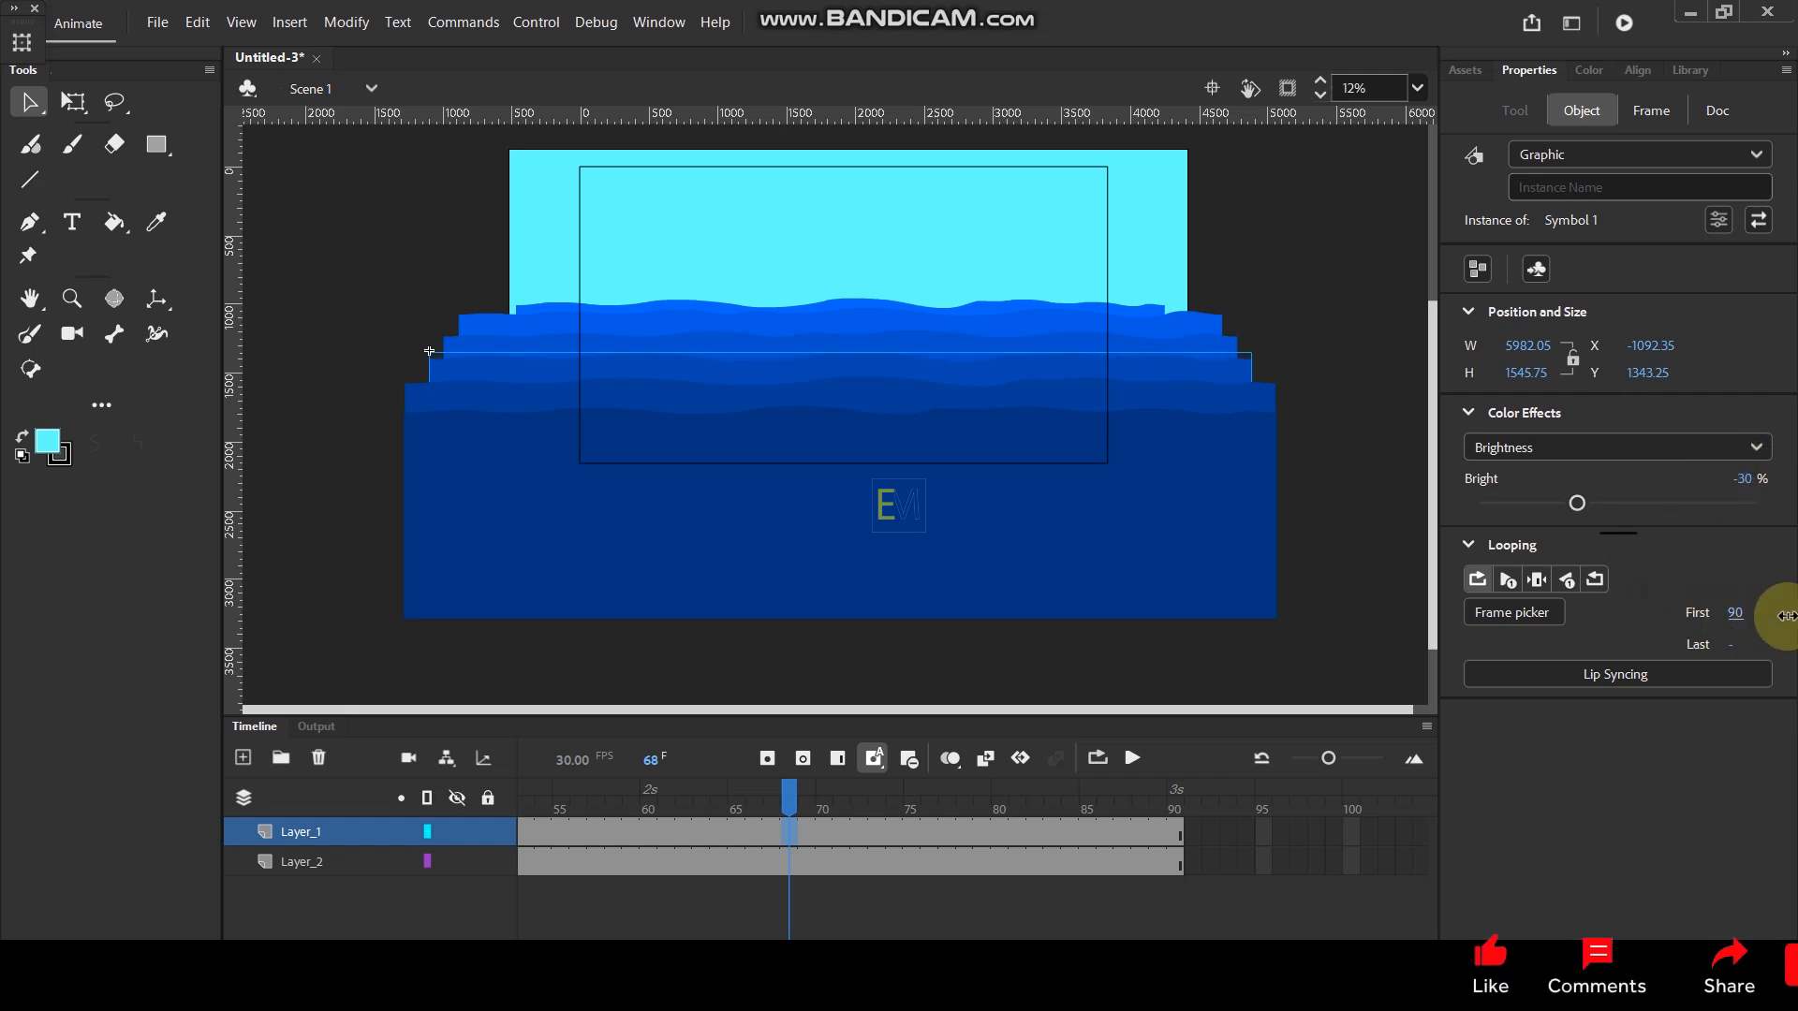
key("Return")
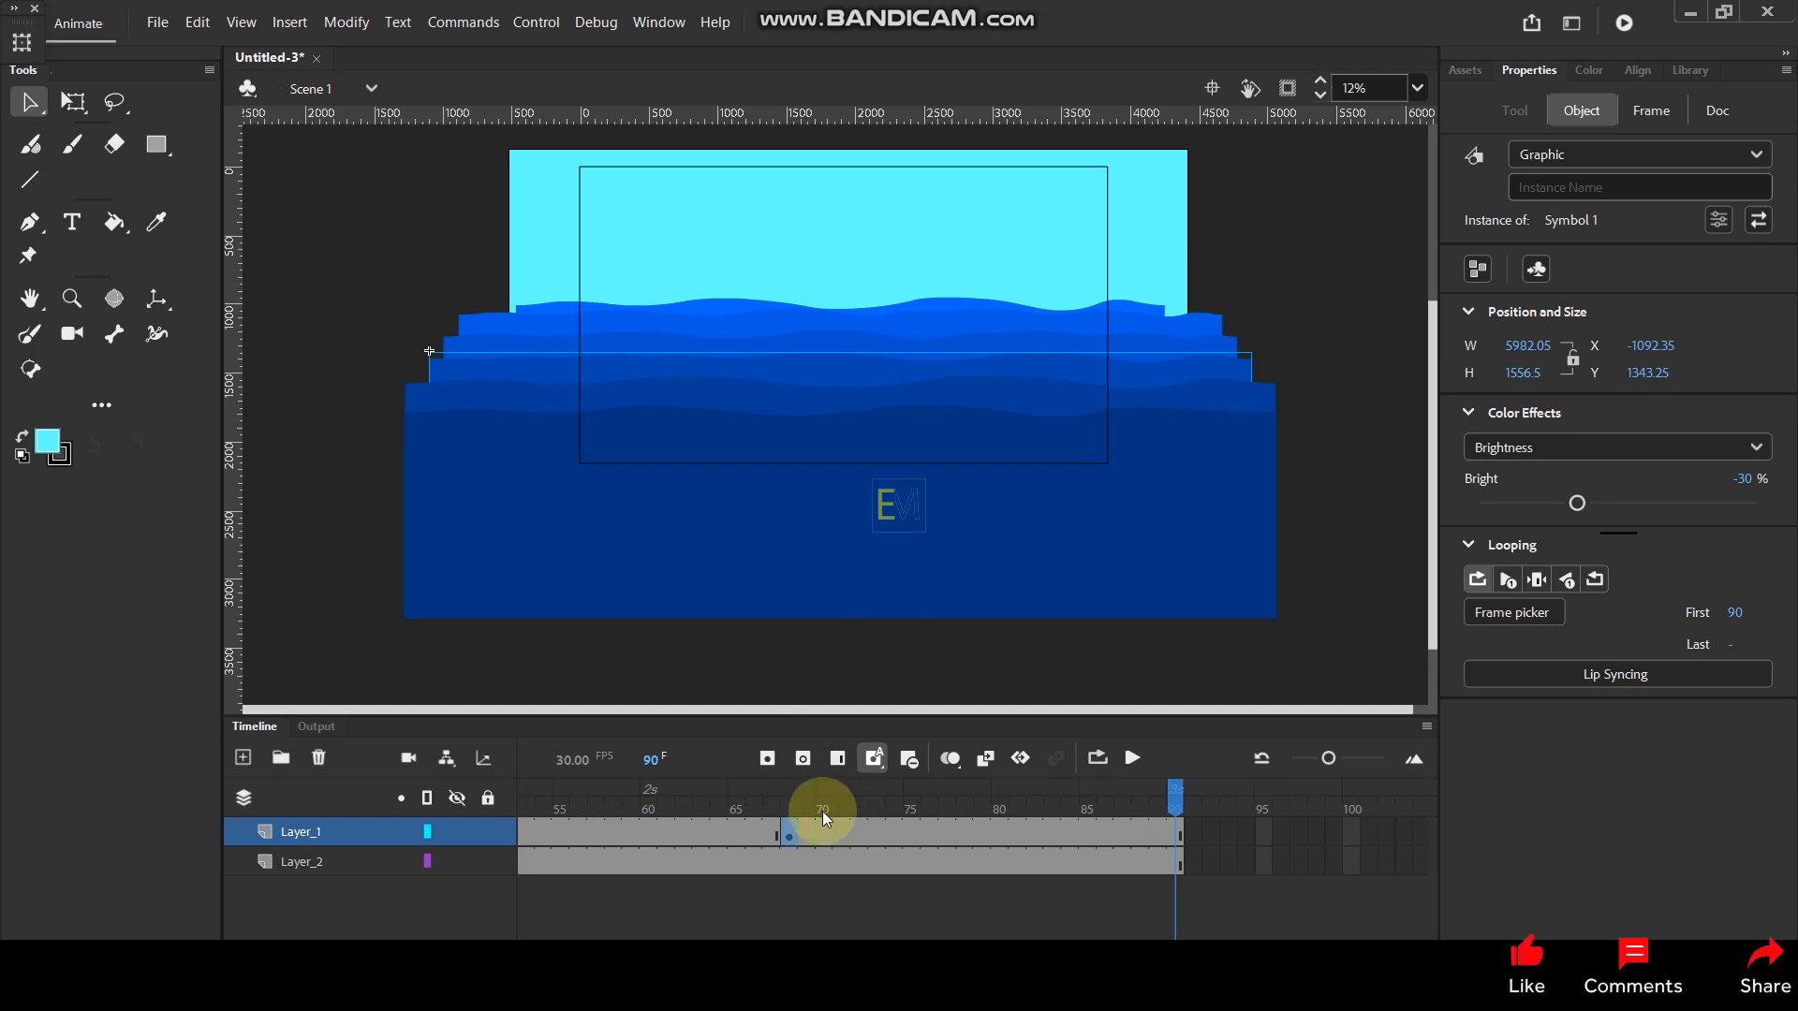
left_click(787, 836)
left_click_drag(787, 836, 524, 834)
- Test the movie full screen to check the wave motion and close the preview
key("ctrl+Return")
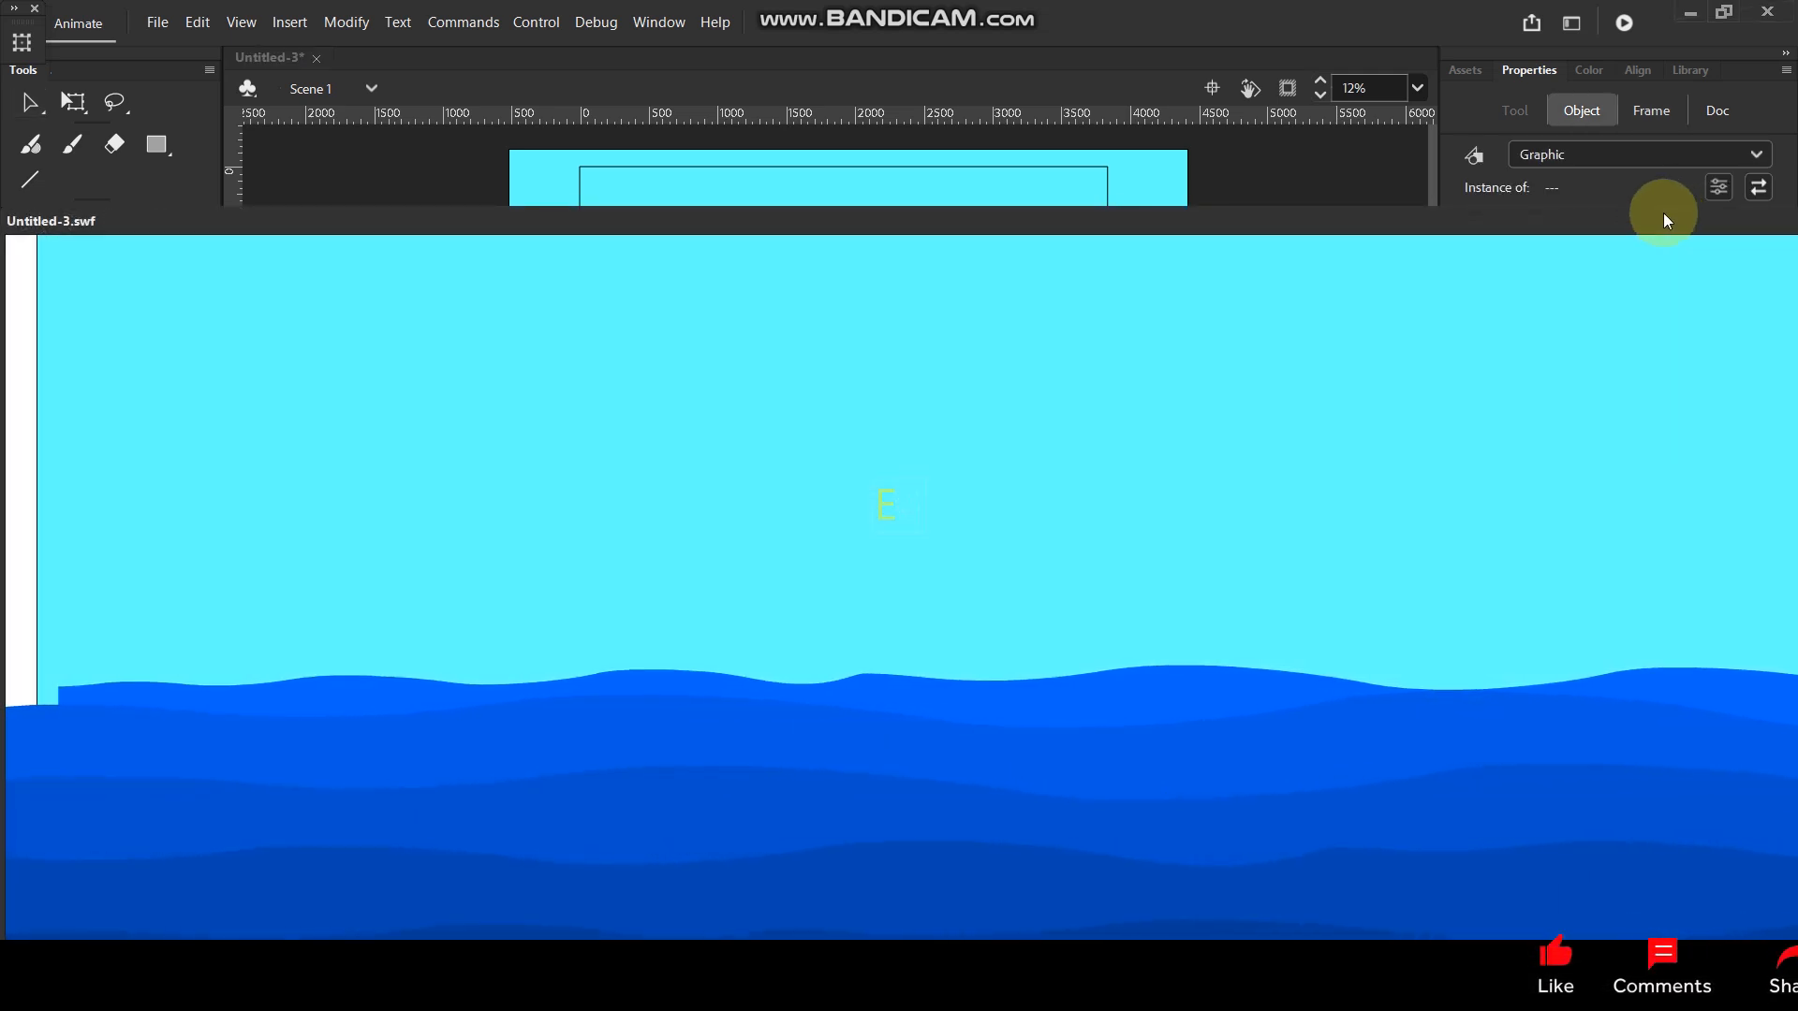
left_click_drag(1663, 215, 935, 288)
left_click(1444, 294)
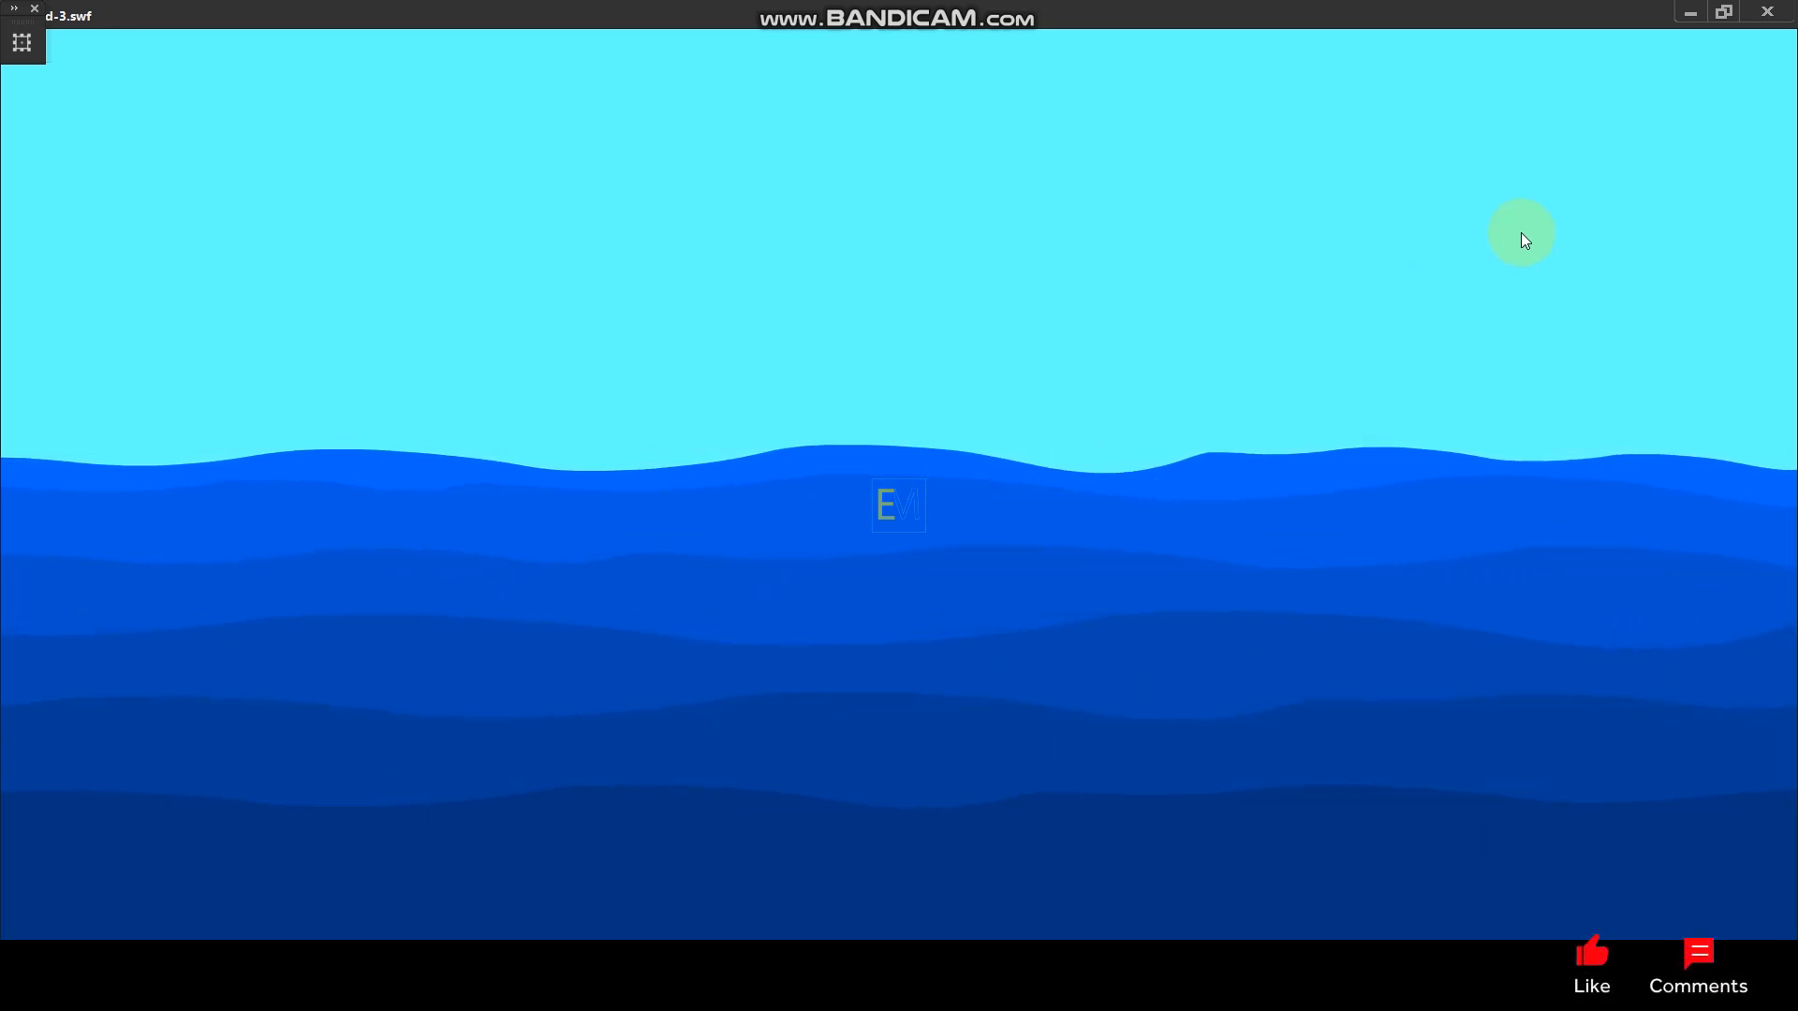
left_click(1757, 17)
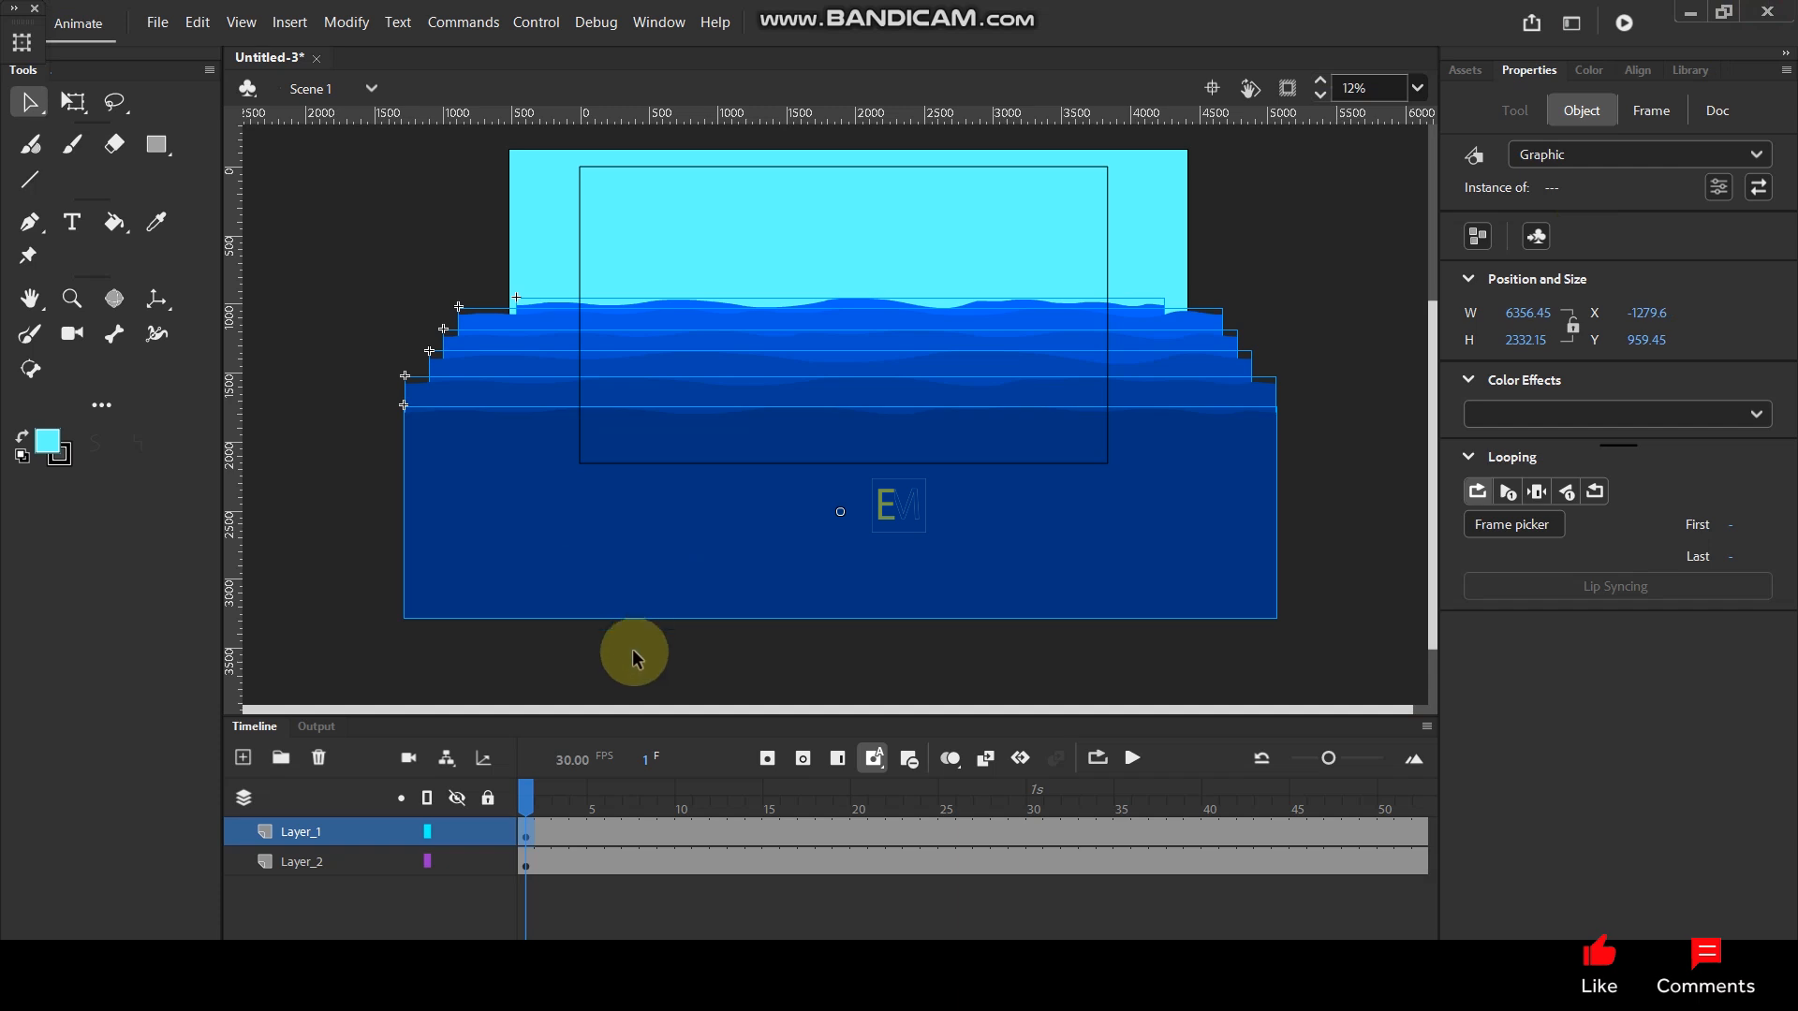
- Move the -40%, -30%, -20% and -10% brightness waves and the brightest wave down so the layers sit closer together
left_click(346, 372)
scroll(666, 357, "up", 1)
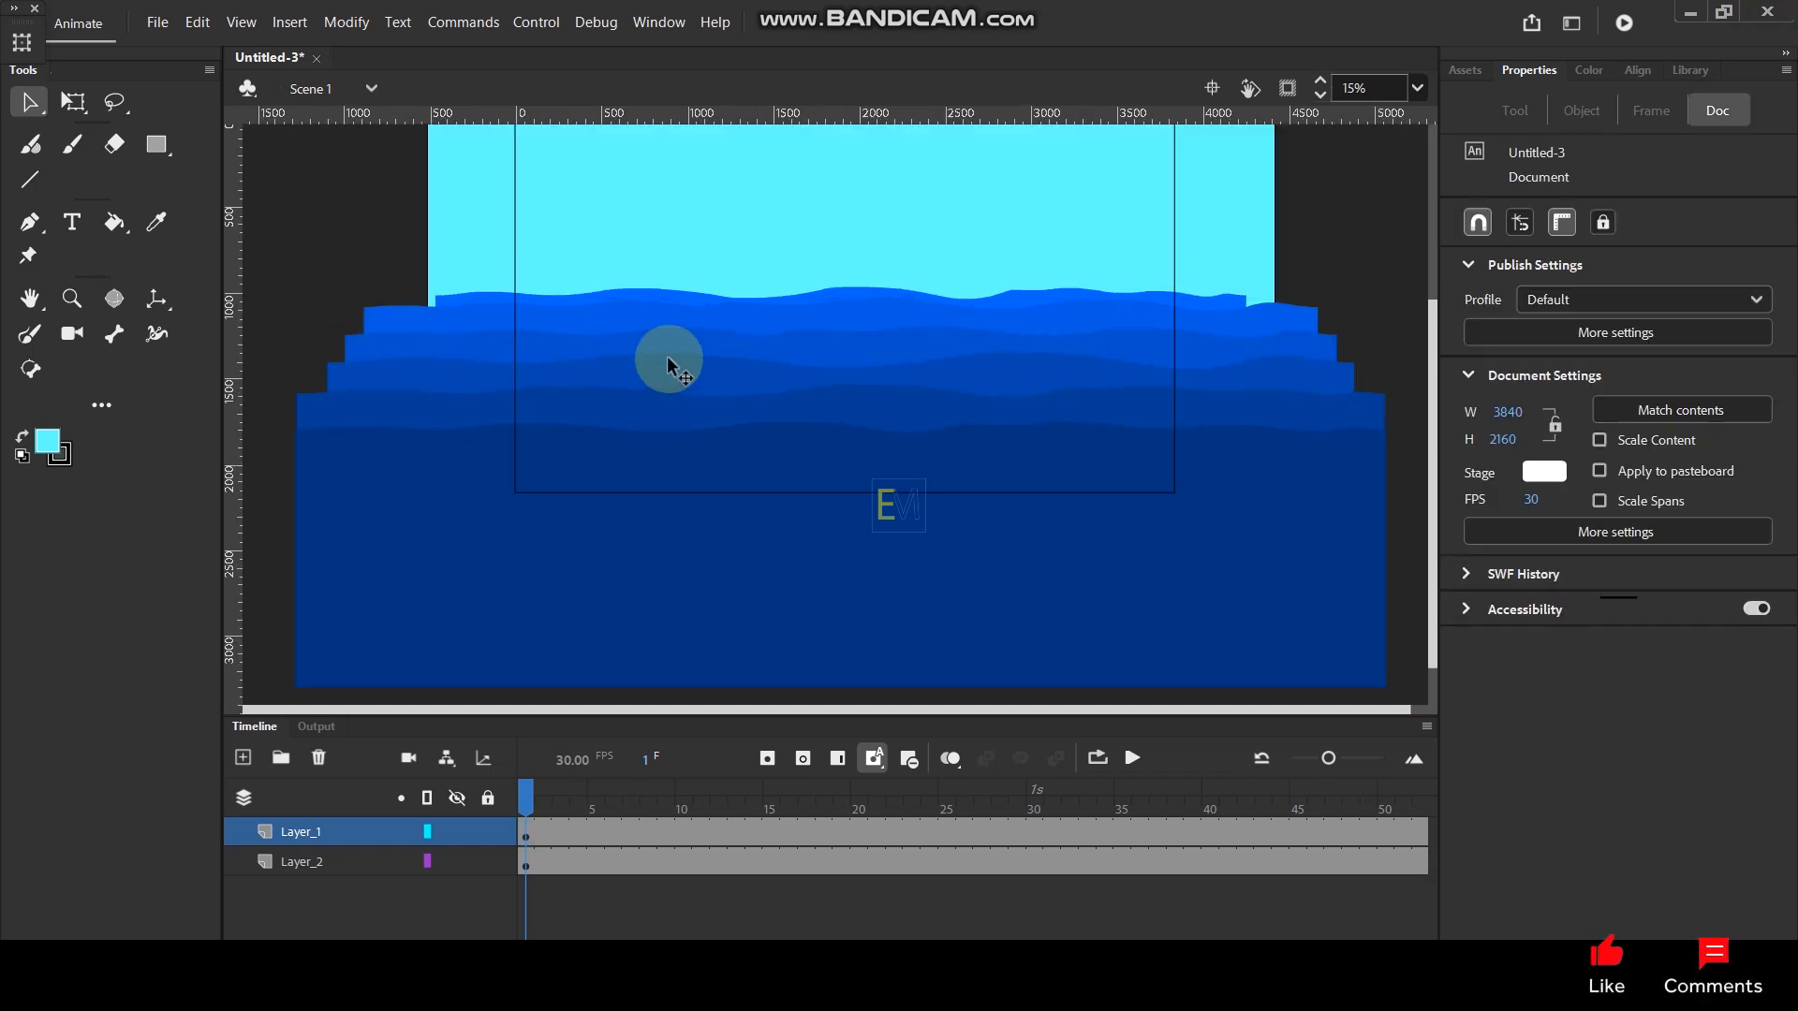
left_click(637, 407)
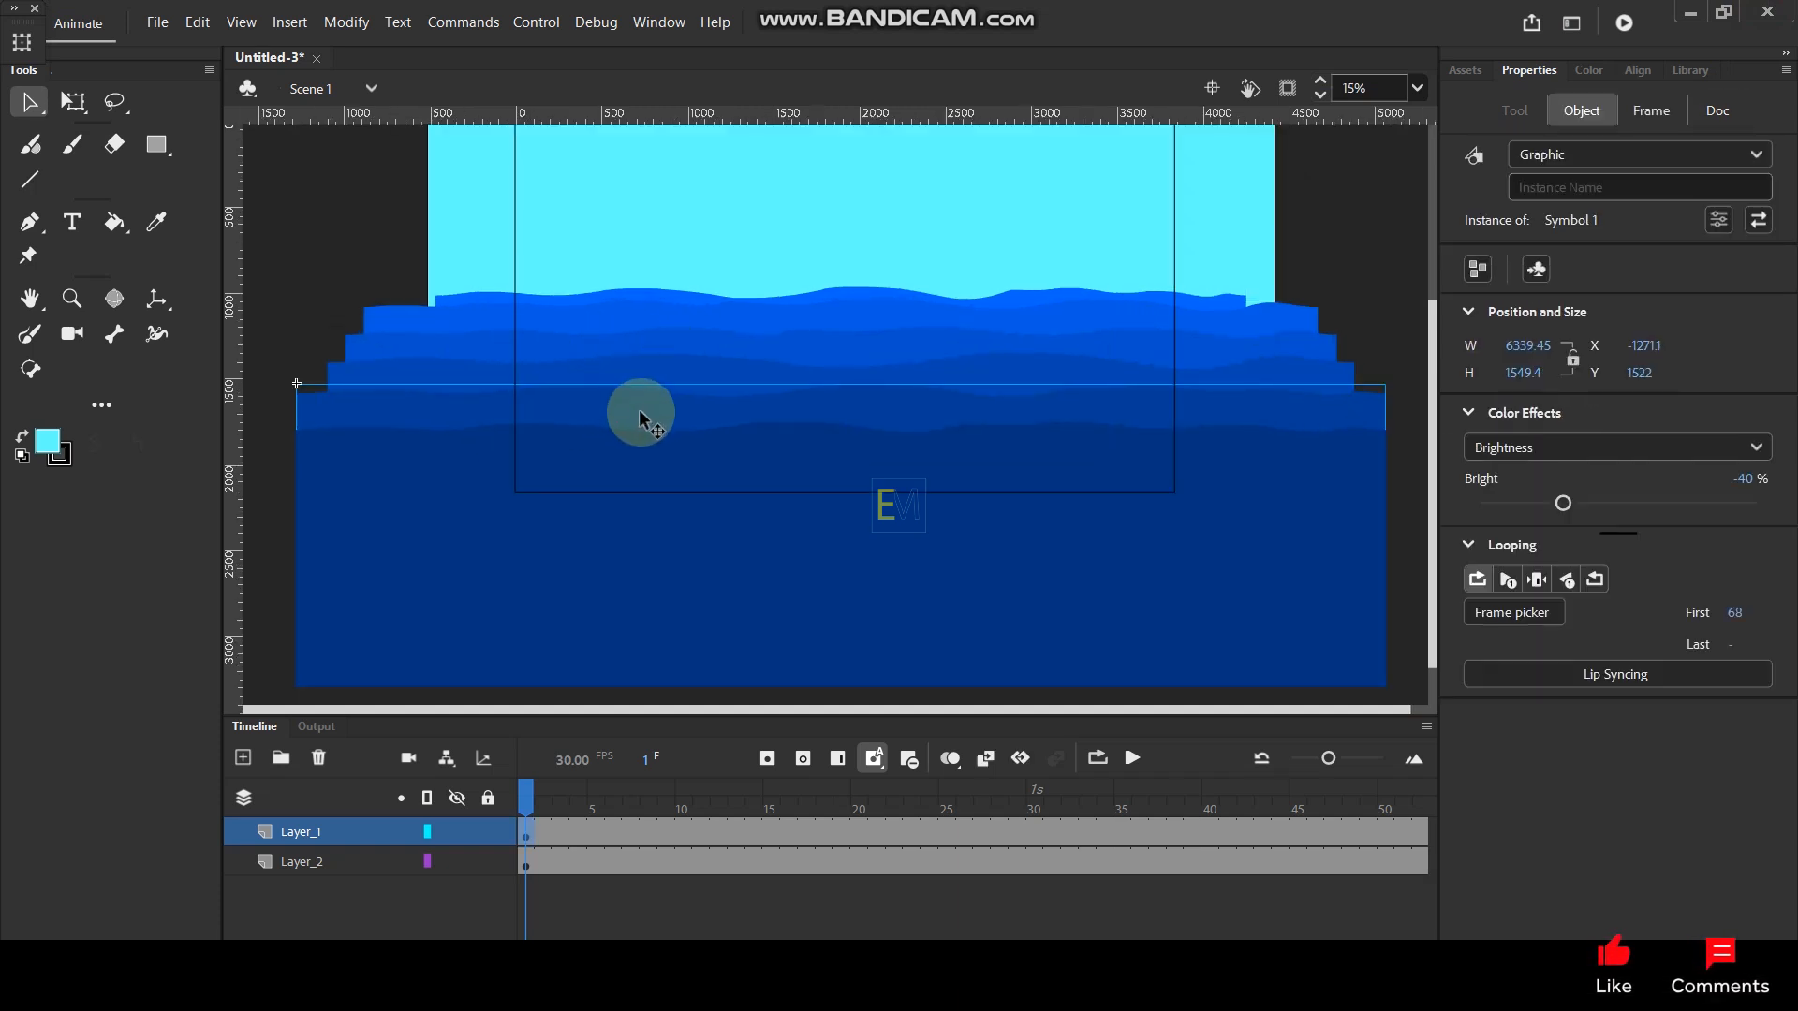
left_click(678, 375)
left_click_drag(678, 399, 720, 385)
left_click(713, 349)
left_click(748, 330)
left_click_drag(765, 323, 762, 376)
left_click_drag(839, 309, 840, 372)
- Scrub the timeline from frame 1 and undo the last three changes
mouse_move(534, 803)
left_mouse_down()
mouse_move(722, 805)
mouse_move(560, 815)
left_mouse_up()
left_click(642, 440)
key("ctrl+z")
key("ctrl+z")
key("ctrl+z")
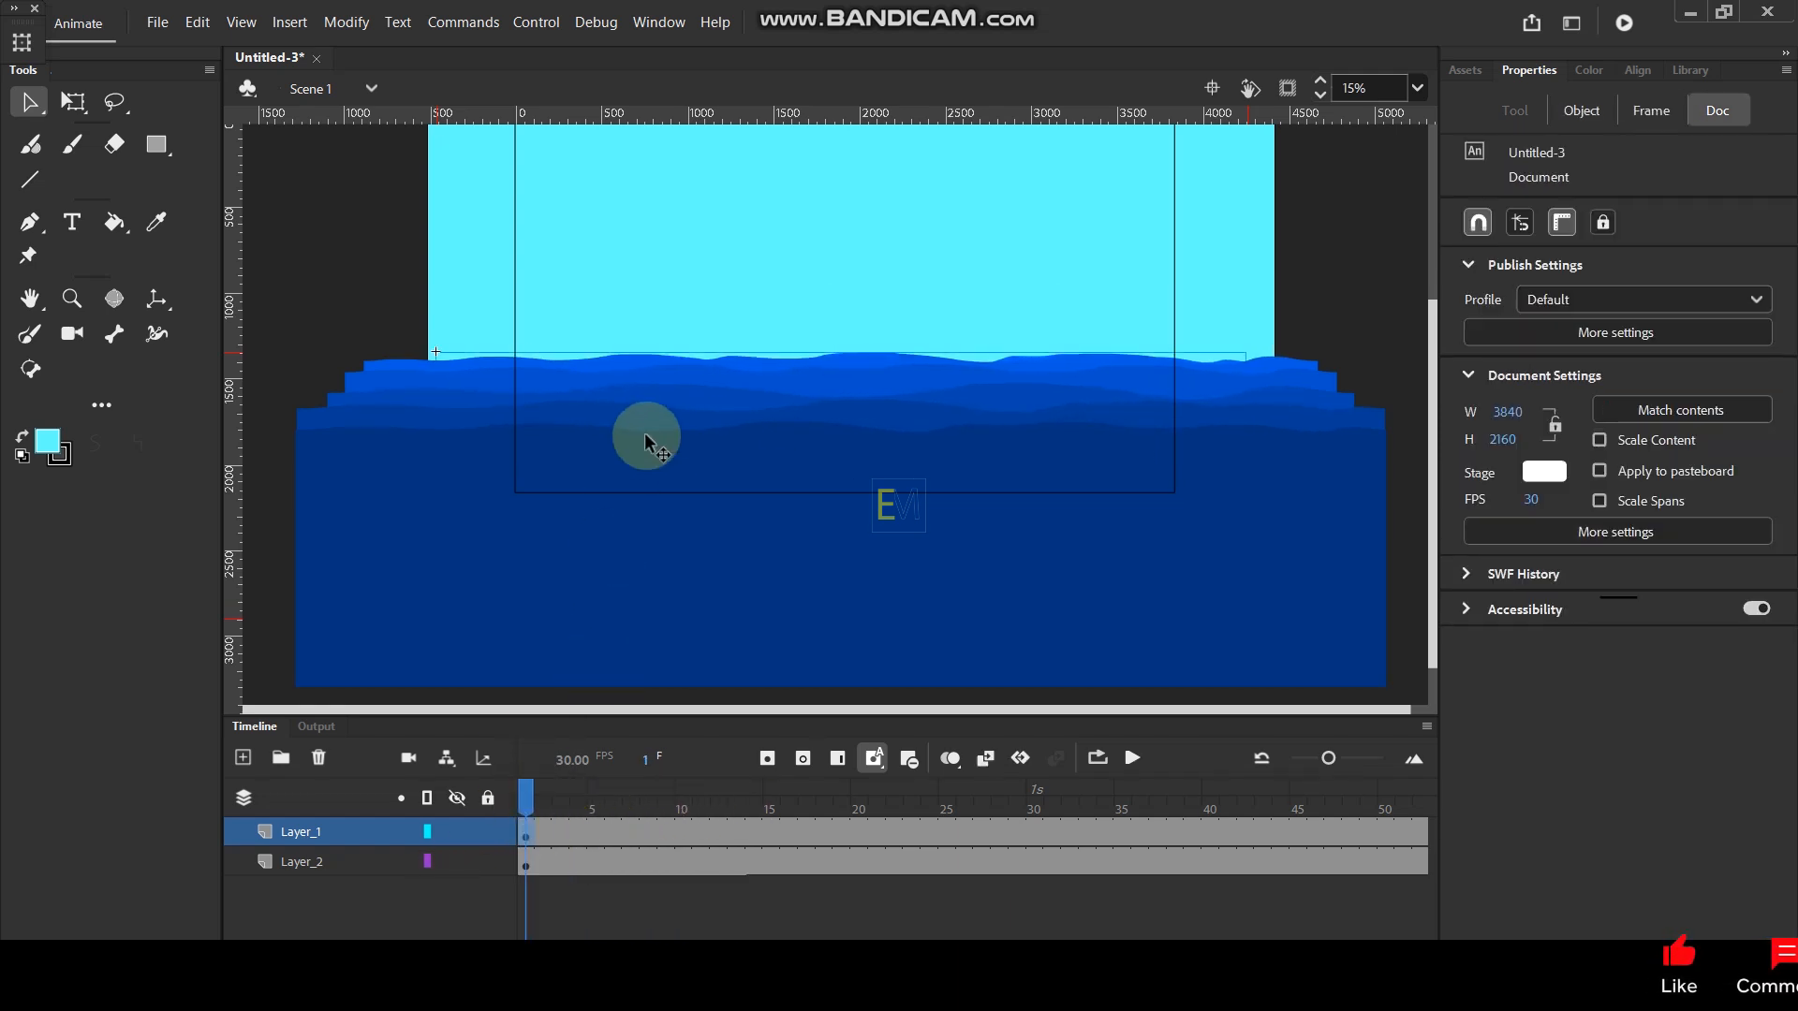
- Fine-tune the spacing of the upper waves, placing the -20% brightness wave at Y about 1468 and the brightest wave at Y about 1327
left_click_drag(790, 329, 794, 382)
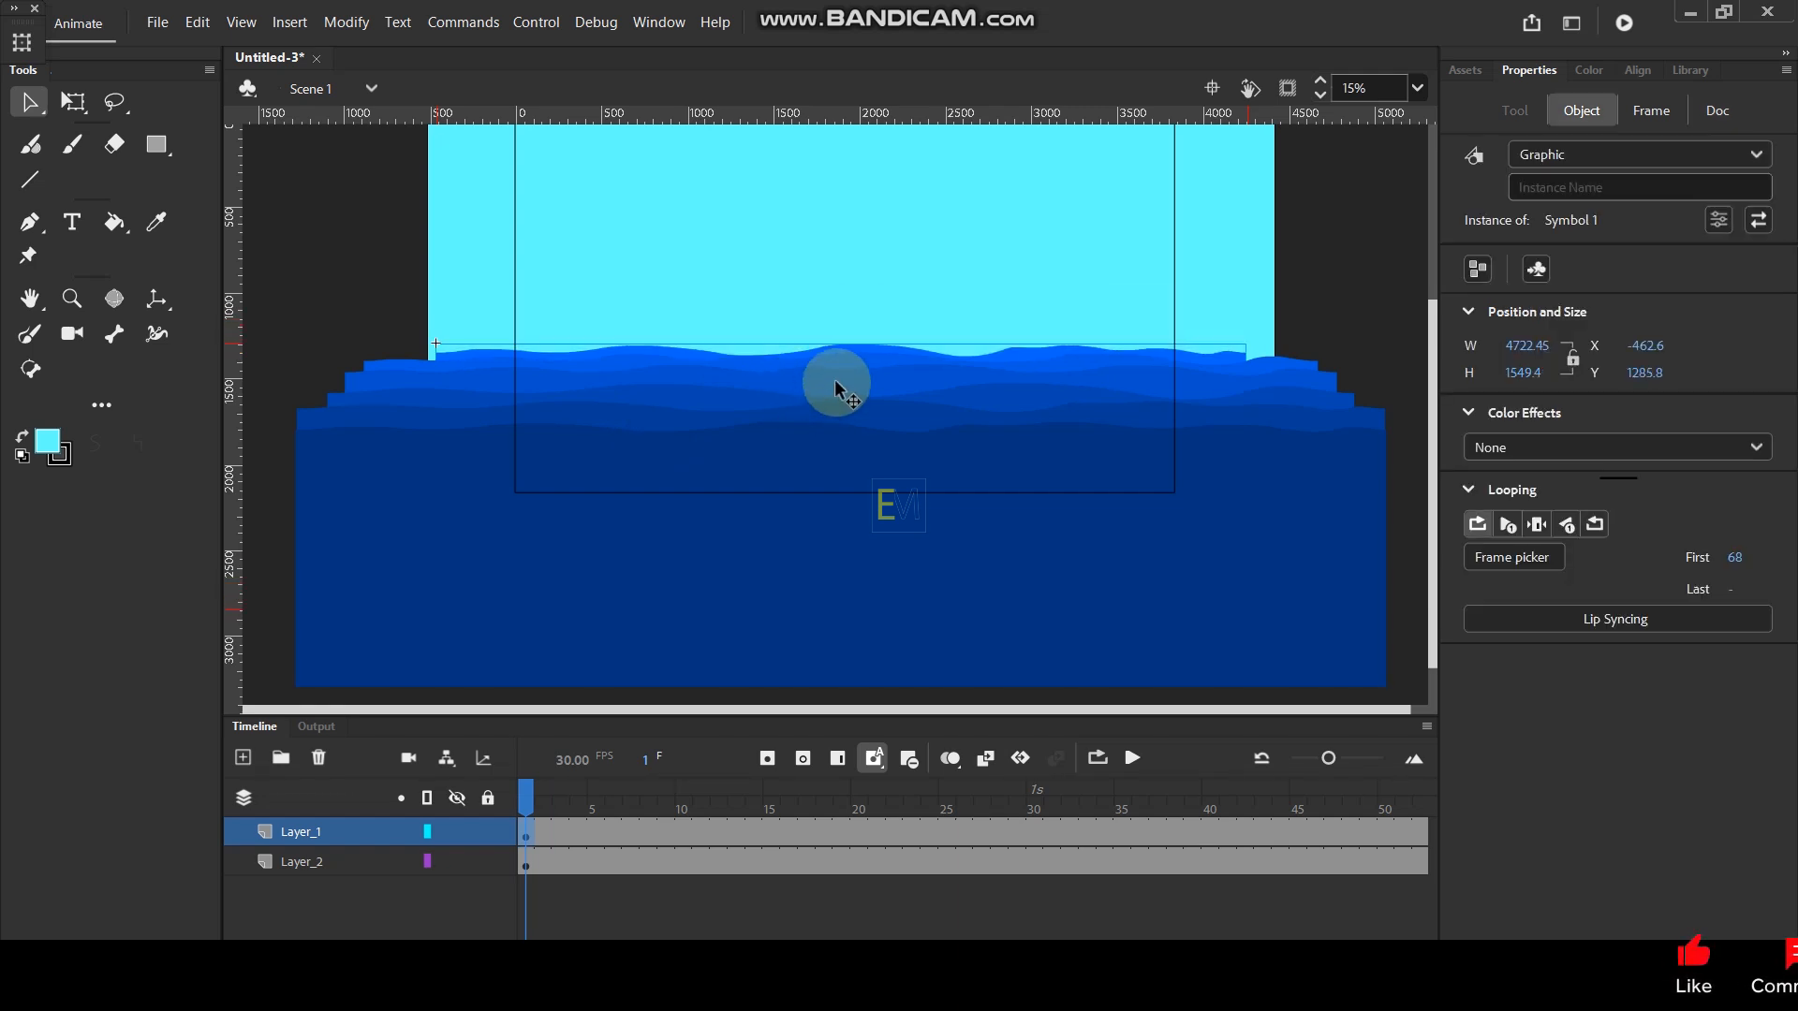
left_click(837, 386)
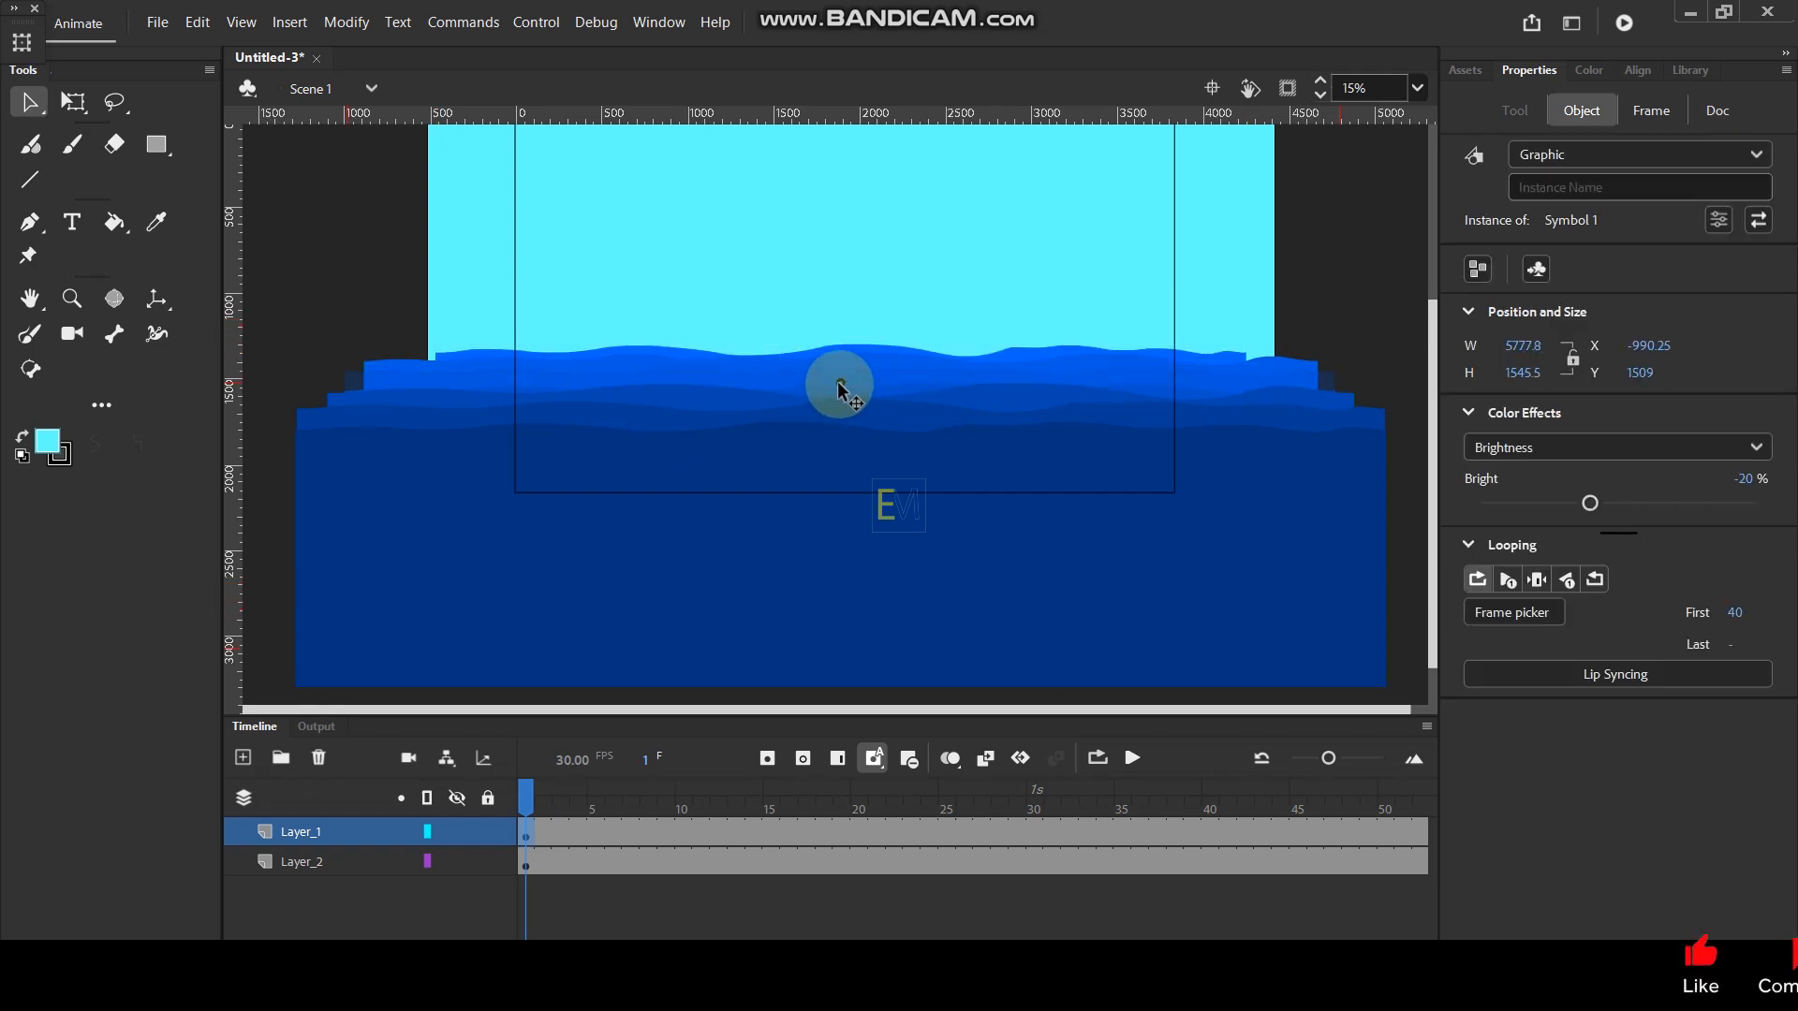
left_click_drag(839, 387, 838, 384)
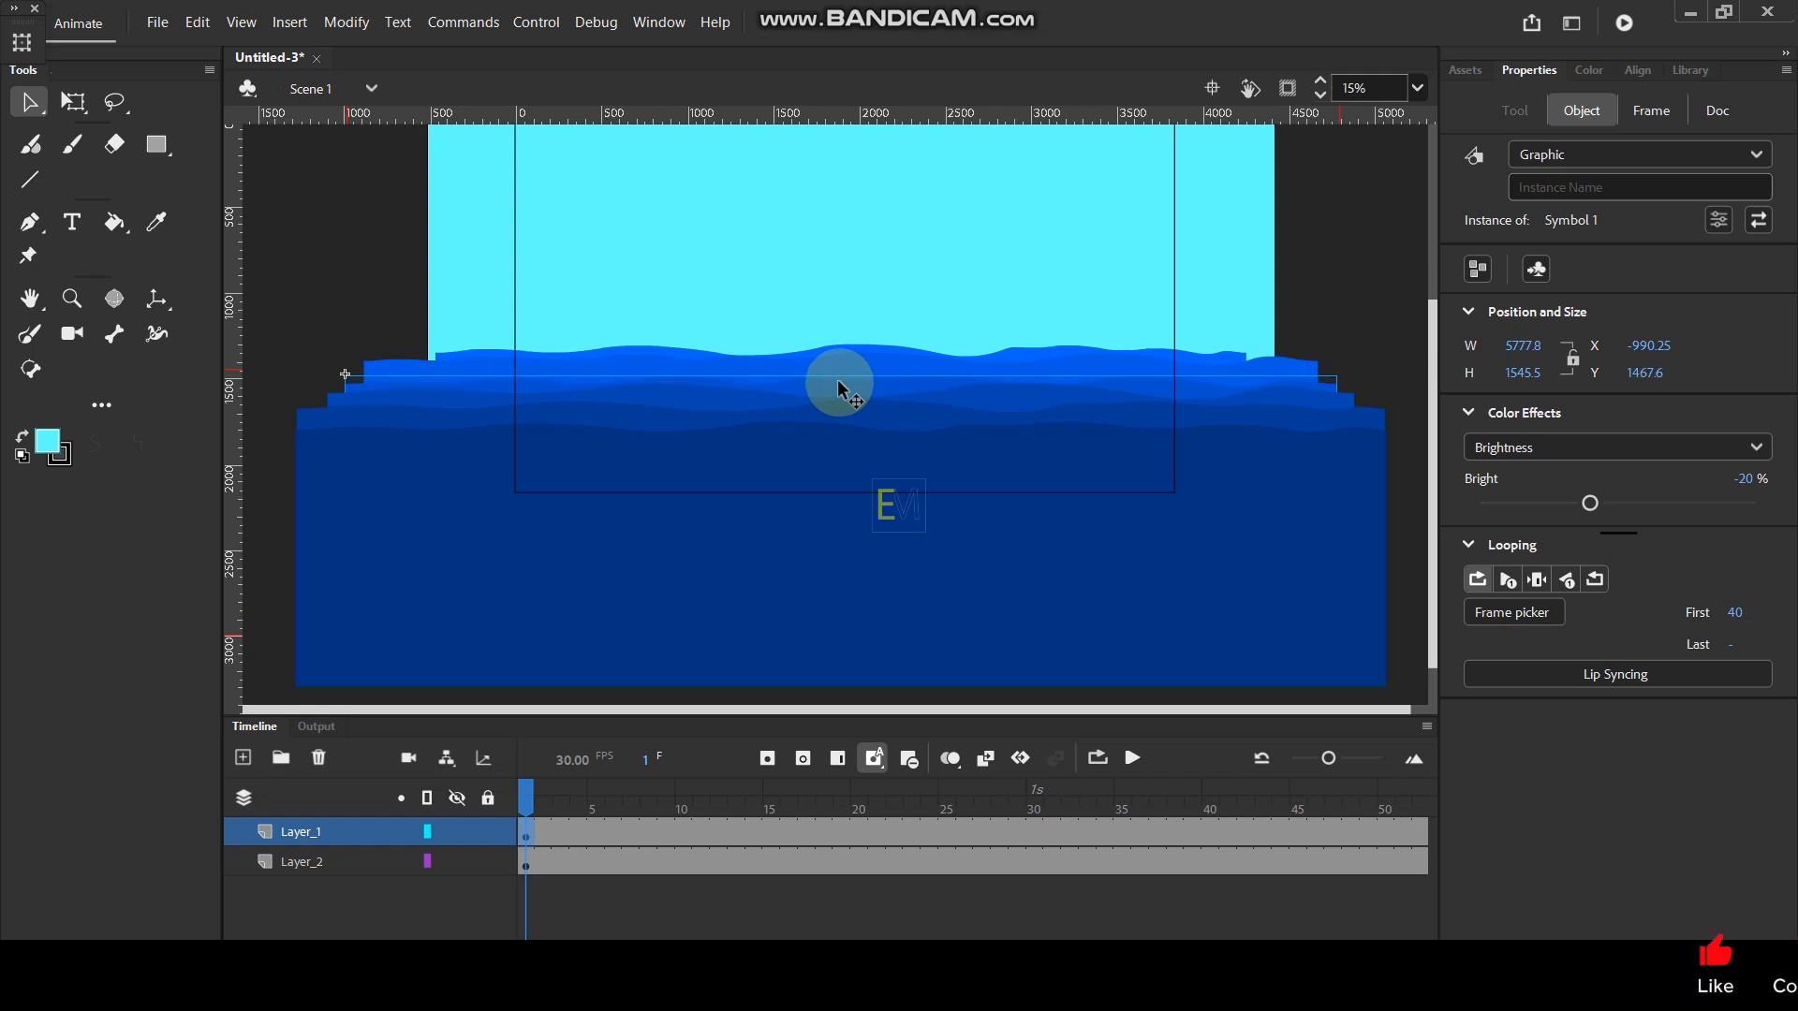
left_click(881, 361)
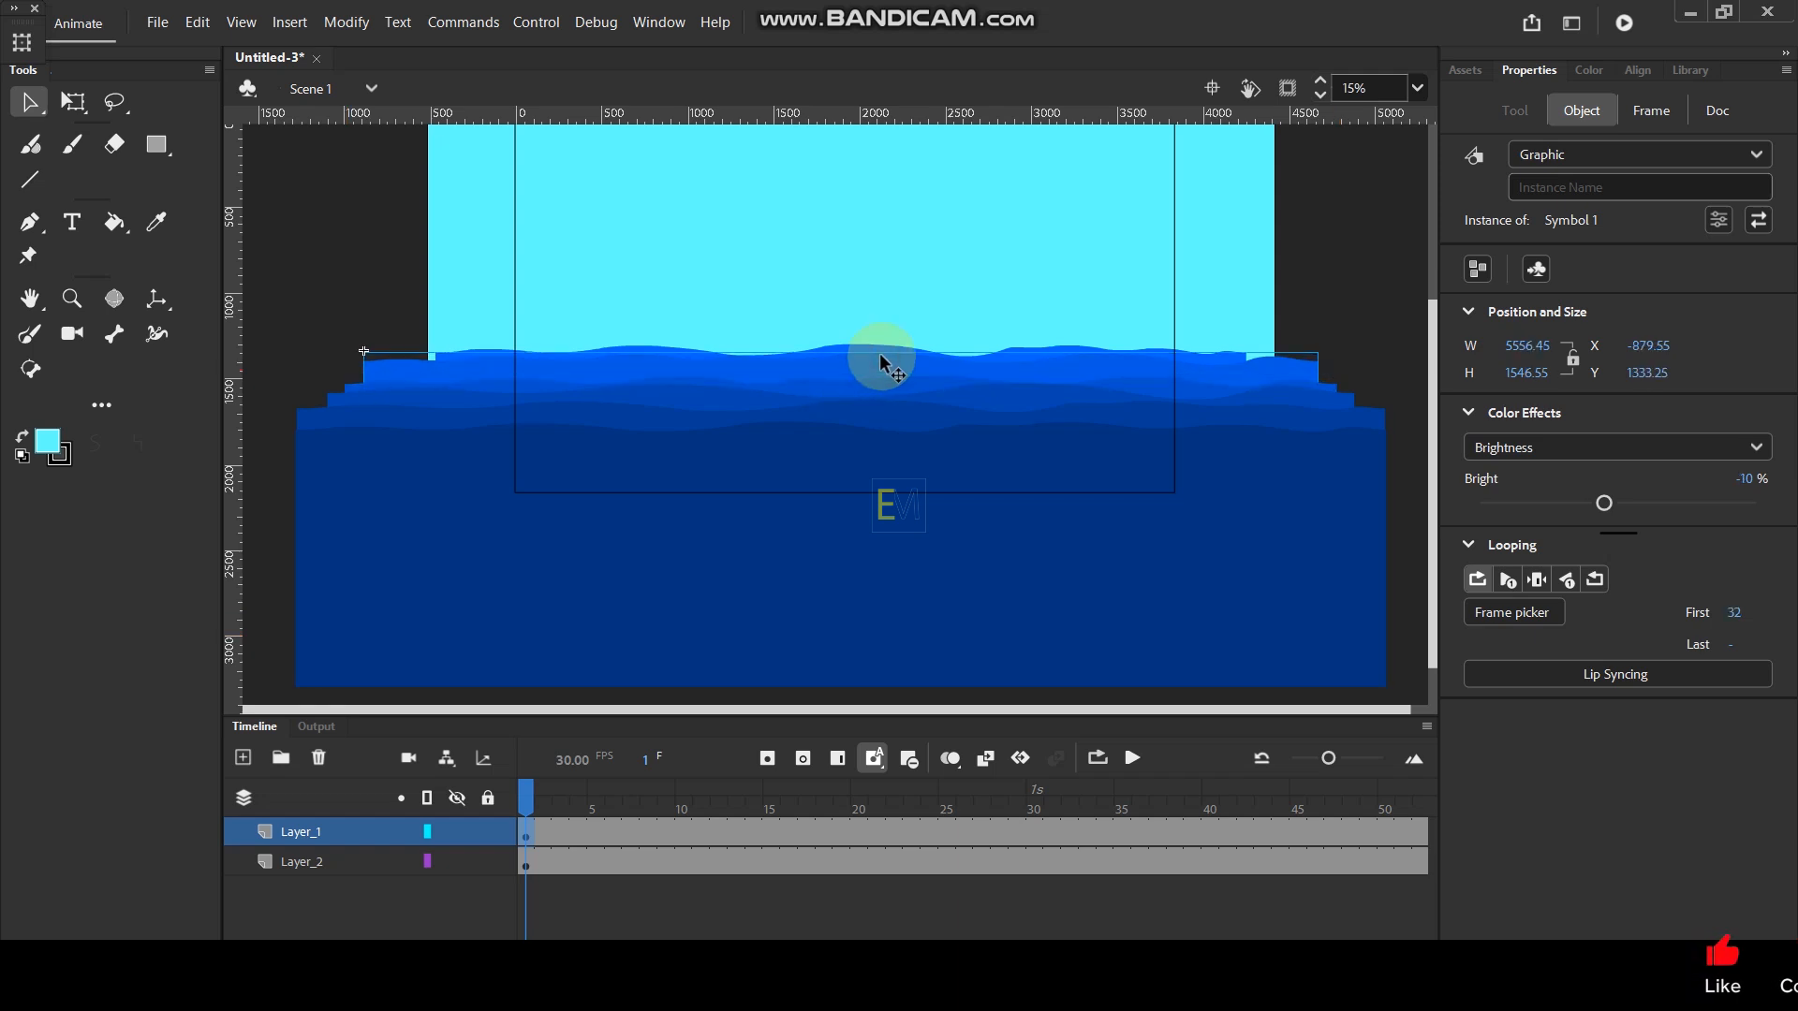
left_click_drag(880, 360, 880, 368)
left_click(880, 359)
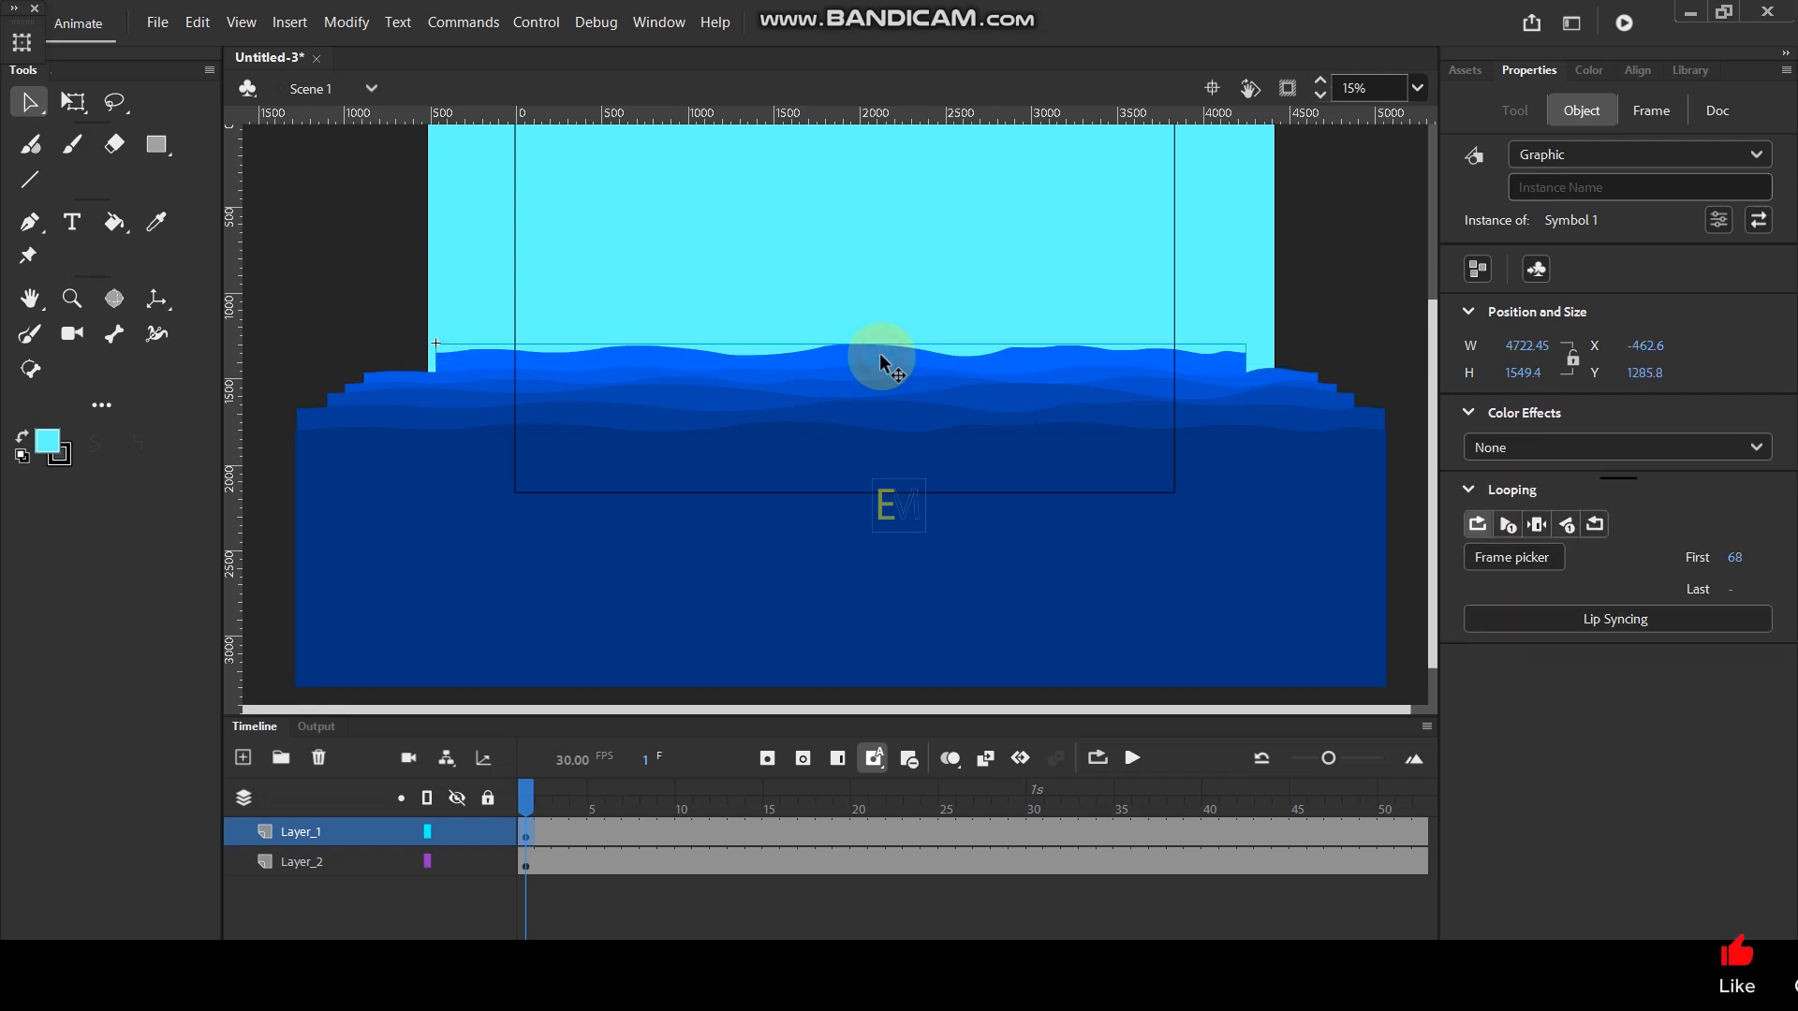
left_click_drag(880, 359, 880, 362)
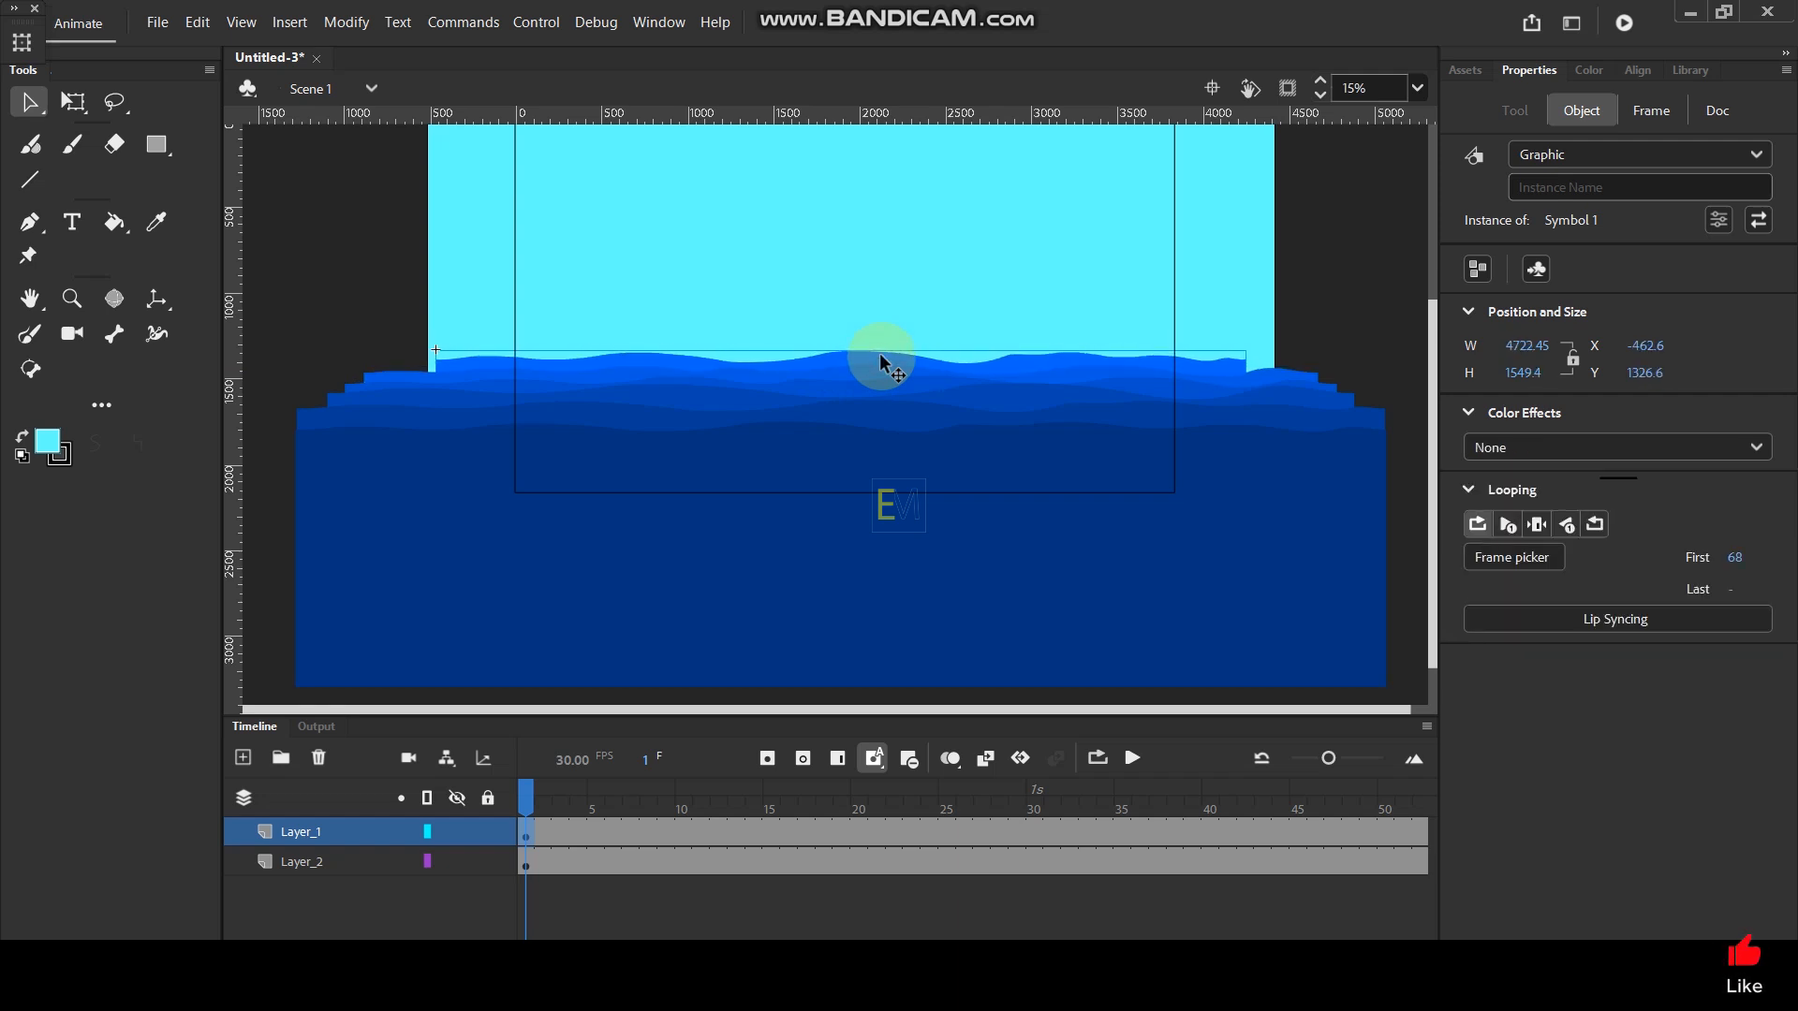
- Change the fill of the sky rectangle on Layer_2 from solid cyan to a linear gradient
left_click(863, 281)
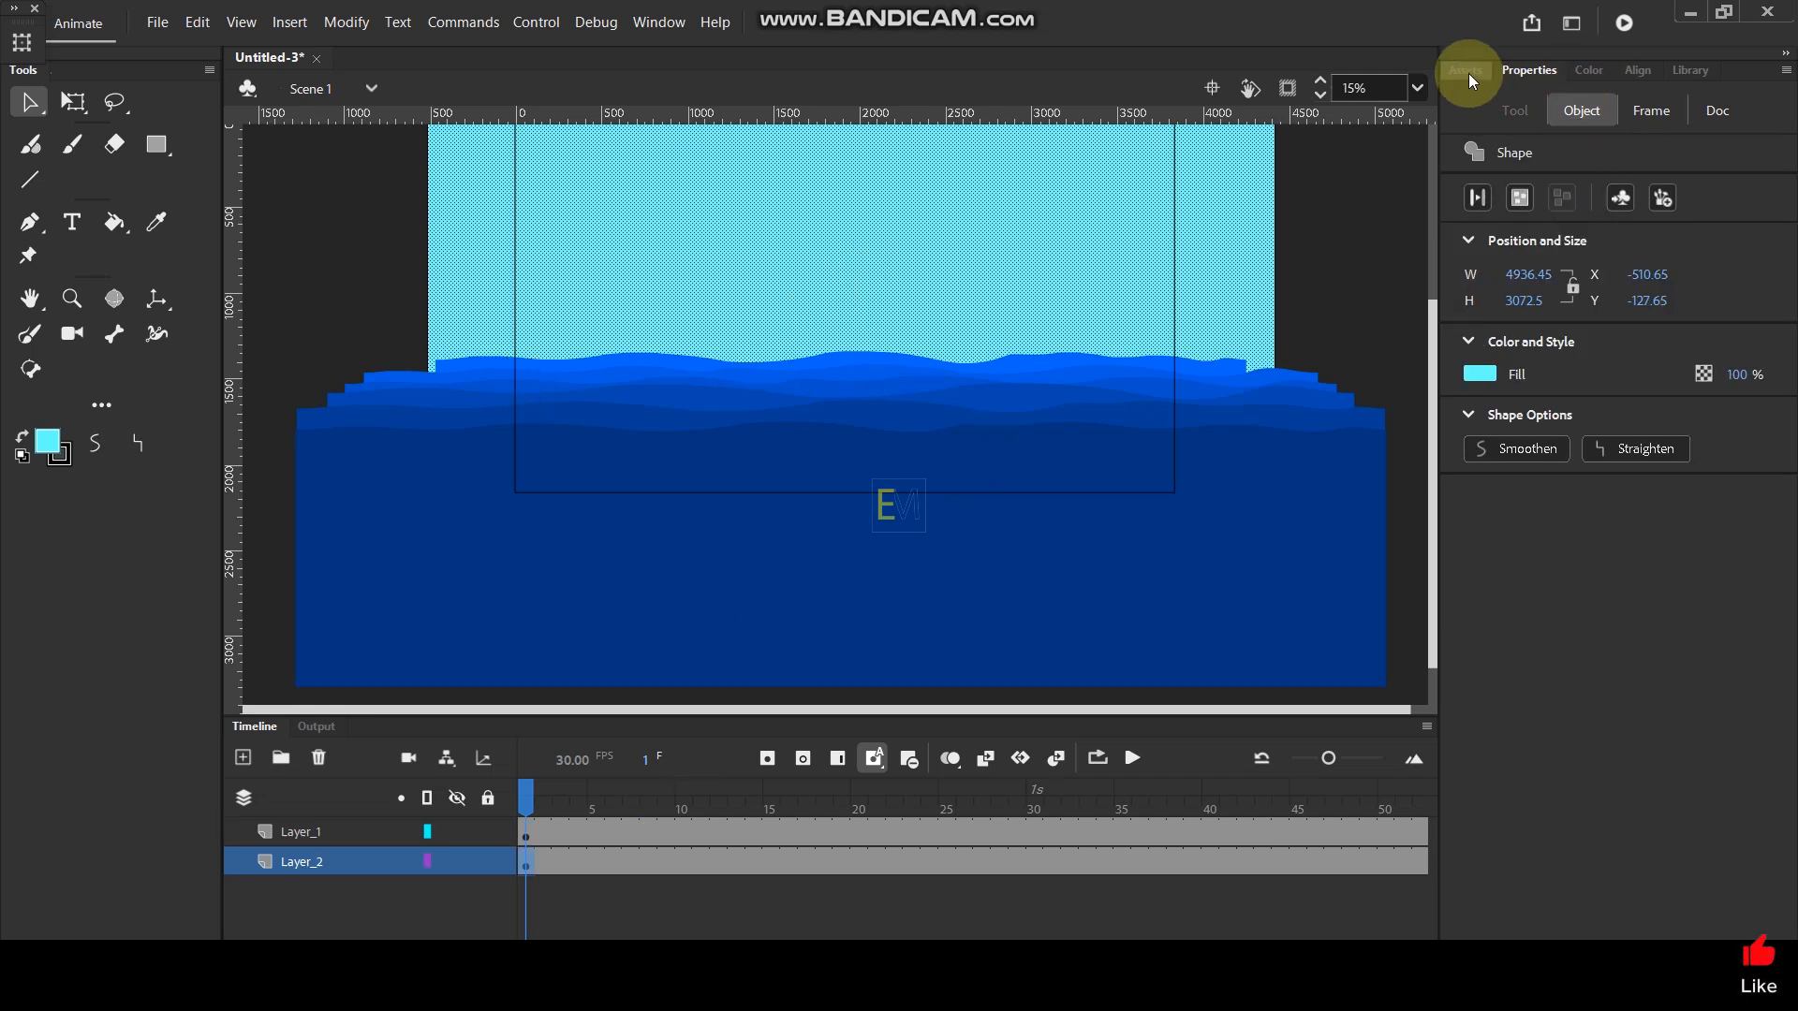
left_click(1582, 71)
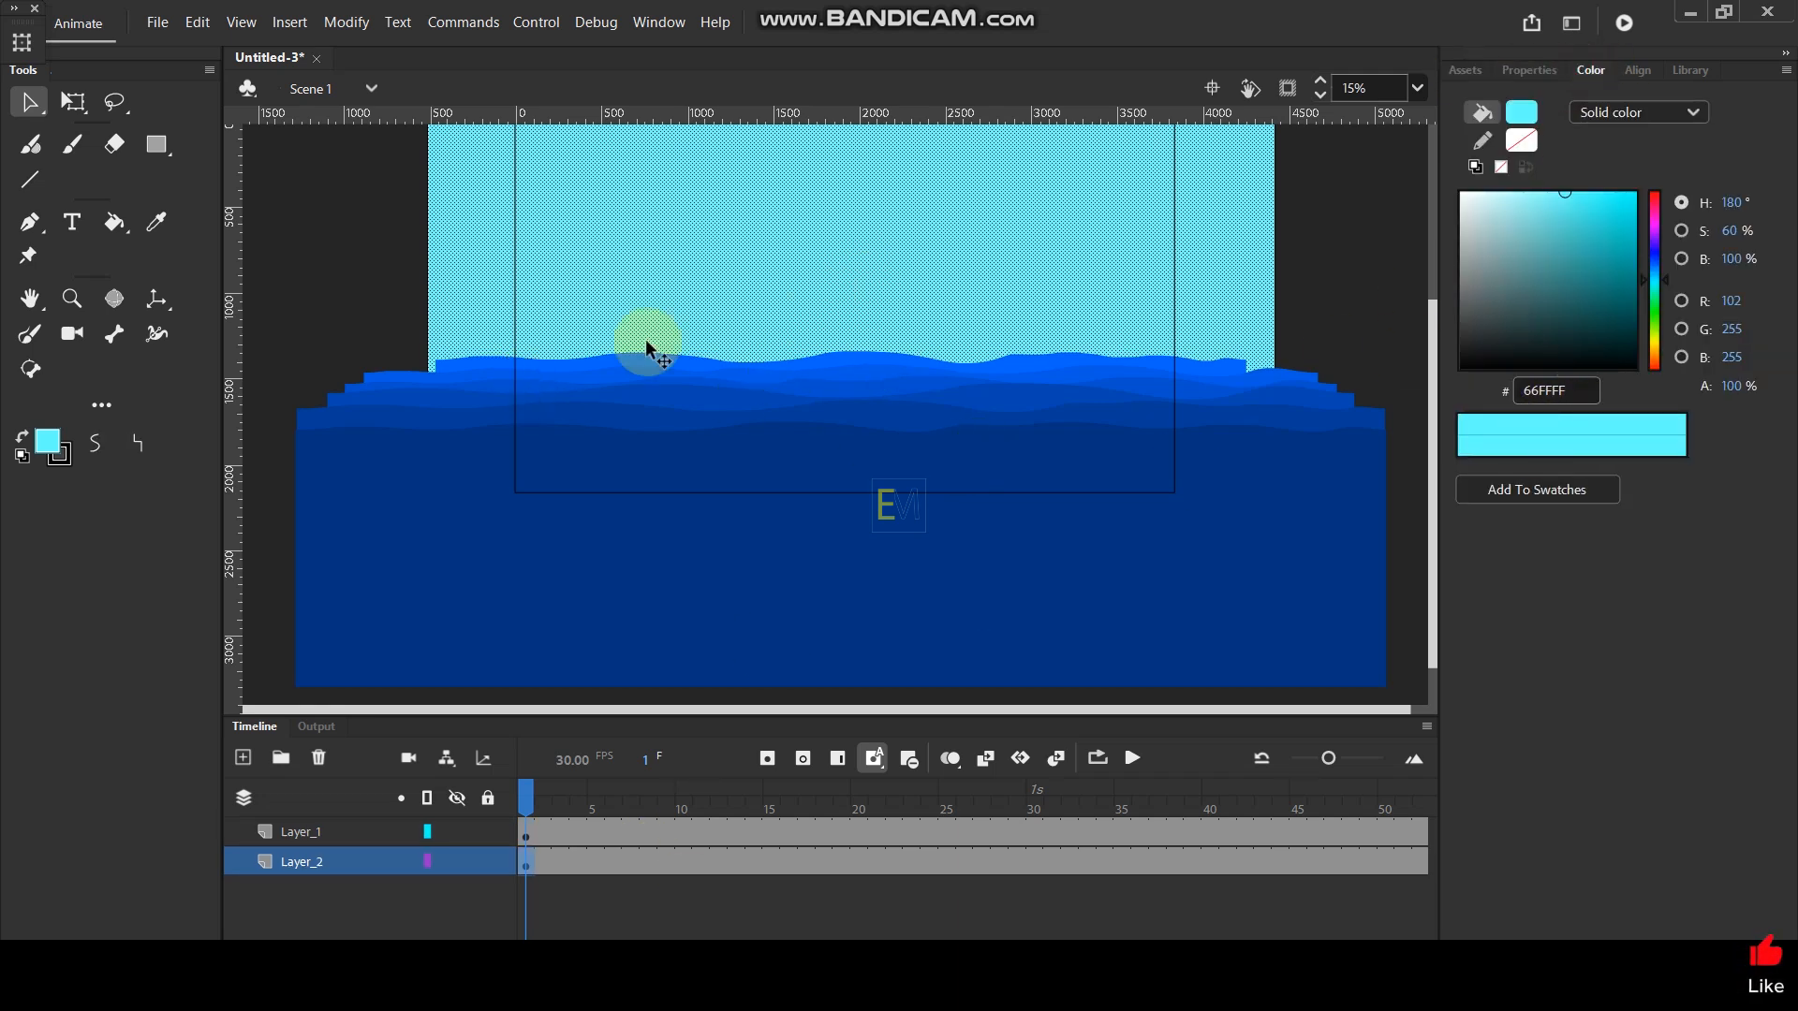
left_click(44, 438)
left_click(148, 732)
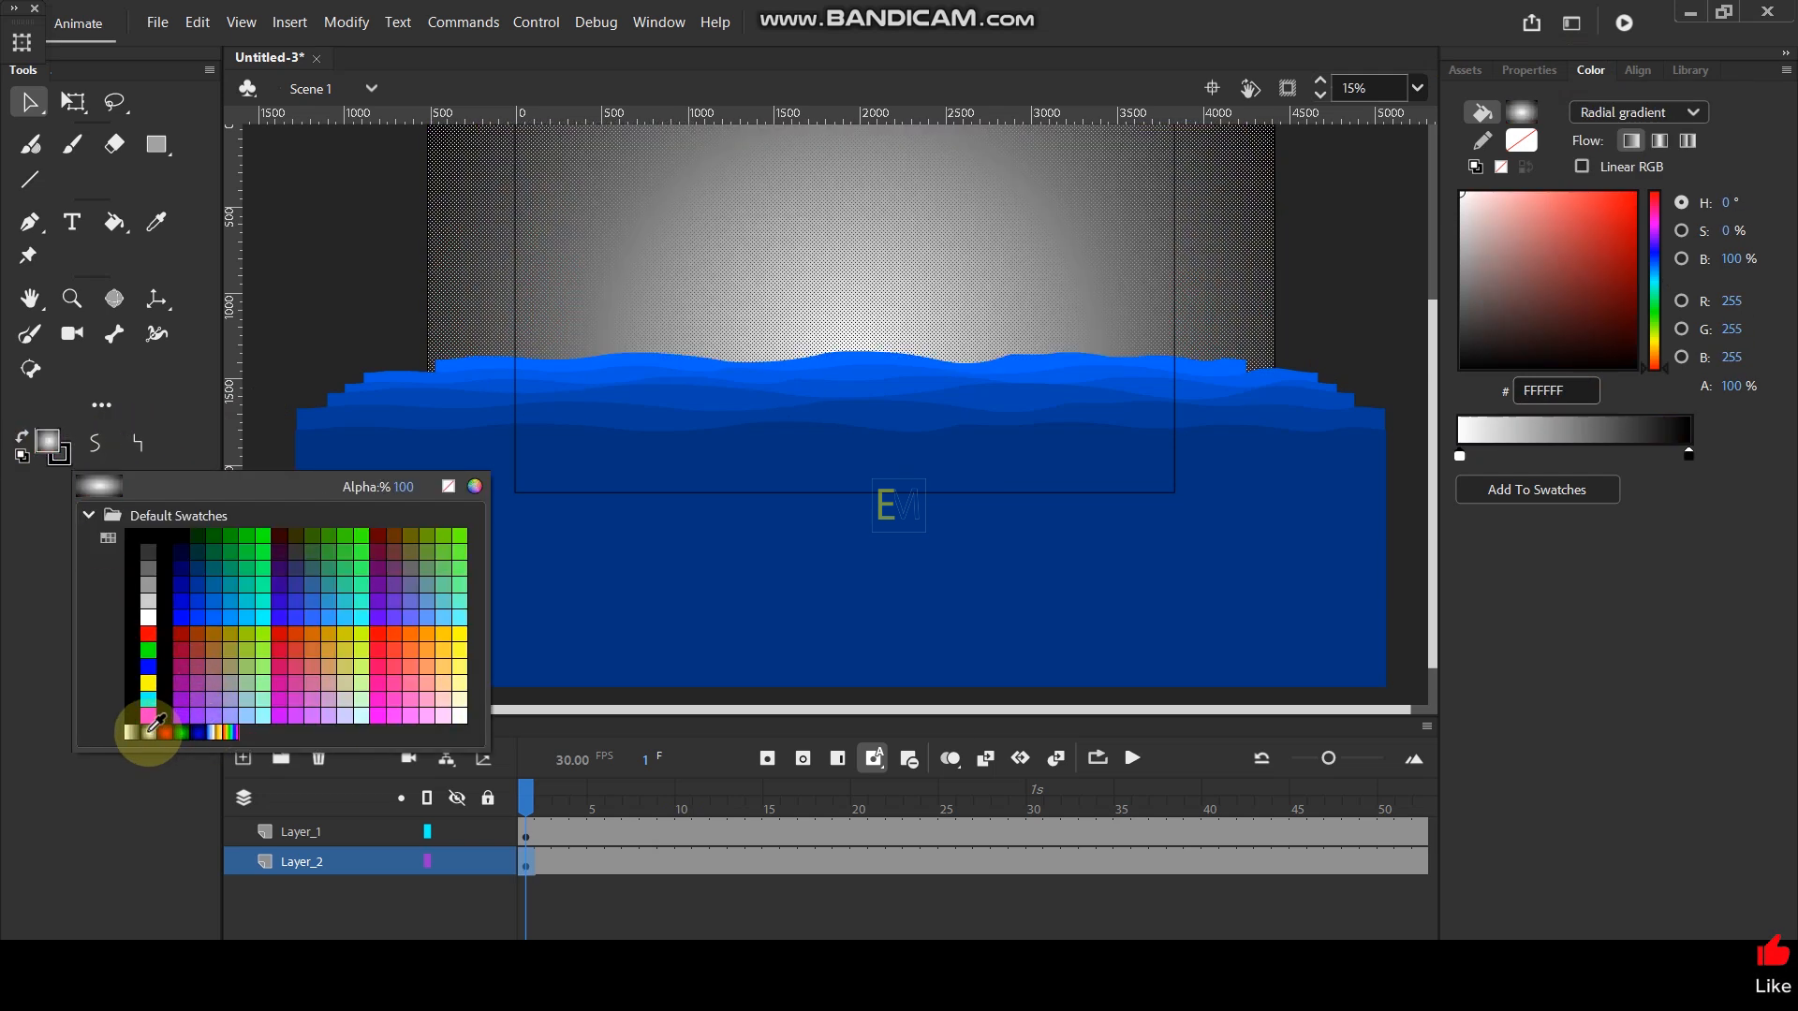
left_click(1689, 112)
left_click(1624, 192)
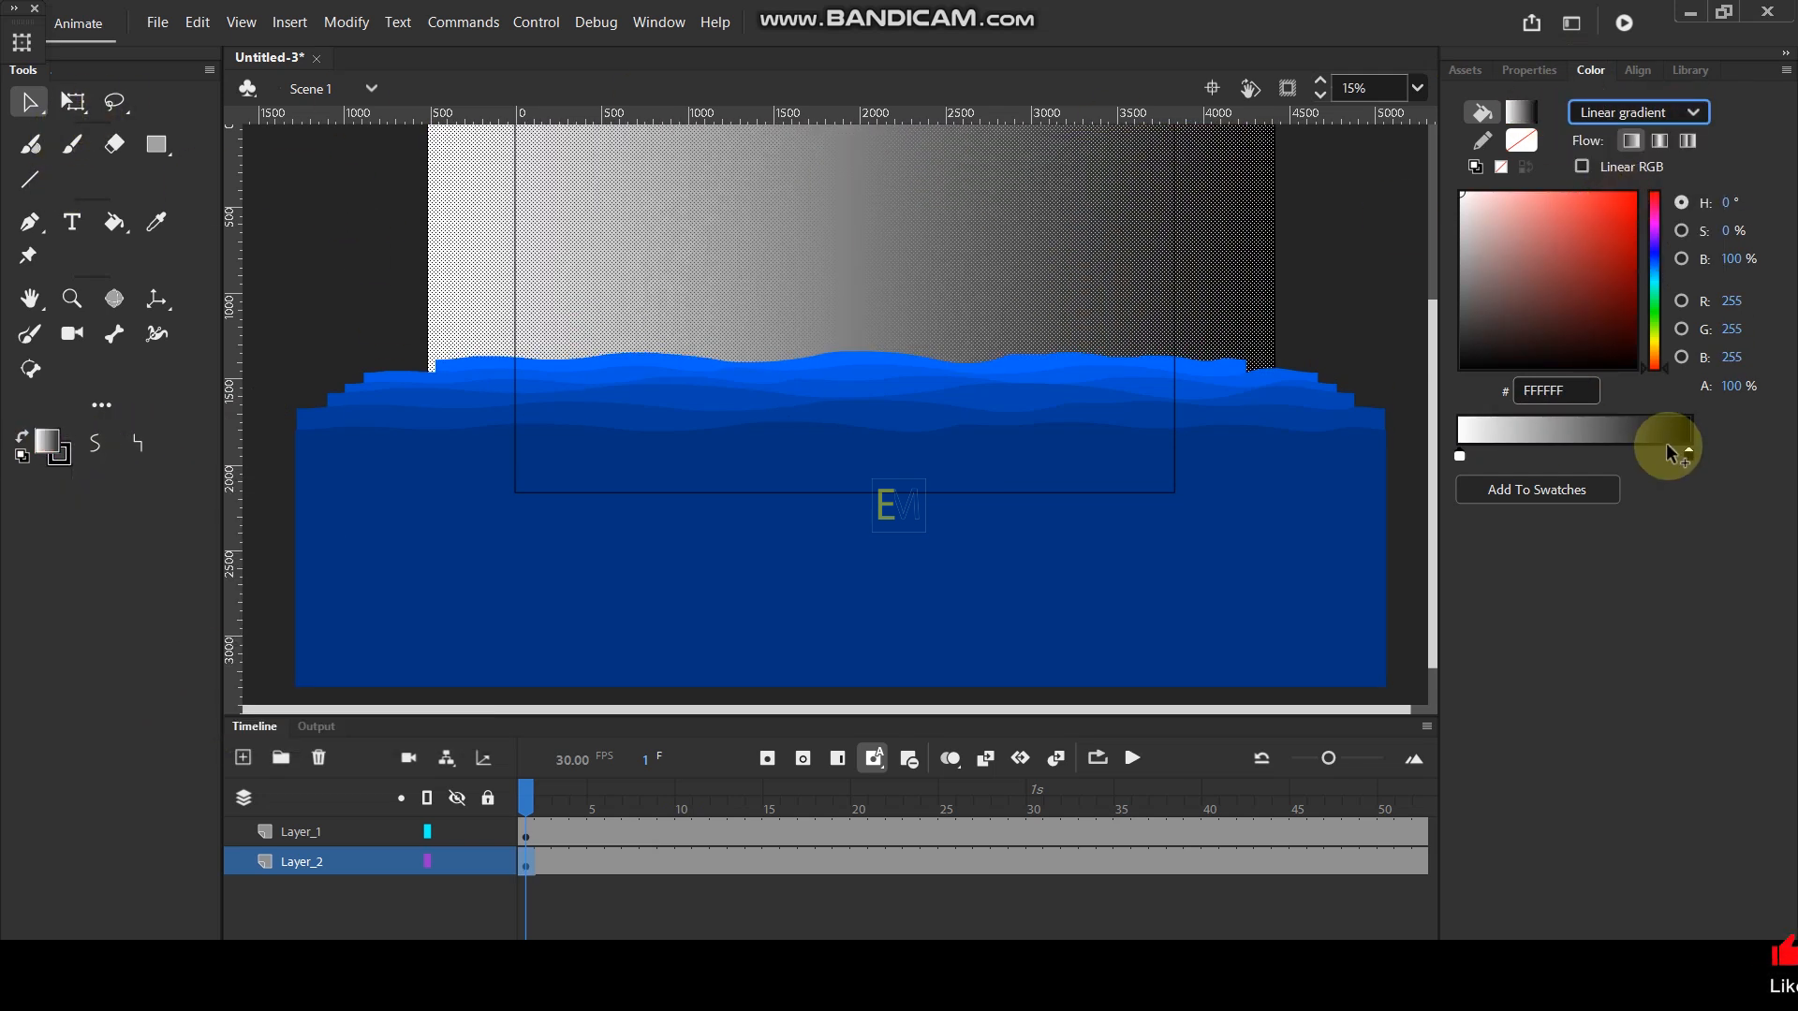
- Set the black end stop of the sky gradient to cyan 00FFF5
left_click(1689, 455)
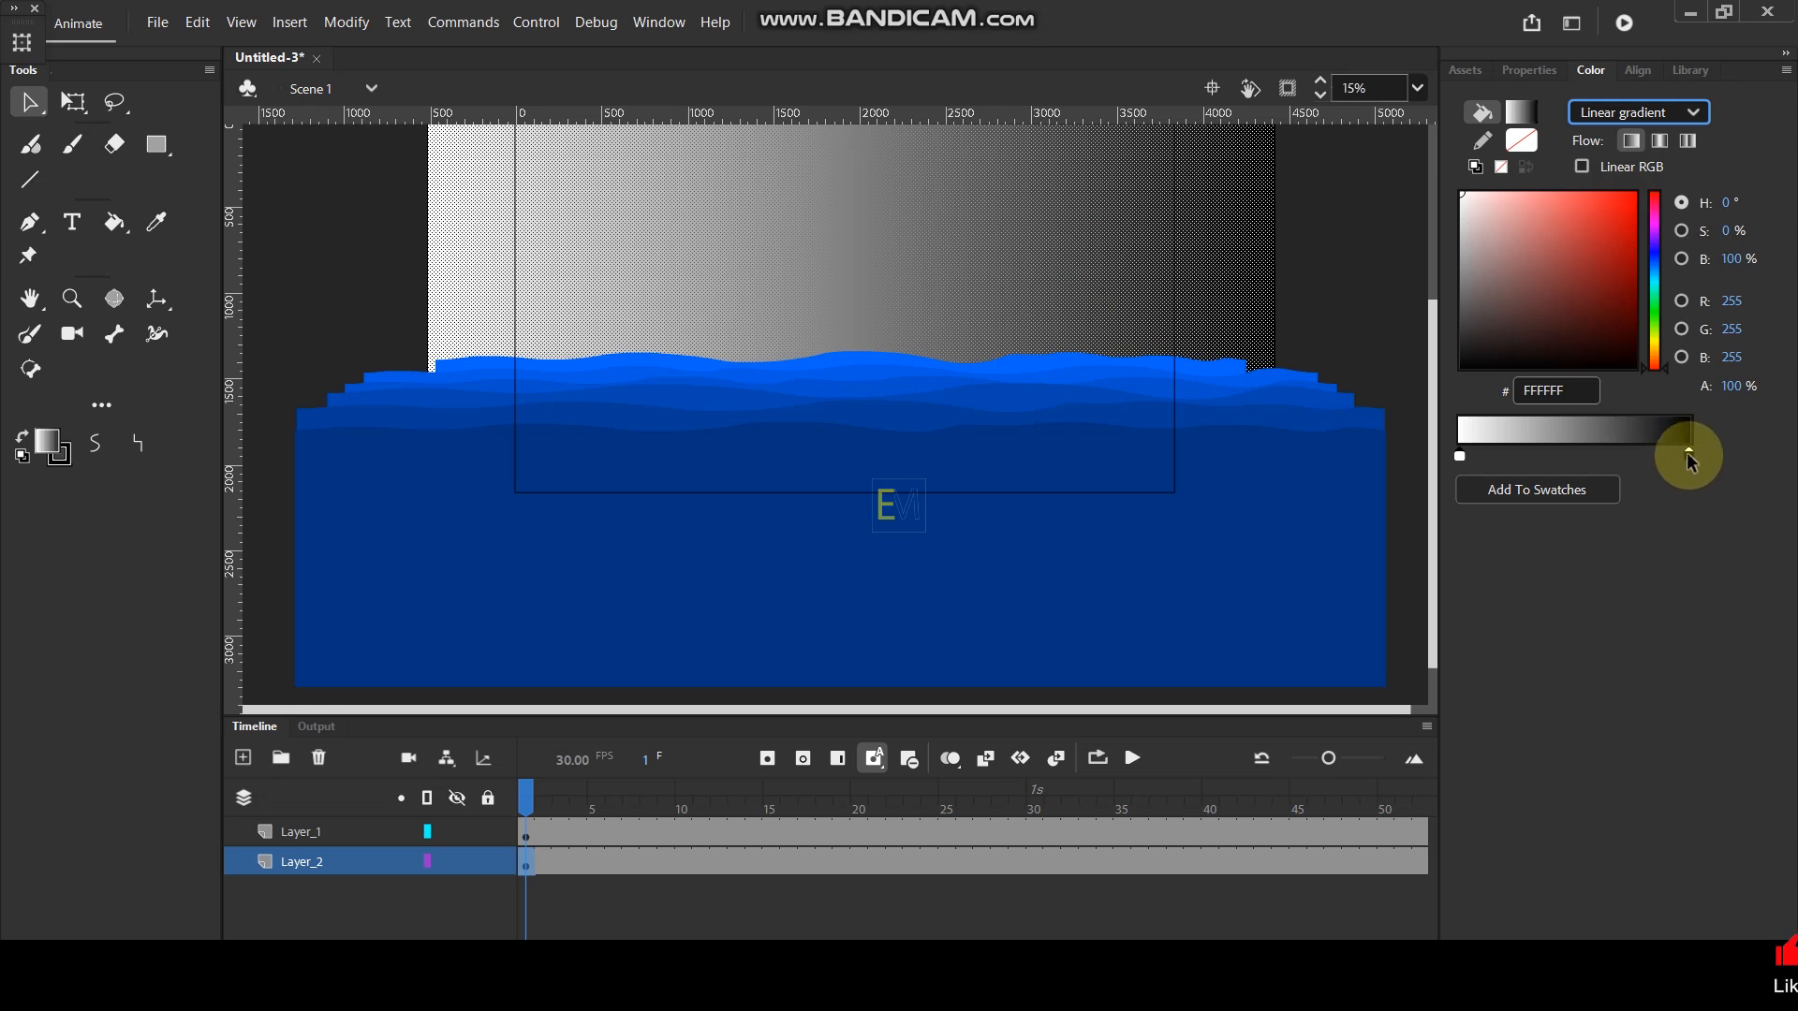
left_click(1654, 281)
left_click(1633, 194)
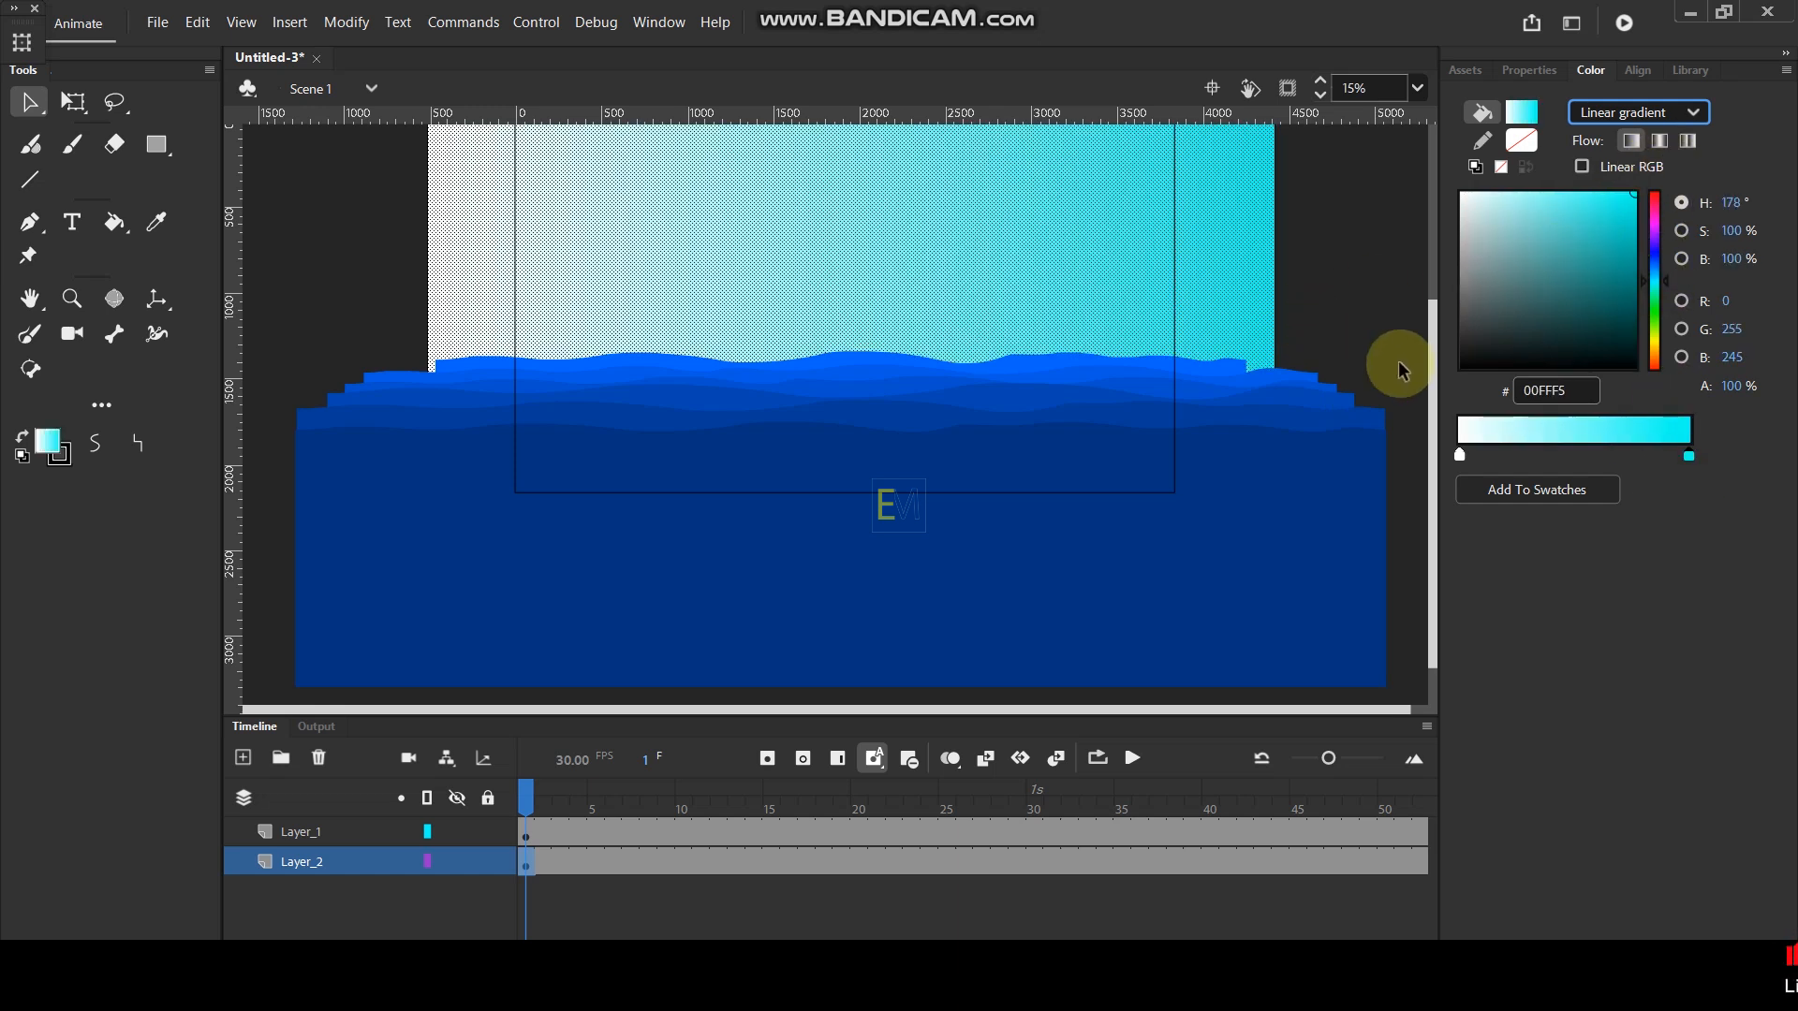
- Rotate the sky's gradient to vertical with the Gradient Transform tool, with cyan at the top fading to white downward
left_click(72, 101)
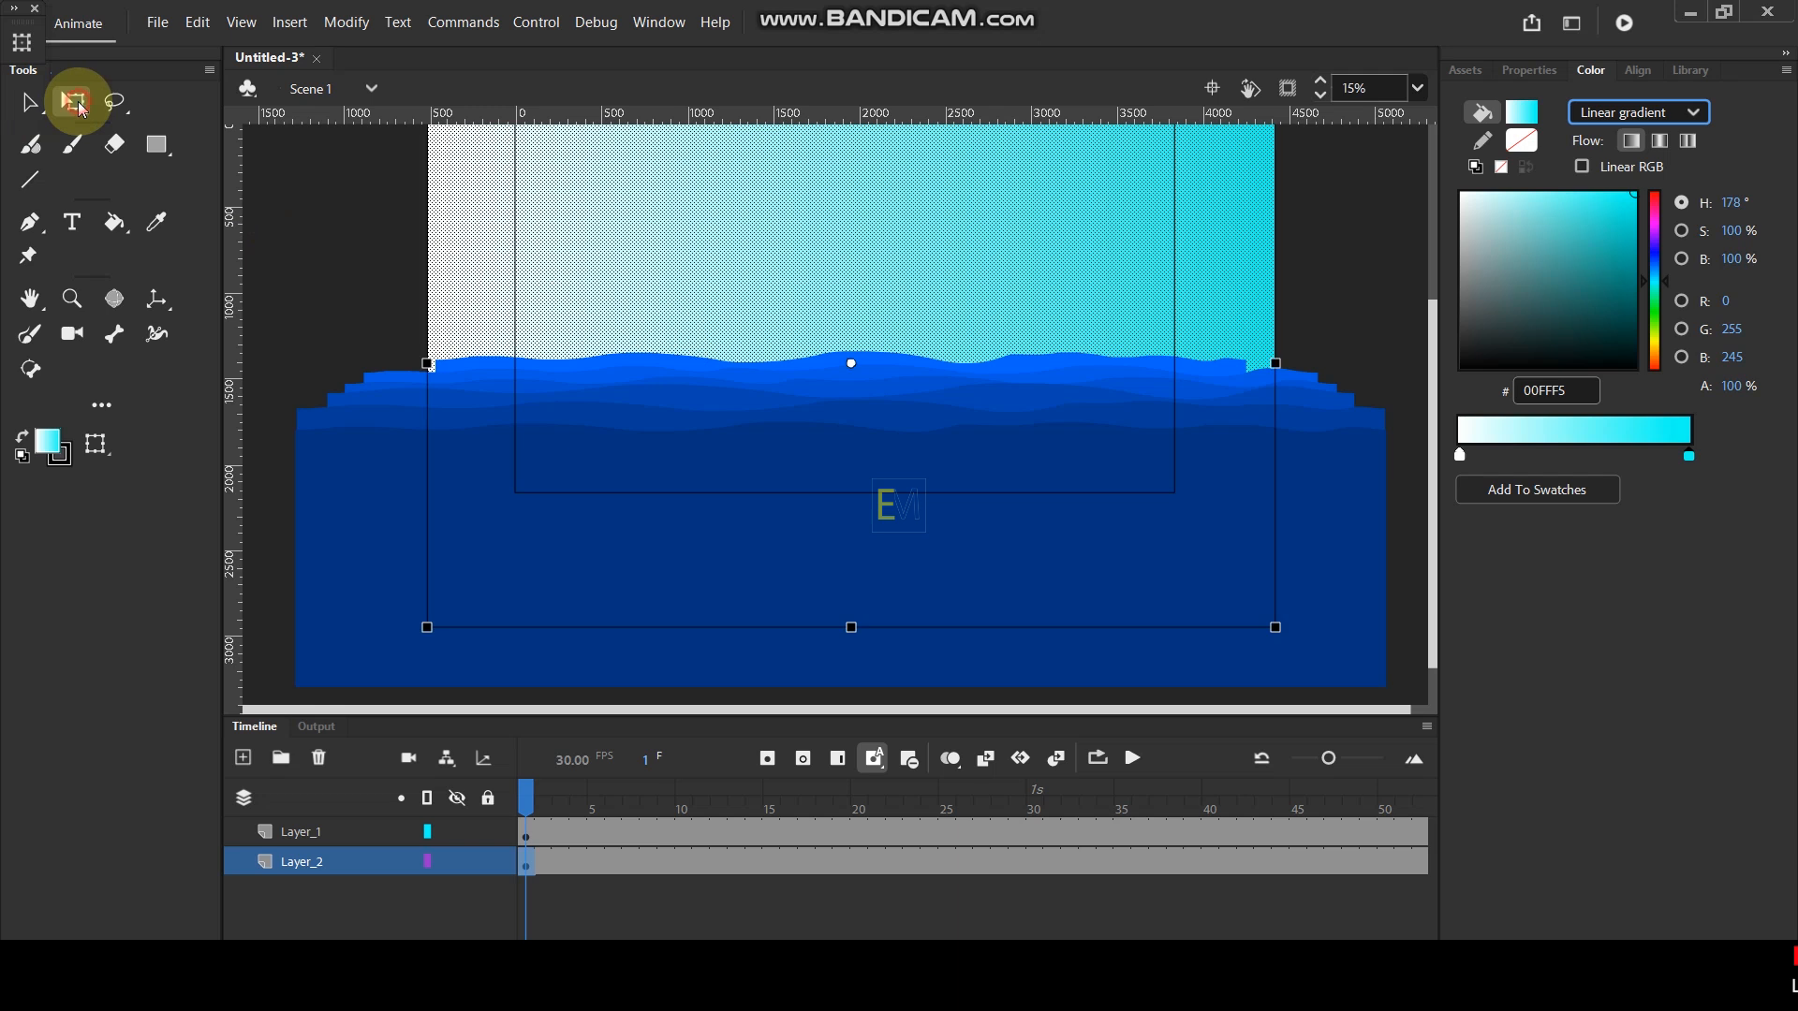
left_click_drag(72, 101, 174, 147)
left_click(181, 134)
scroll(763, 333, "down", 3)
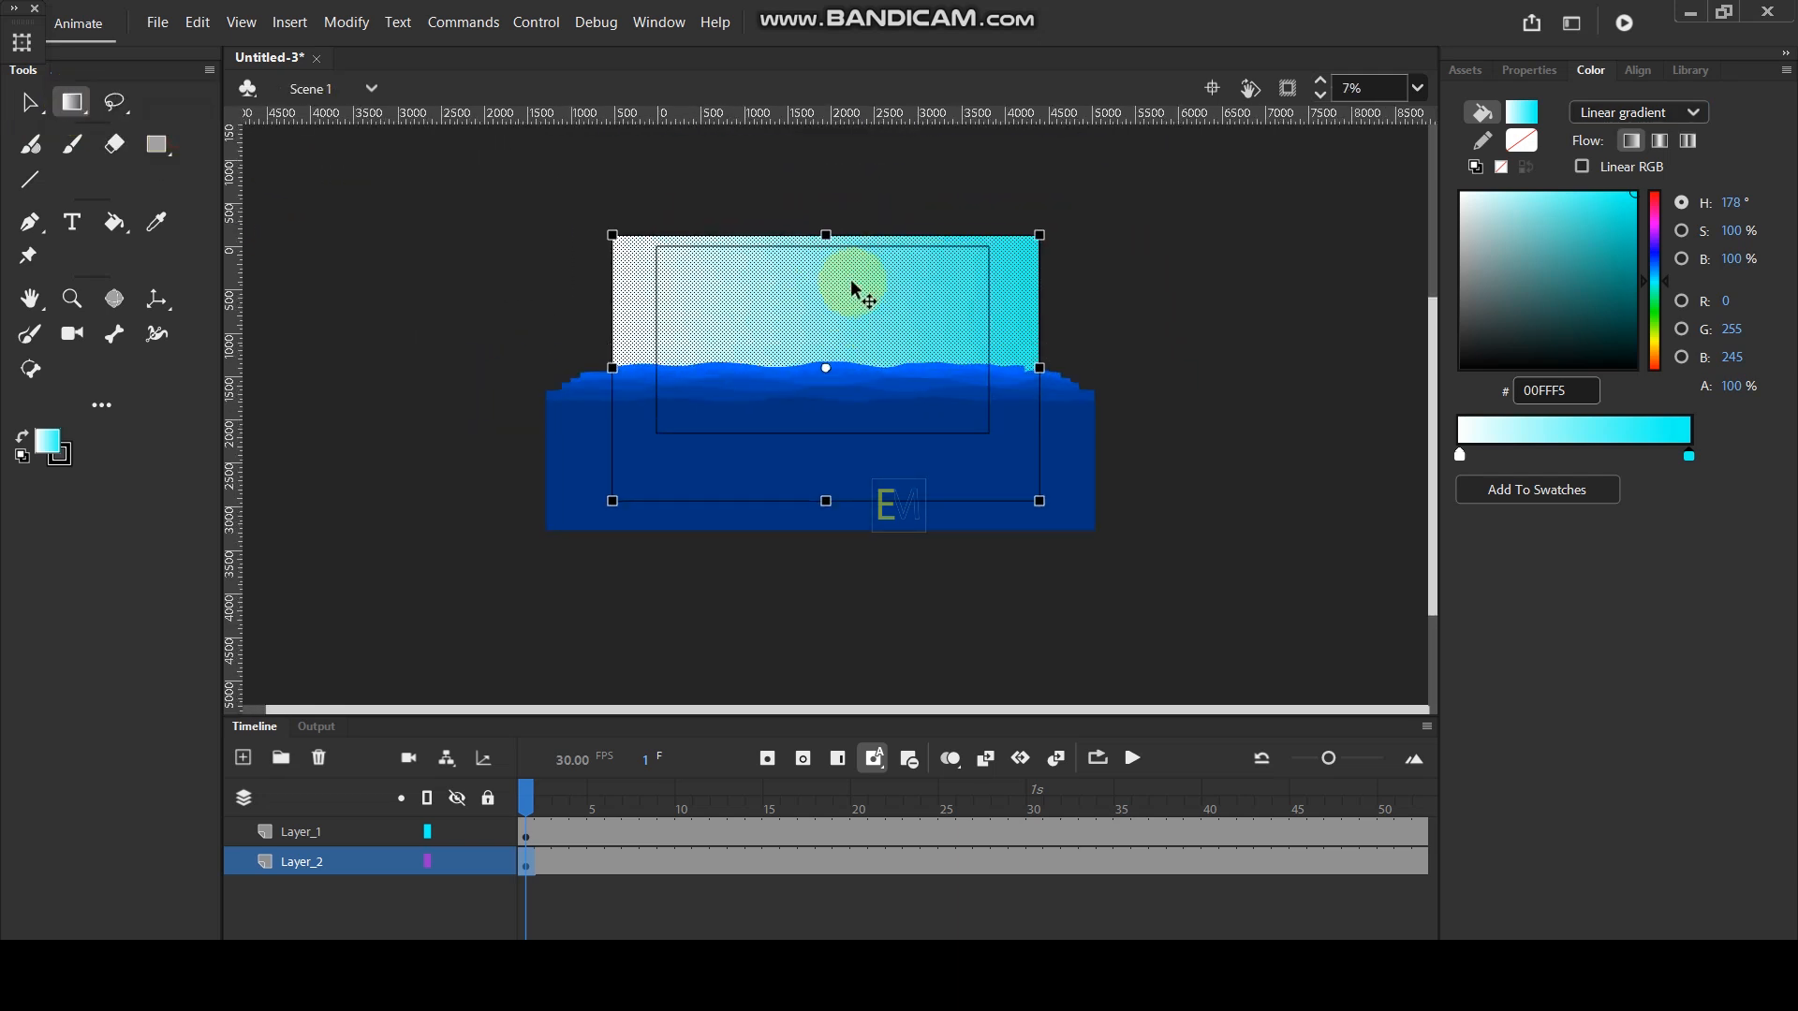
left_click_drag(1039, 234, 730, 217)
- Test the movie in an enlarged preview to check the gradient sky and the closer waves
key("ctrl+Return")
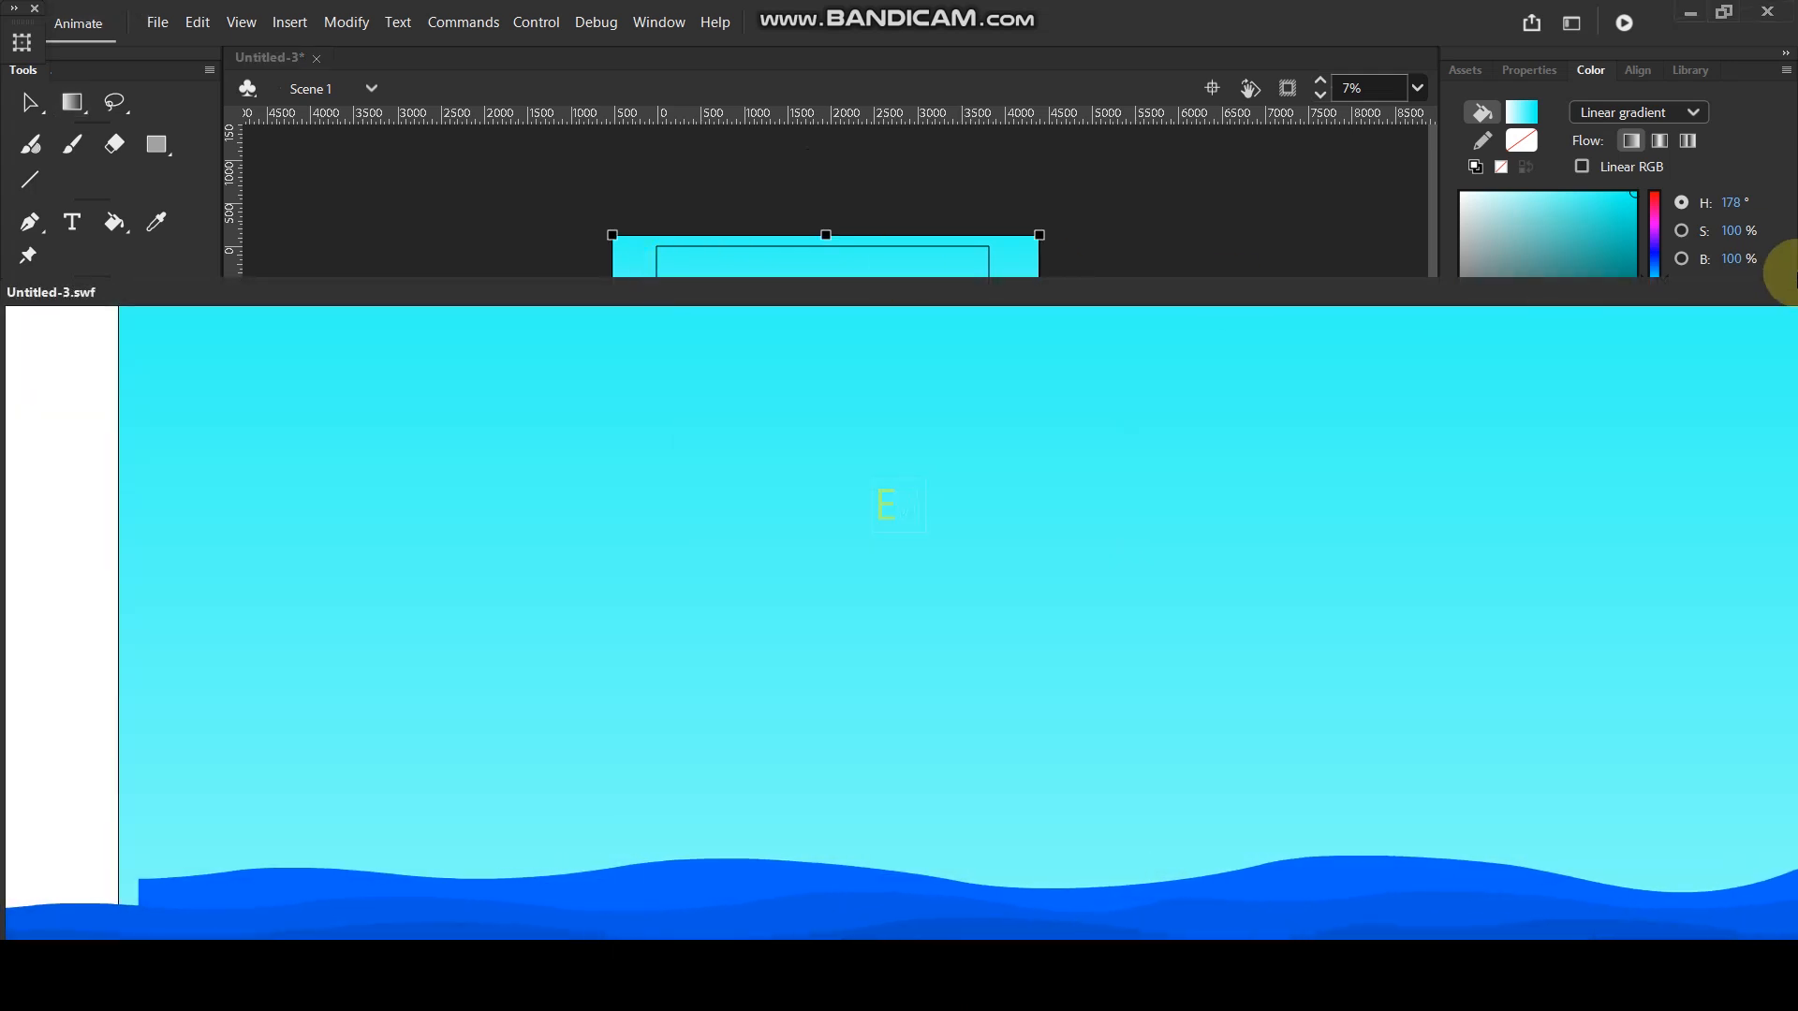
left_click_drag(1641, 289, 1297, 288)
left_click(1764, 292)
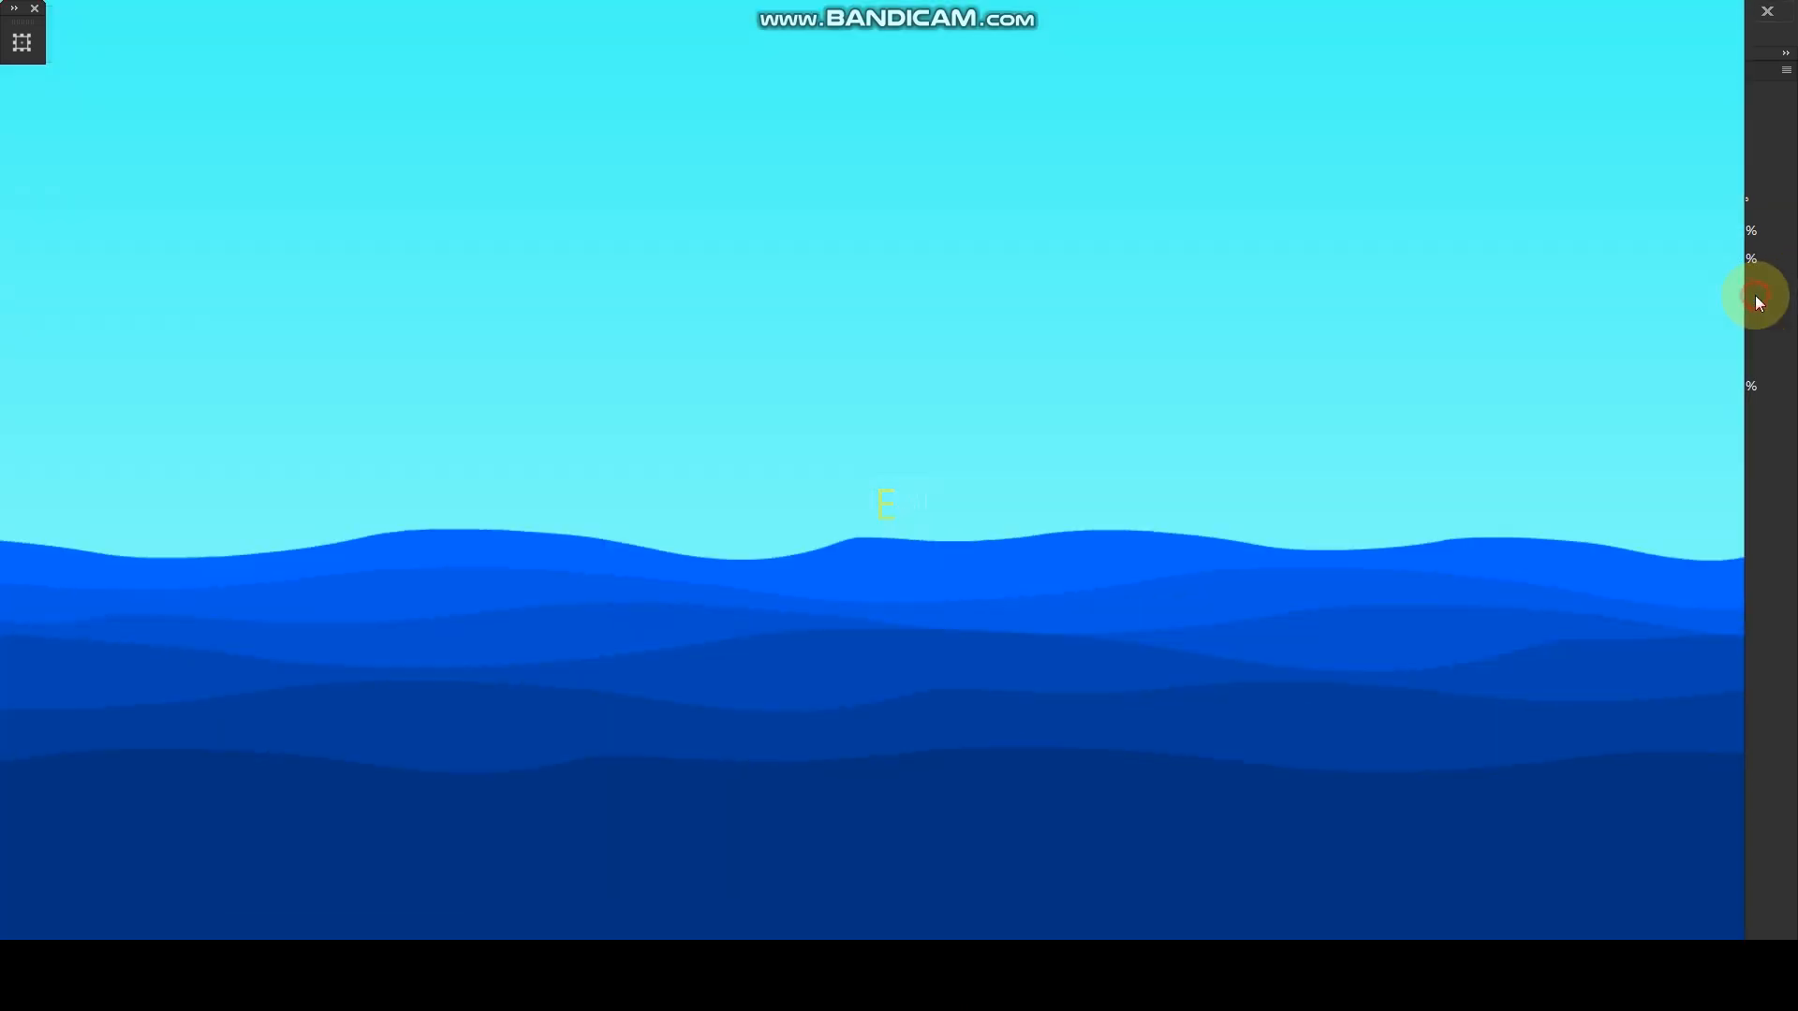